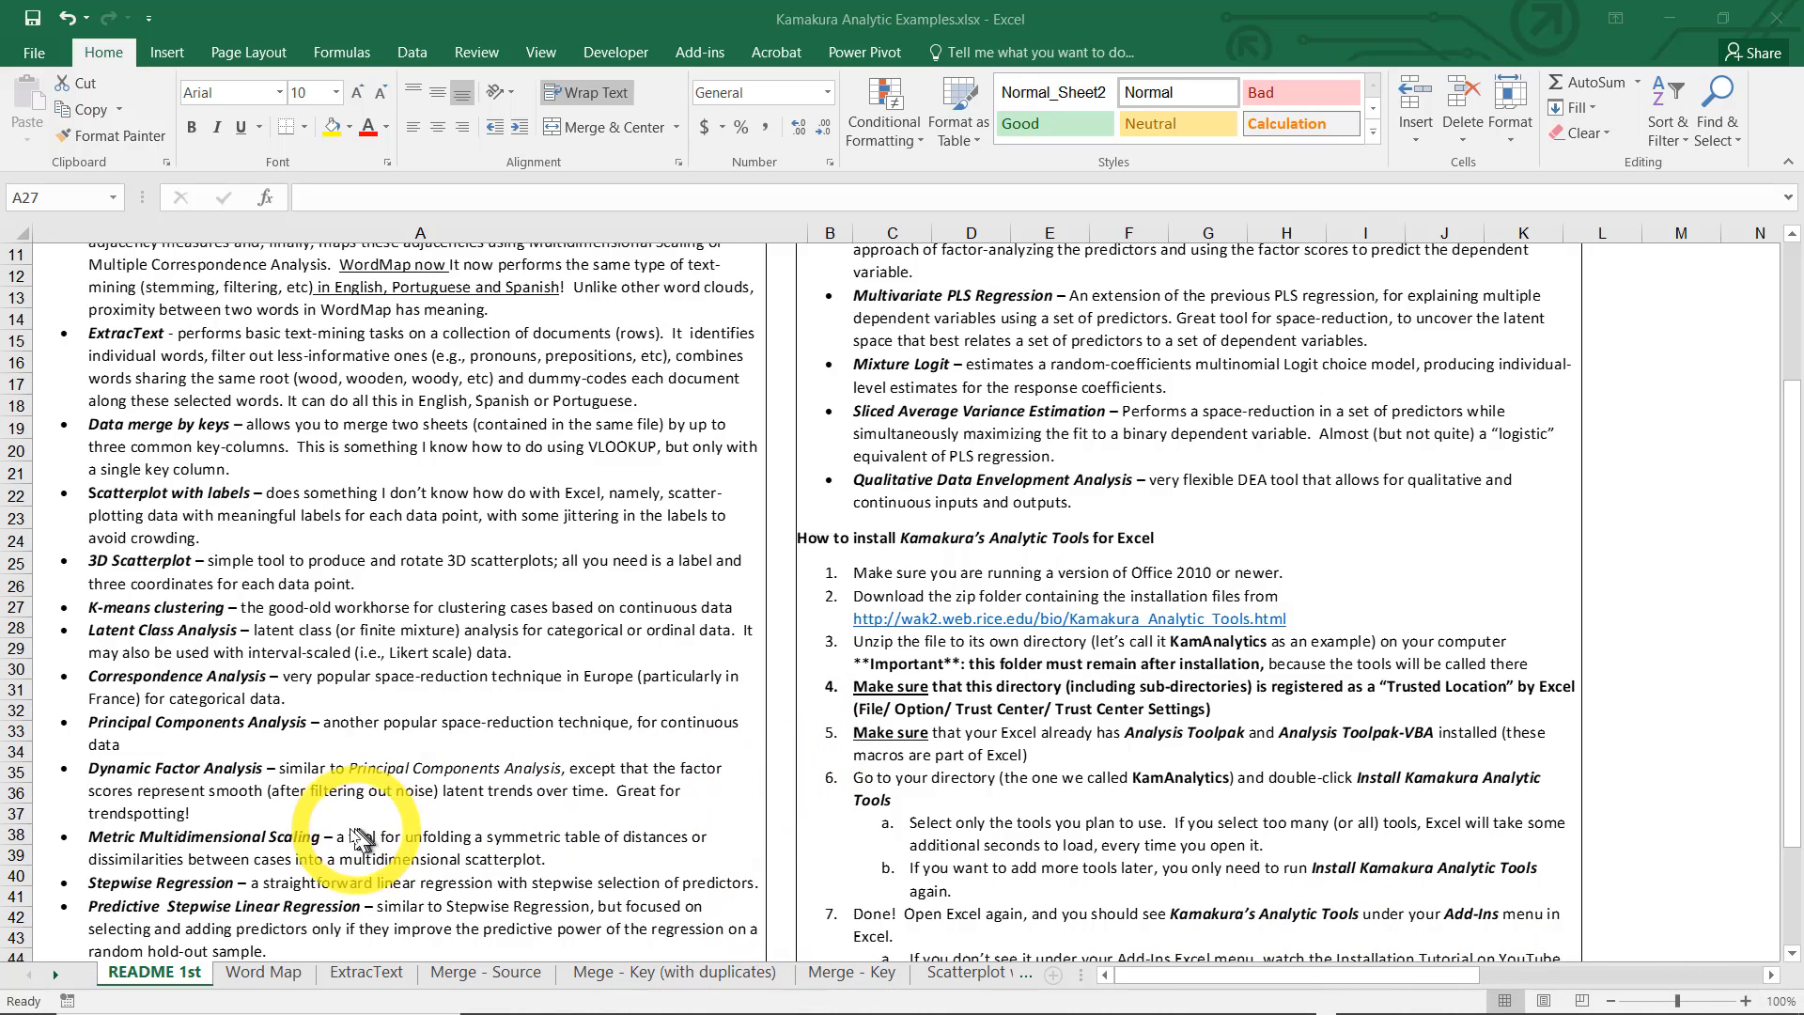
# Open the ExtracText sheet and inspect the rating and review text of the first hotel review
pyautogui.click(365, 983)
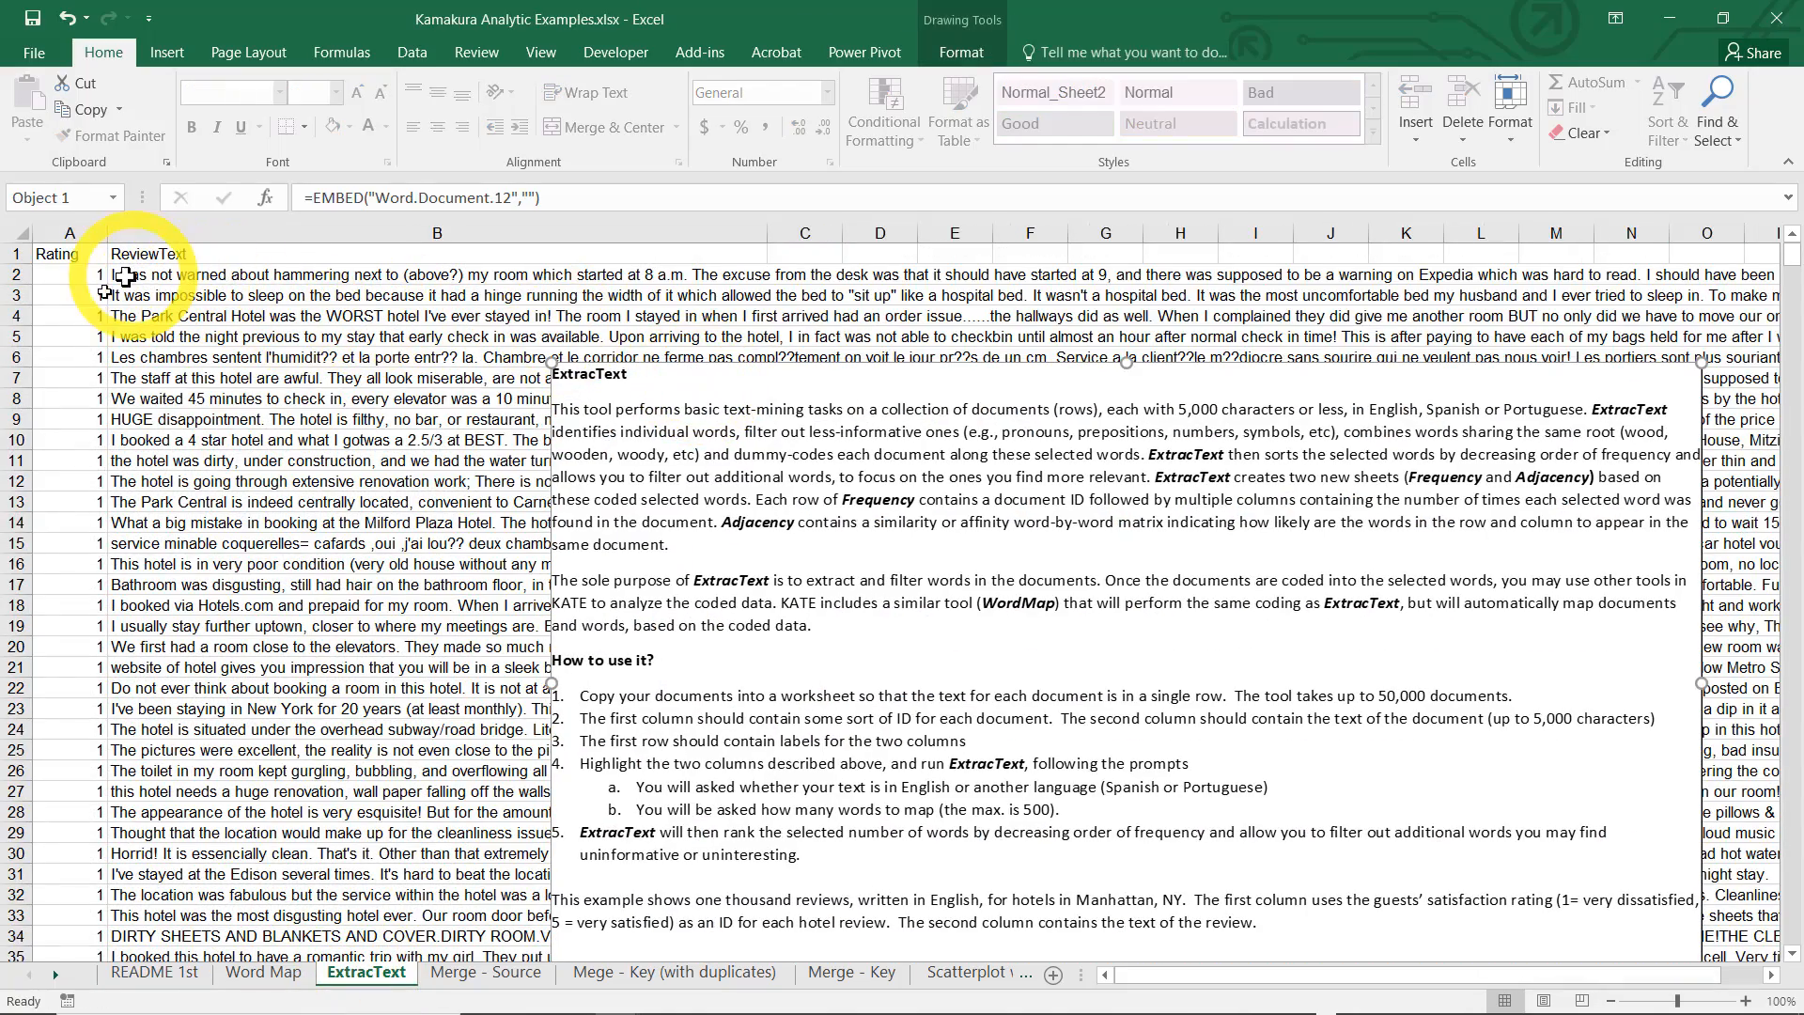
pyautogui.click(73, 273)
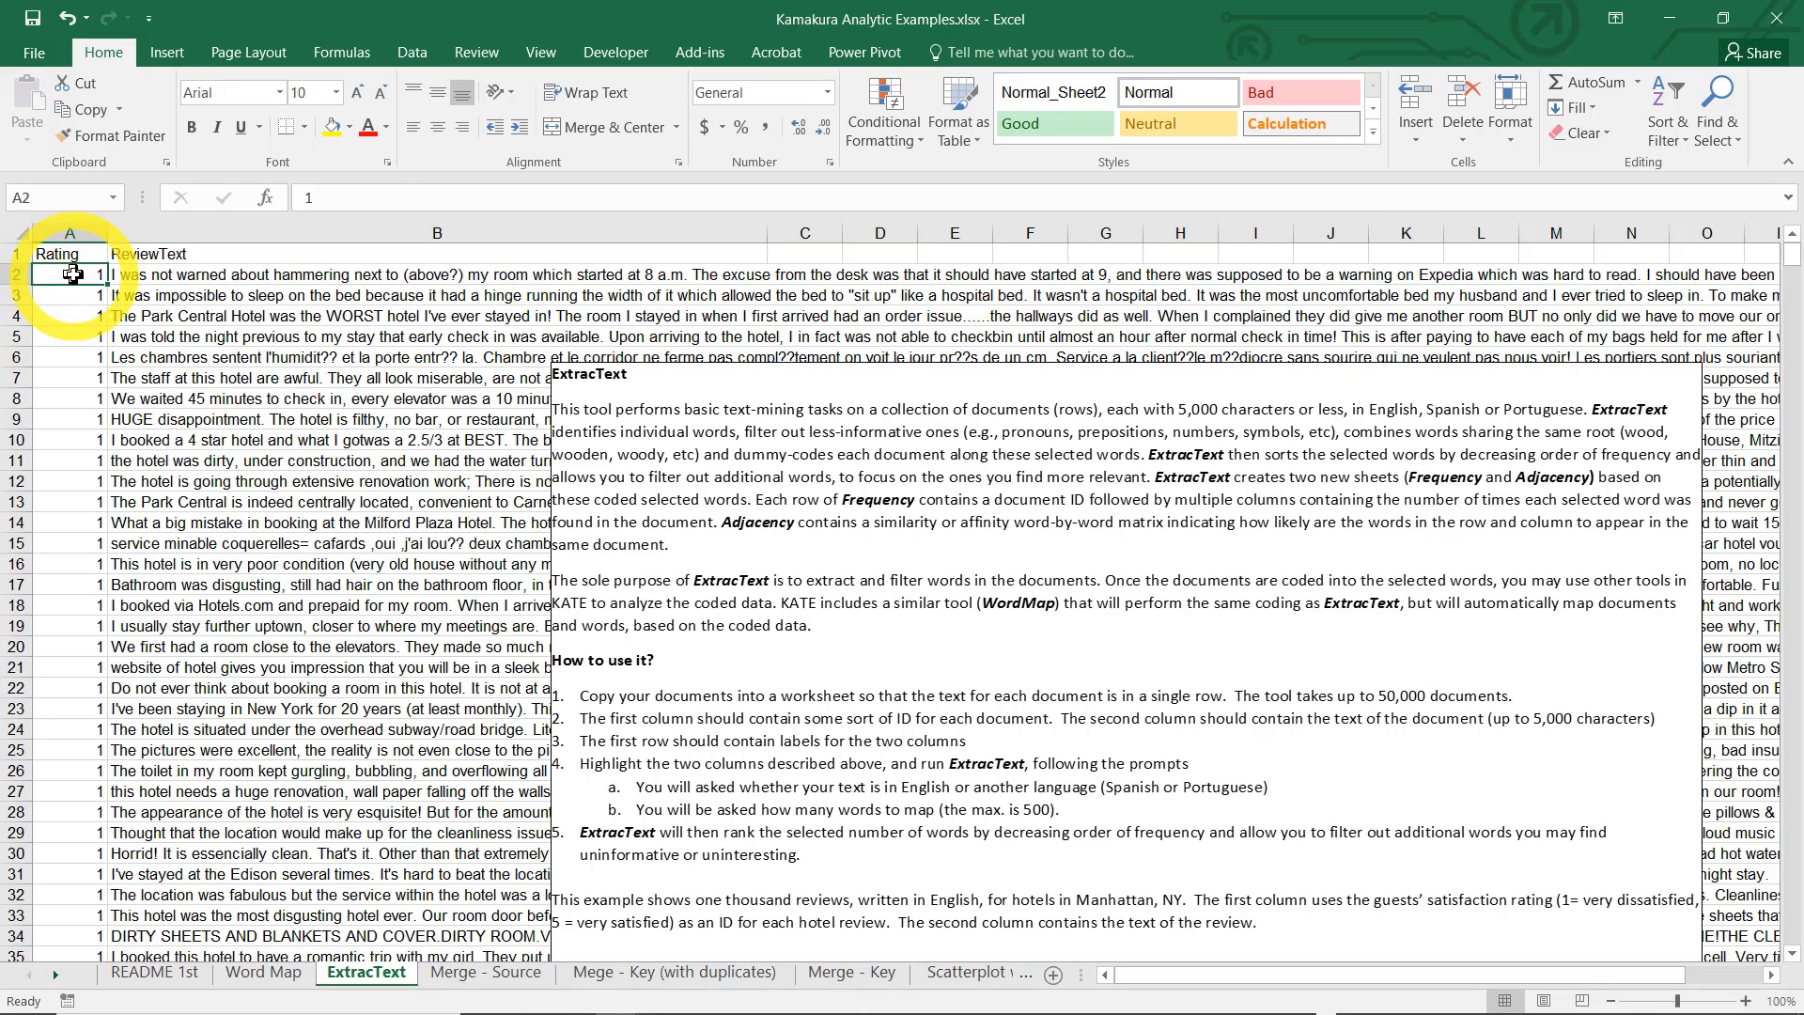
pyautogui.click(156, 276)
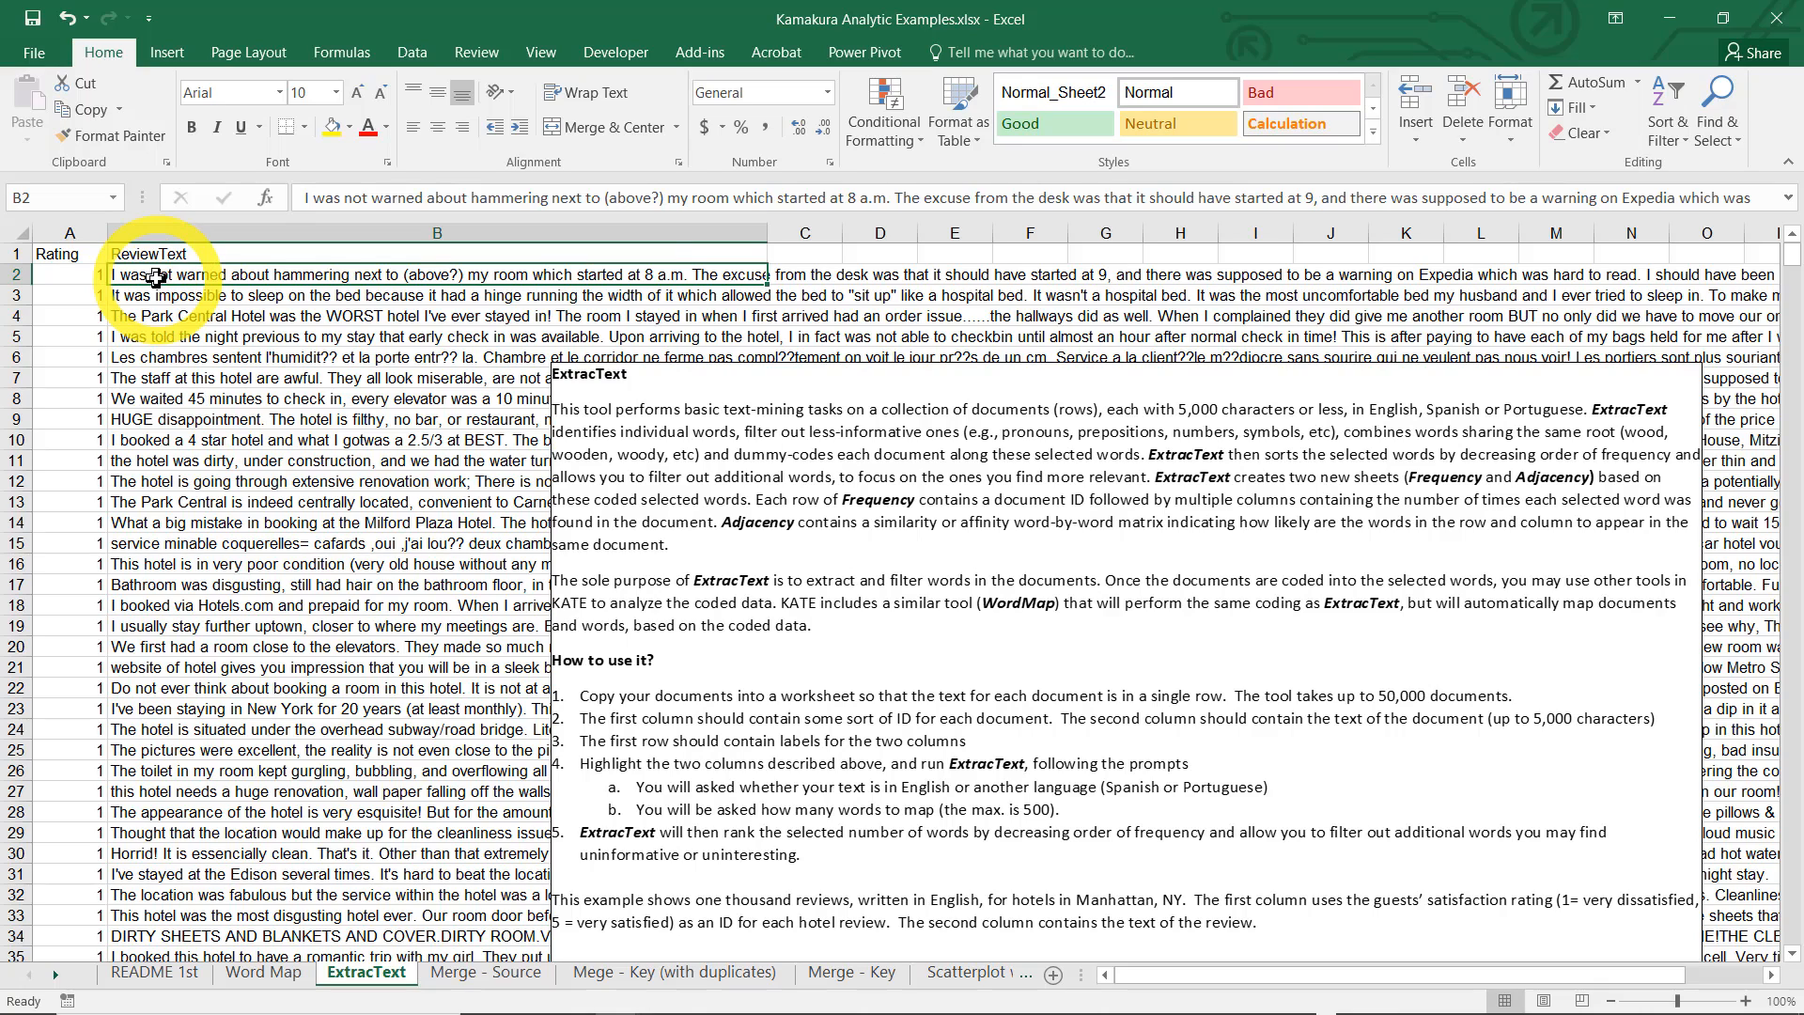
pyautogui.click(91, 293)
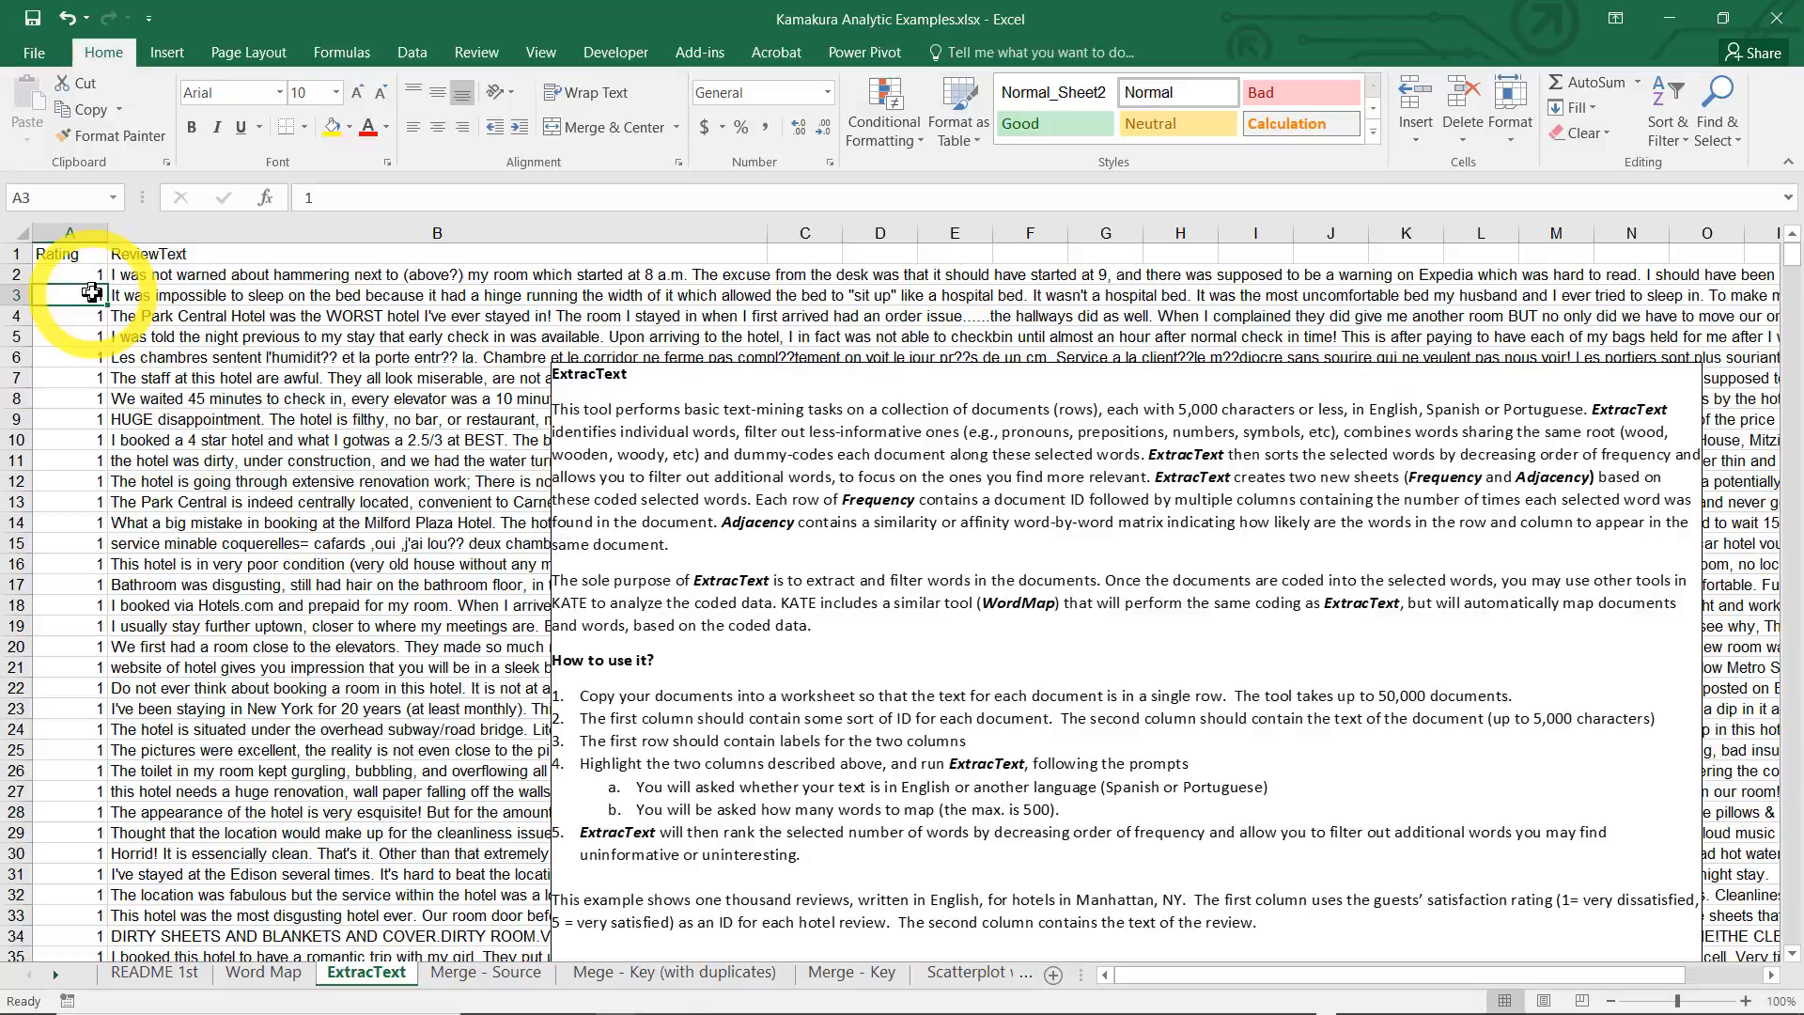
# Browse down through the hotel reviews along the Rating column and return to the start of the data
pyautogui.press('Down')
pyautogui.press('Down')
pyautogui.press('Down')
pyautogui.press('Down')
pyautogui.press('Down')
pyautogui.press('Down')
pyautogui.press('Down')
pyautogui.press('Down')
pyautogui.press('Down')
pyautogui.press('Down')
pyautogui.press('Down')
pyautogui.press('Down')
pyautogui.press('Down')
pyautogui.press('Down')
pyautogui.press('Down')
pyautogui.press('Down')
pyautogui.press('Down')
pyautogui.press('Down')
pyautogui.press('Down')
pyautogui.press('Down')
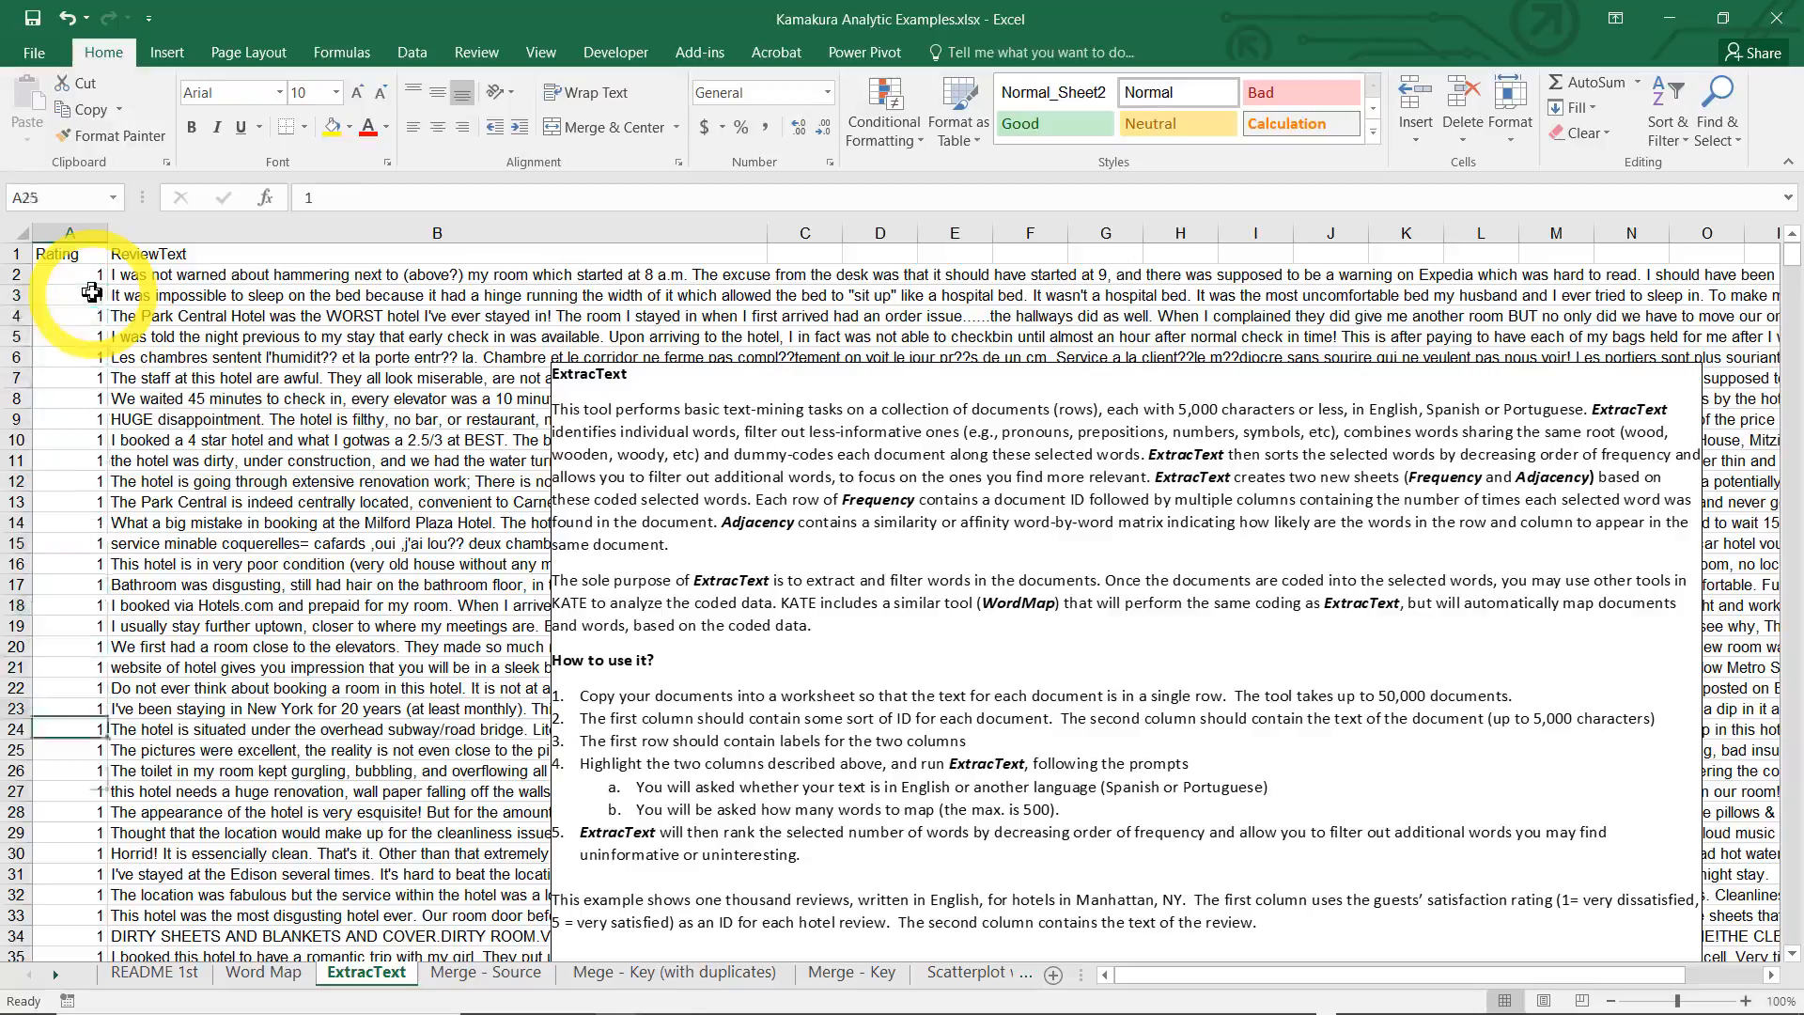
pyautogui.press('Down')
pyautogui.press('Down')
pyautogui.press('Down')
pyautogui.press('Down')
pyautogui.press('Down')
pyautogui.press('Down')
pyautogui.press('Down')
pyautogui.press('Down')
pyautogui.press('Down')
pyautogui.press('Down')
pyautogui.press('Down')
pyautogui.press('Down')
pyautogui.press('Down')
pyautogui.press('Down')
pyautogui.press('Down')
pyautogui.press('Down')
pyautogui.press('Down')
pyautogui.press('Down')
pyautogui.press('Down')
pyautogui.press('Down')
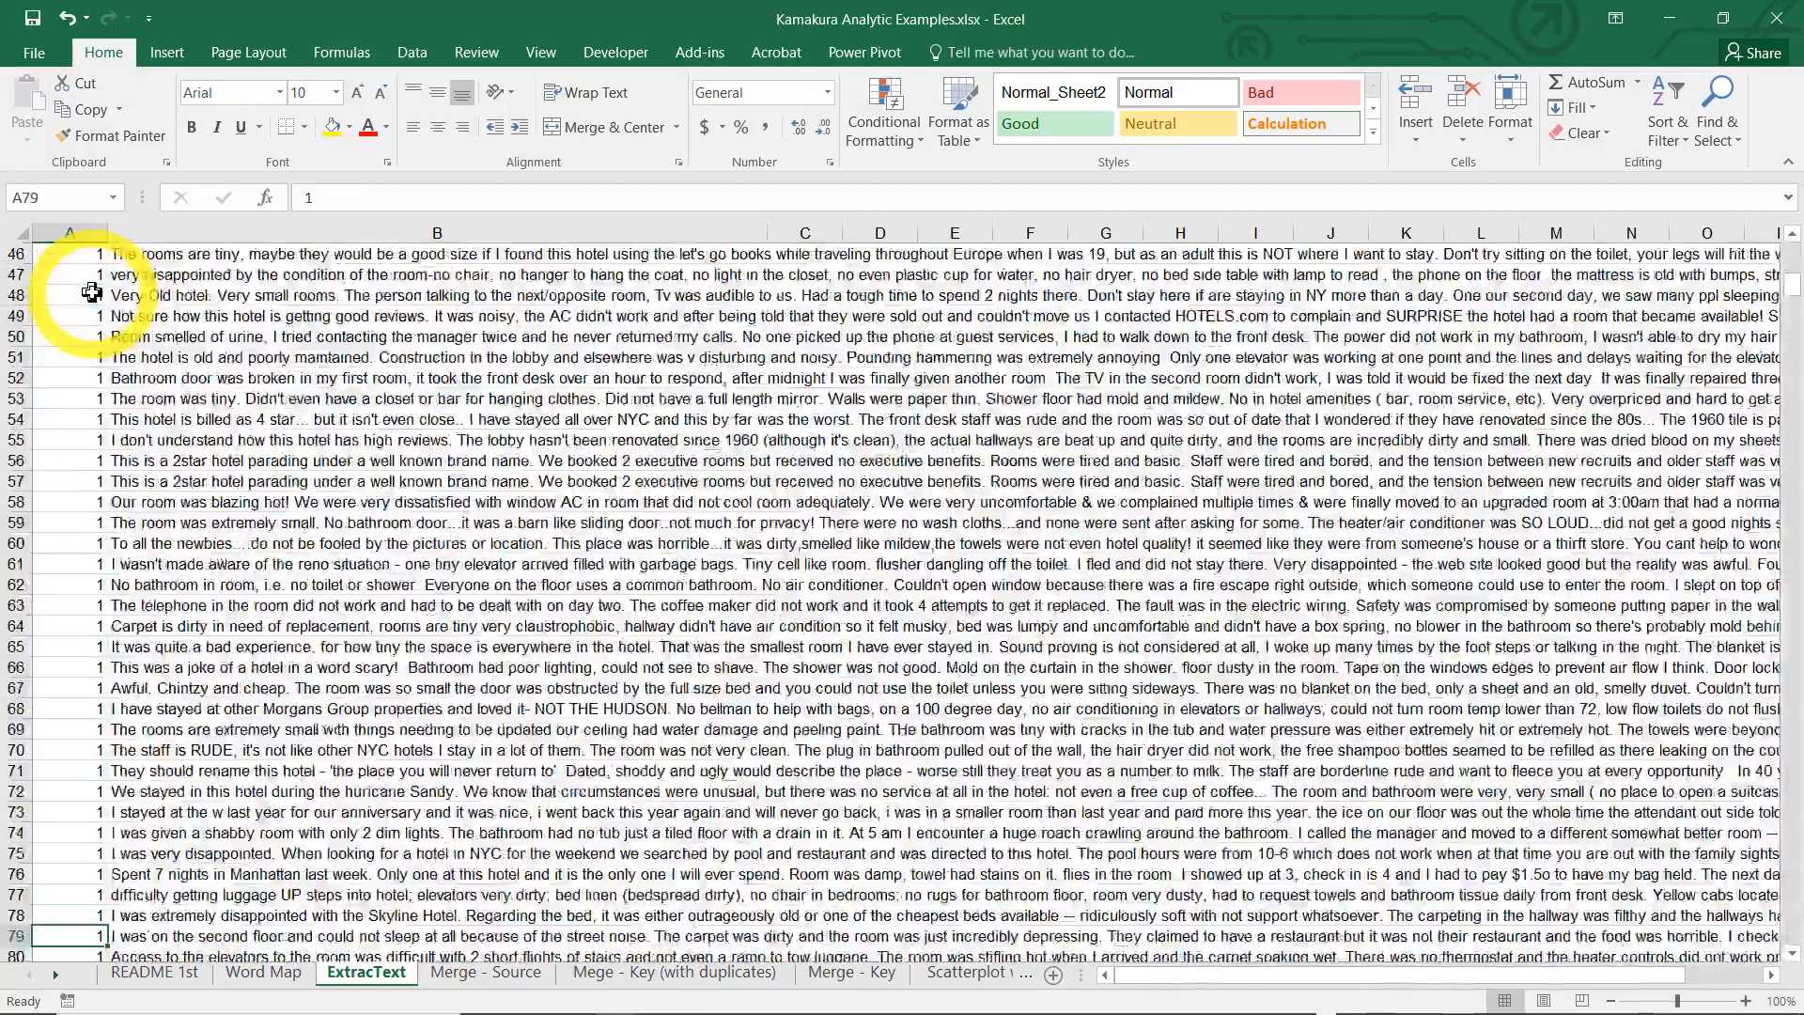
pyautogui.press('Down')
pyautogui.press('Down')
pyautogui.press('Down')
pyautogui.press('Down')
pyautogui.press('Down')
pyautogui.press('Down')
pyautogui.press('Down')
pyautogui.press('Down')
pyautogui.press('Down')
pyautogui.press('Down')
pyautogui.press('Down')
pyautogui.press('Down')
pyautogui.press('Down')
pyautogui.press('Down')
pyautogui.press('Down')
pyautogui.press('Down')
pyautogui.press('Down')
pyautogui.press('Down')
pyautogui.press('Down')
pyautogui.press('Down')
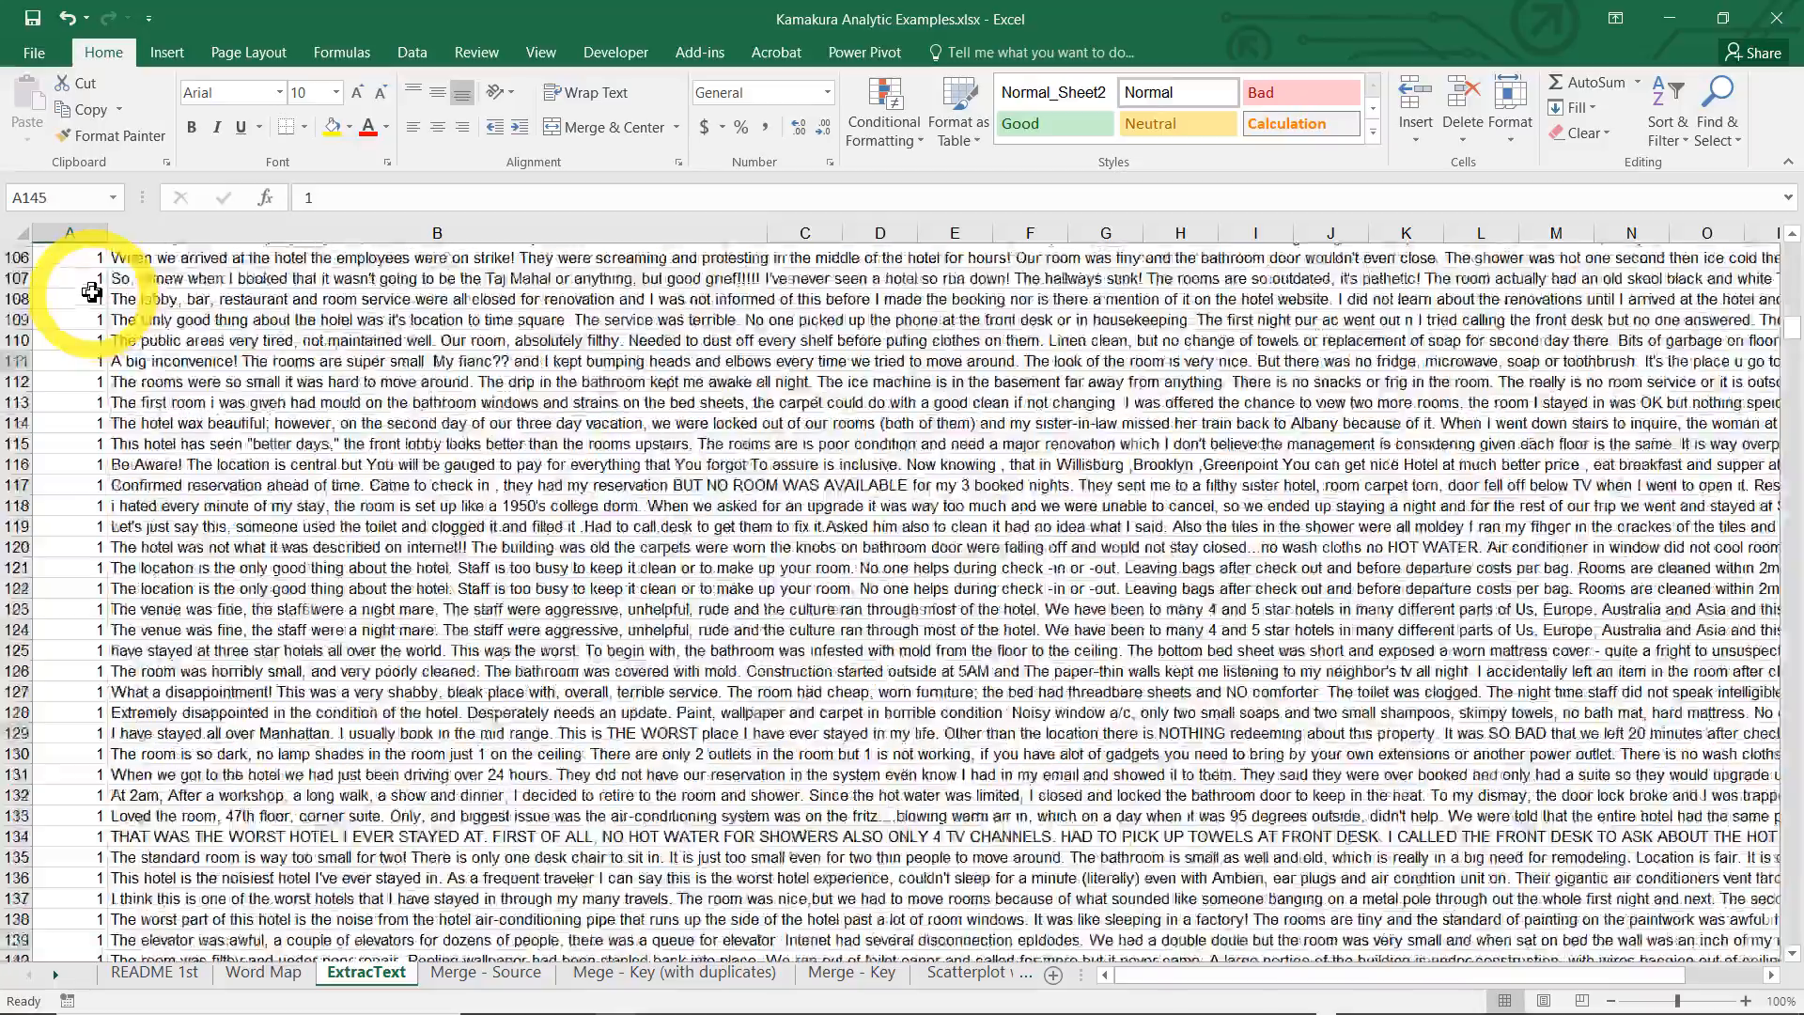
pyautogui.press('Down')
pyautogui.press('Down')
pyautogui.press('Down')
pyautogui.press('Down')
pyautogui.press('Down')
pyautogui.press('Down')
pyautogui.press('Down')
pyautogui.press('Down')
pyautogui.press('Down')
pyautogui.press('Down')
pyautogui.press('Down')
pyautogui.press('Down')
pyautogui.press('Down')
pyautogui.press('Down')
pyautogui.press('Down')
pyautogui.press('Down')
pyautogui.press('Down')
pyautogui.press('Down')
pyautogui.press('Down')
pyautogui.press('Down')
pyautogui.press('pageup')
pyautogui.press('pageup')
pyautogui.press('pageup')
pyautogui.press('pageup')
pyautogui.press('pageup')
pyautogui.press('pageup')
pyautogui.press('pageup')
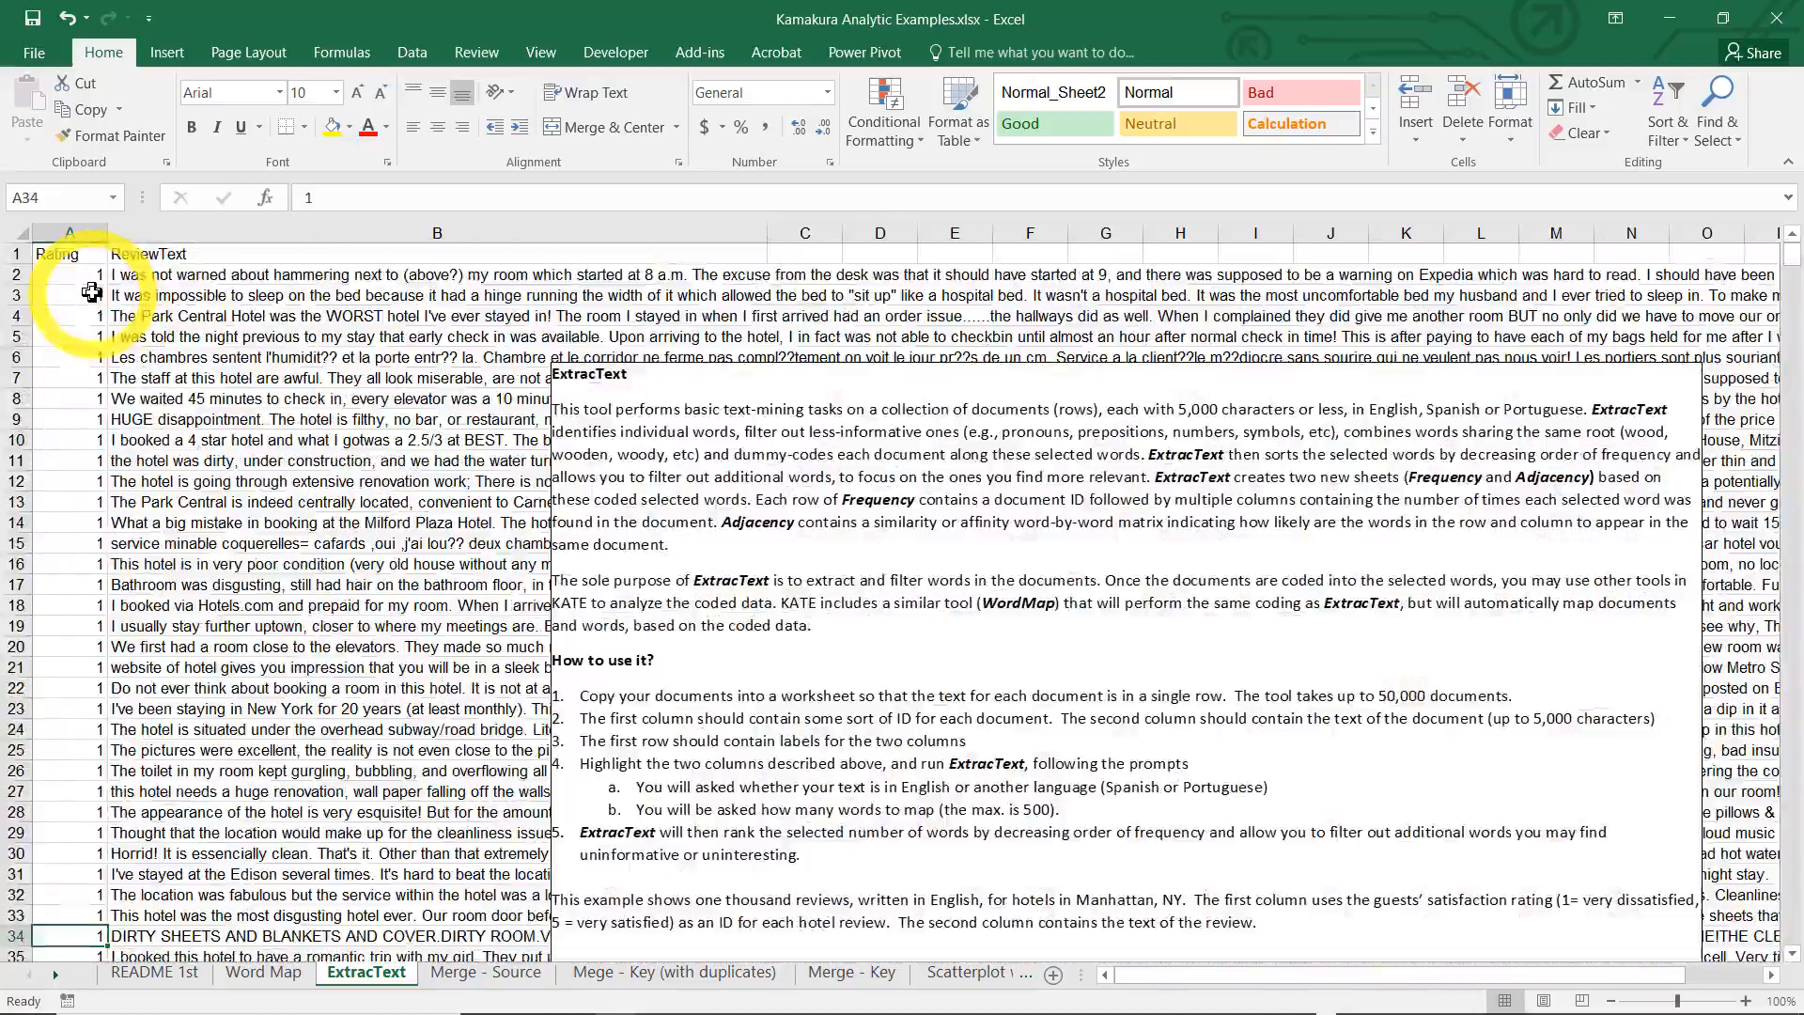
# Start the ExtracText tool from the Rating header cell and accept $A$1:$B$1001 as its data range
pyautogui.click(74, 257)
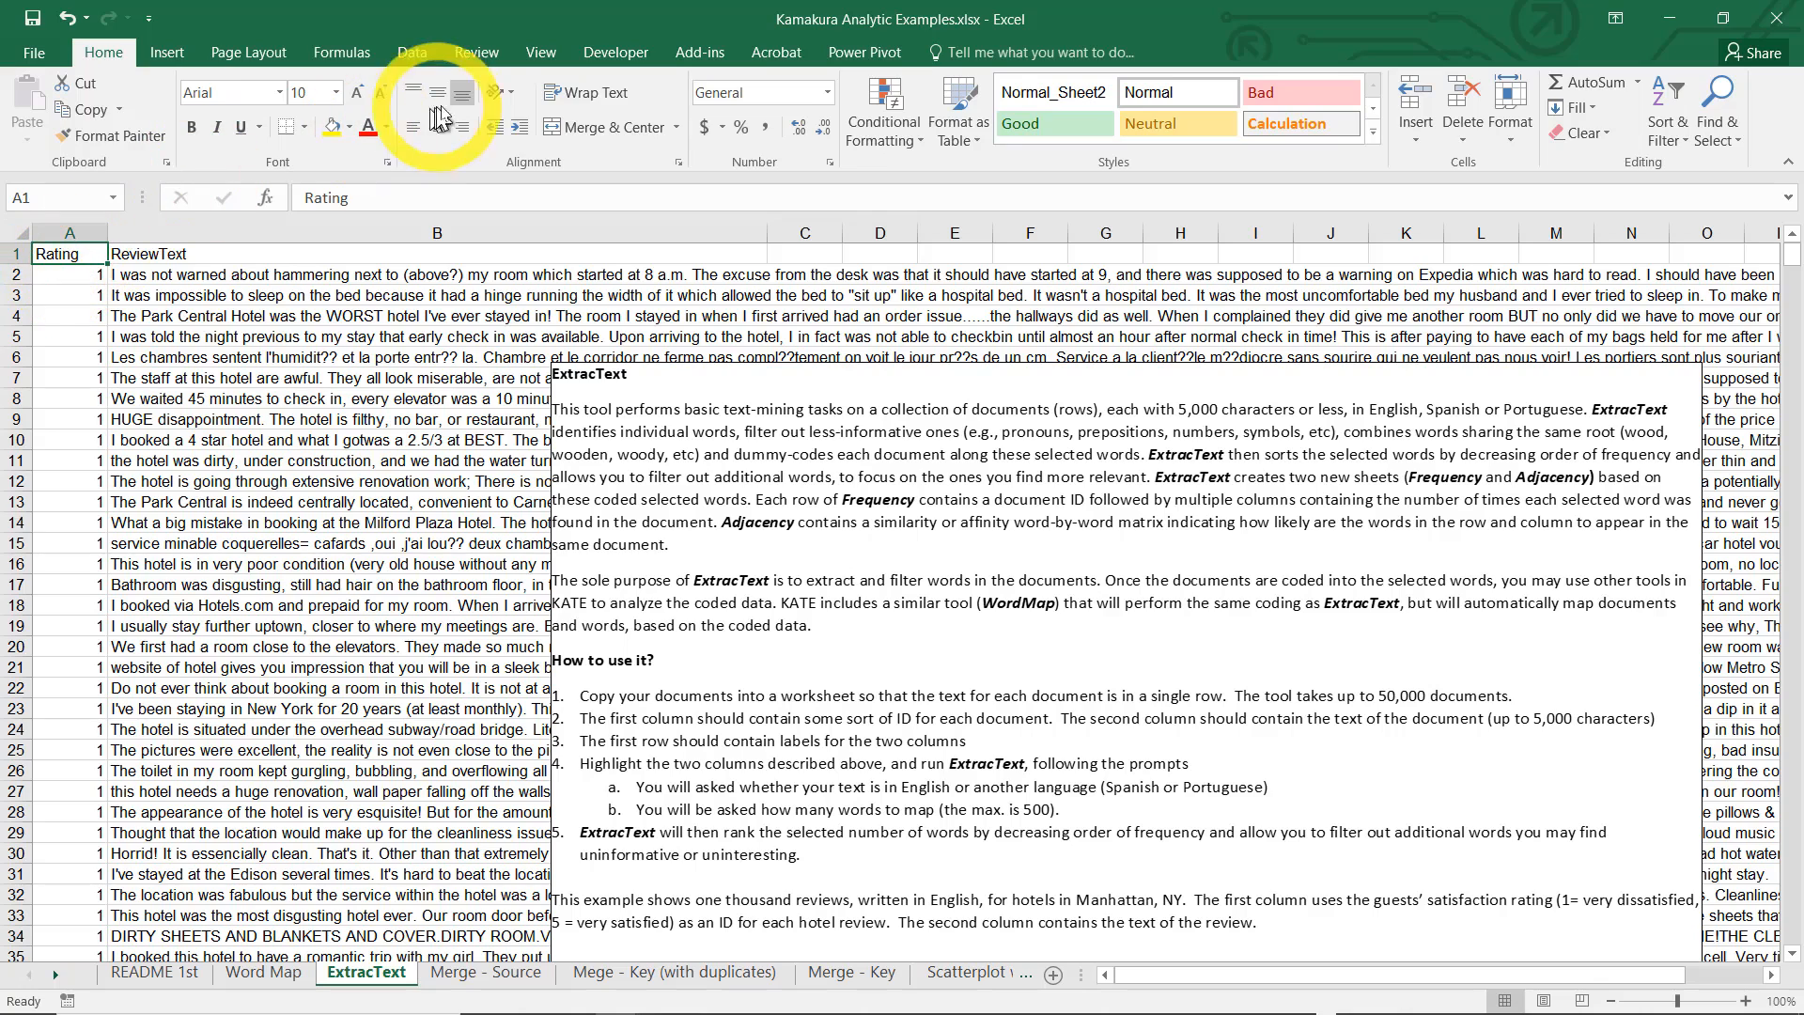
pyautogui.click(700, 52)
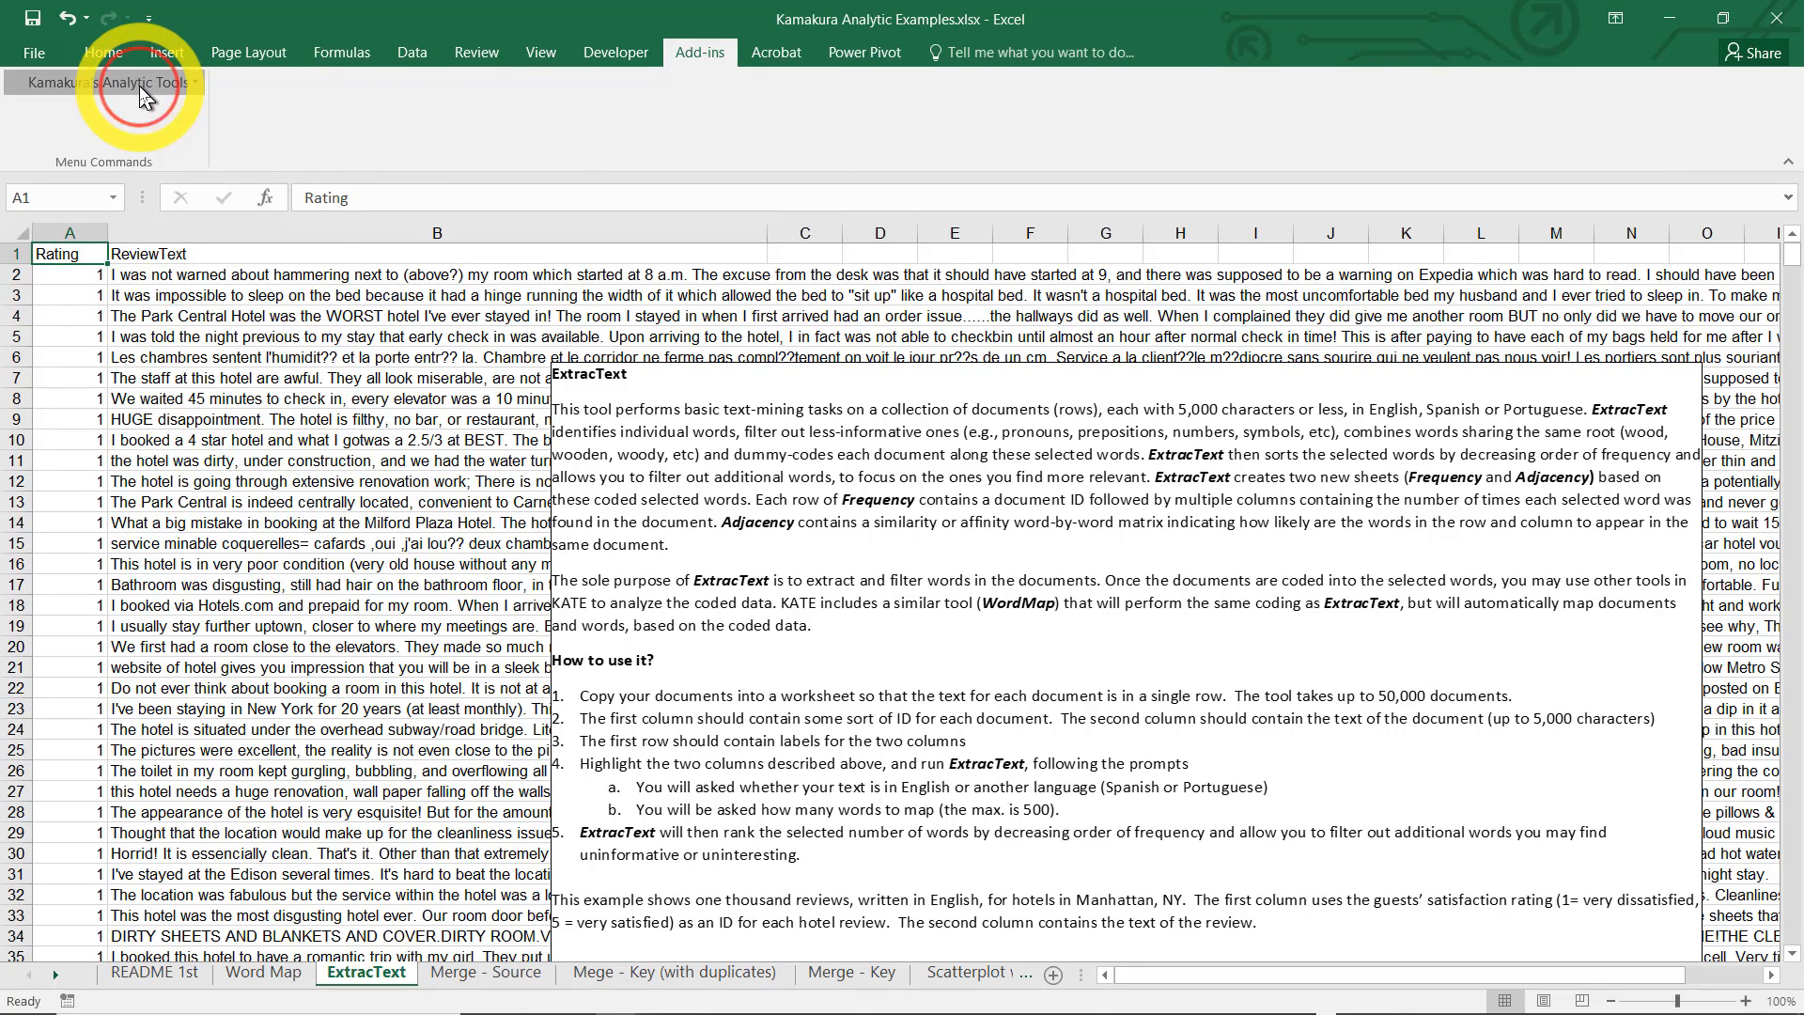
pyautogui.click(141, 85)
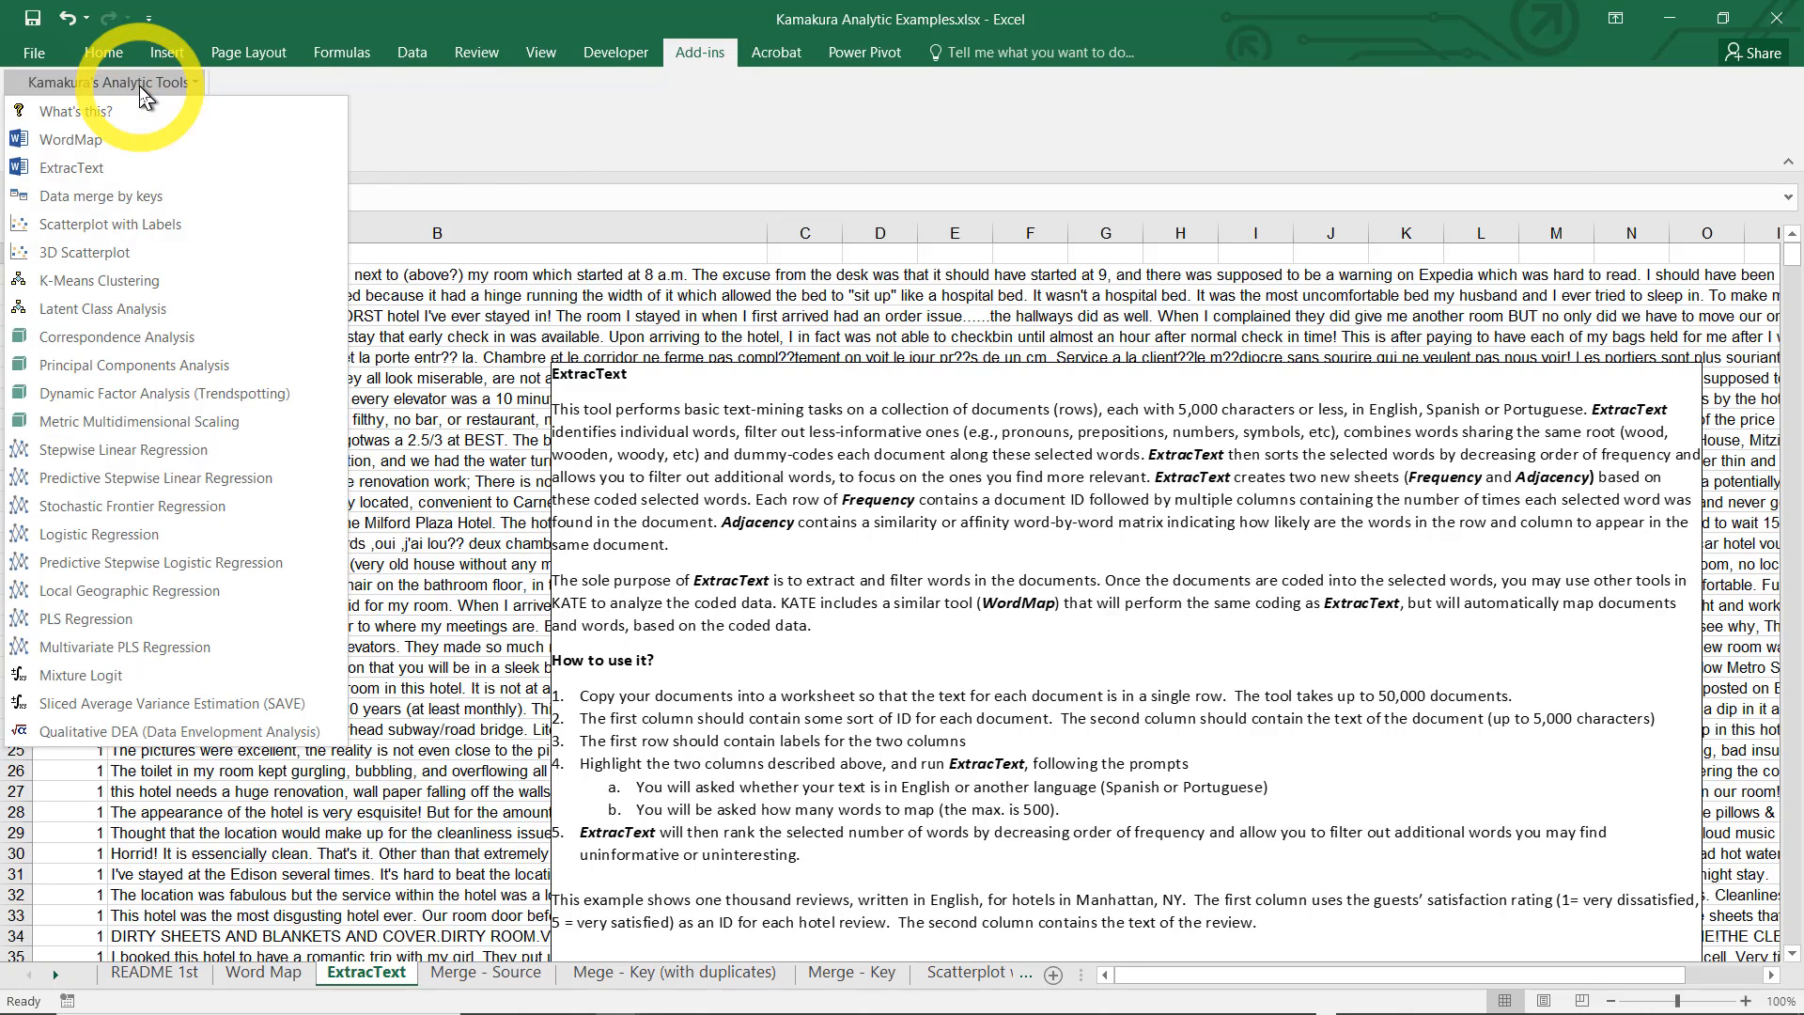
pyautogui.click(86, 169)
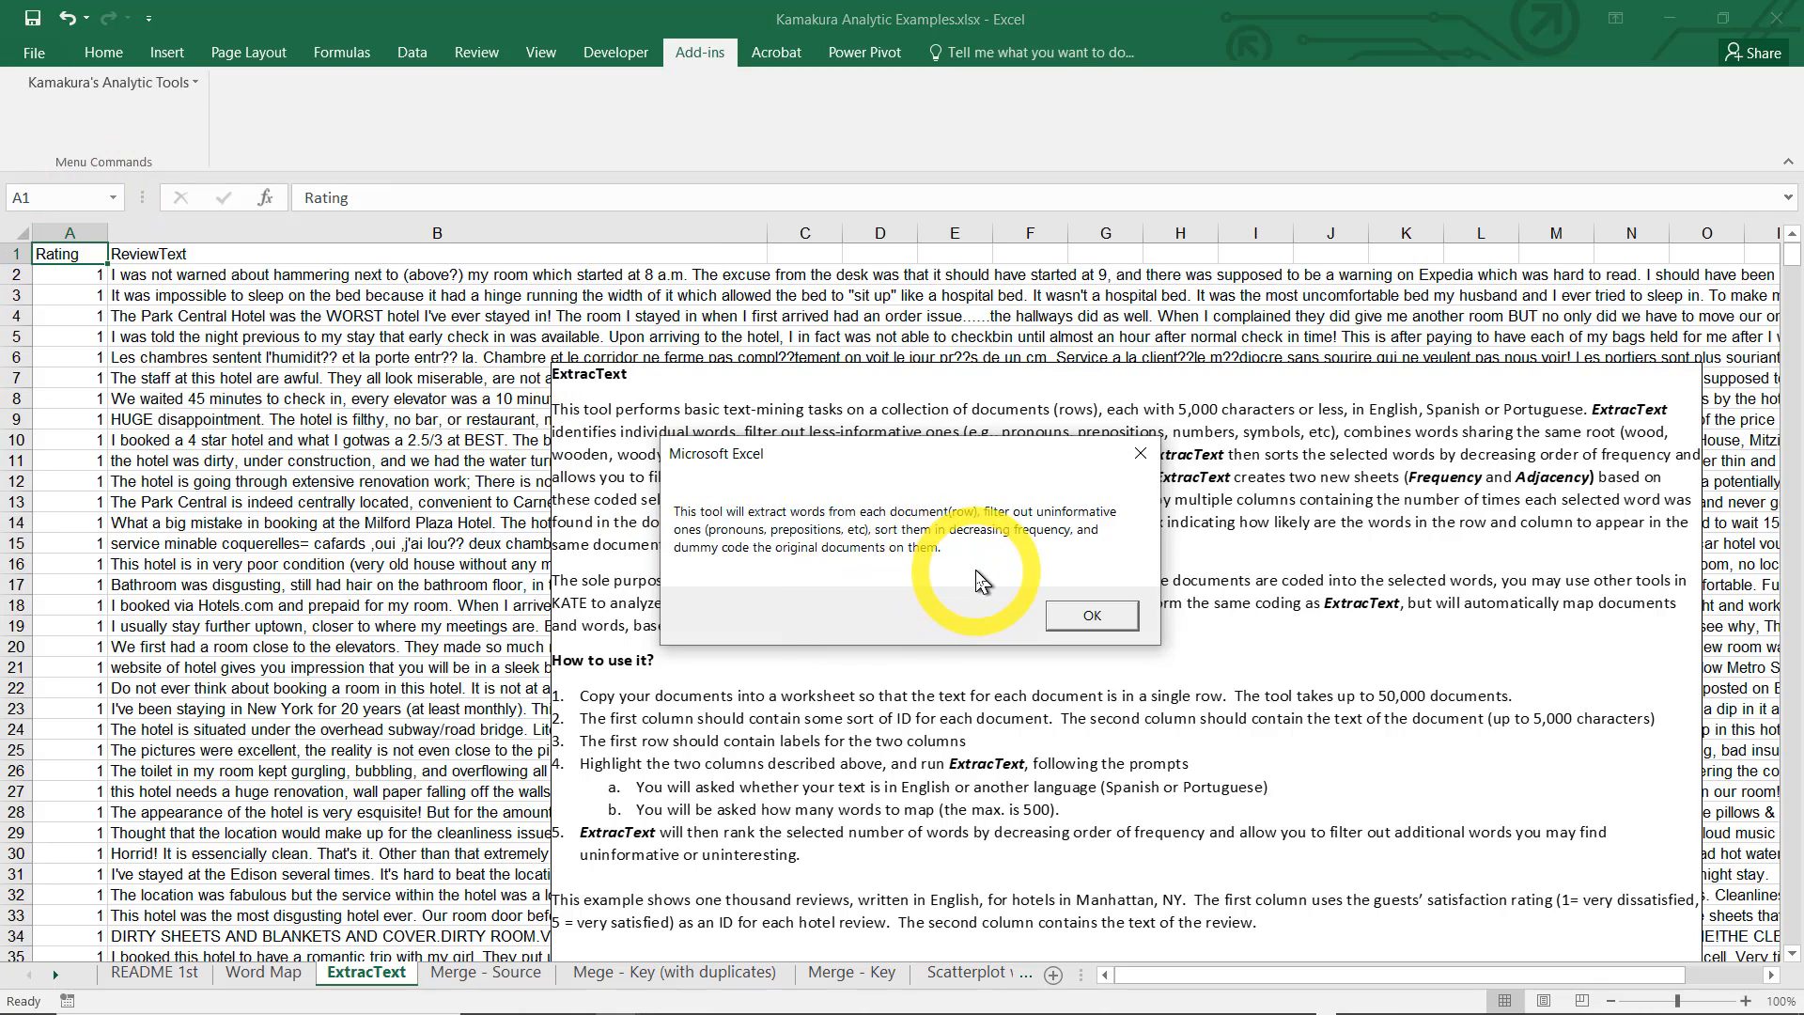
pyautogui.click(1053, 616)
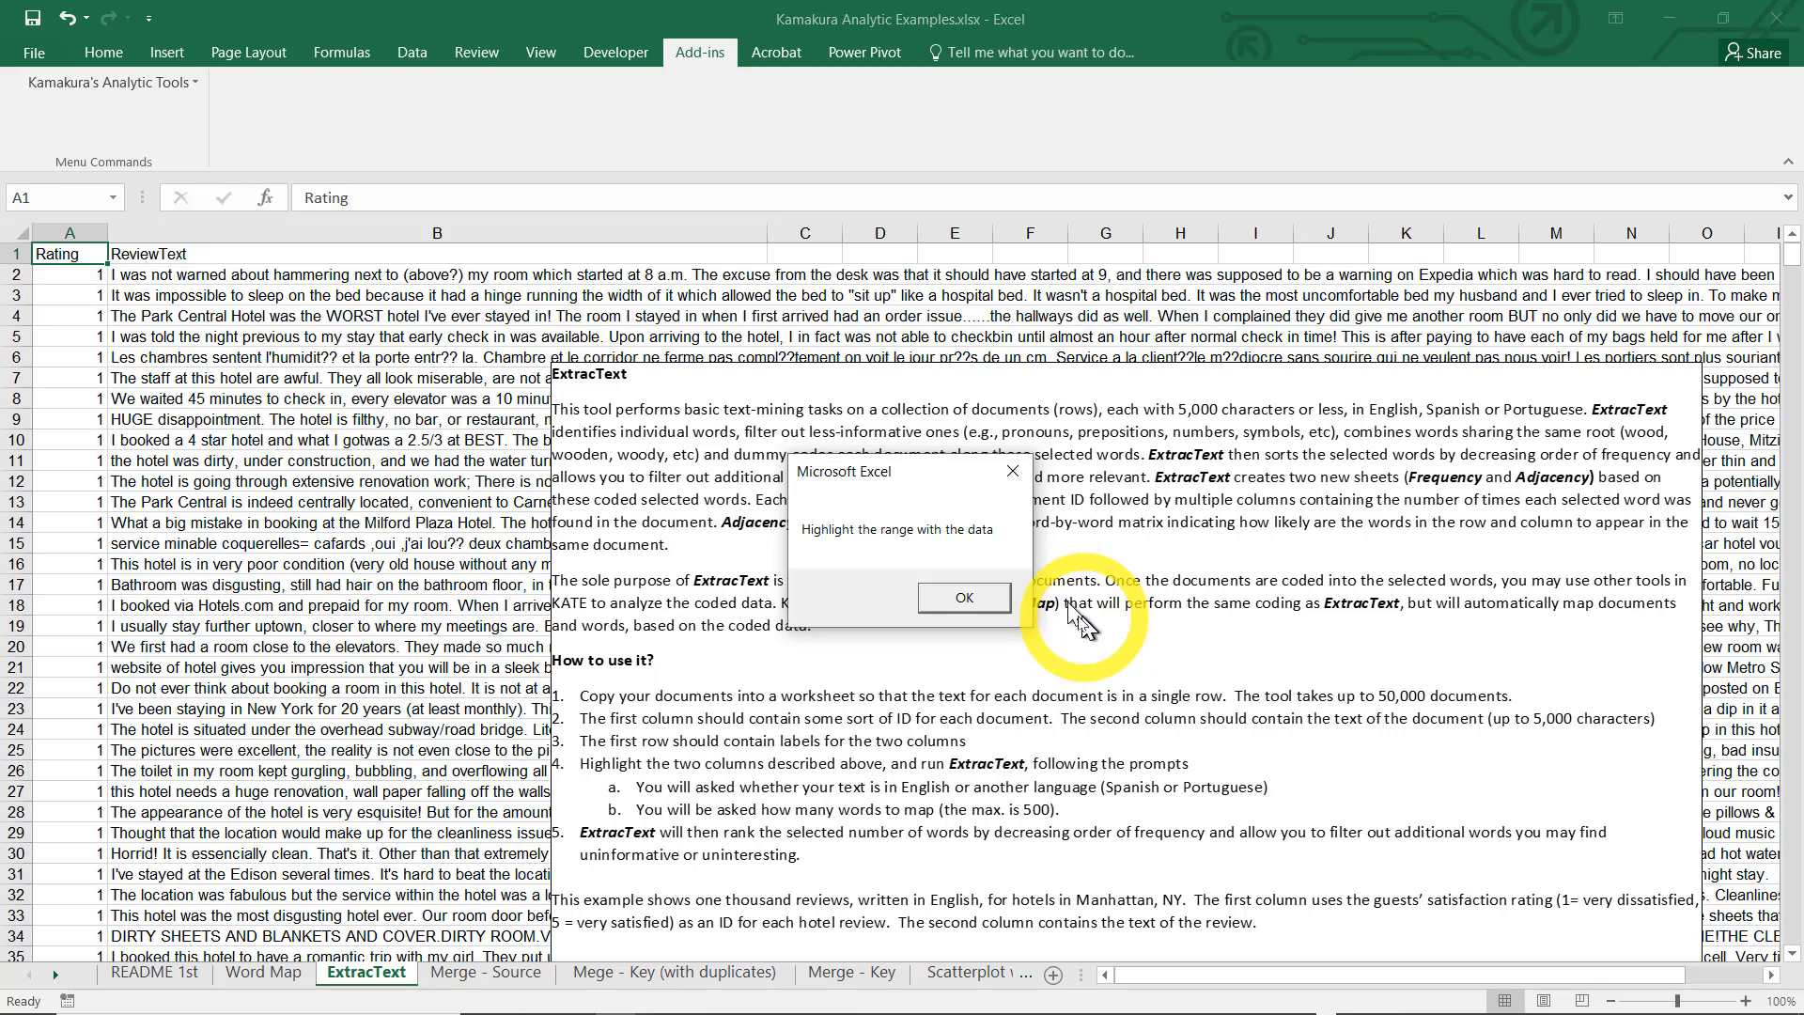
pyautogui.click(965, 599)
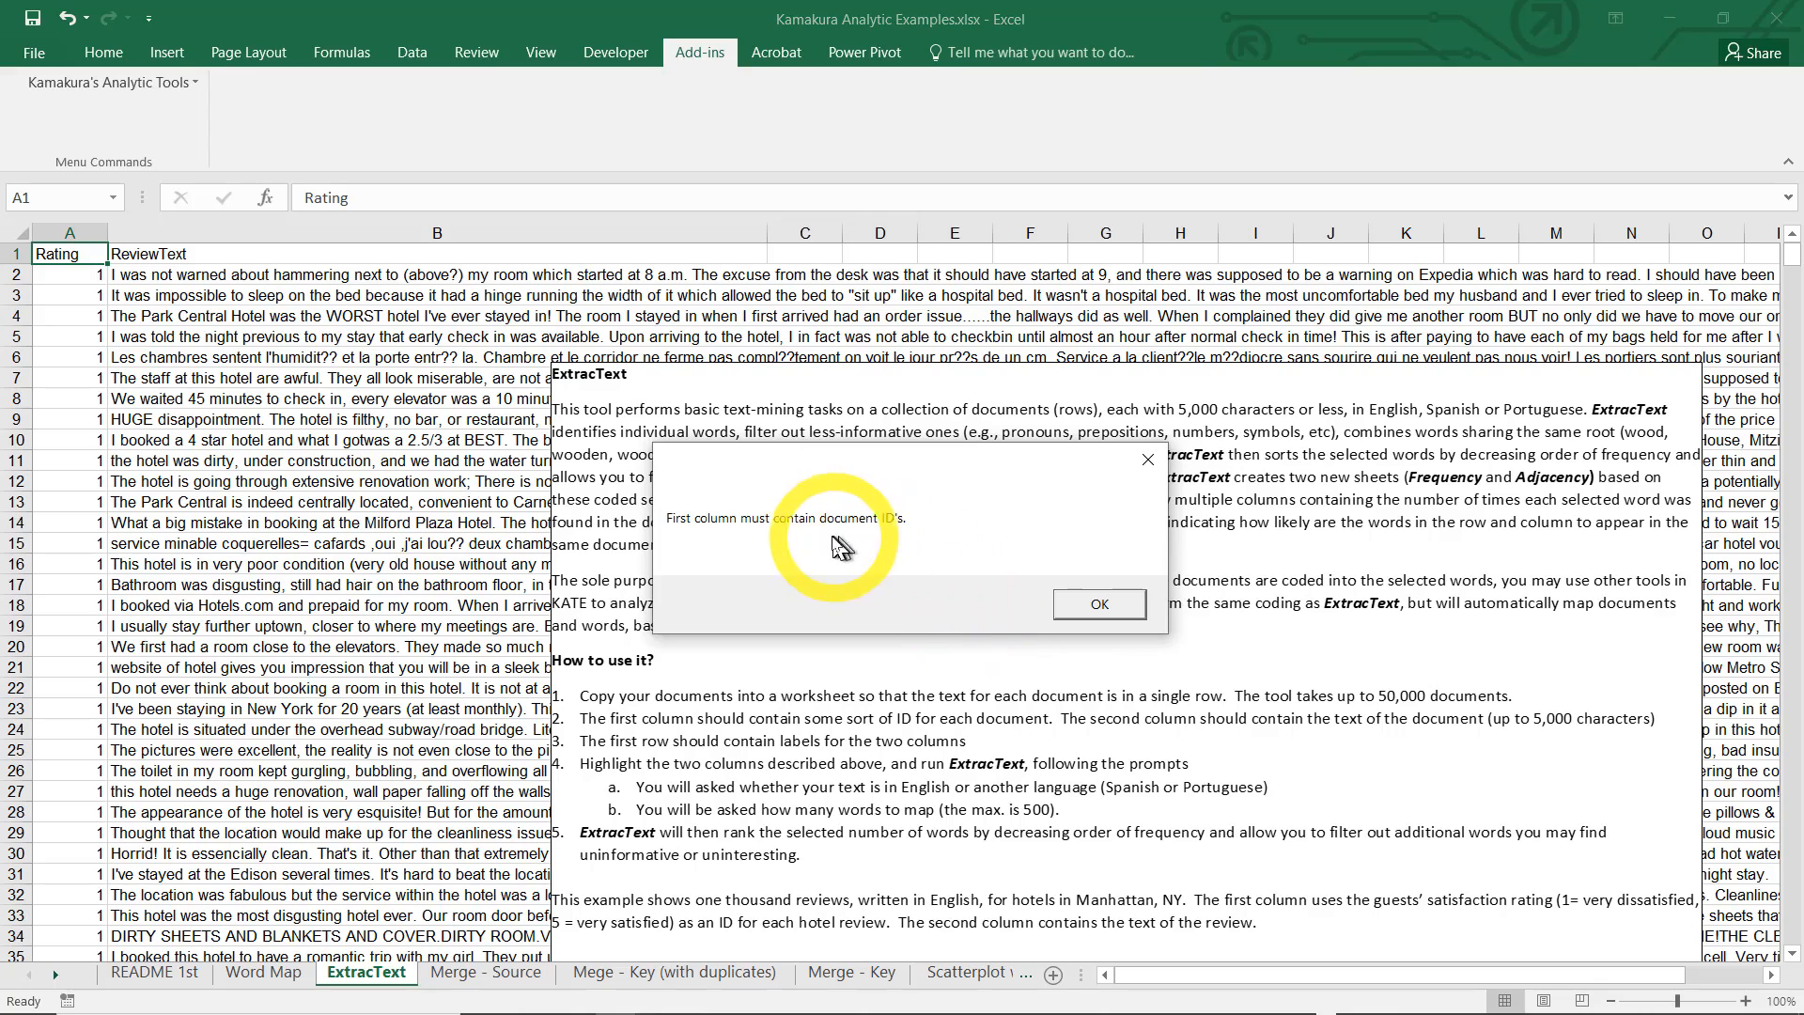
pyautogui.click(1090, 604)
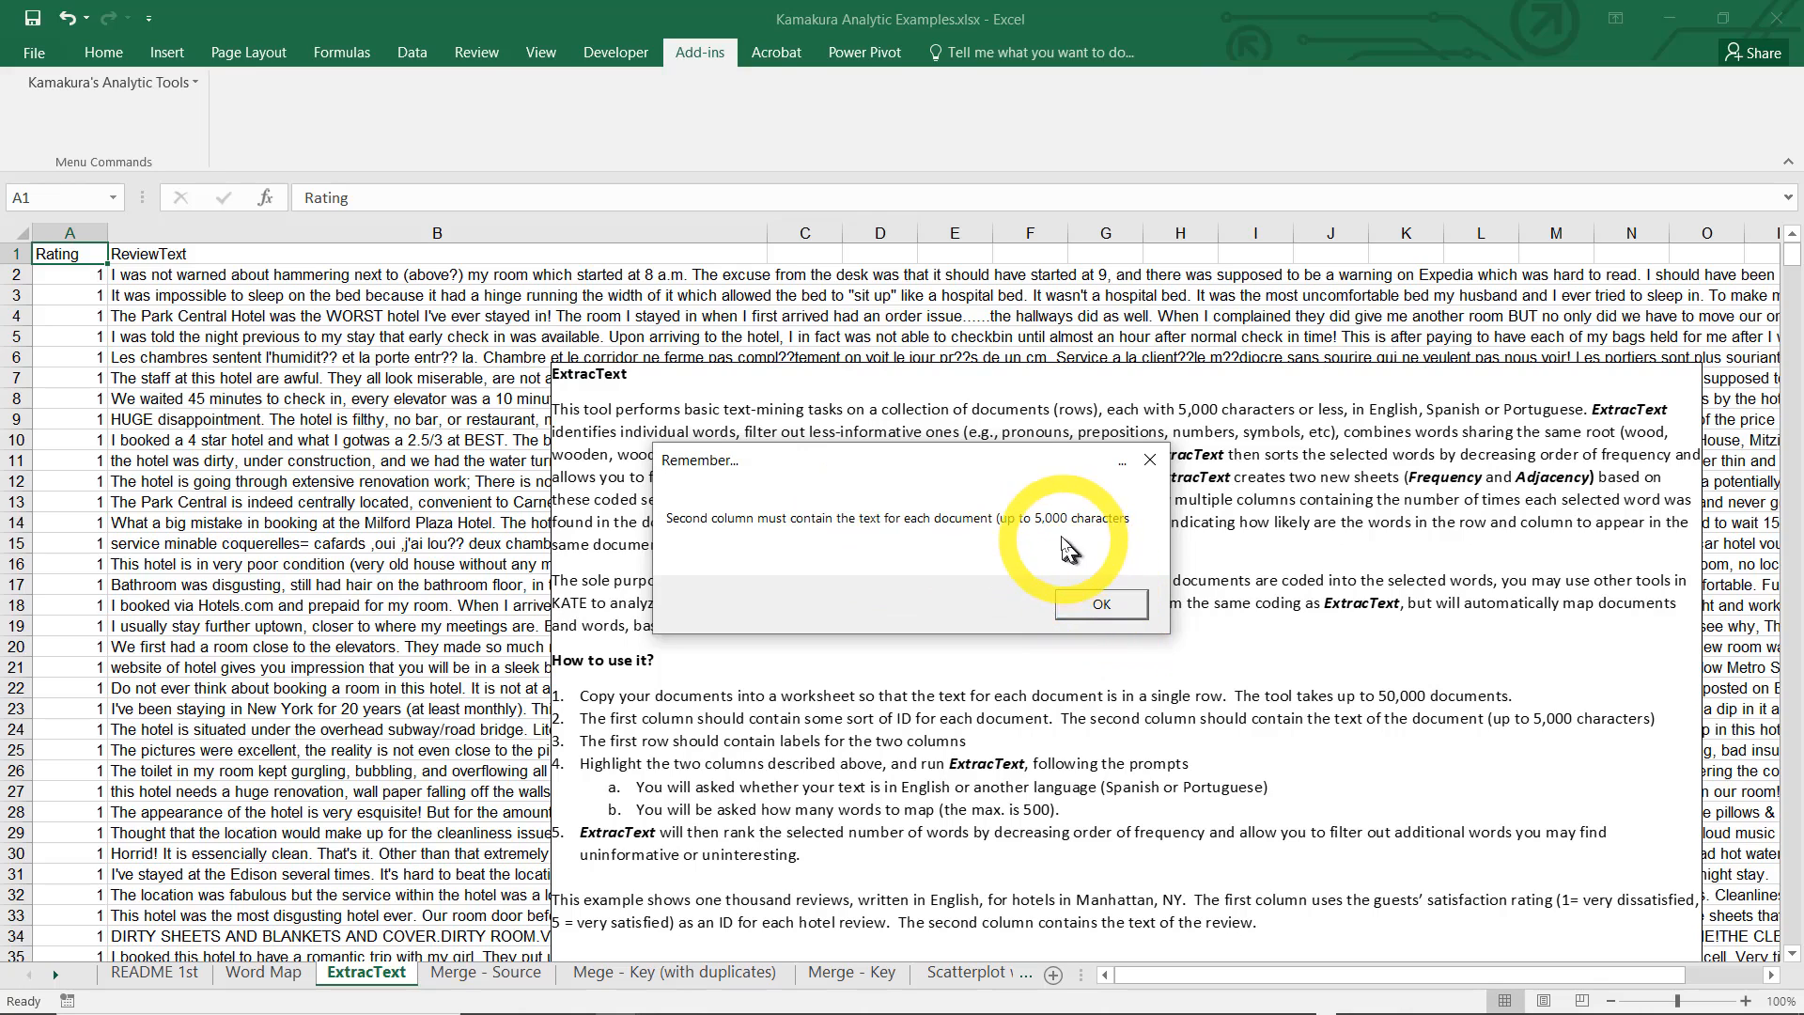
pyautogui.click(1099, 604)
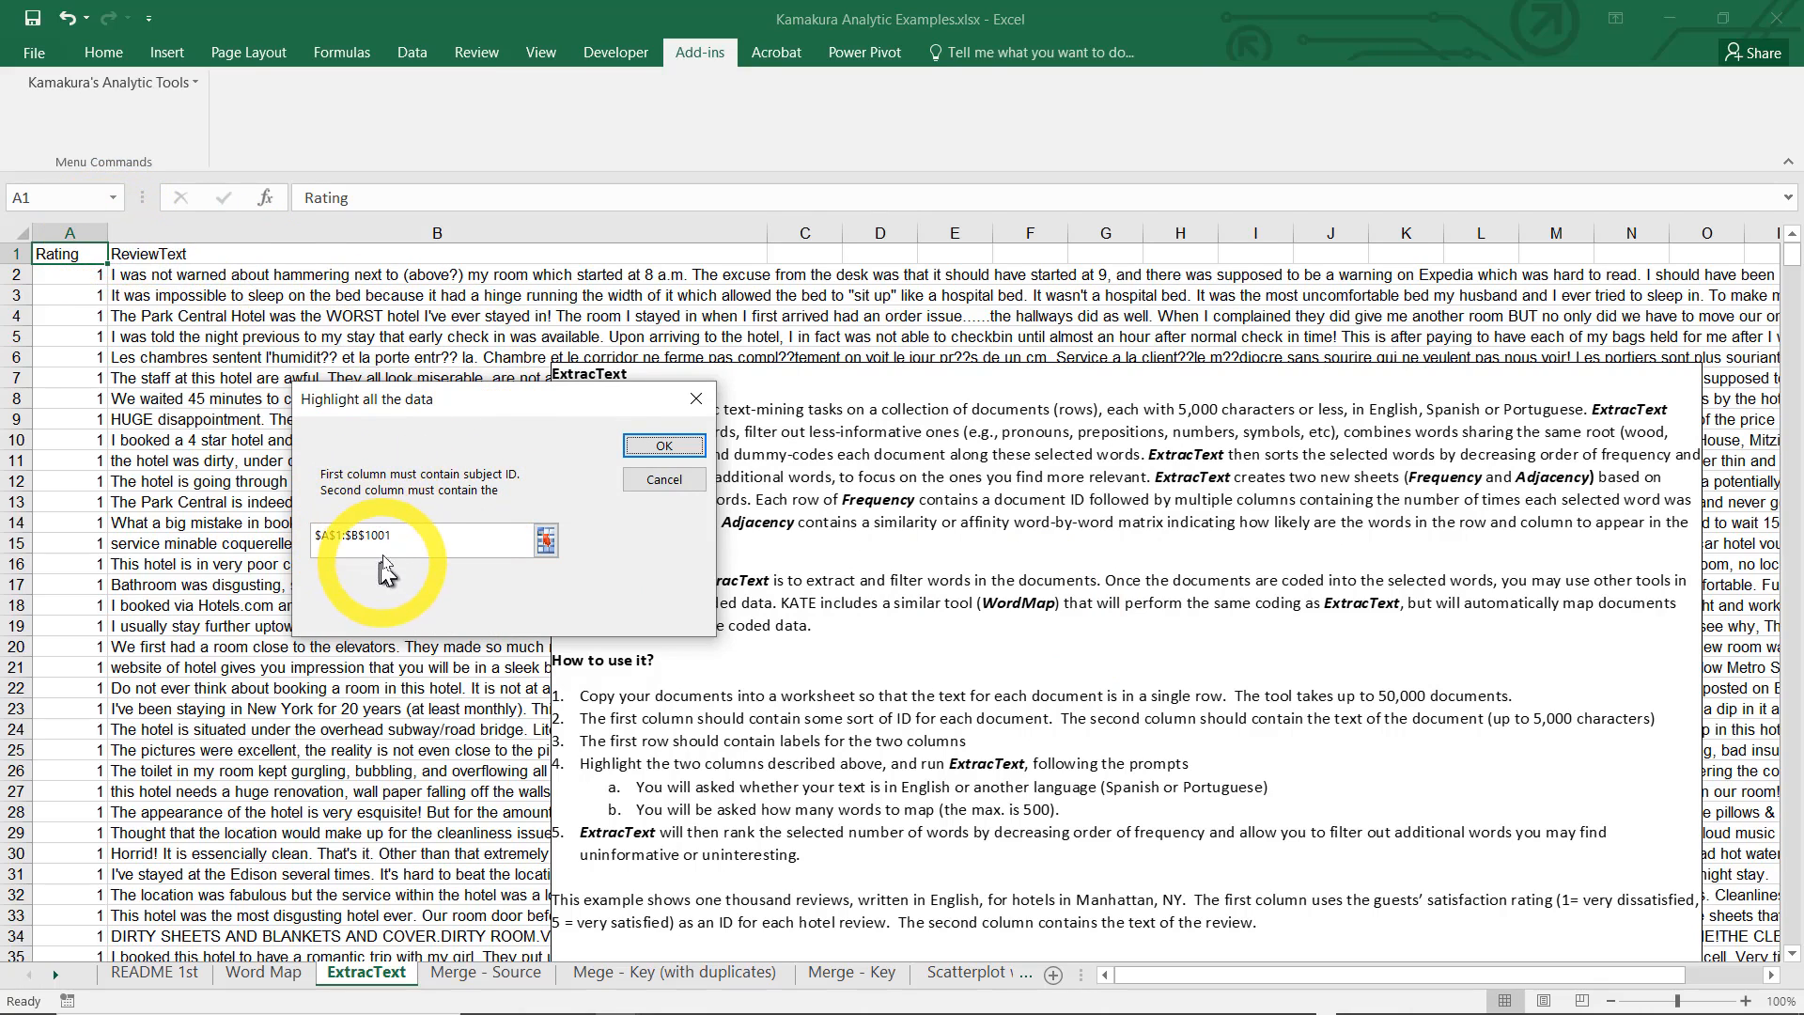
pyautogui.press('Return')
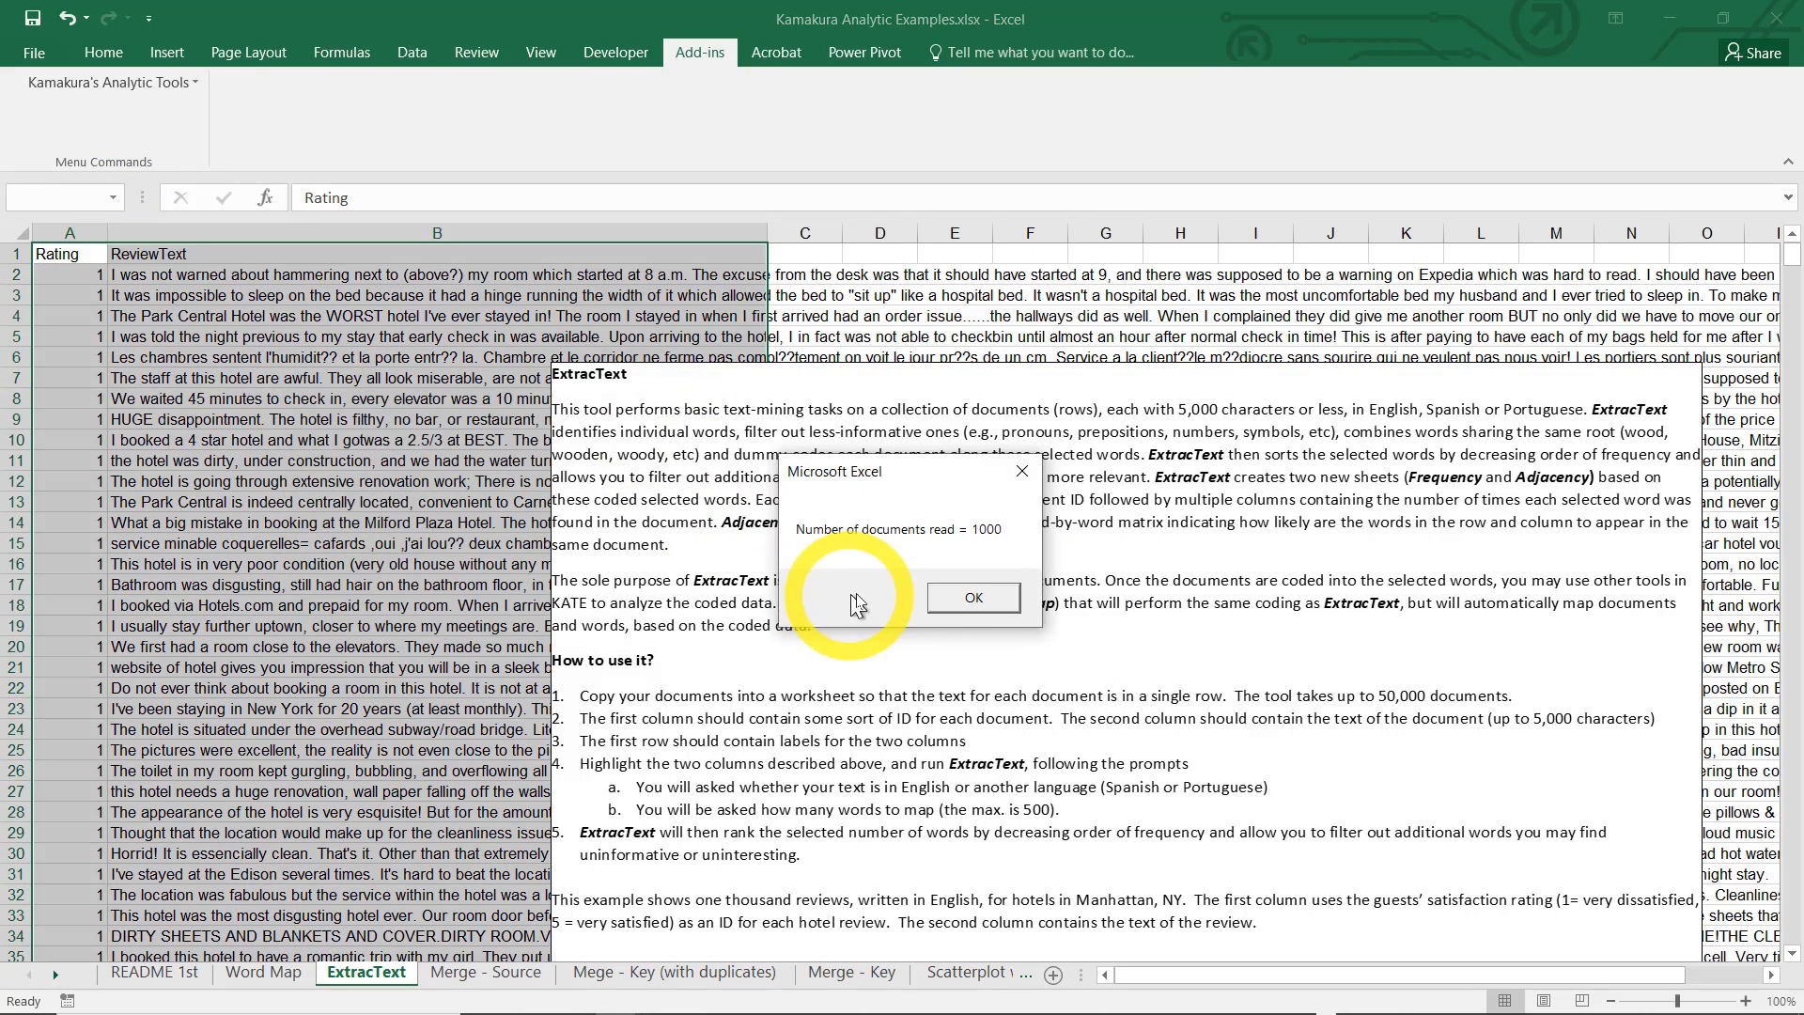
pyautogui.click(974, 598)
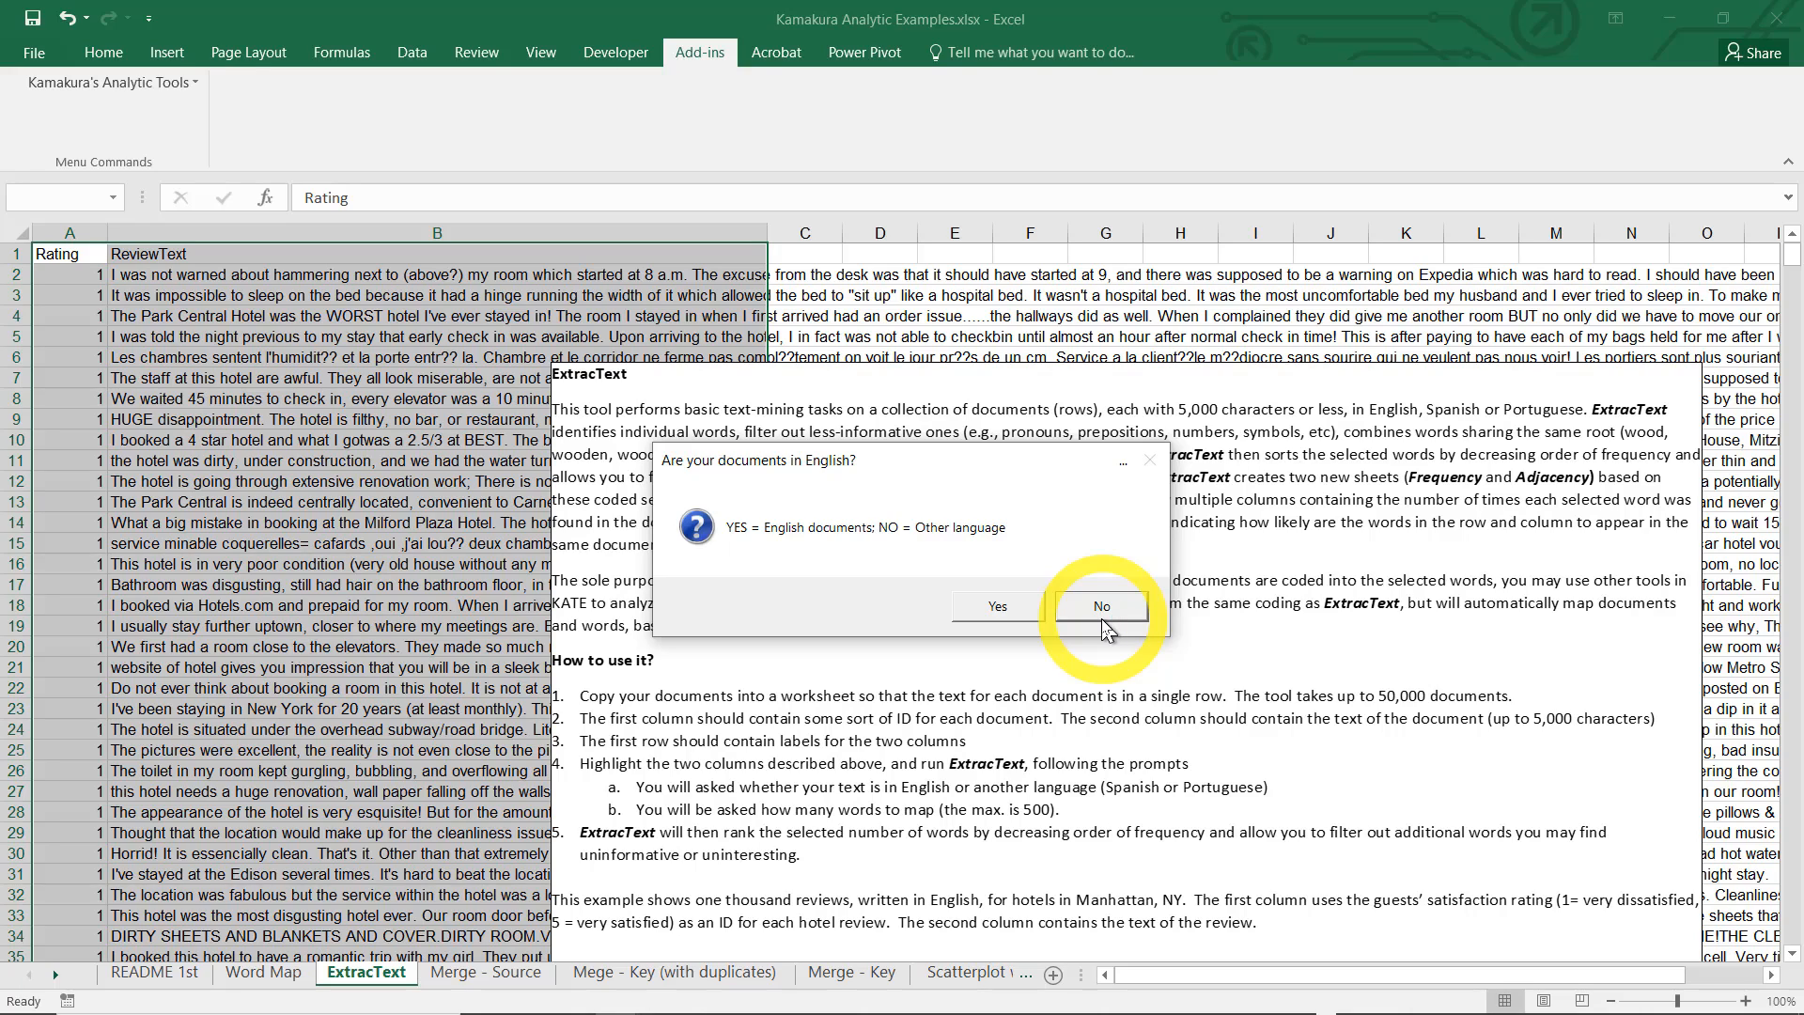
# Specify that the documents are in English and extract 100 words
pyautogui.click(1000, 606)
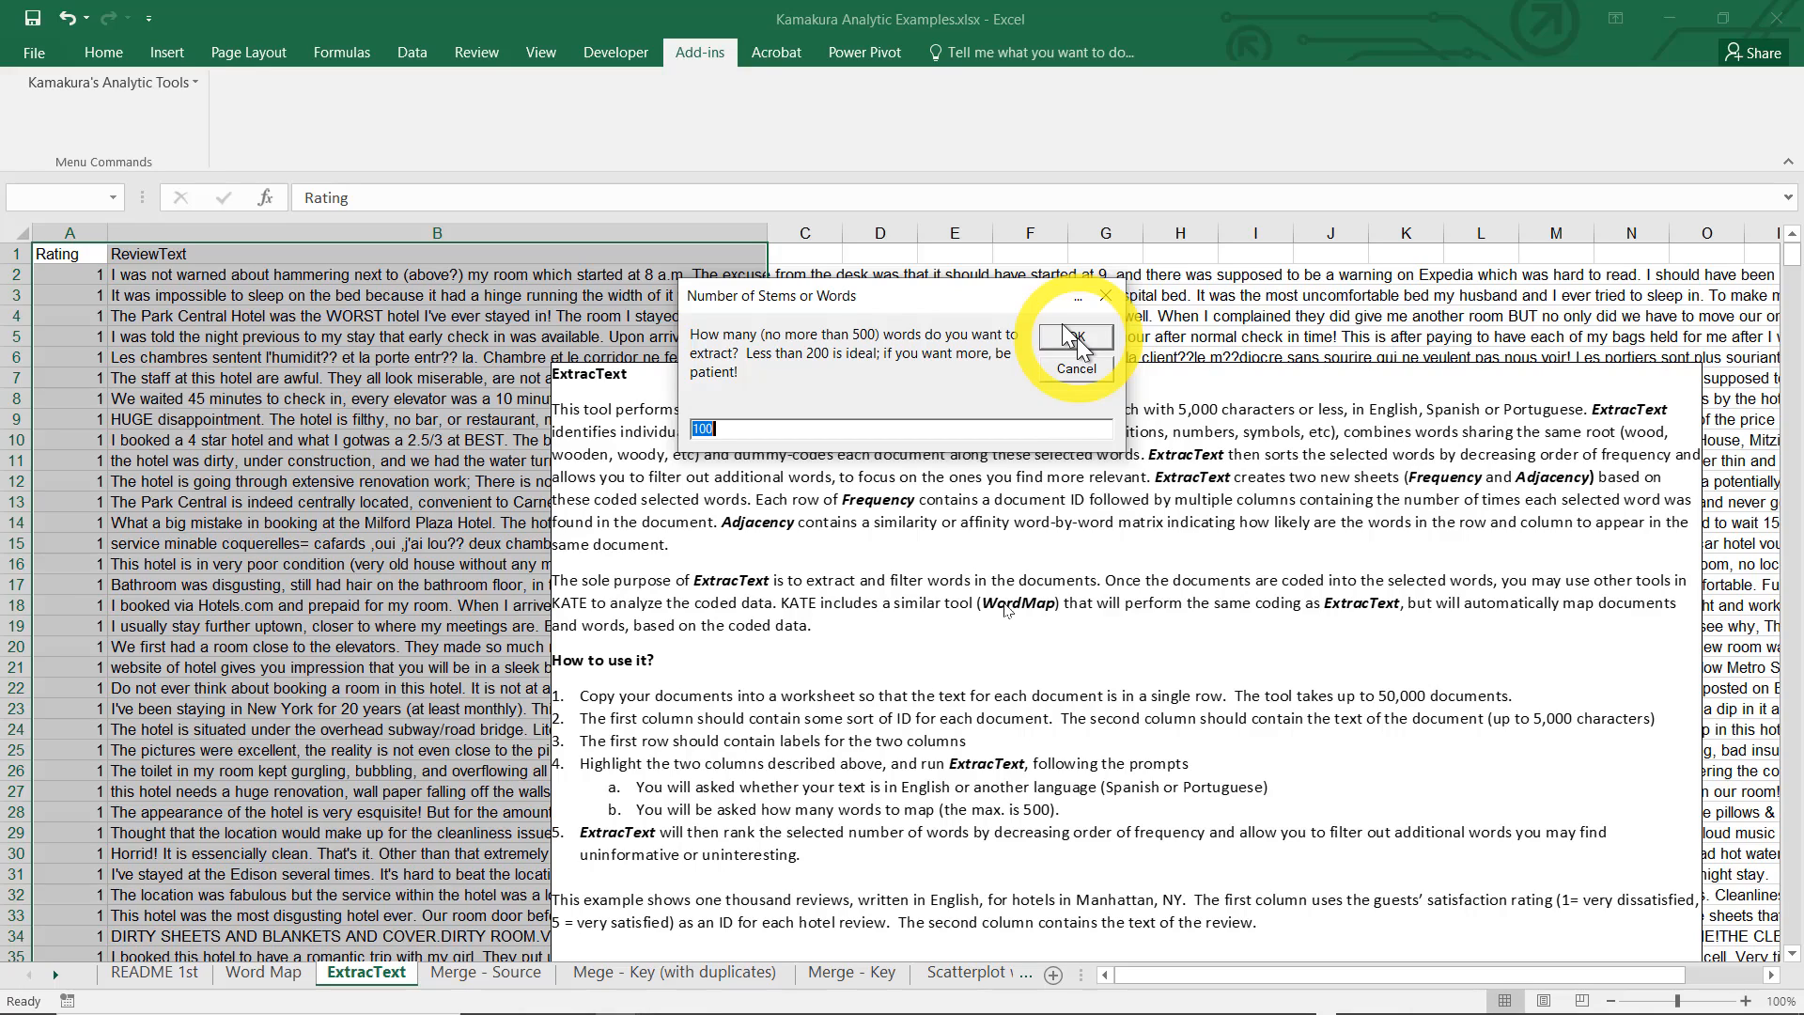
pyautogui.click(1077, 337)
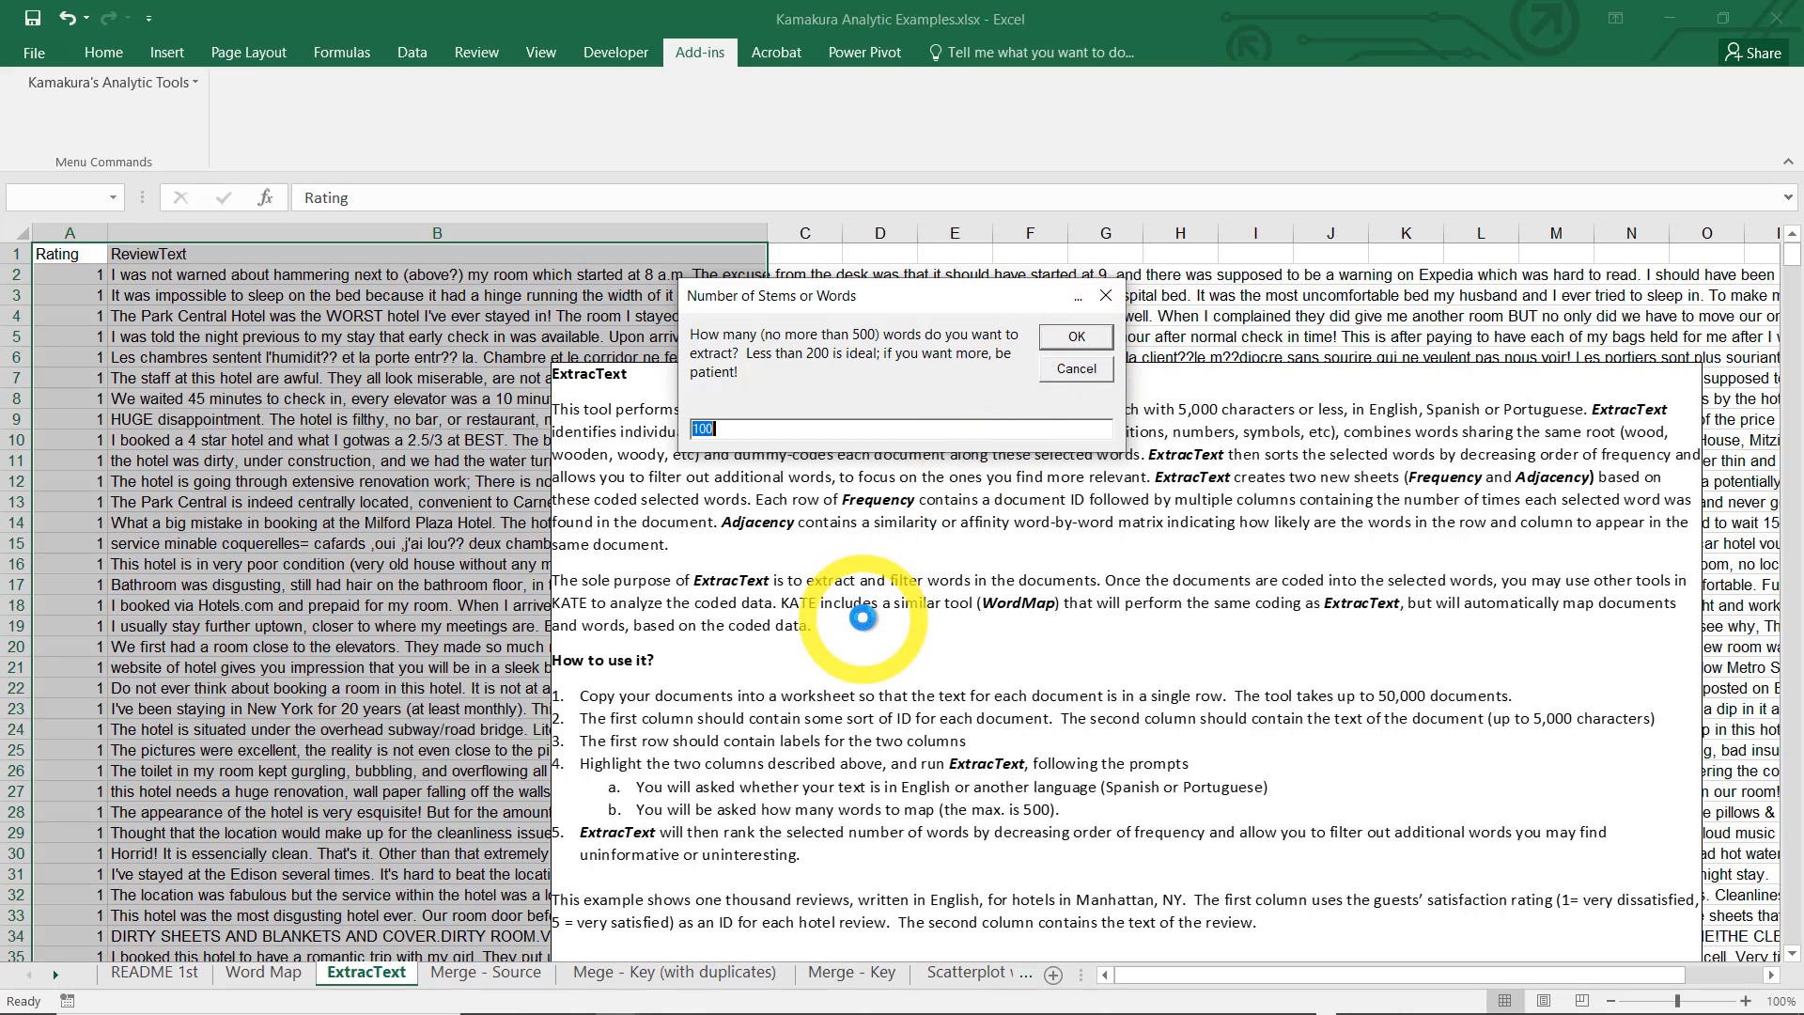
pyautogui.click(1075, 337)
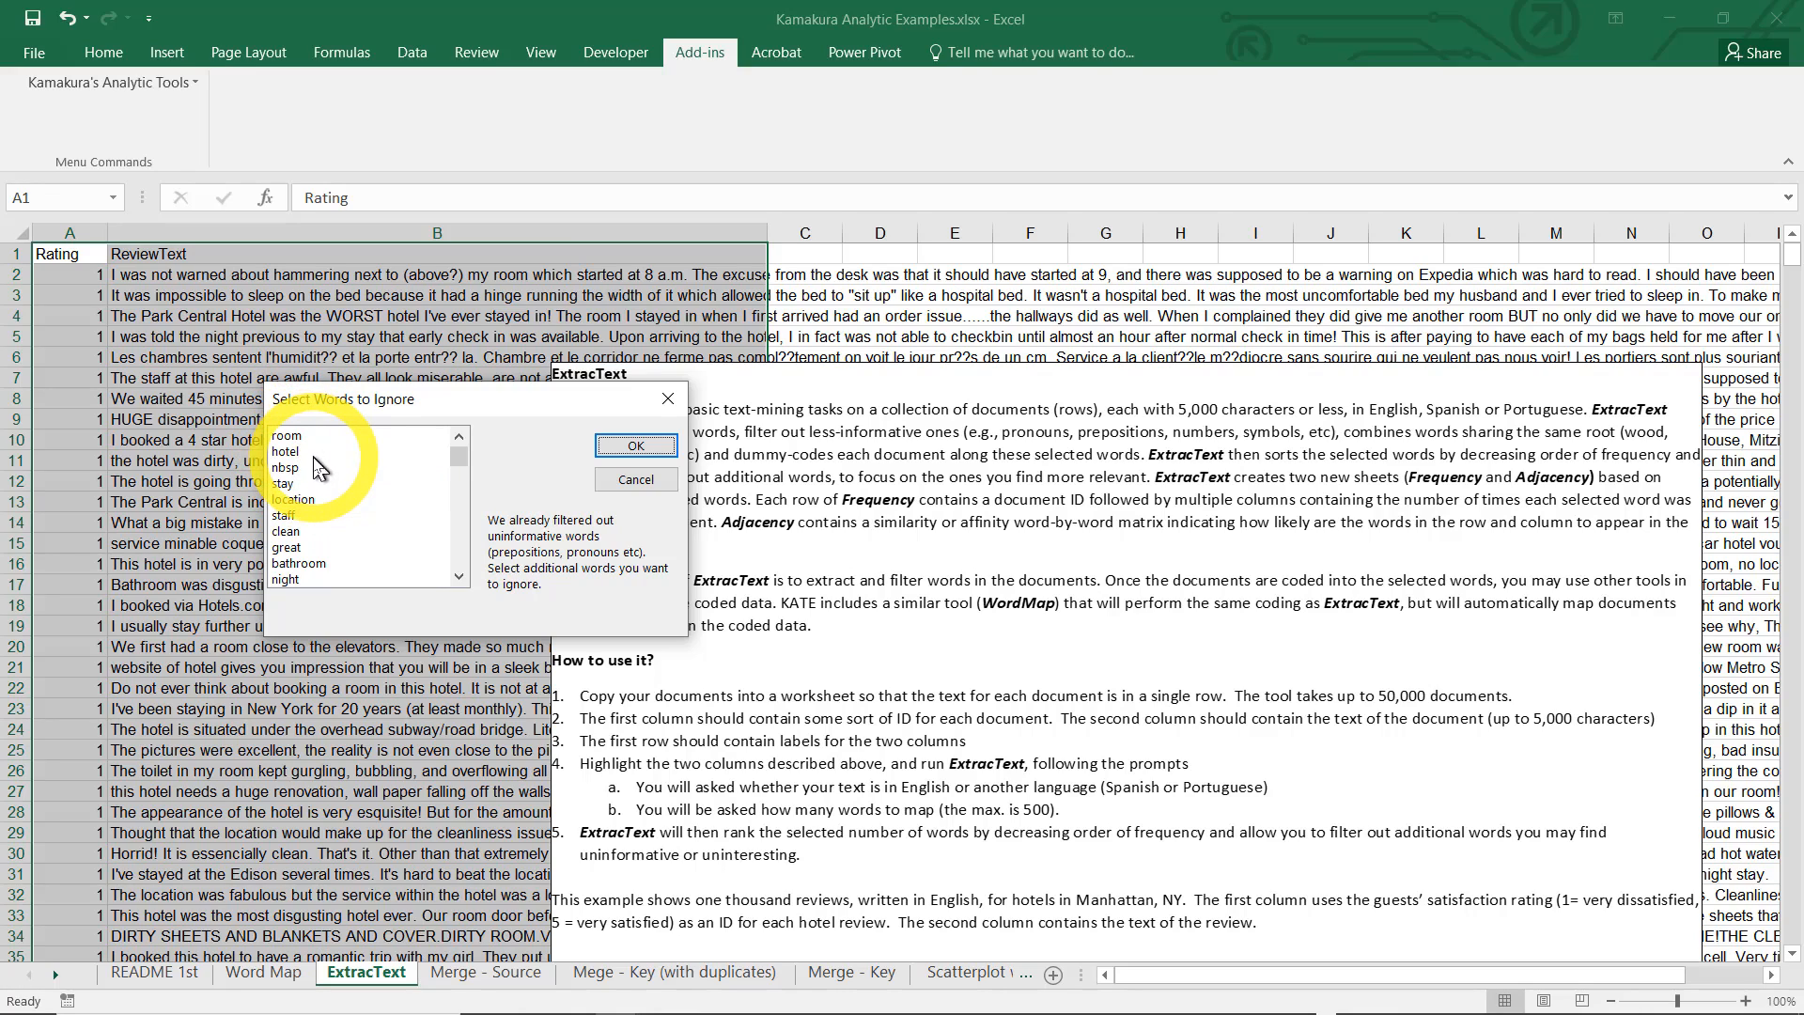
# Choose "nbsp" as the word to ignore and run the text extraction and coding
pyautogui.click(294, 469)
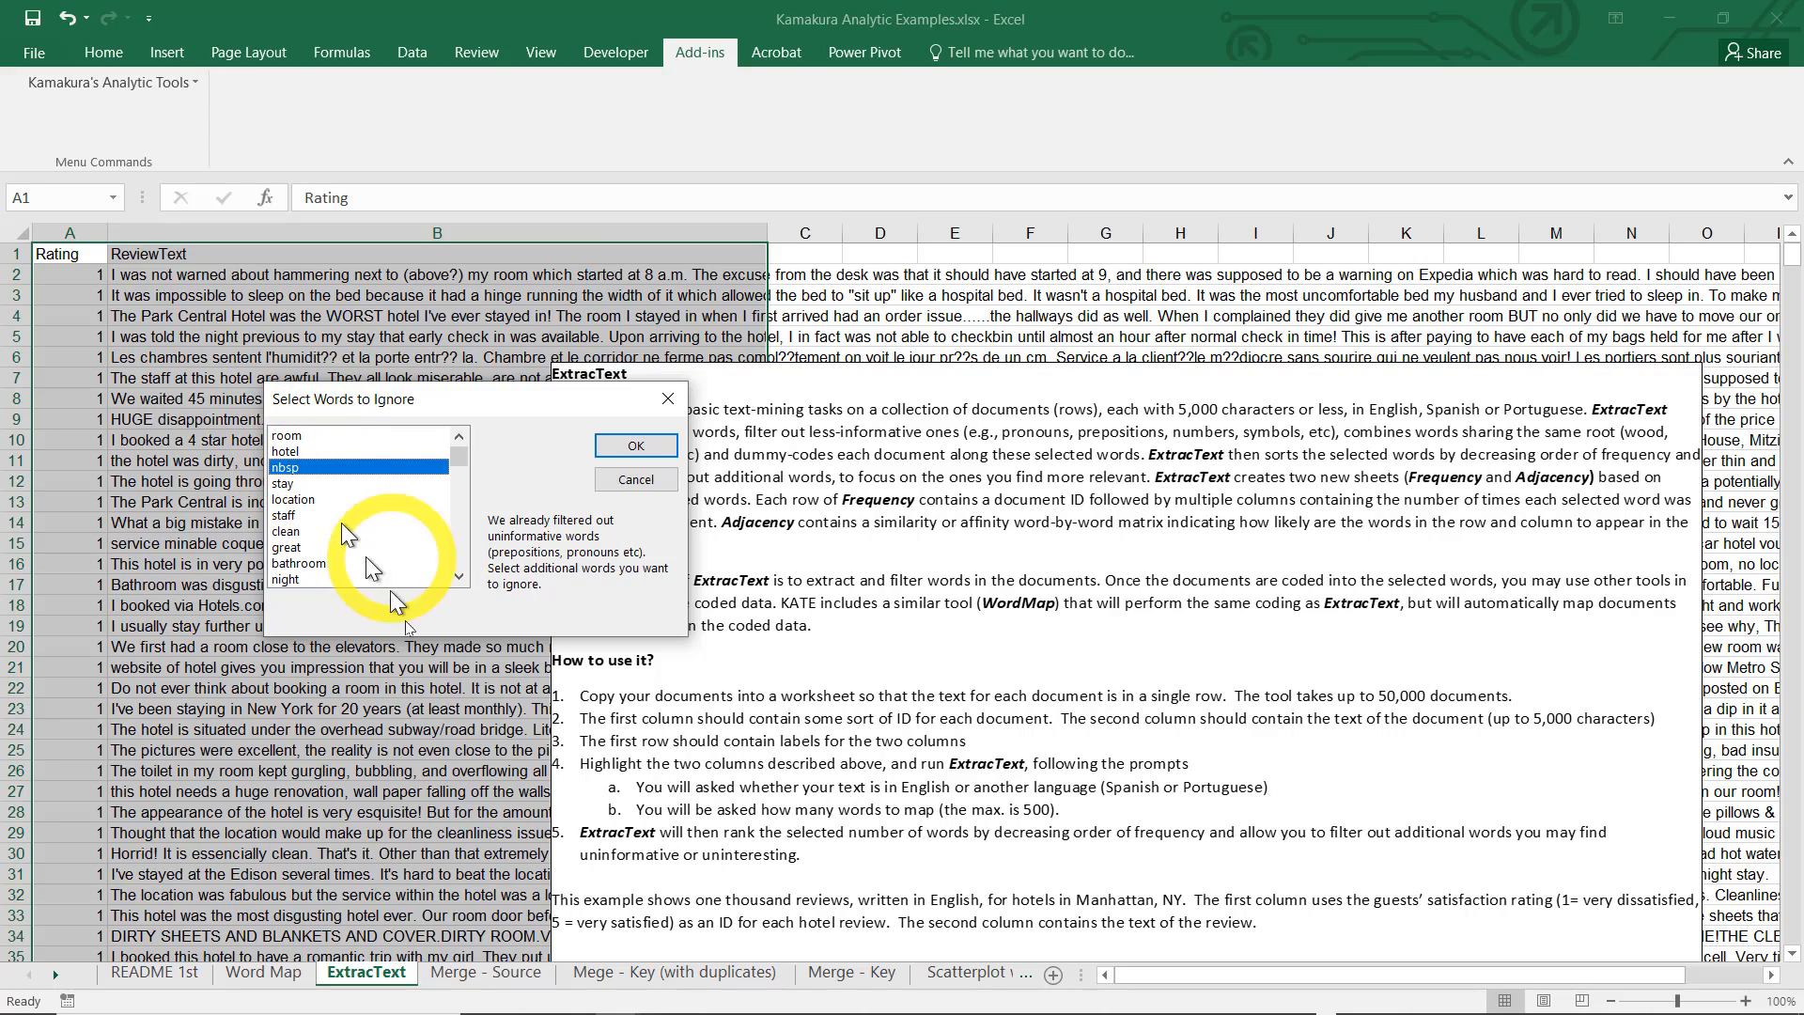
pyautogui.click(460, 479)
pyautogui.moveTo(460, 467); pyautogui.dragTo(470, 355)
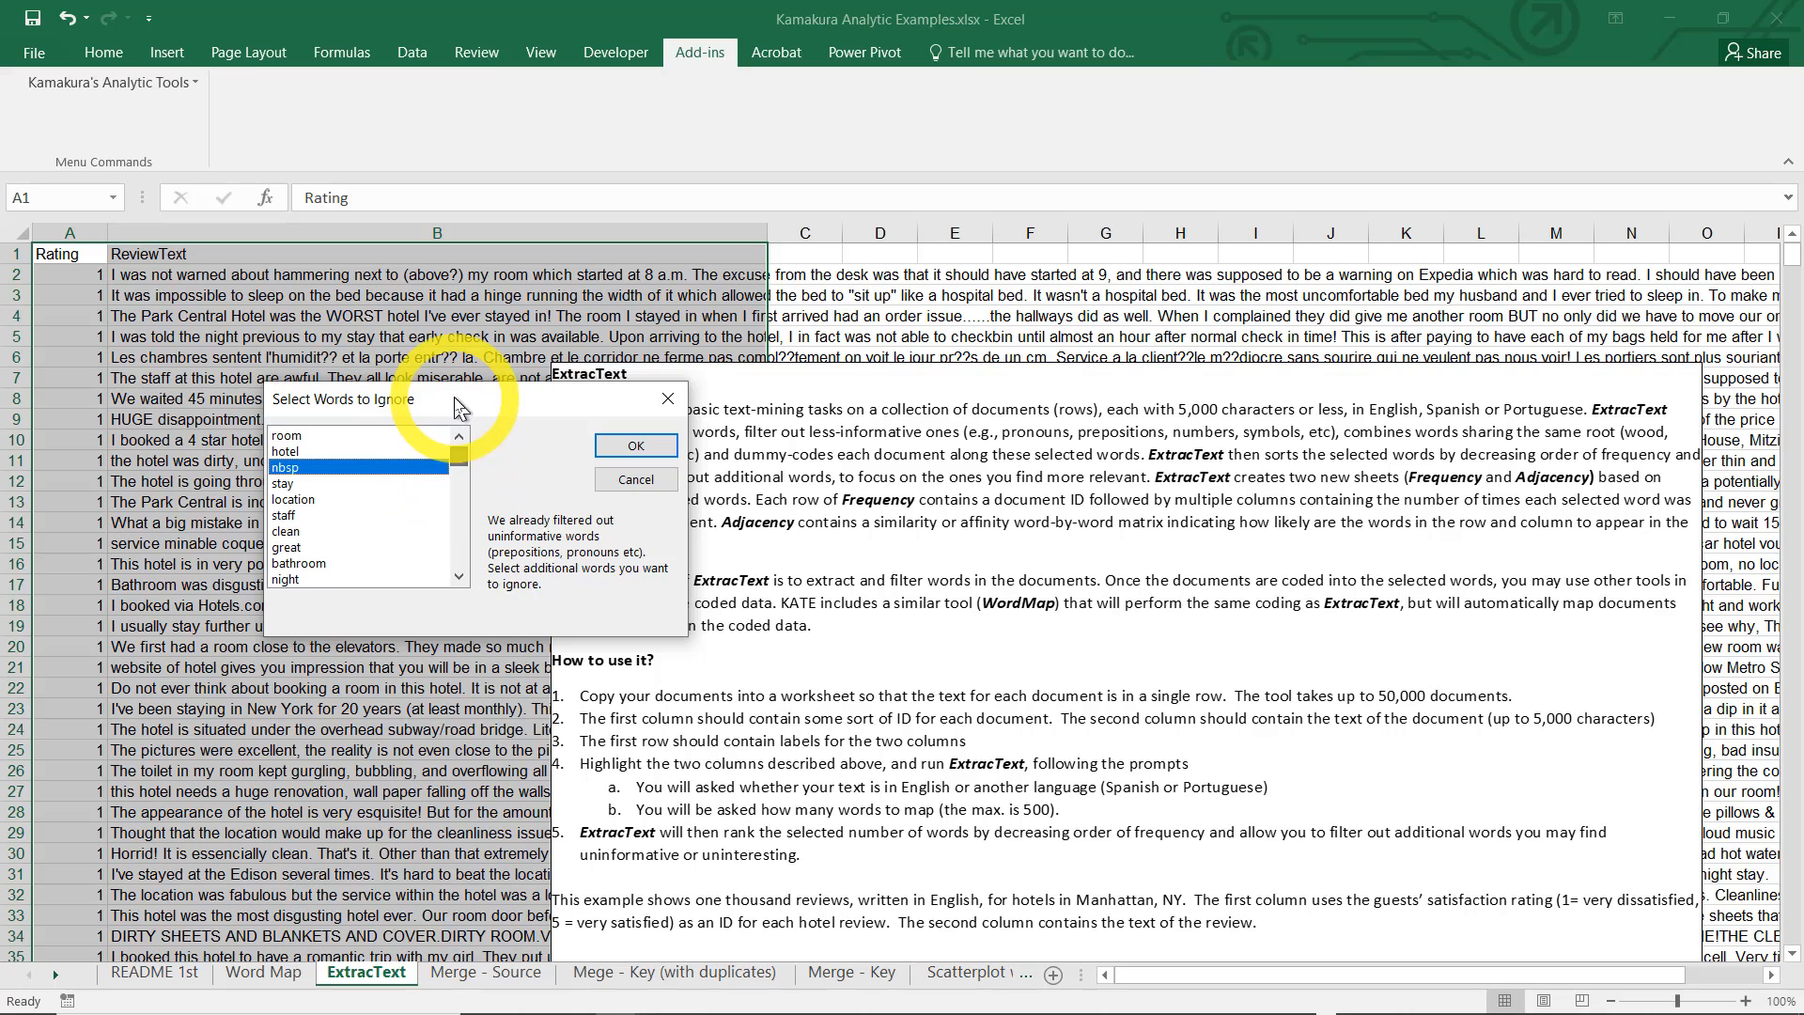
pyautogui.click(635, 446)
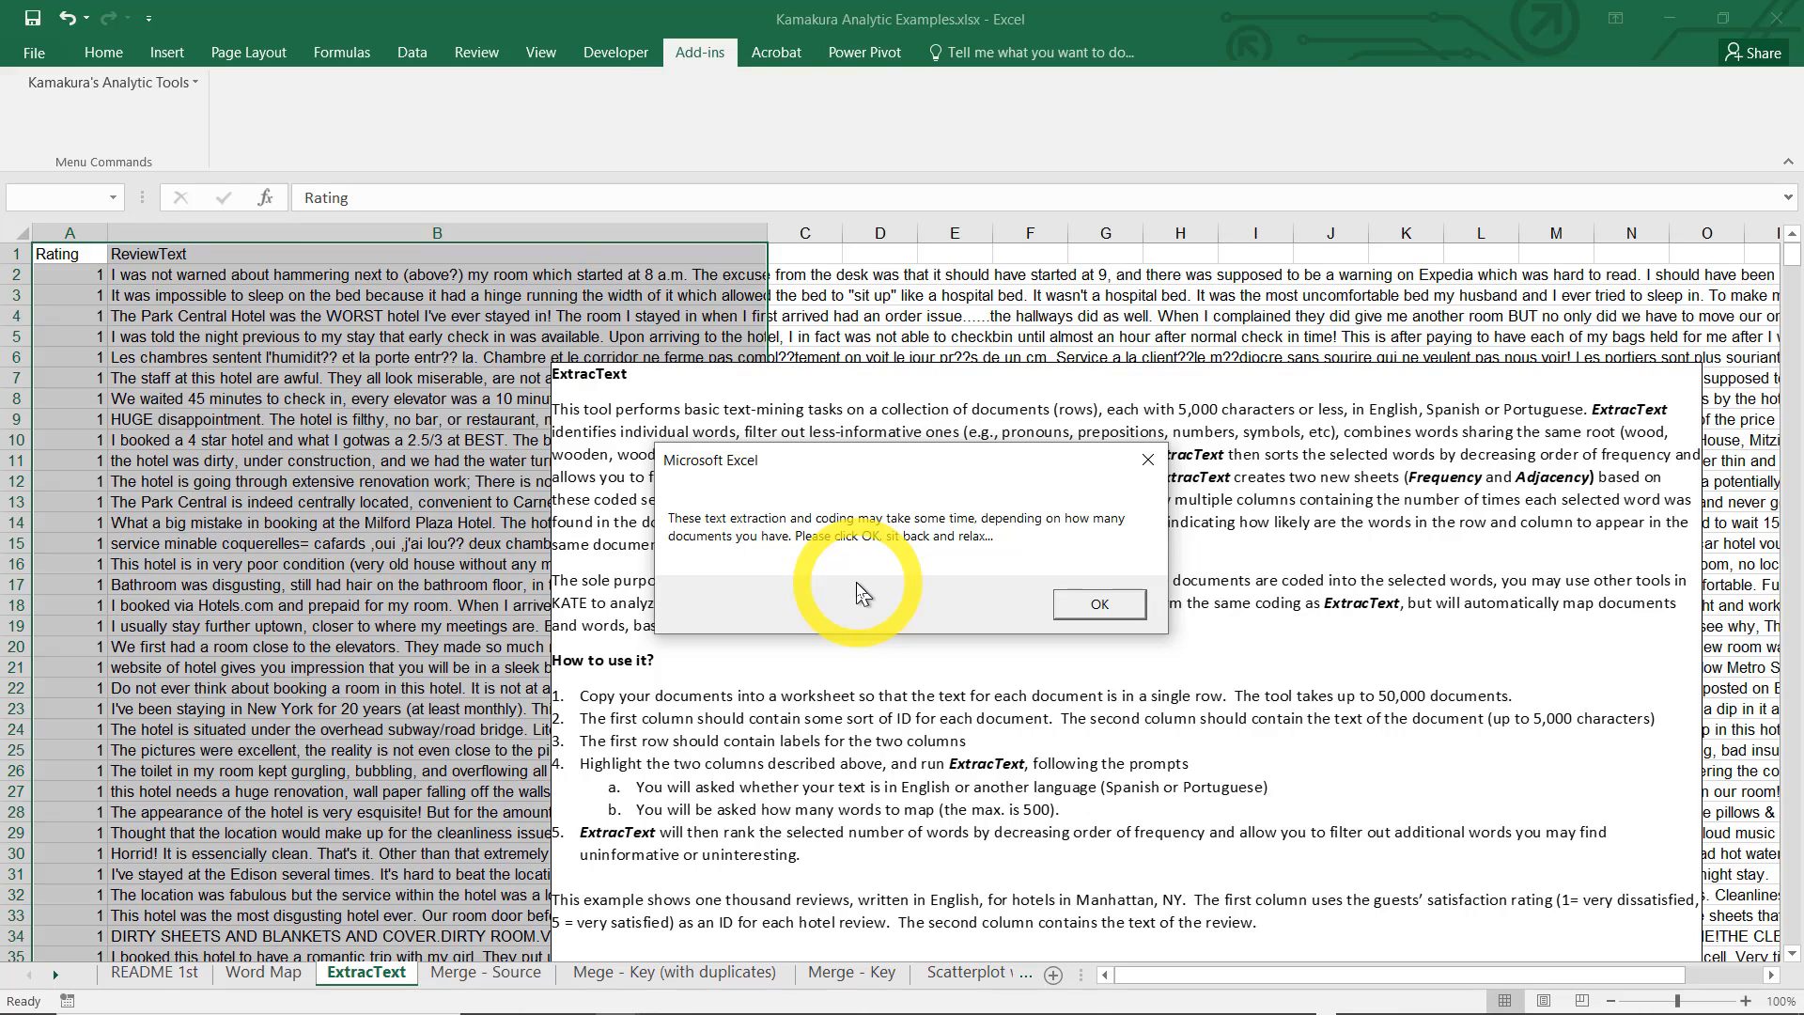
pyautogui.click(1119, 611)
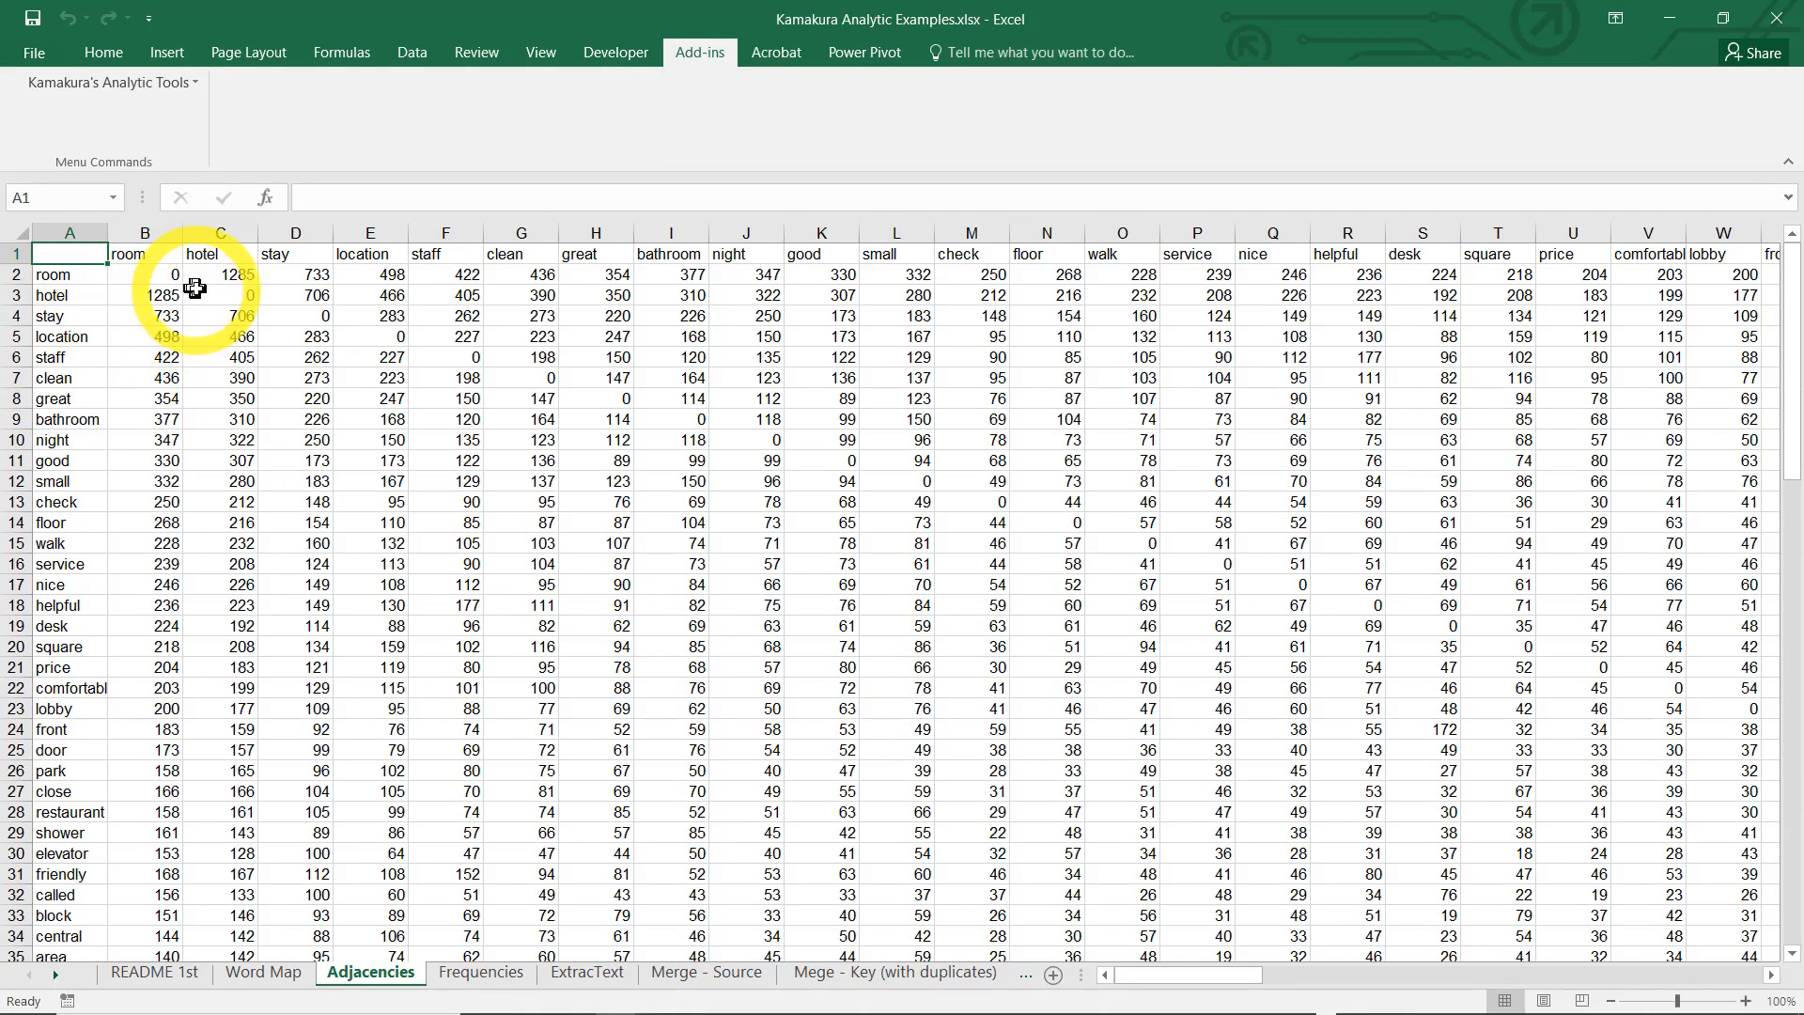
# Inspect the room–hotel and front–great counts in the Adjacencies sheet, and open the Frequencies sheet
pyautogui.click(225, 275)
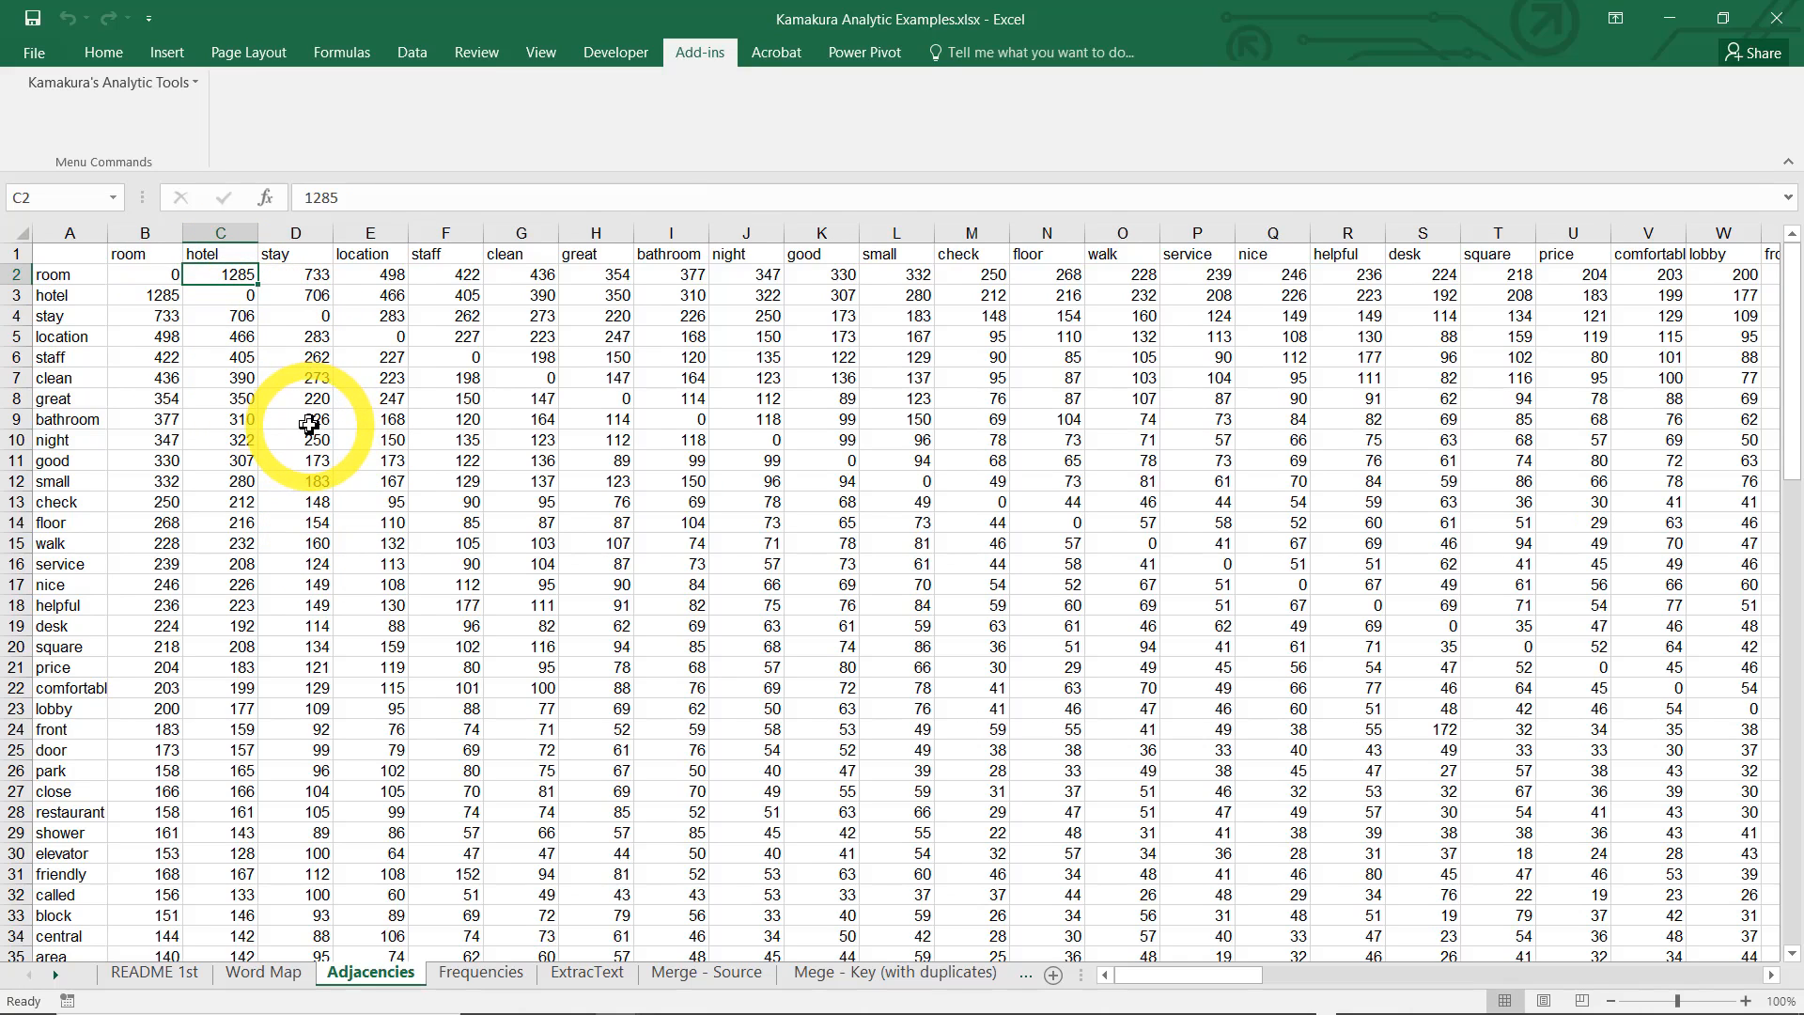
pyautogui.click(617, 730)
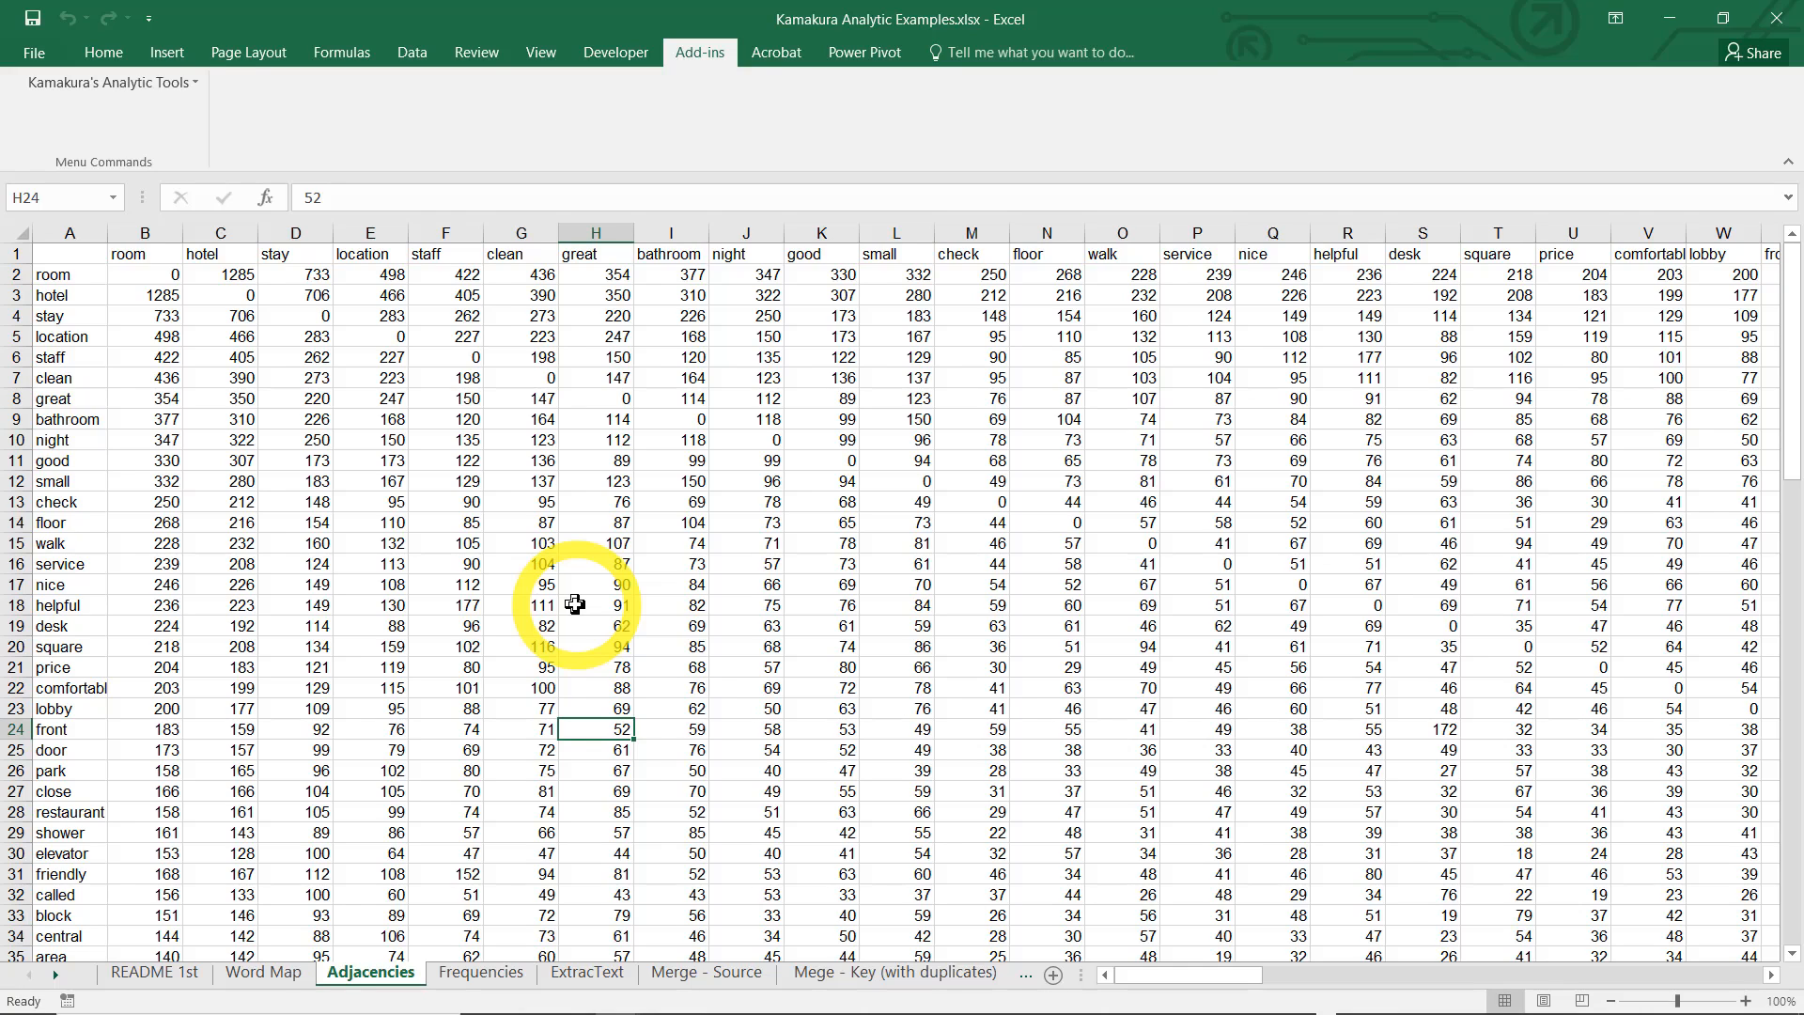
pyautogui.click(496, 976)
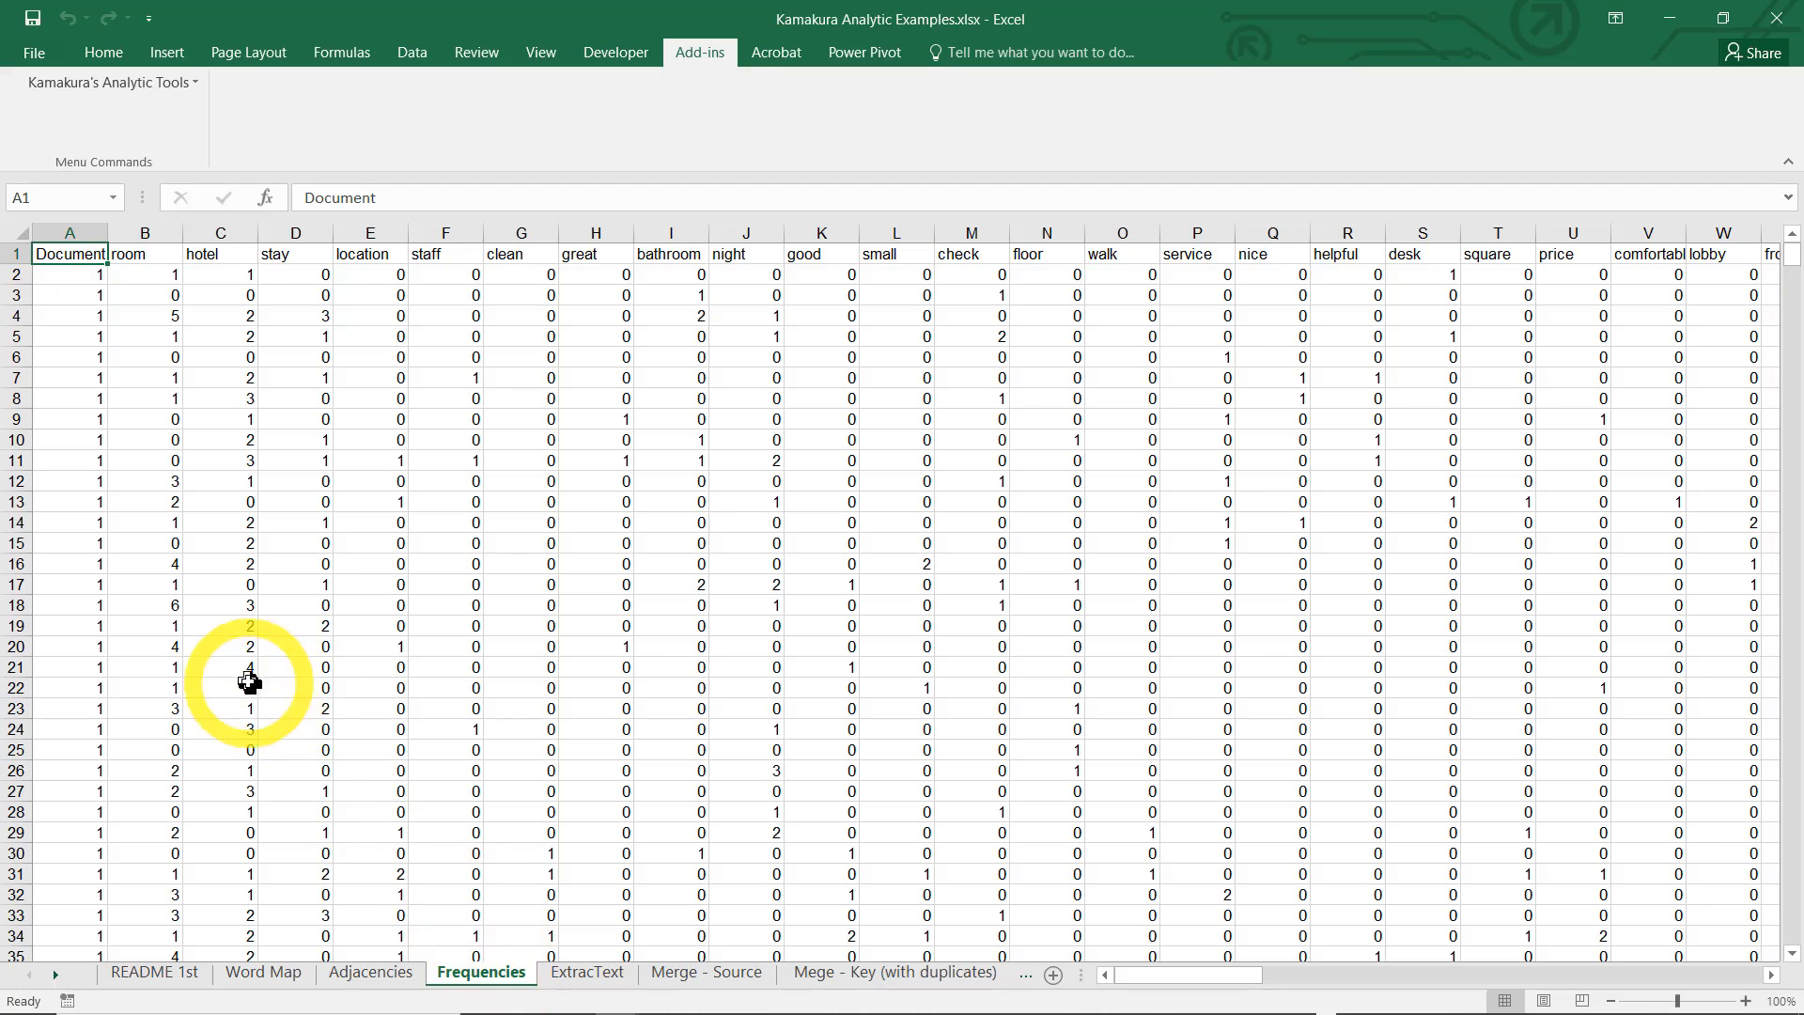
# Examine the Document ID column and the "room" counts for the first three reviews in the Frequencies sheet
pyautogui.click(73, 232)
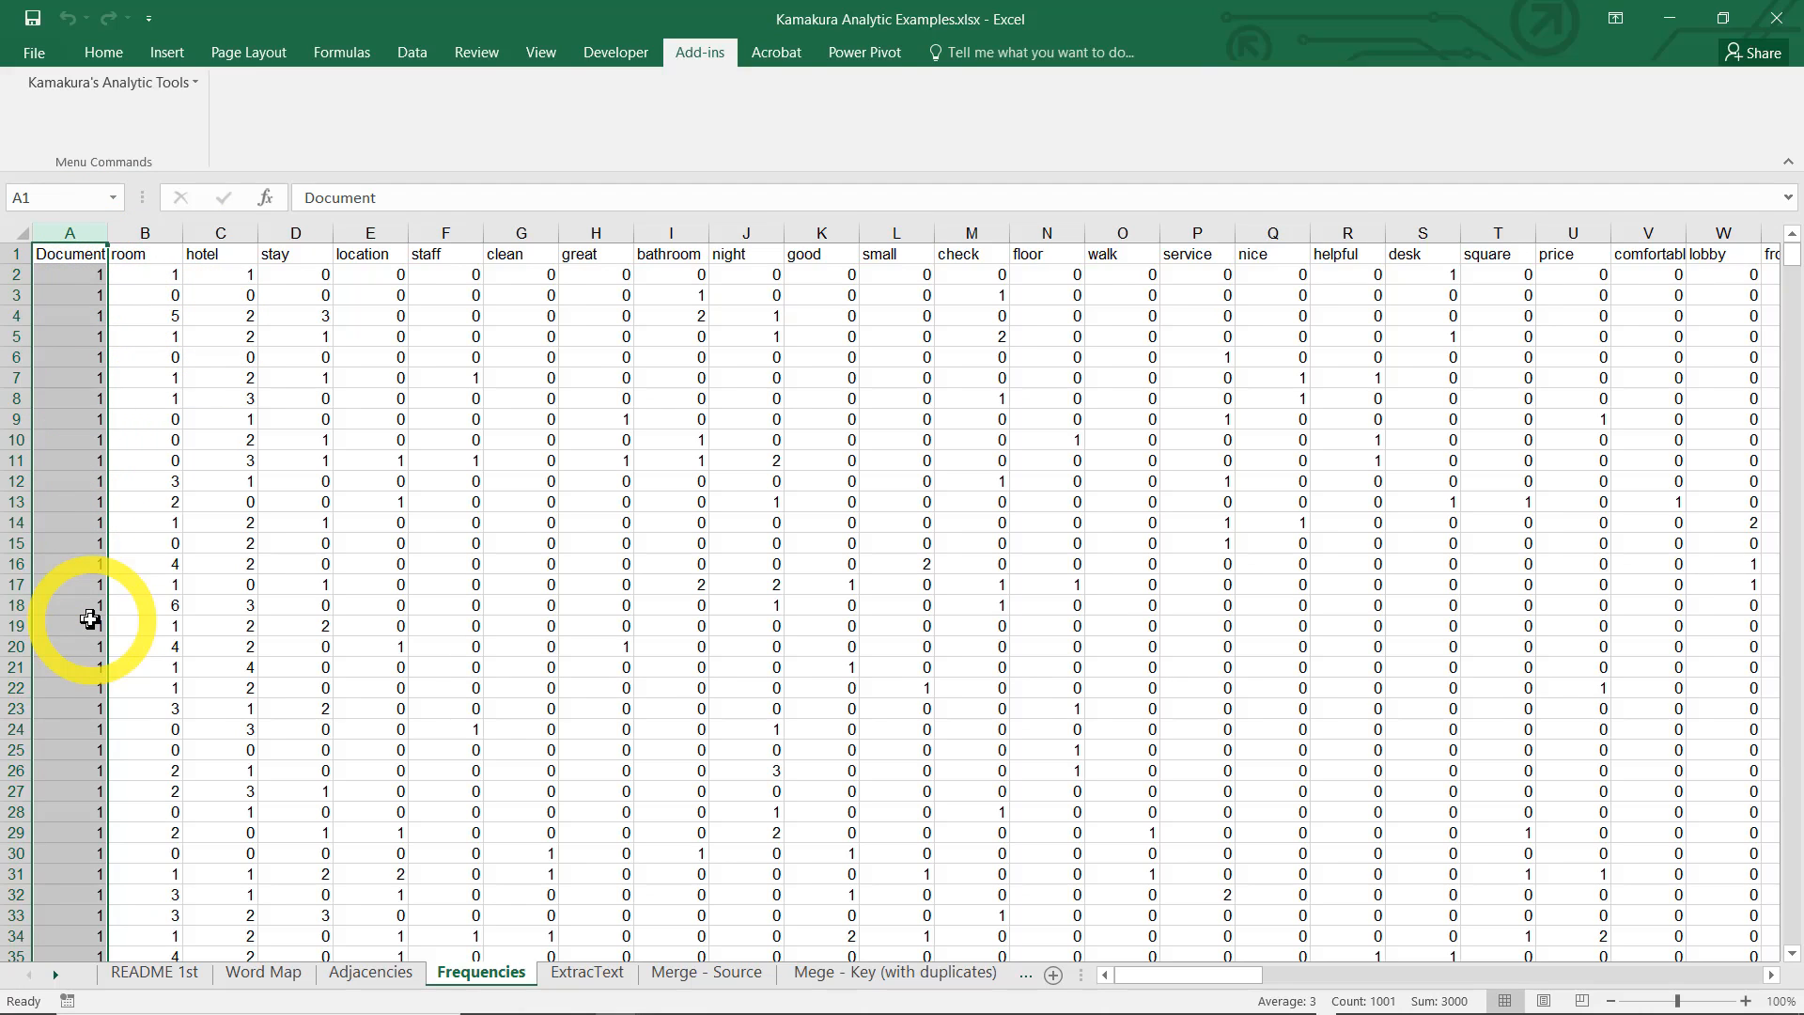
pyautogui.click(153, 240)
pyautogui.click(214, 237)
pyautogui.click(156, 256)
pyautogui.click(154, 274)
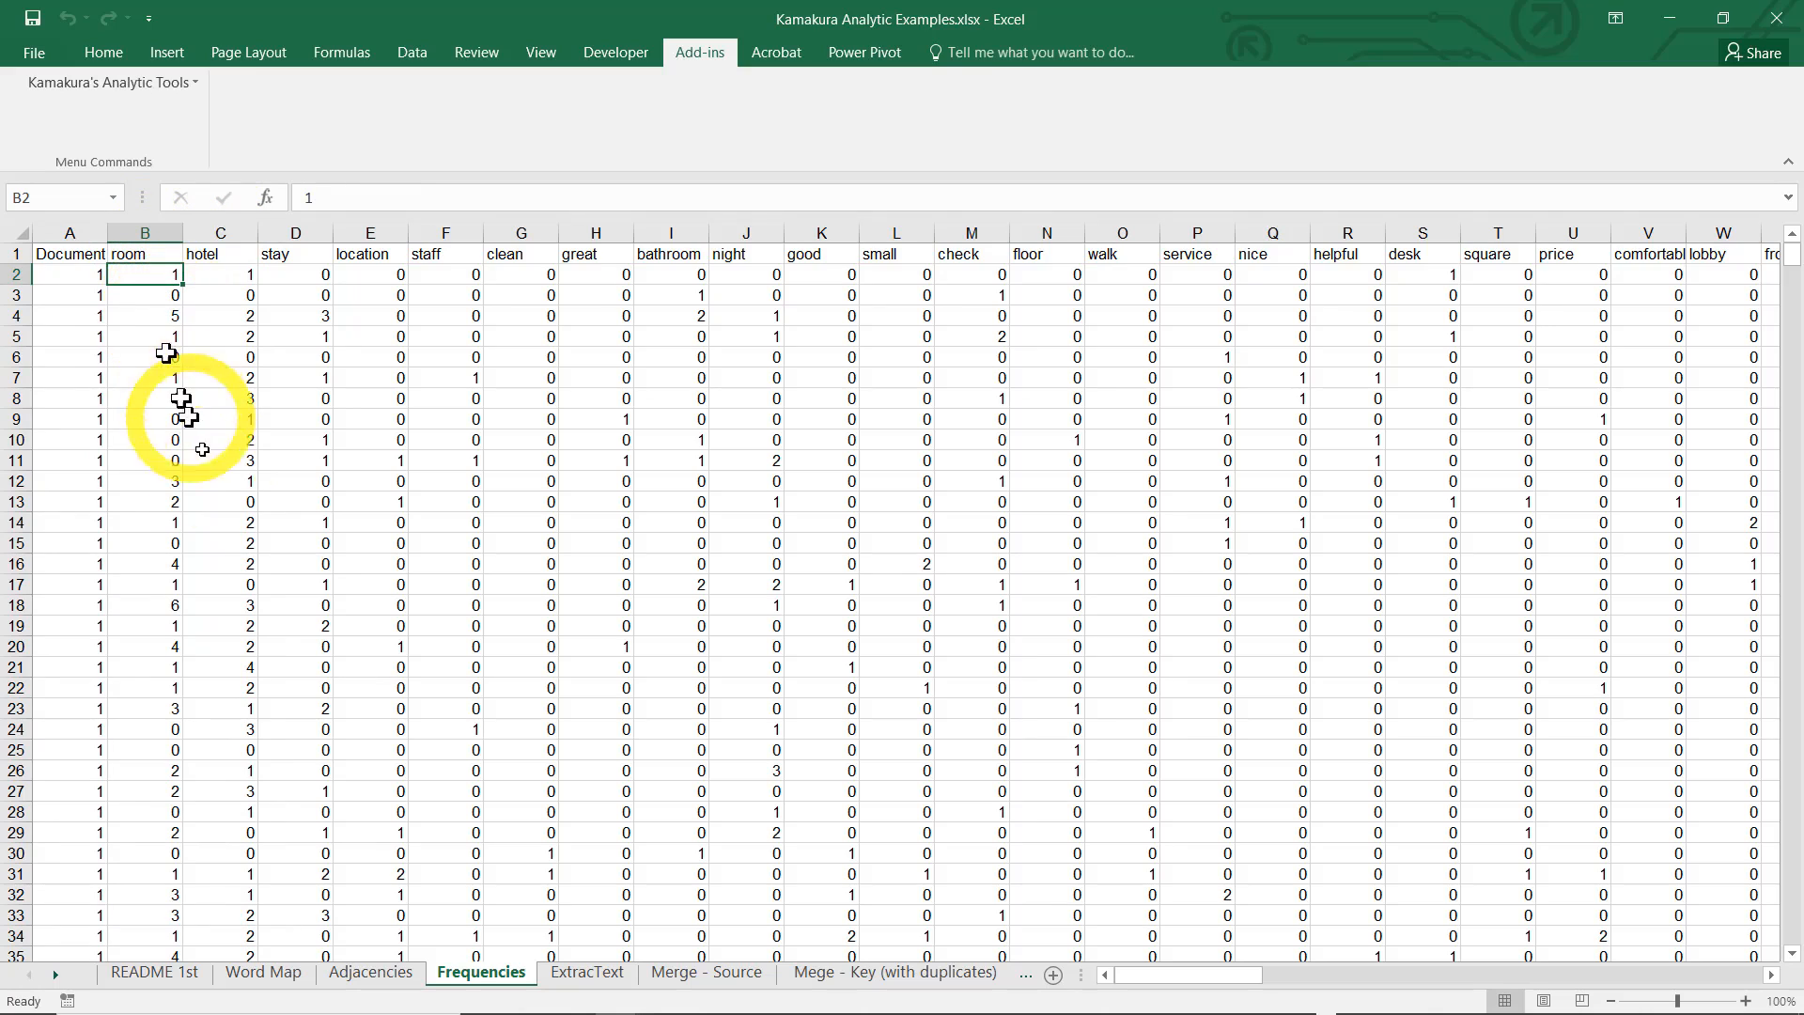
pyautogui.click(147, 293)
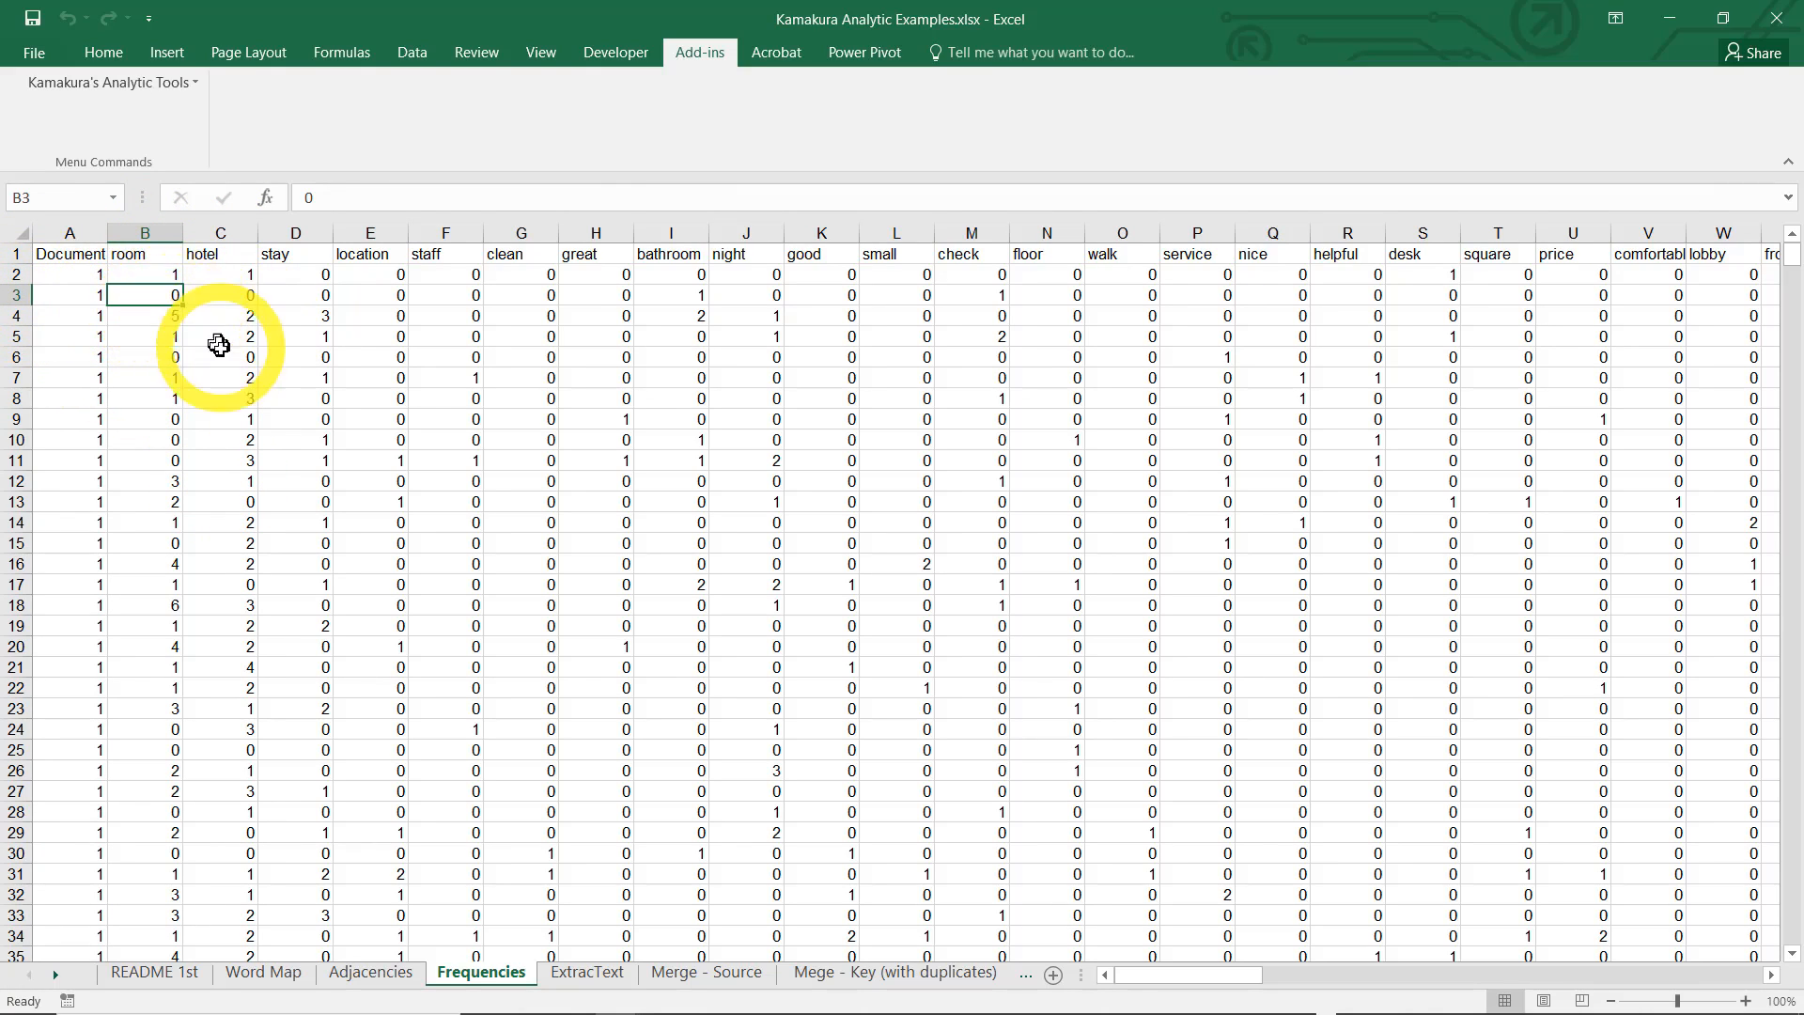
pyautogui.click(166, 316)
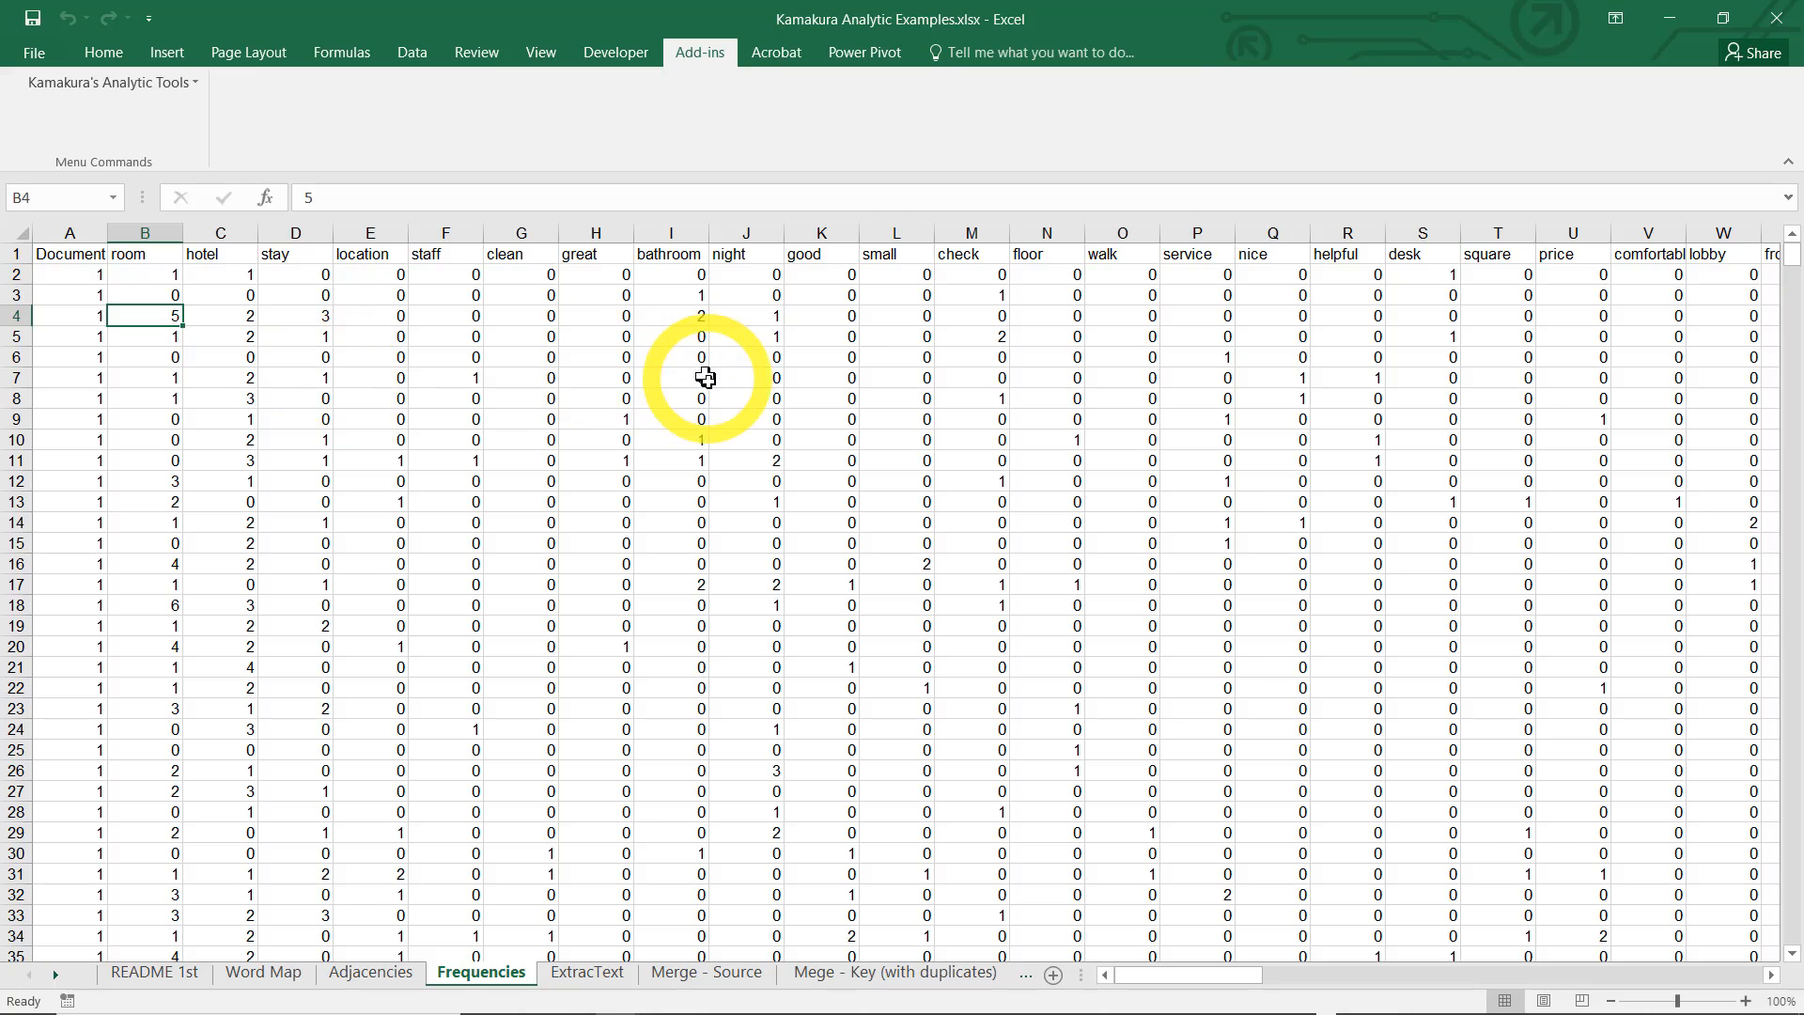
# Look through the word frequency columns one by one, from "room" to "great"
pyautogui.click(150, 232)
pyautogui.click(221, 233)
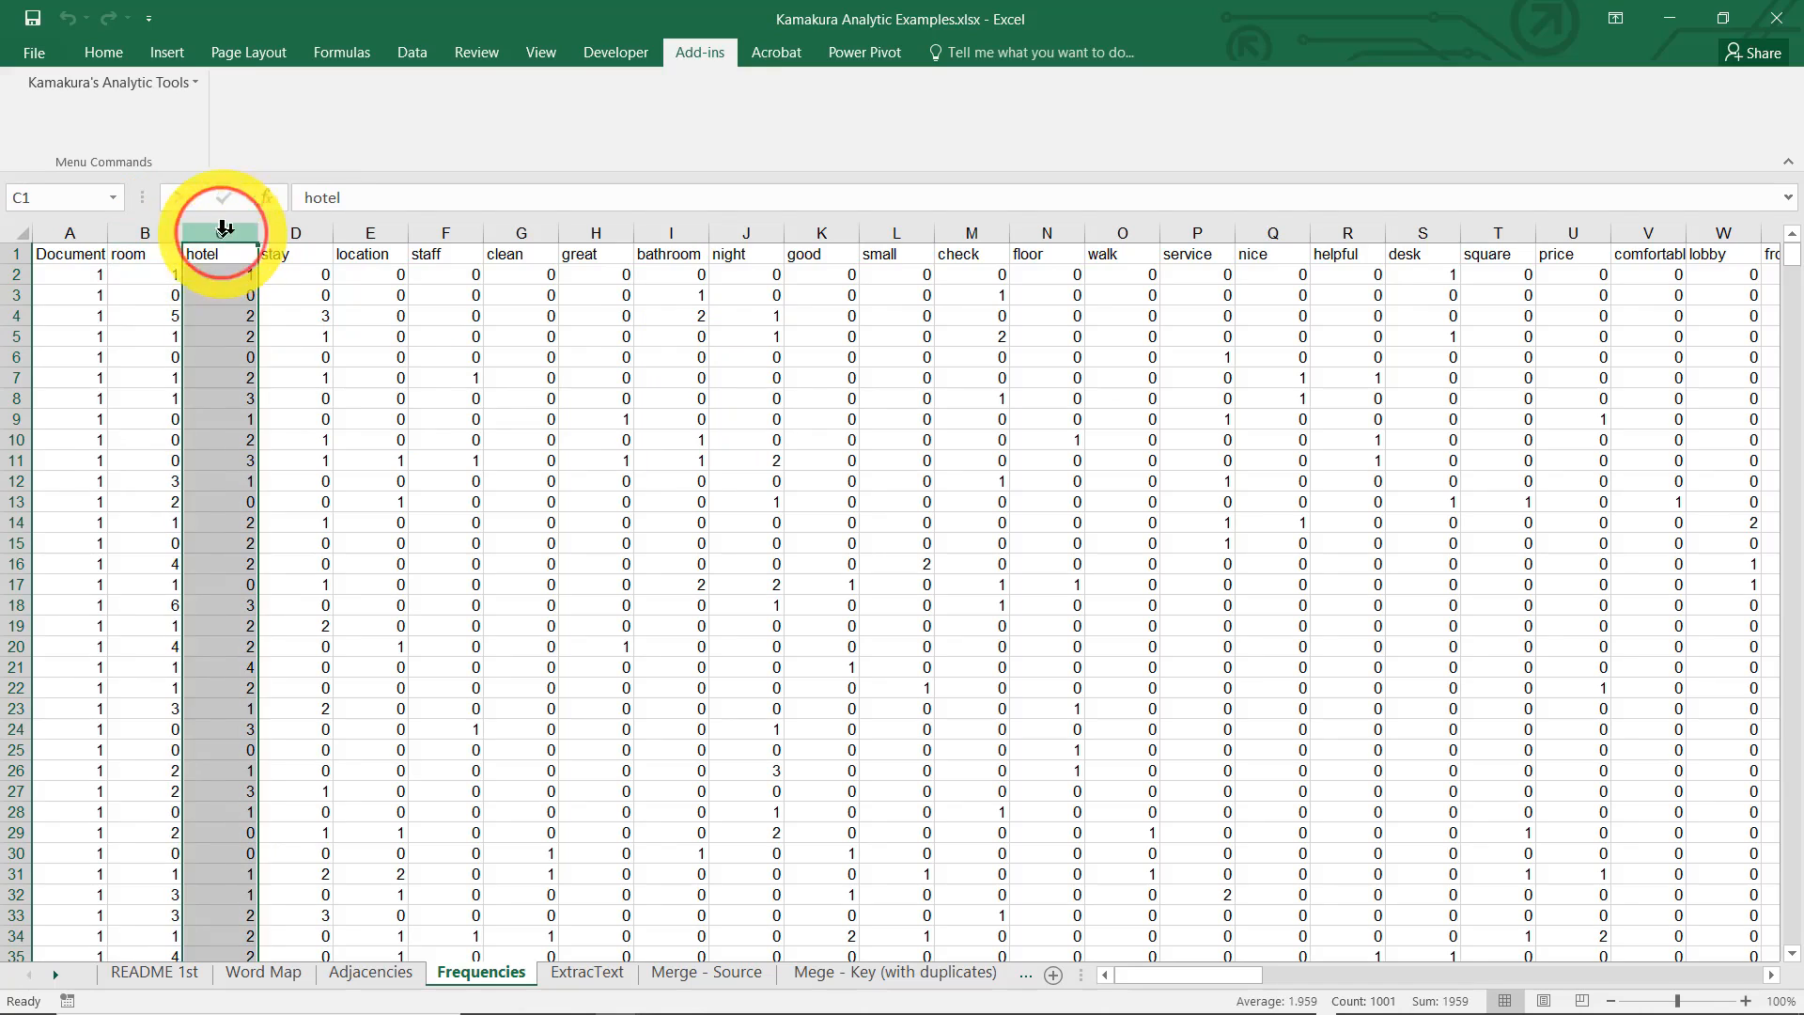
pyautogui.click(294, 232)
pyautogui.click(362, 232)
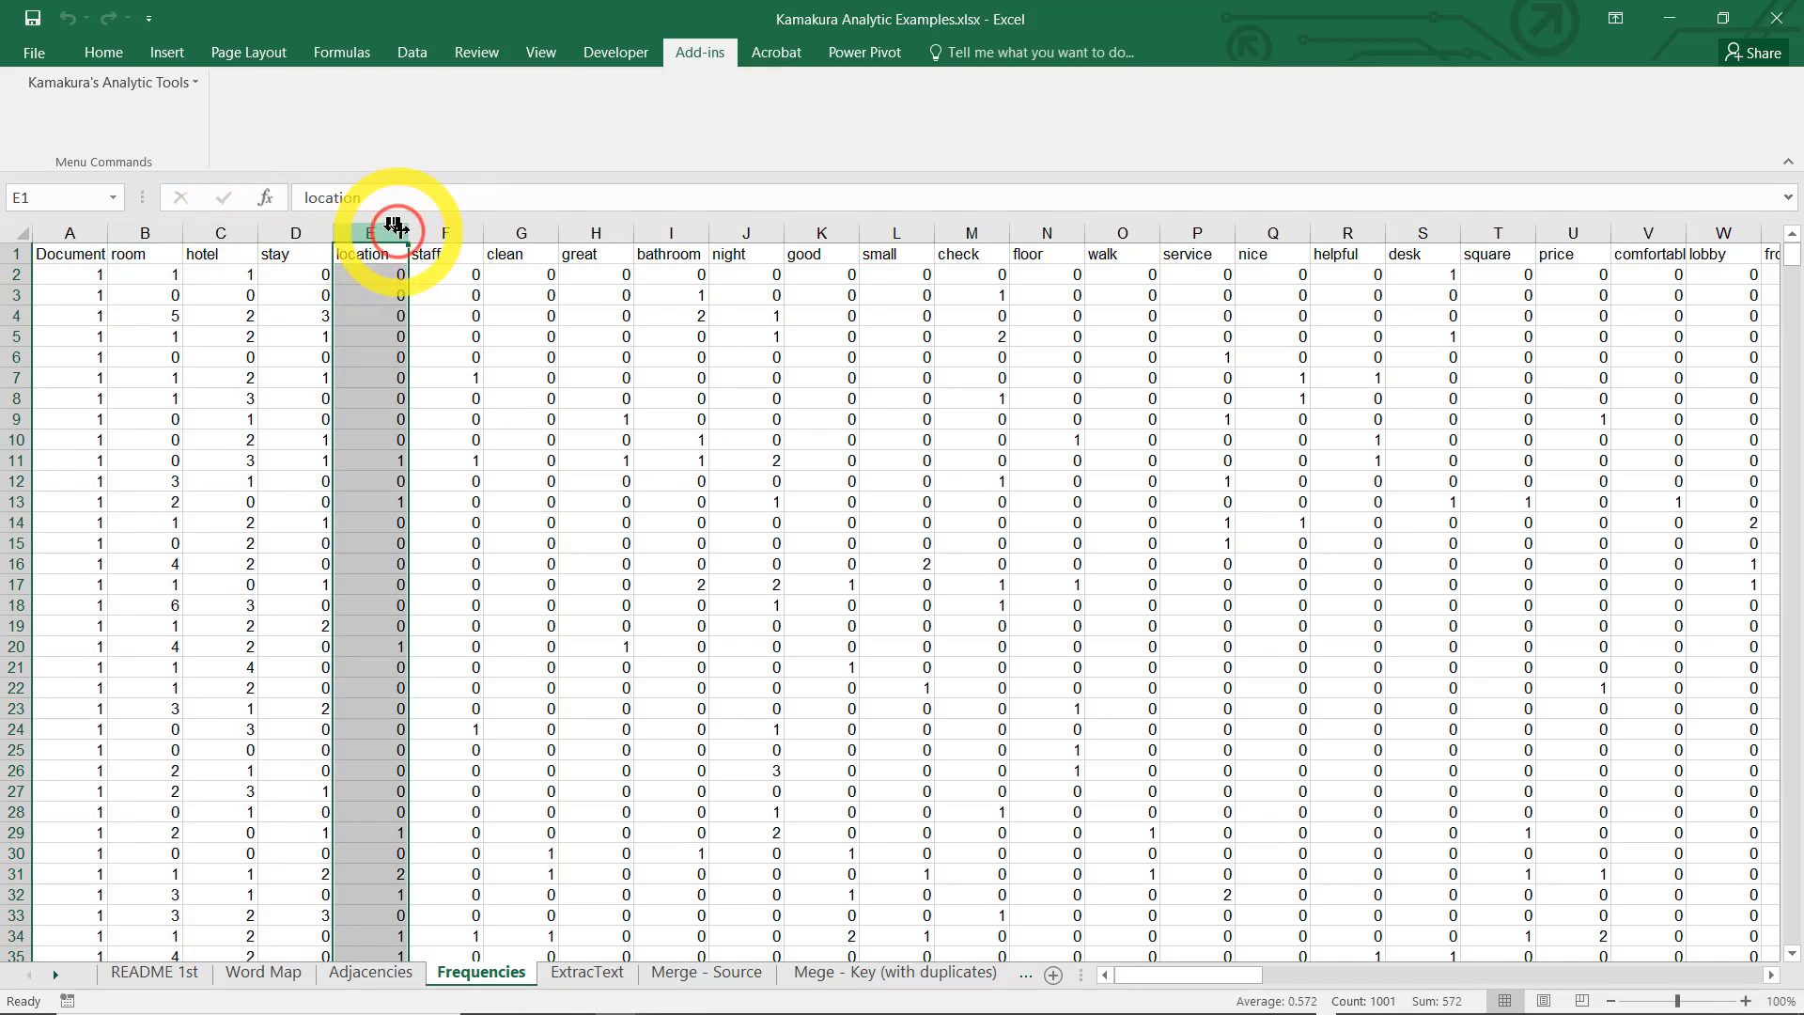
pyautogui.click(438, 232)
pyautogui.click(519, 233)
pyautogui.click(595, 232)
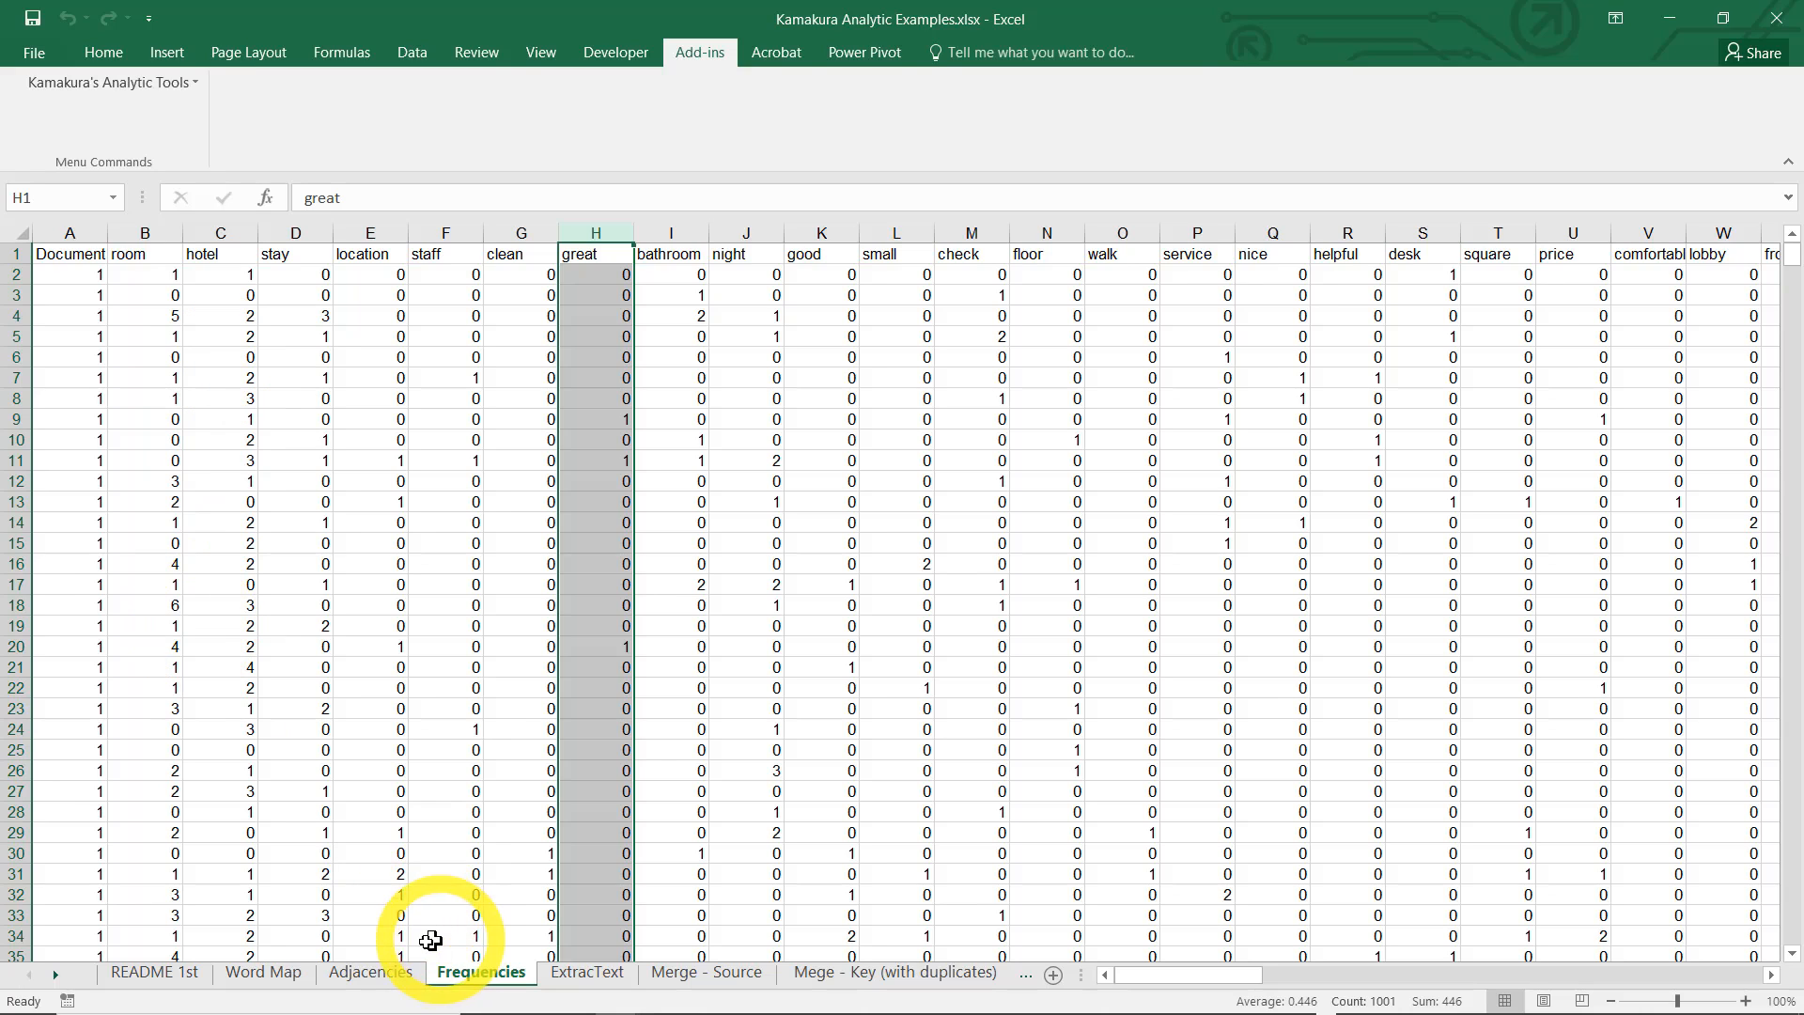
# Glance back at the Adjacencies sheet, and insert a new first column headed SEQID in the Frequencies sheet
pyautogui.click(375, 979)
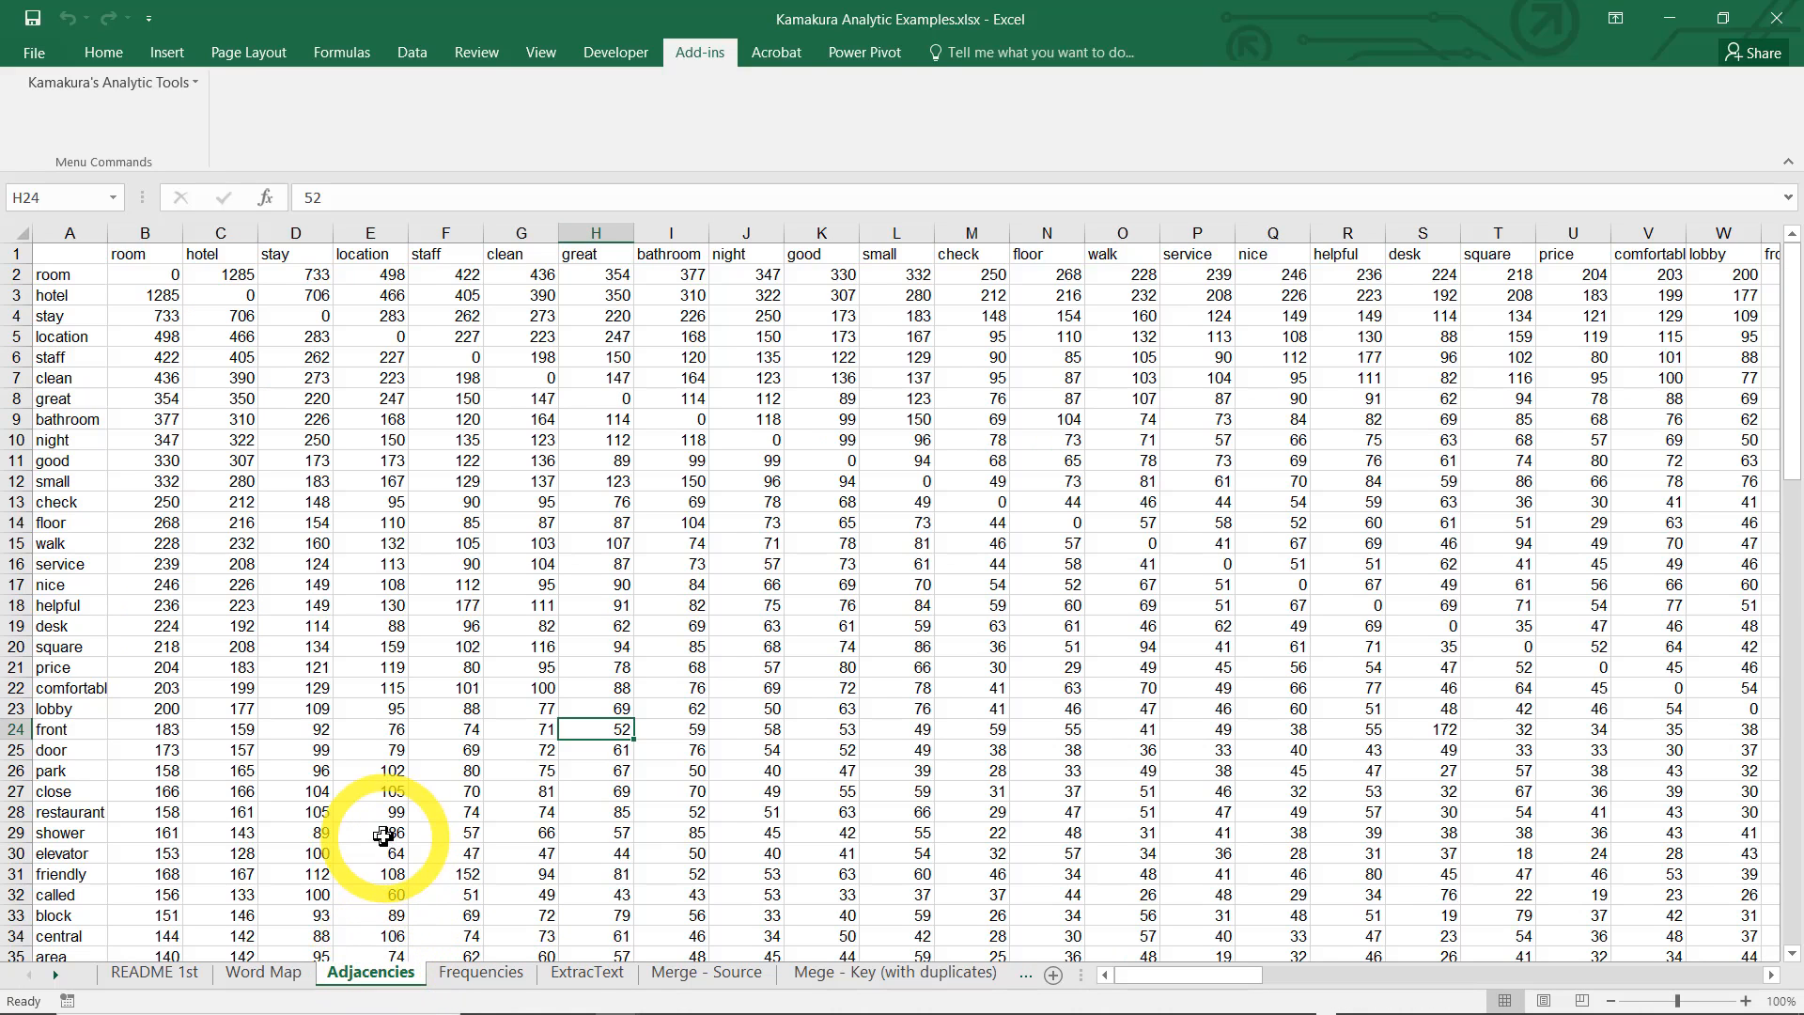
pyautogui.click(475, 978)
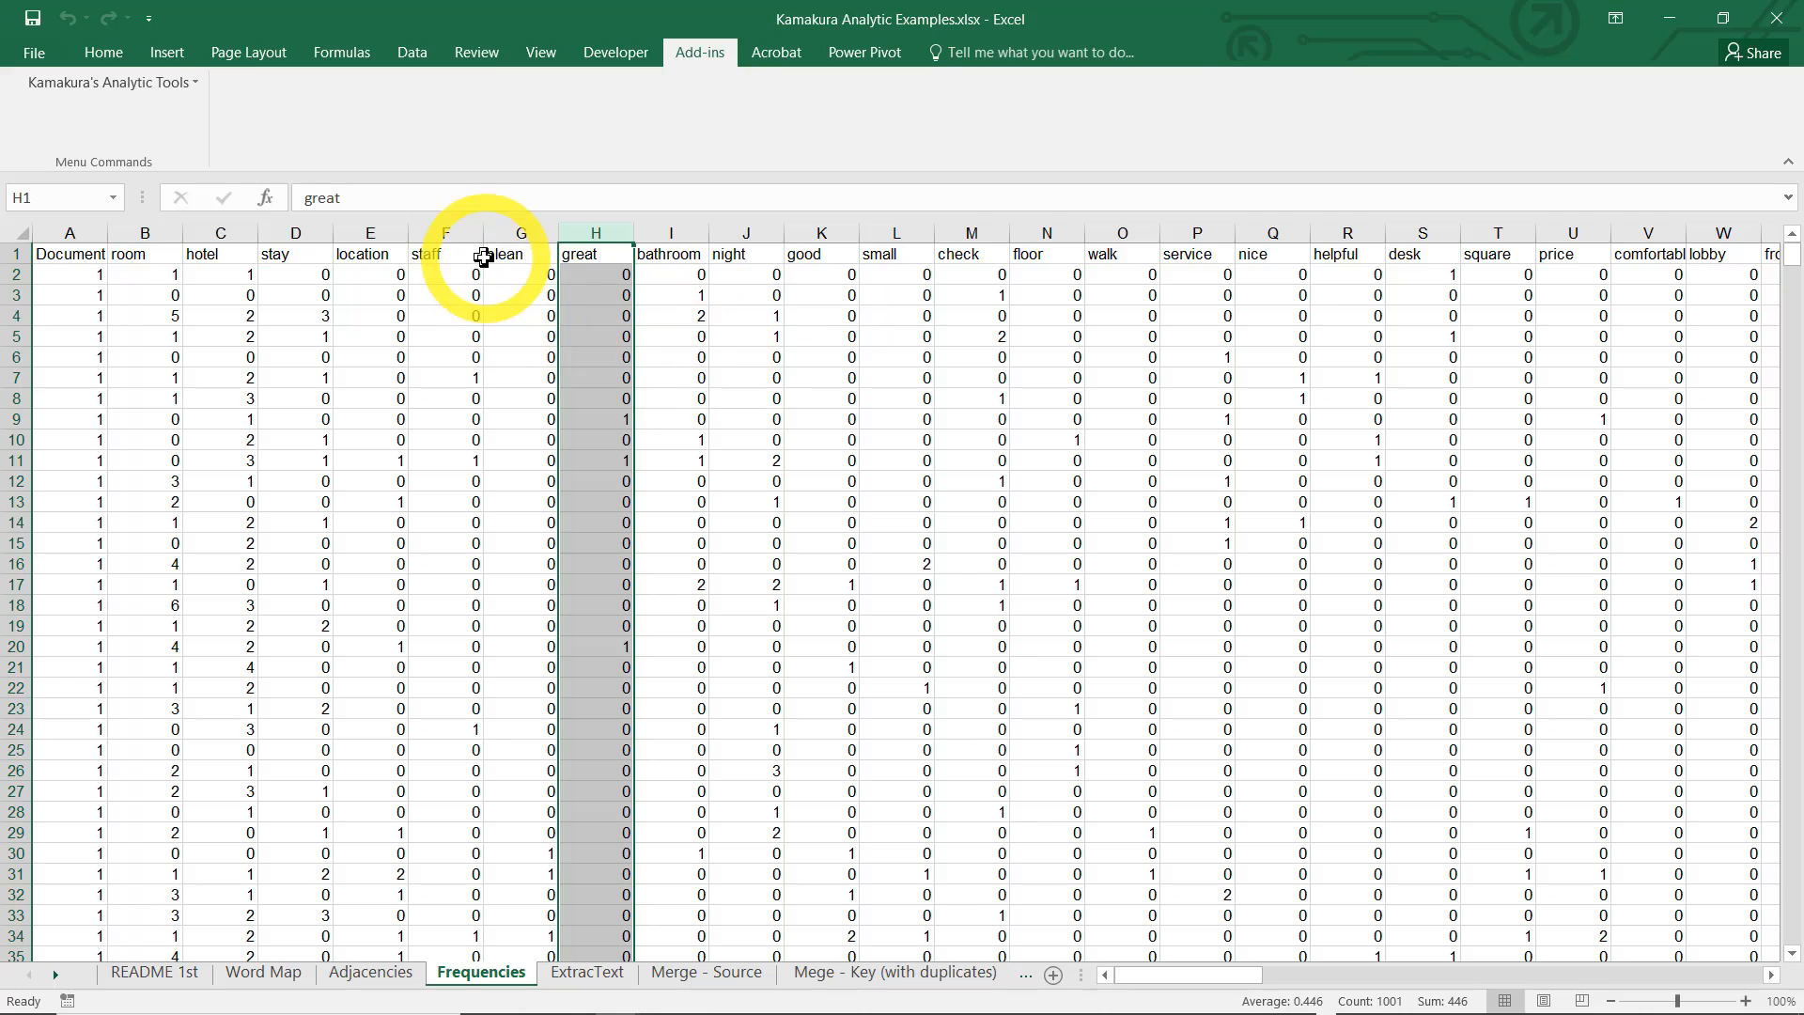
pyautogui.click(72, 233)
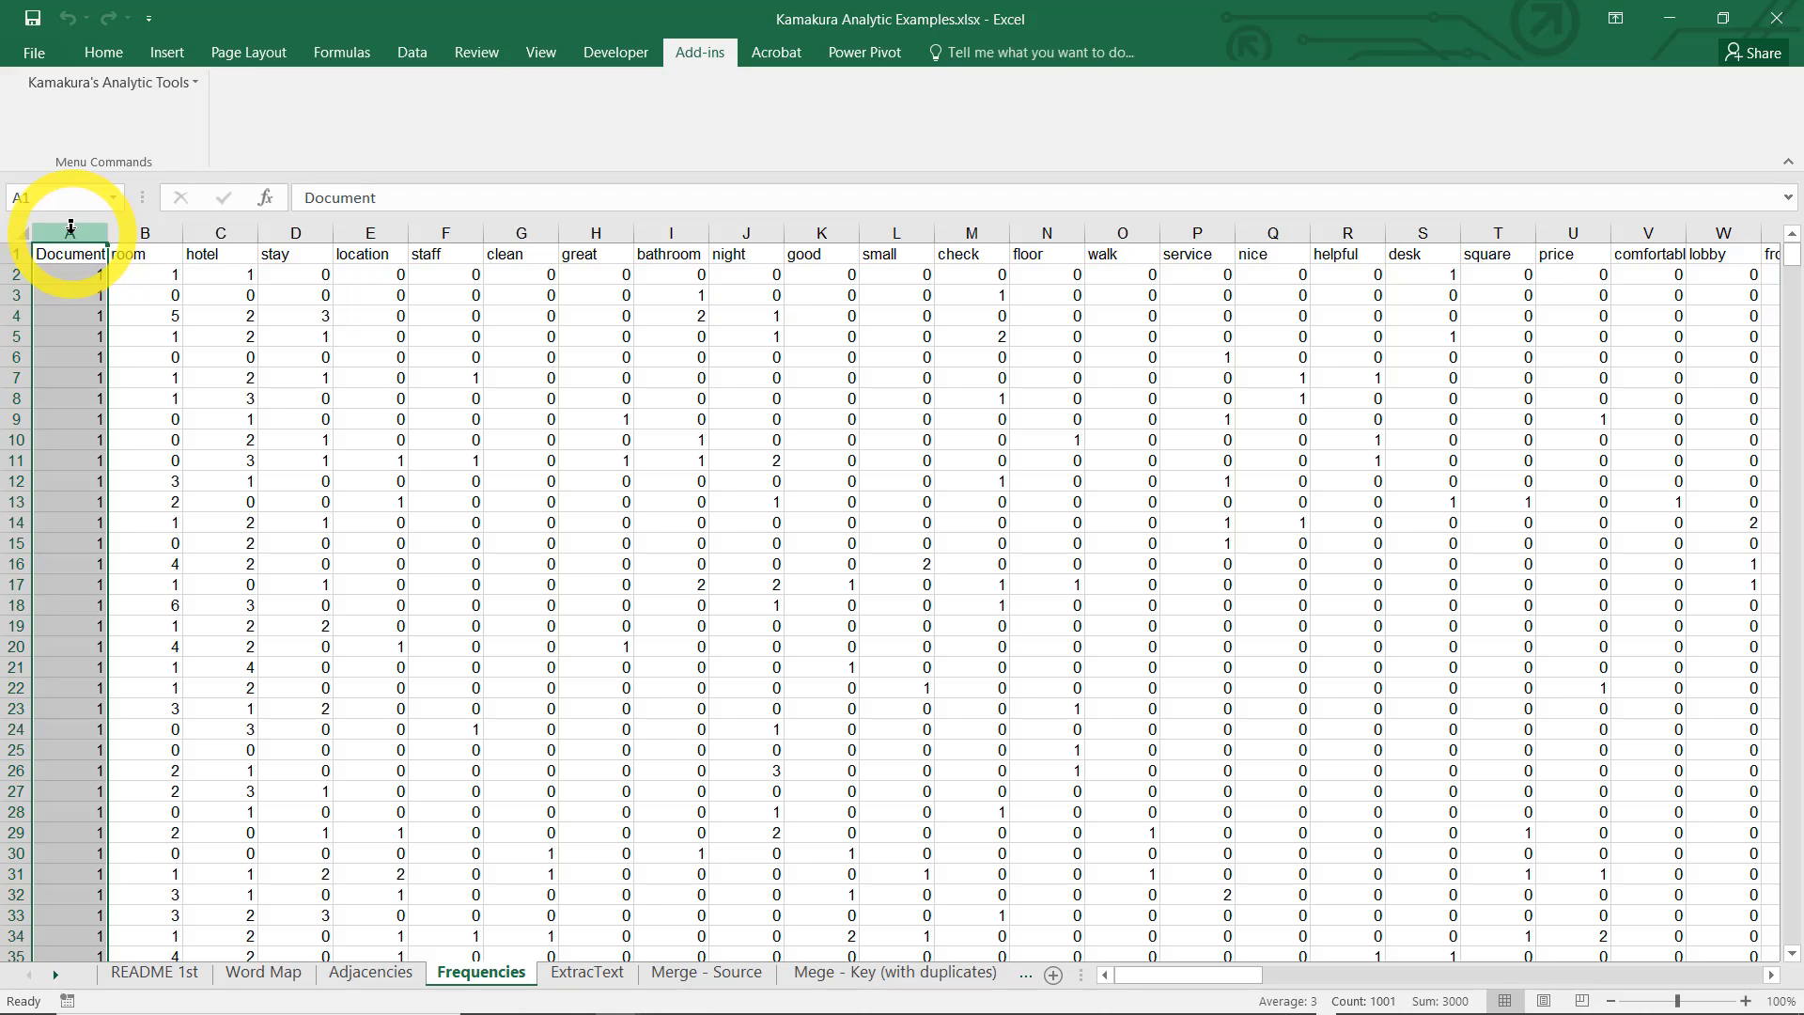
pyautogui.rightClick(70, 227)
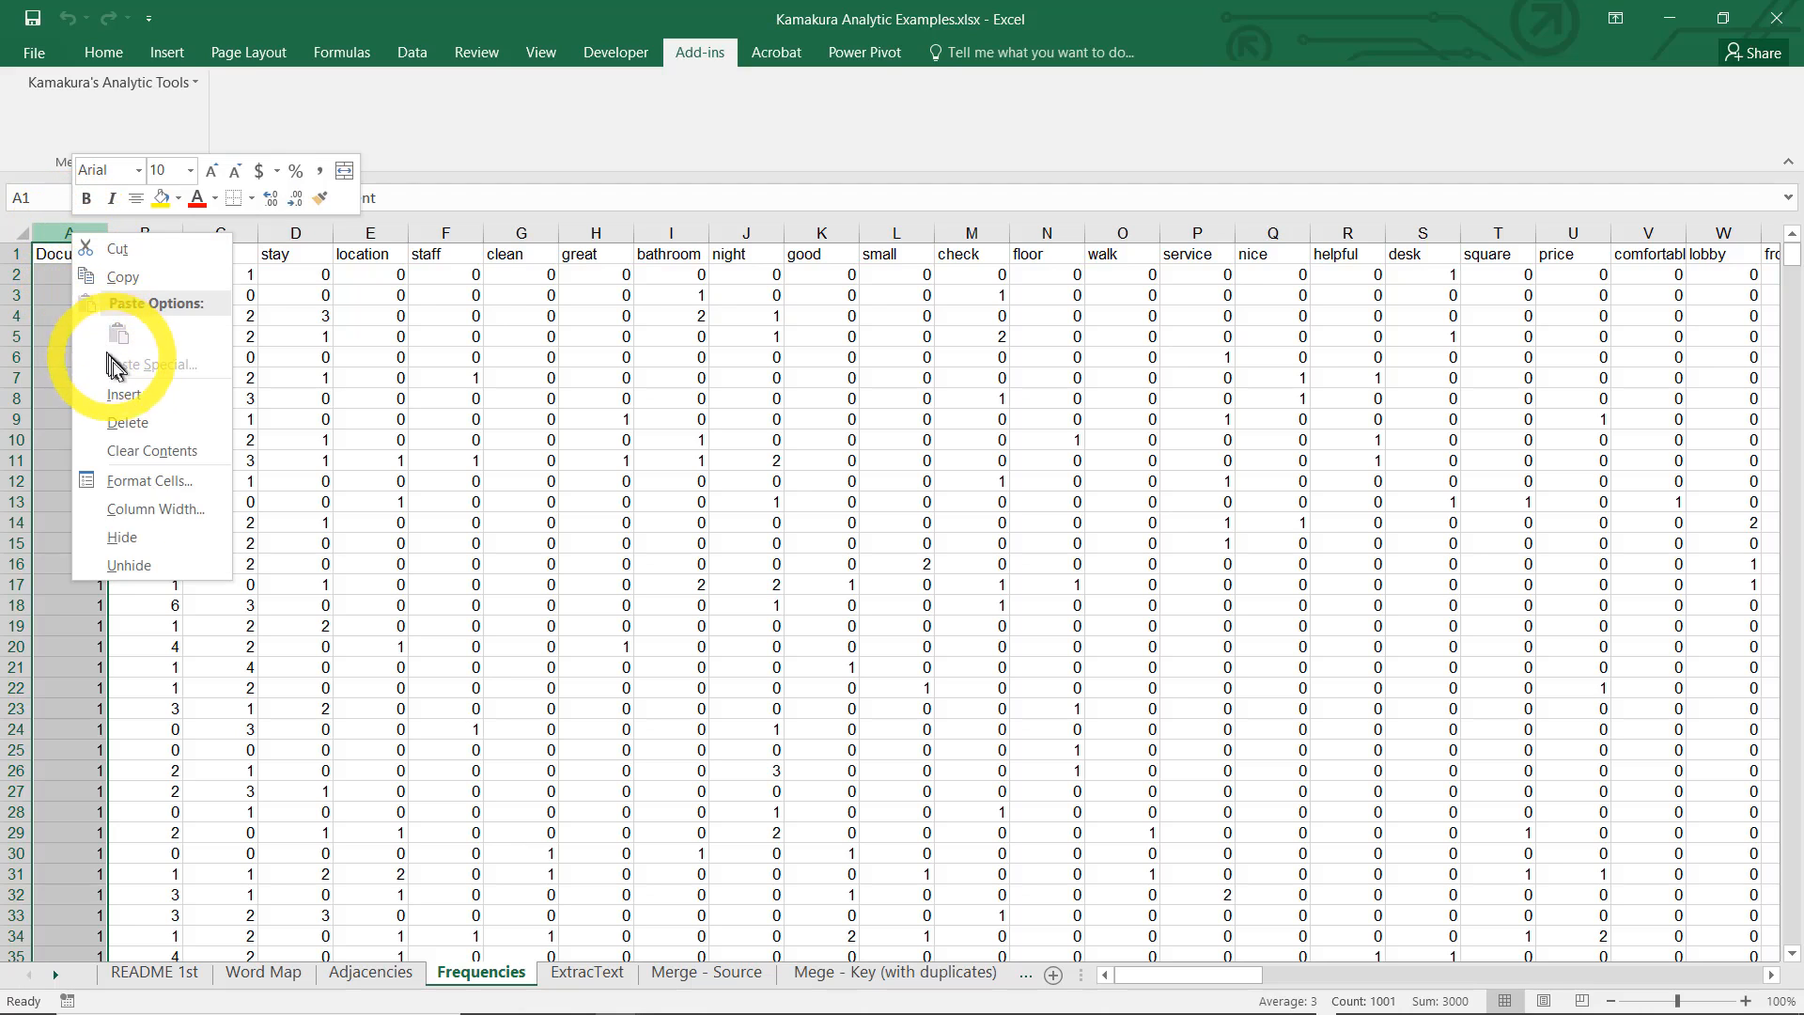
pyautogui.click(127, 396)
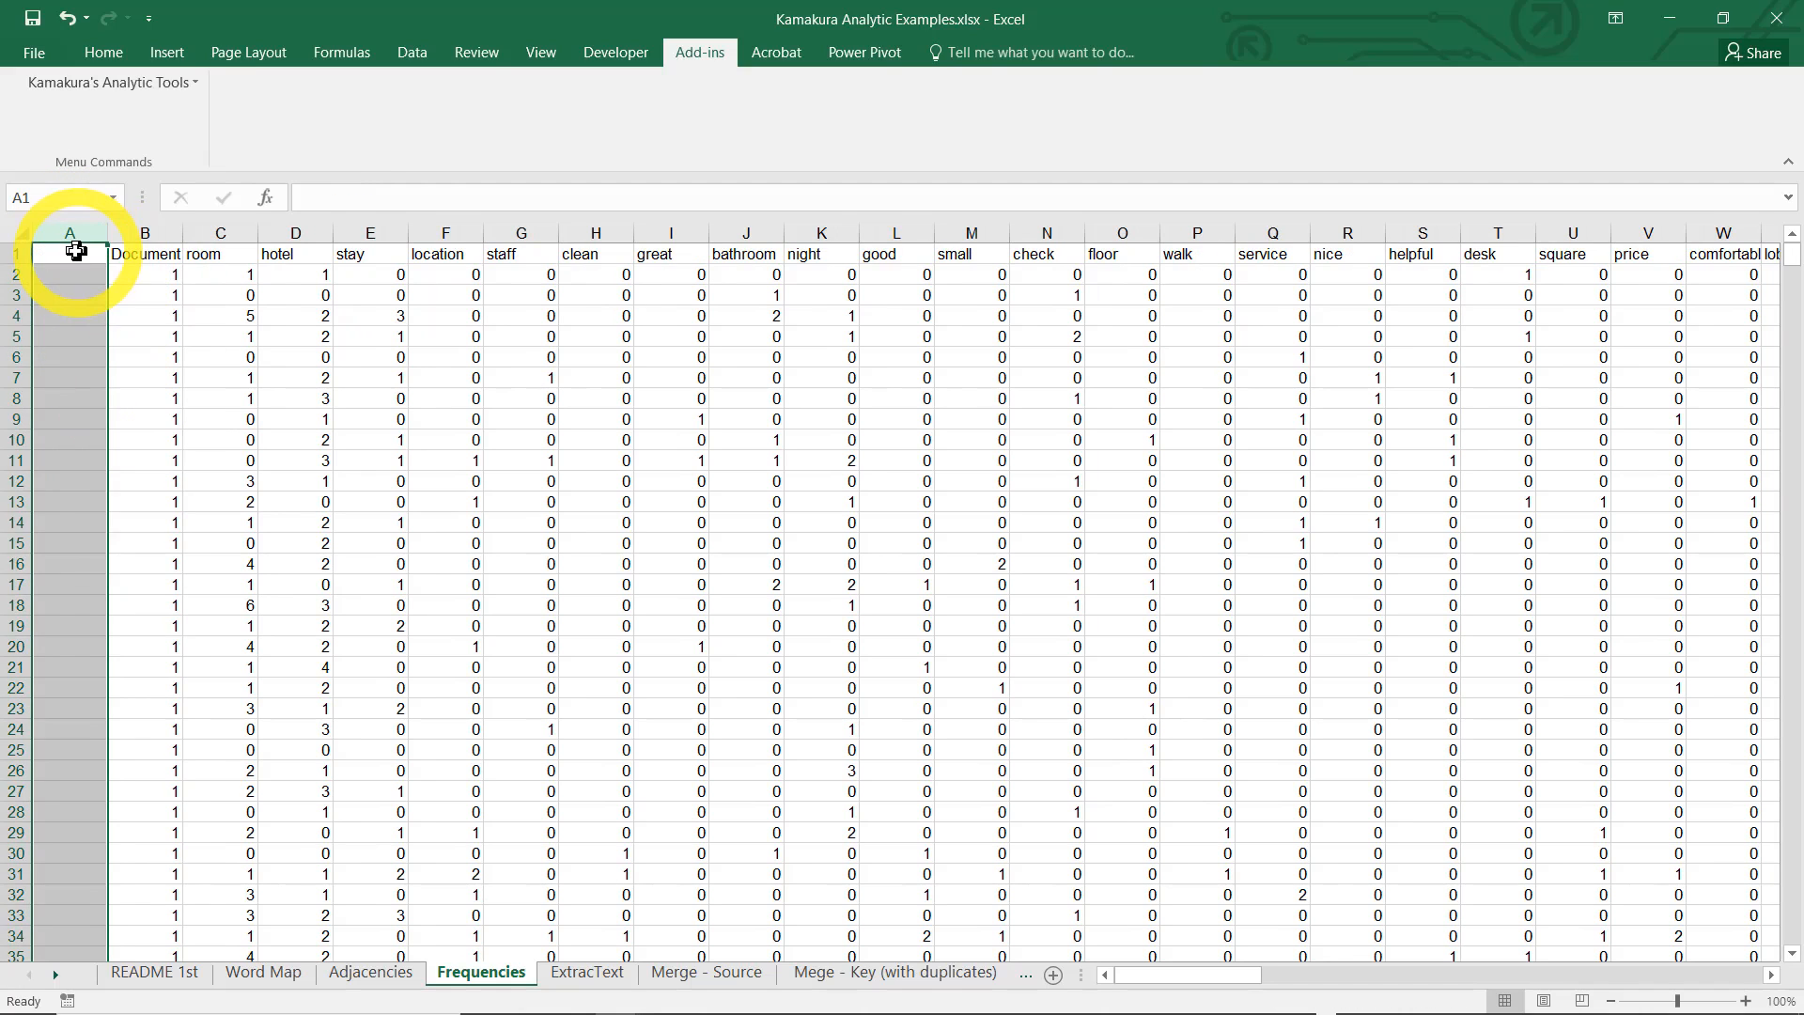
pyautogui.click(69, 252)
pyautogui.write('SEQID')
pyautogui.press('Return')
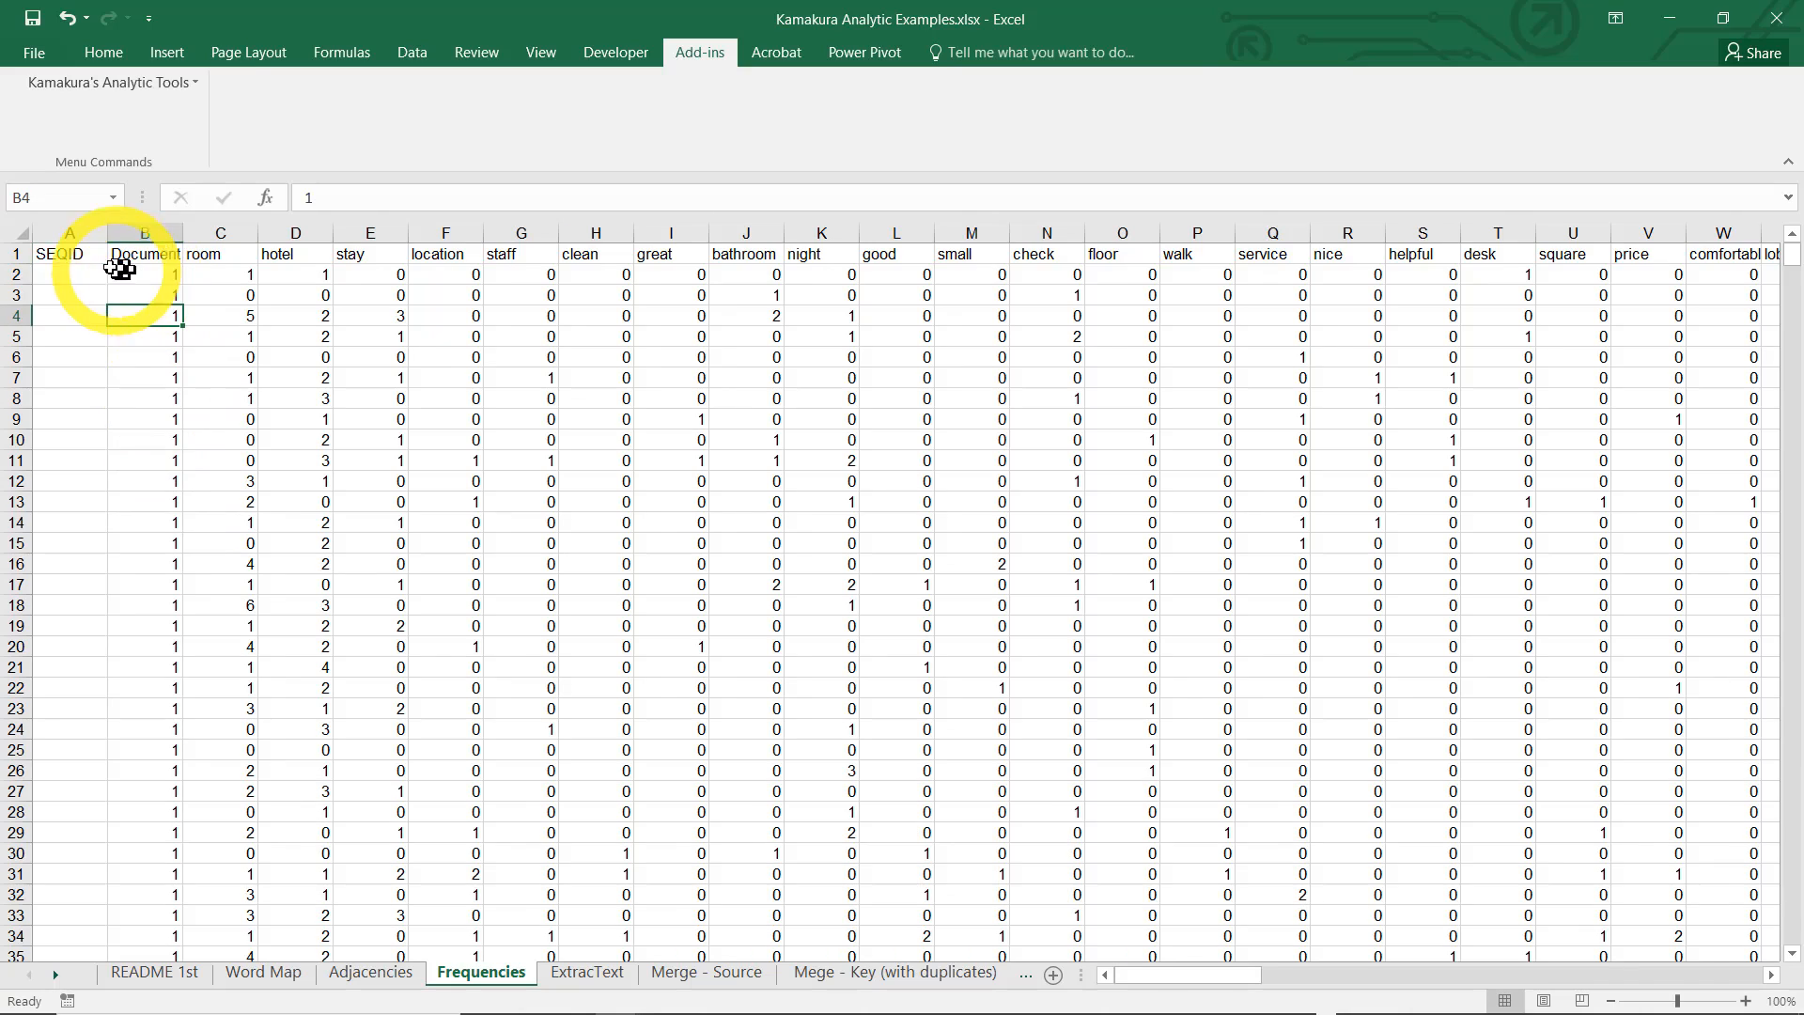
# Number the reviews in the SEQID column, starting at 1 in A2 and filling =A2+1 from A3 down
pyautogui.click(164, 233)
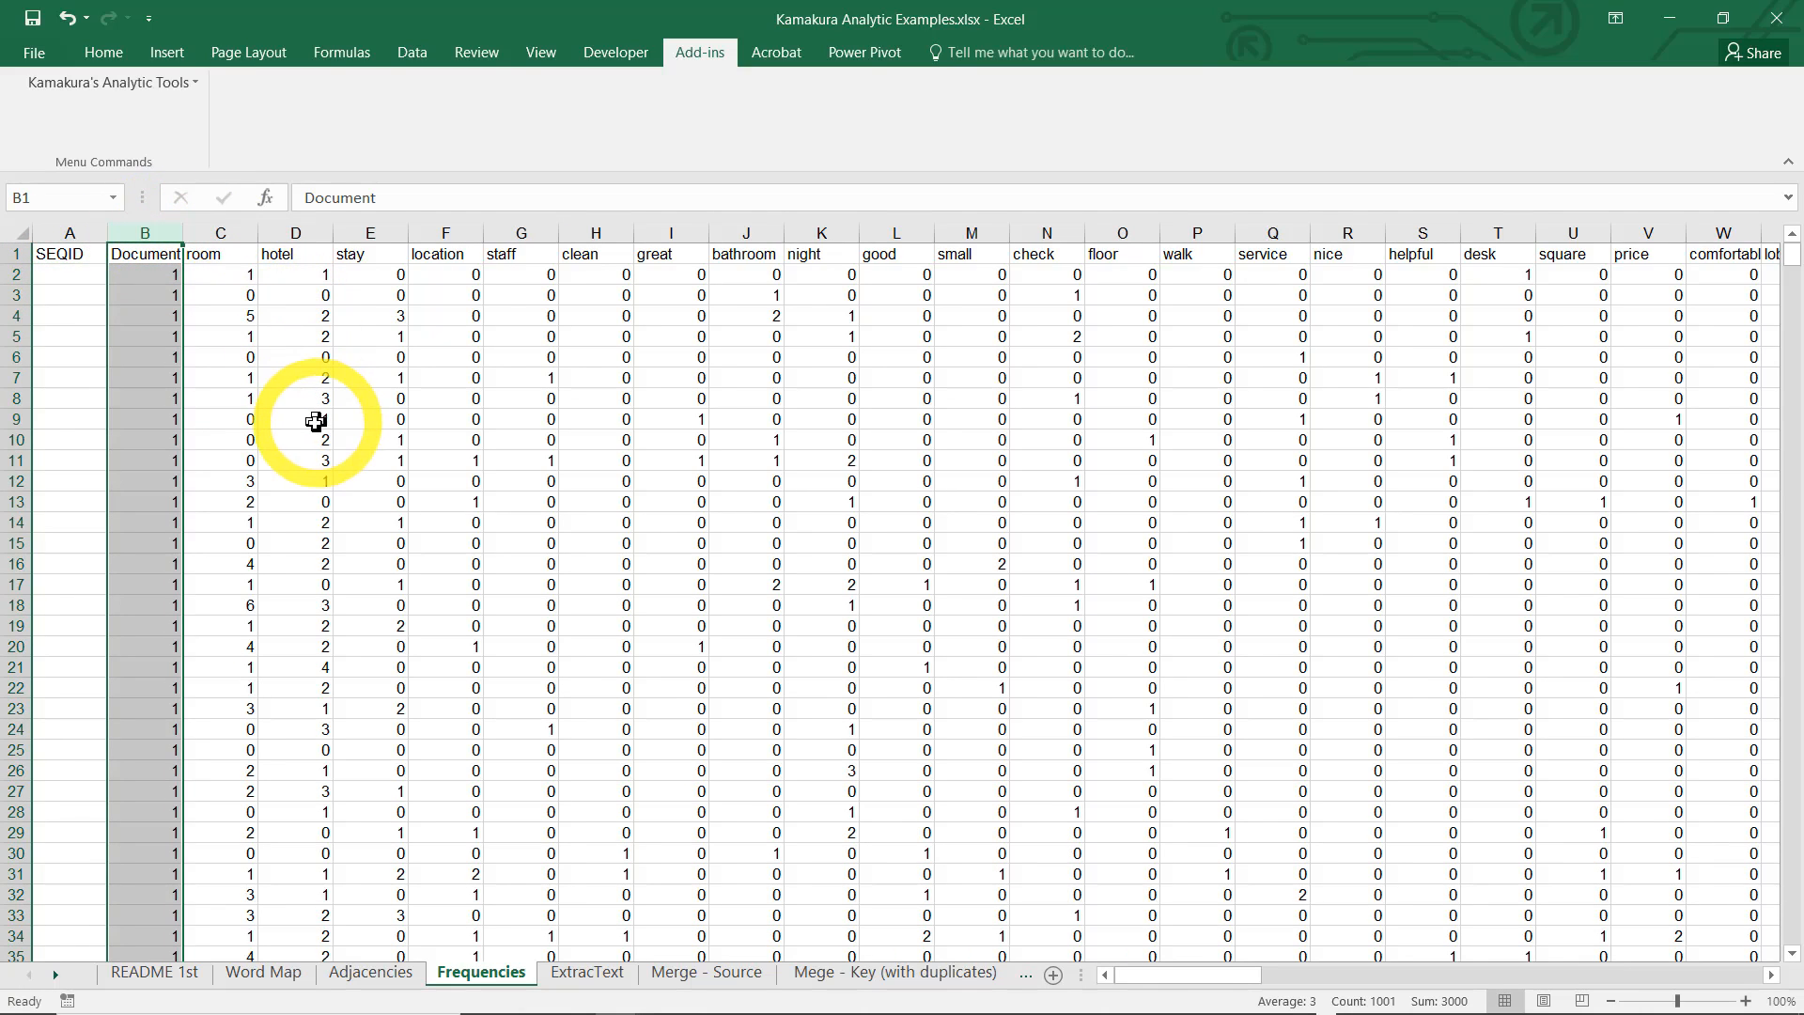
pyautogui.click(65, 273)
pyautogui.write('1')
pyautogui.press('Down')
pyautogui.write('=')
pyautogui.click(66, 274)
pyautogui.write('+1')
pyautogui.press('Down')
pyautogui.click(73, 294)
pyautogui.doubleClick(106, 304)
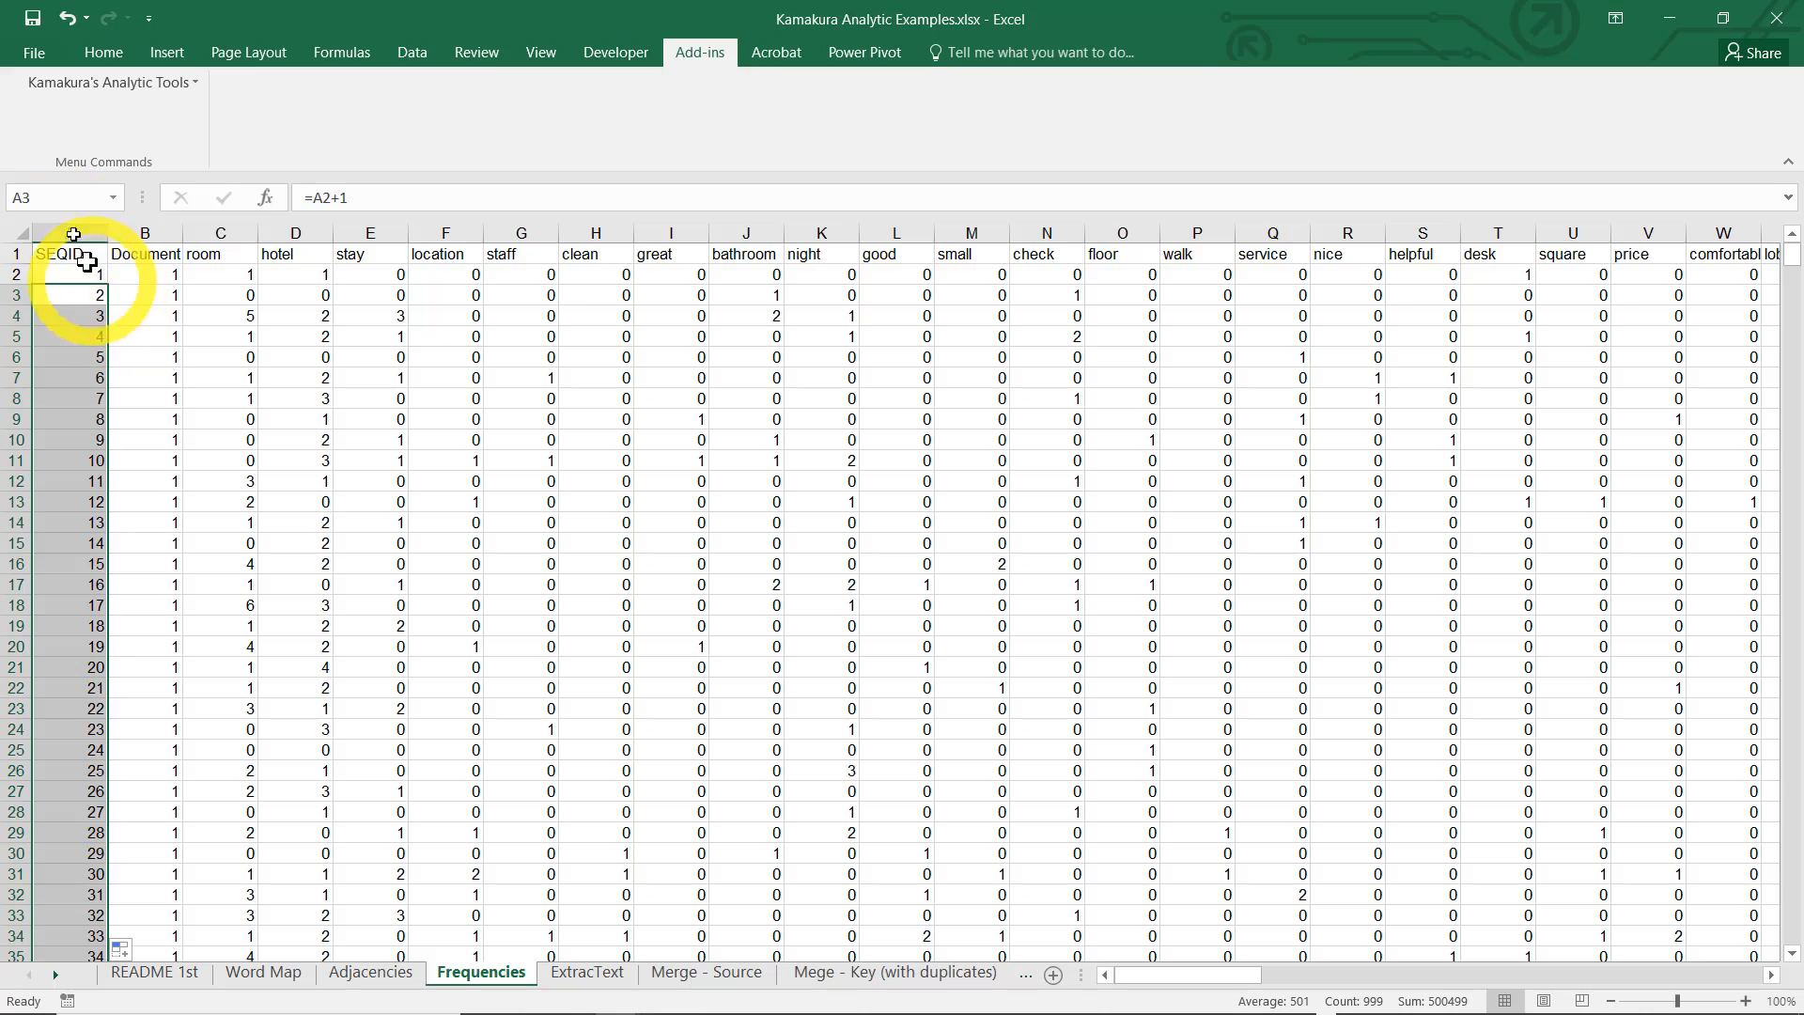
# Run the PLS Regression add-in on $A$1:$CW$1001 of the Frequencies sheet with 2 latent factors
pyautogui.click(57, 250)
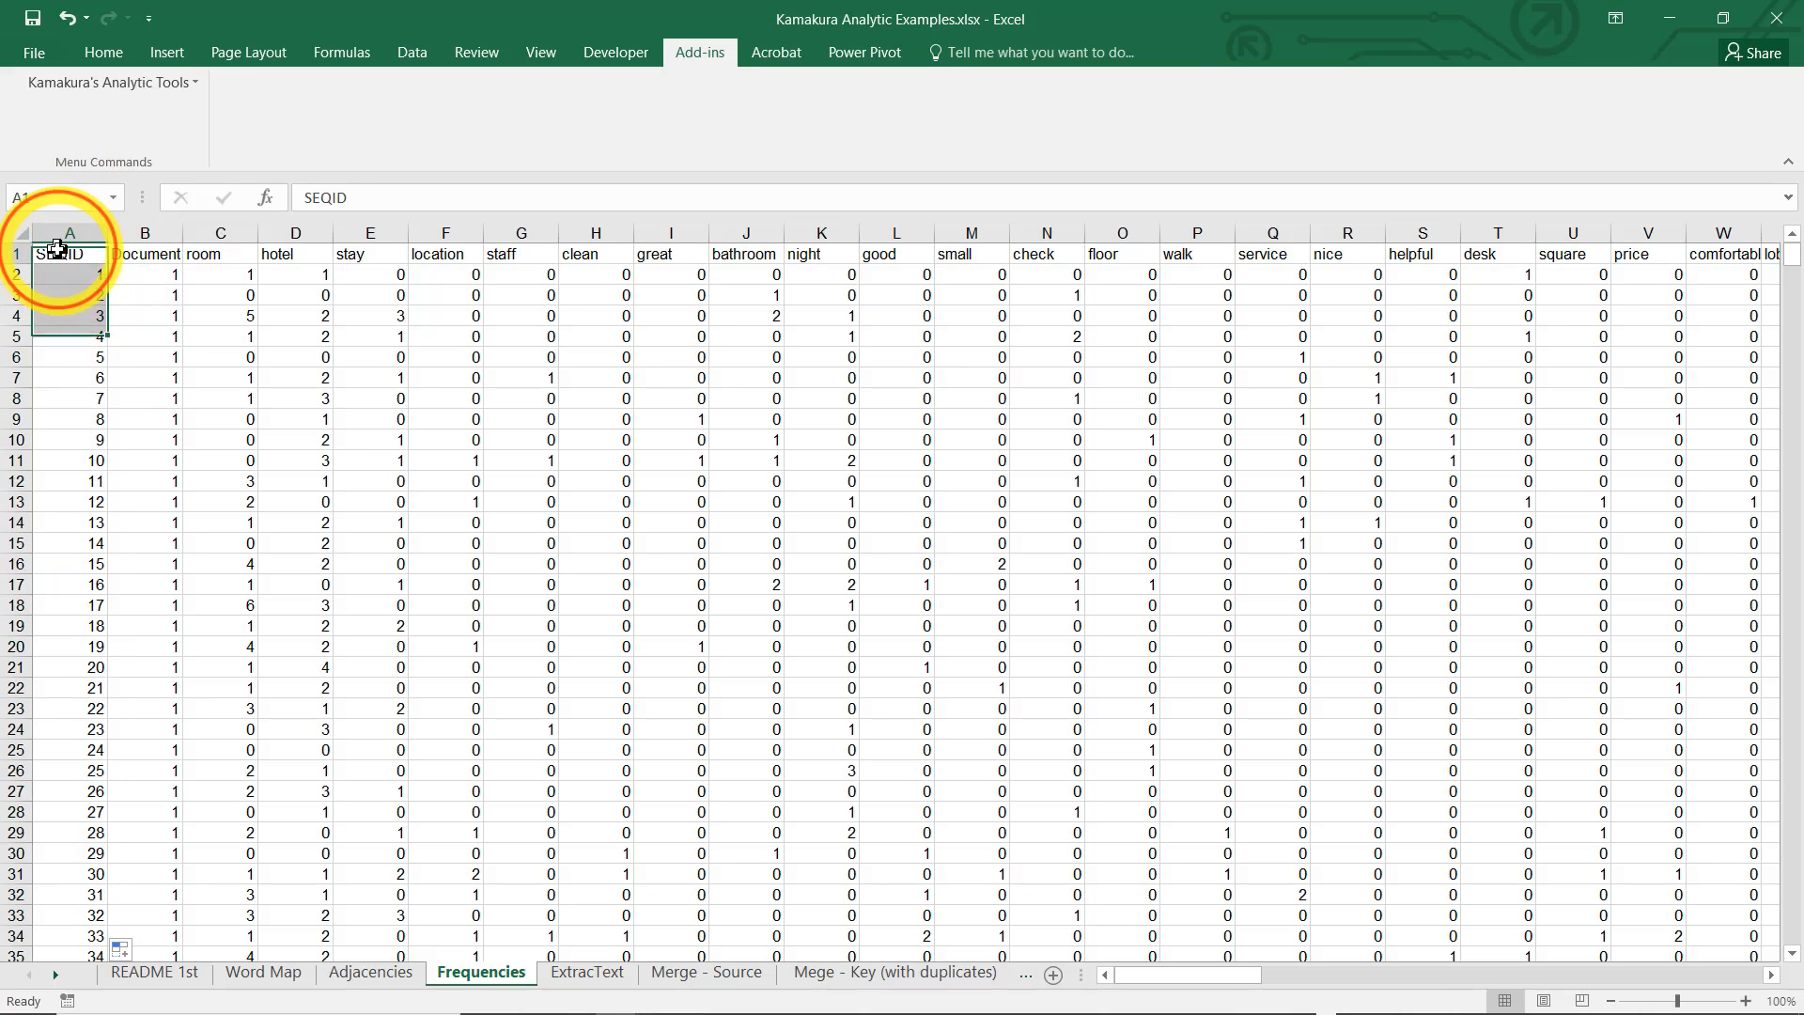
pyautogui.click(193, 84)
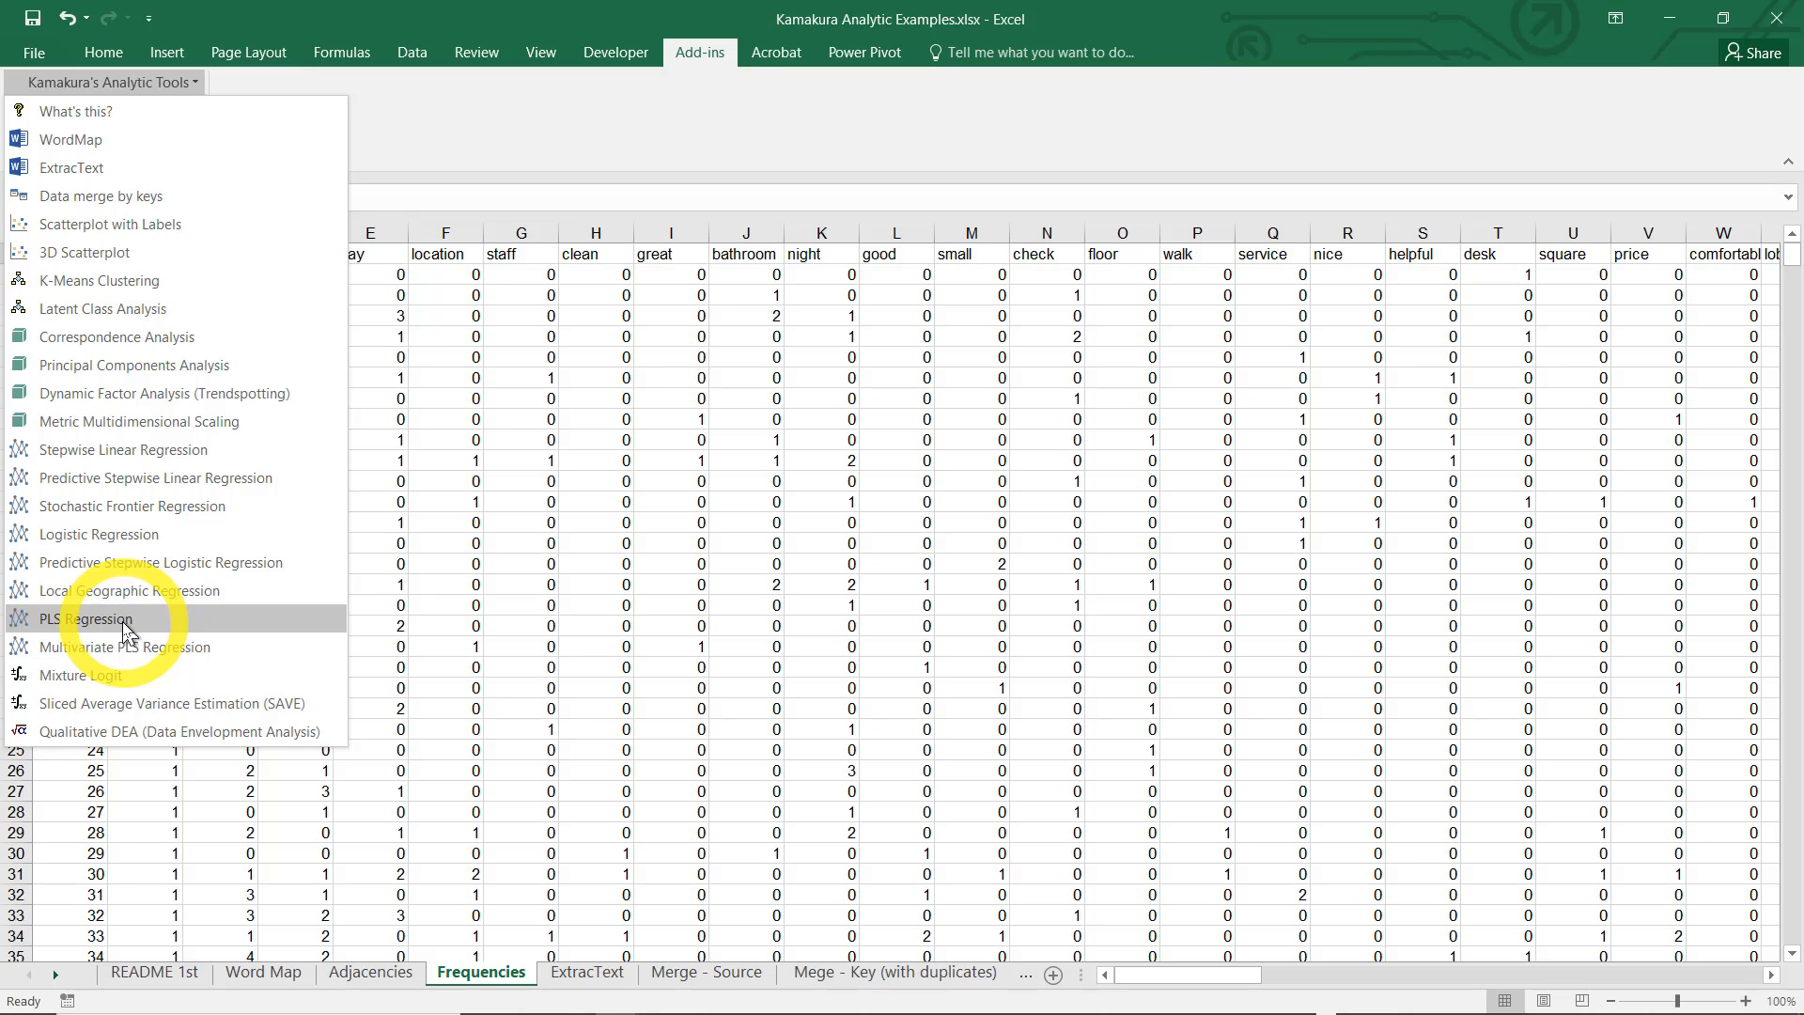
pyautogui.click(125, 632)
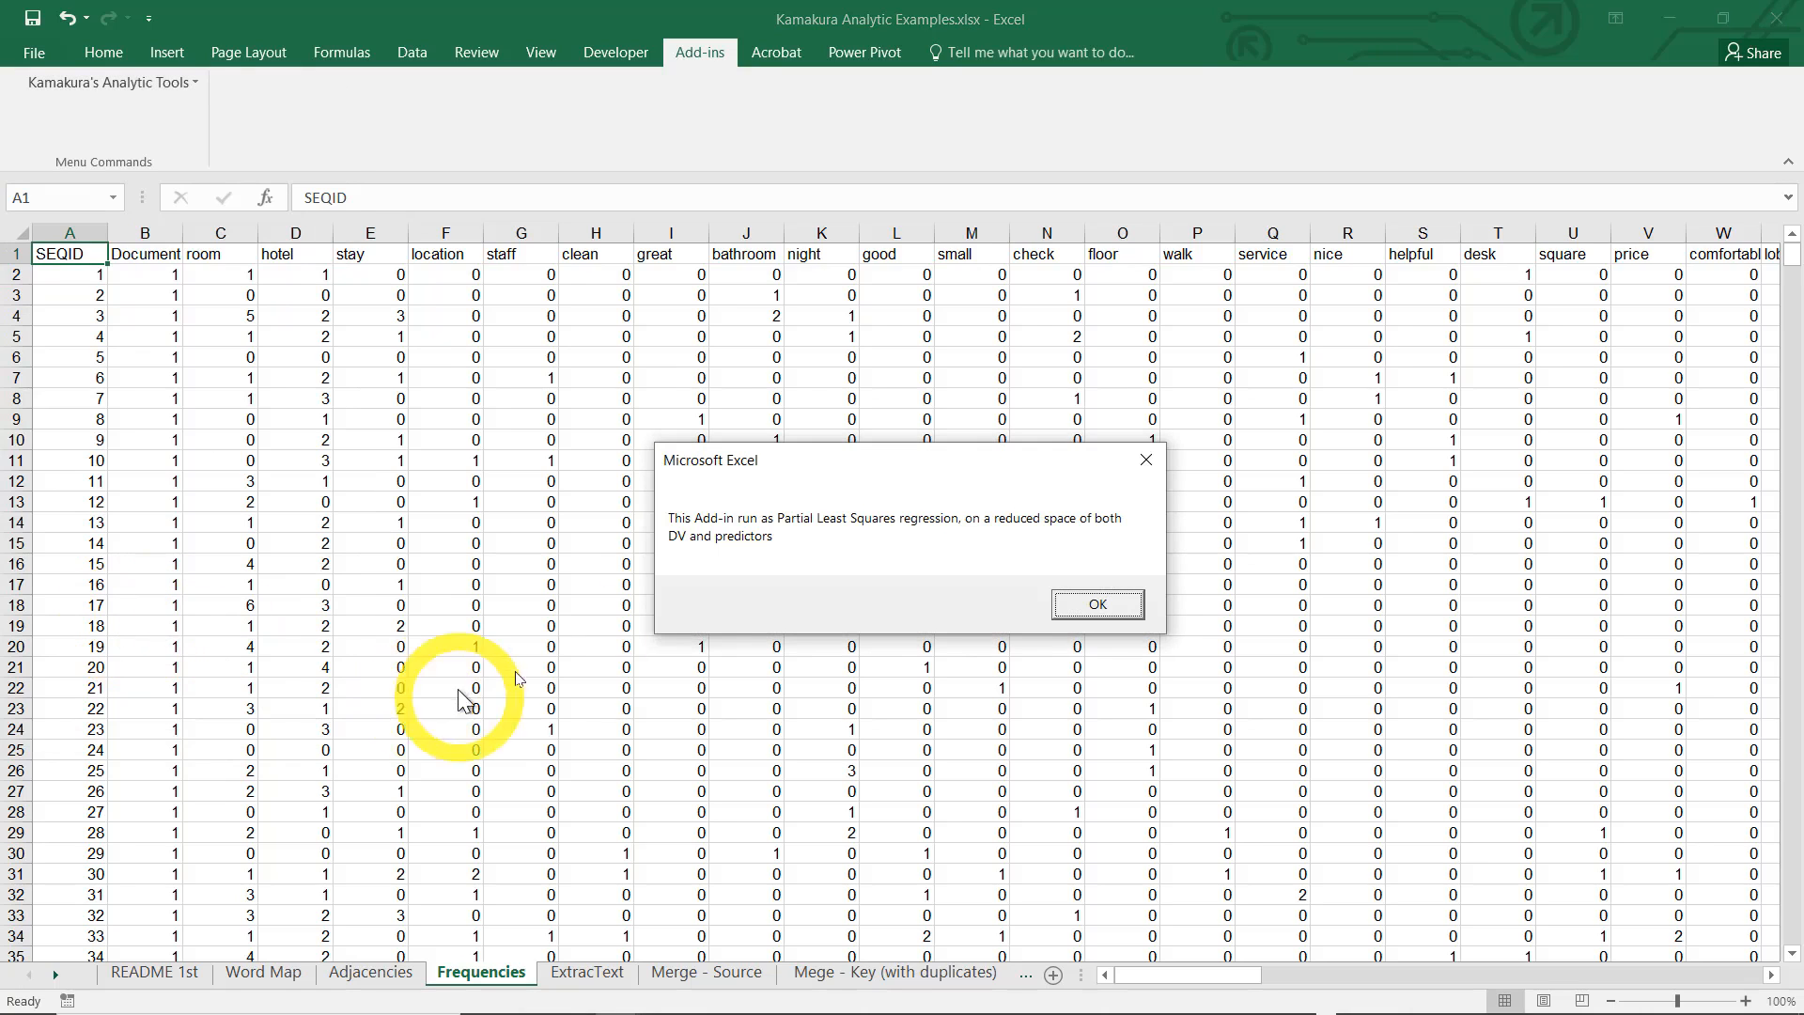
pyautogui.click(1117, 611)
pyautogui.click(1083, 609)
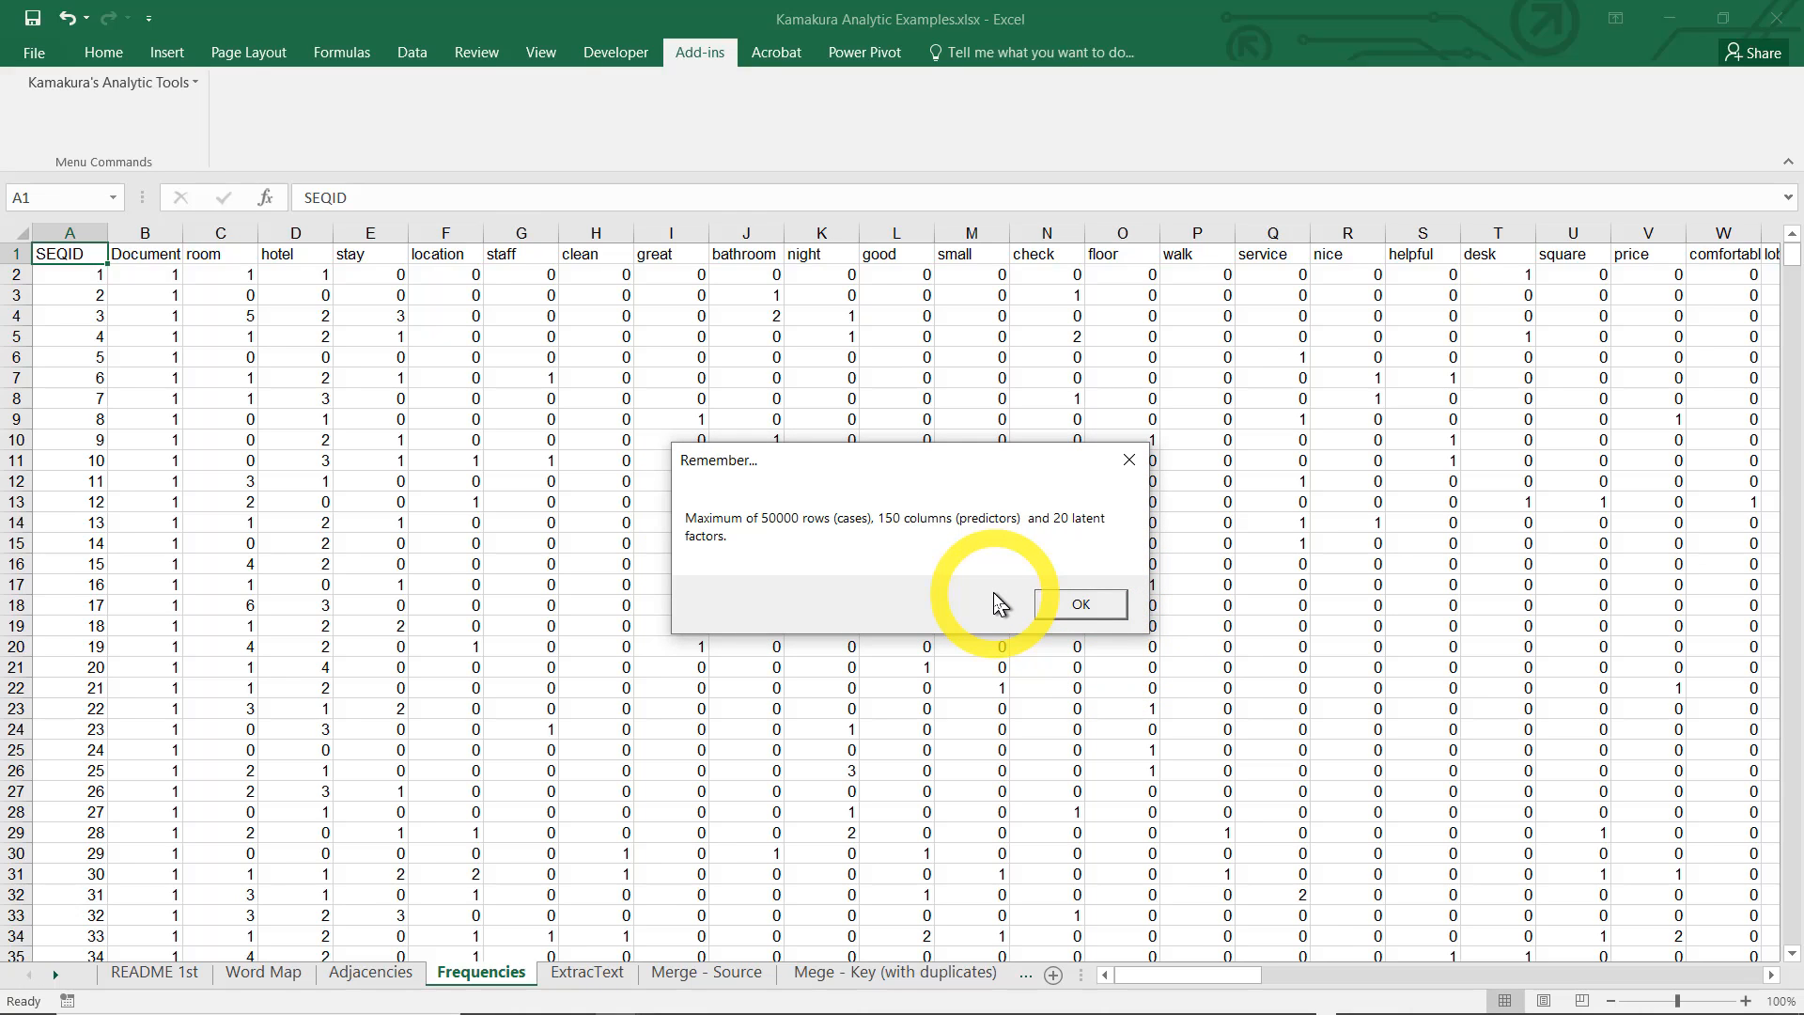
pyautogui.click(1079, 605)
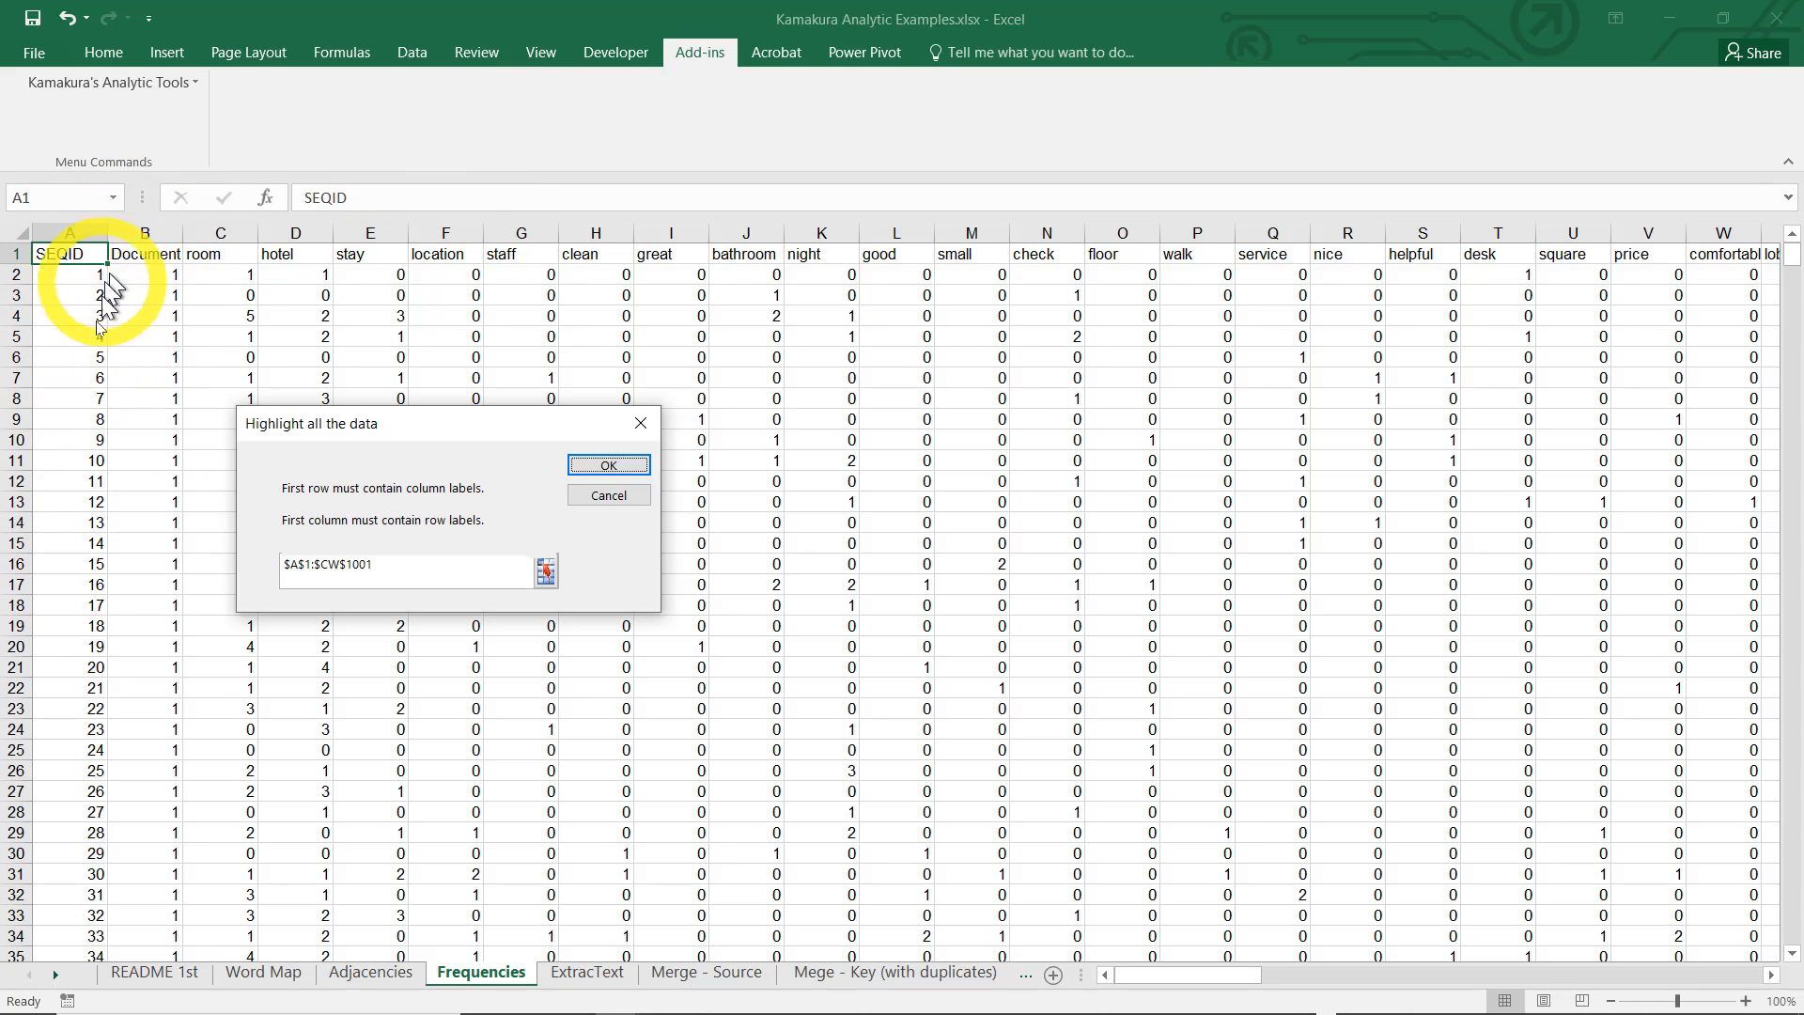
pyautogui.click(609, 464)
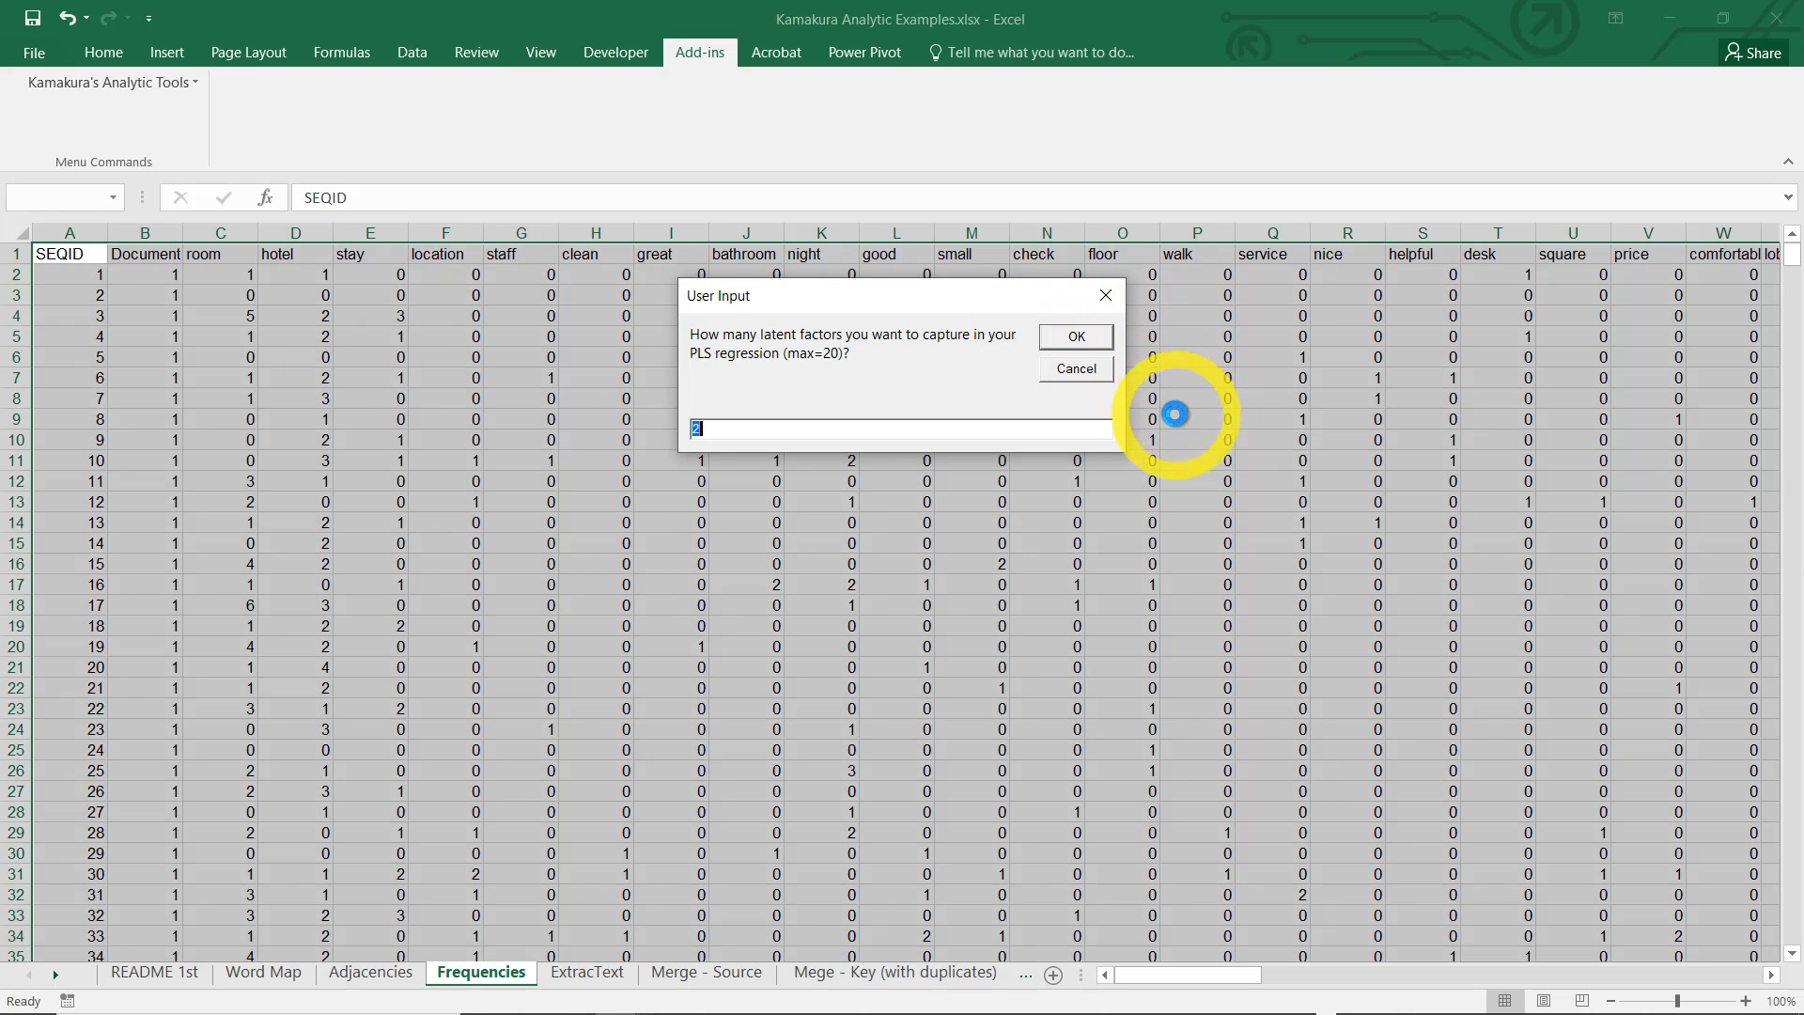
pyautogui.click(1078, 338)
# Examine the Y Rsq value, the Loadings 1 and 2 columns and the standardized coefficients in the PLS results
pyautogui.press('Left')
pyautogui.press('Left')
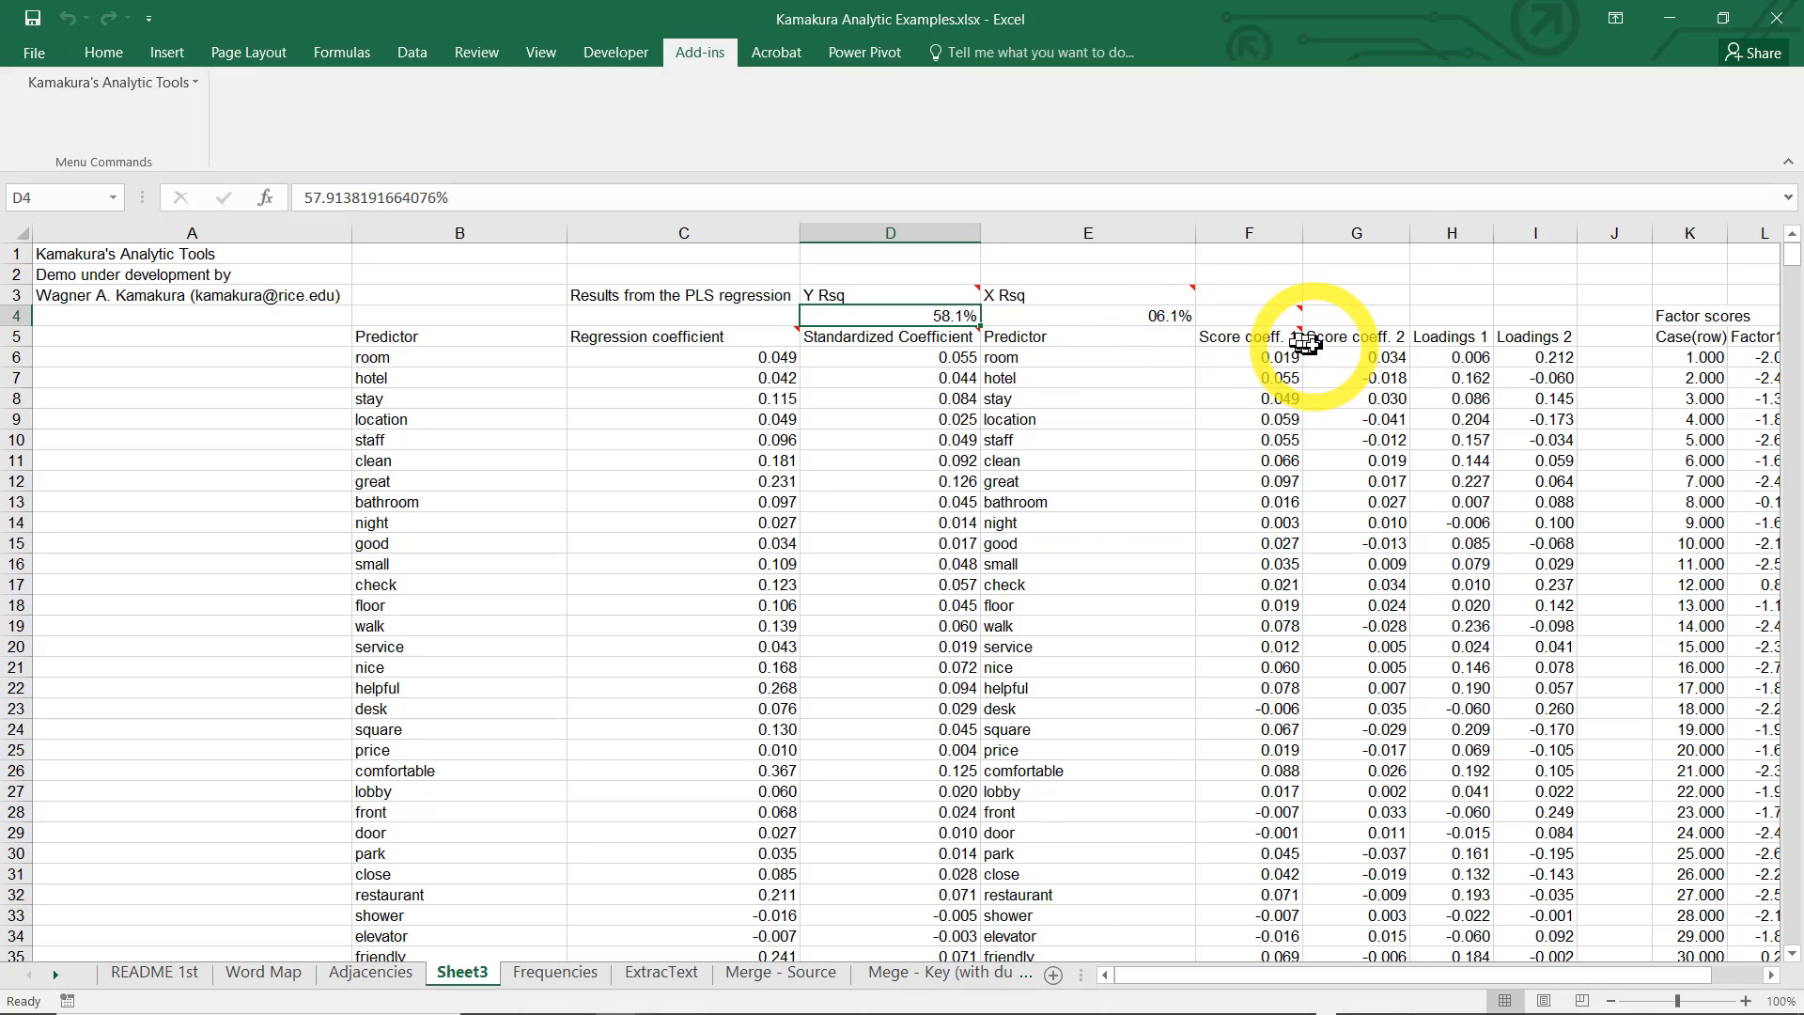
pyautogui.click(1483, 335)
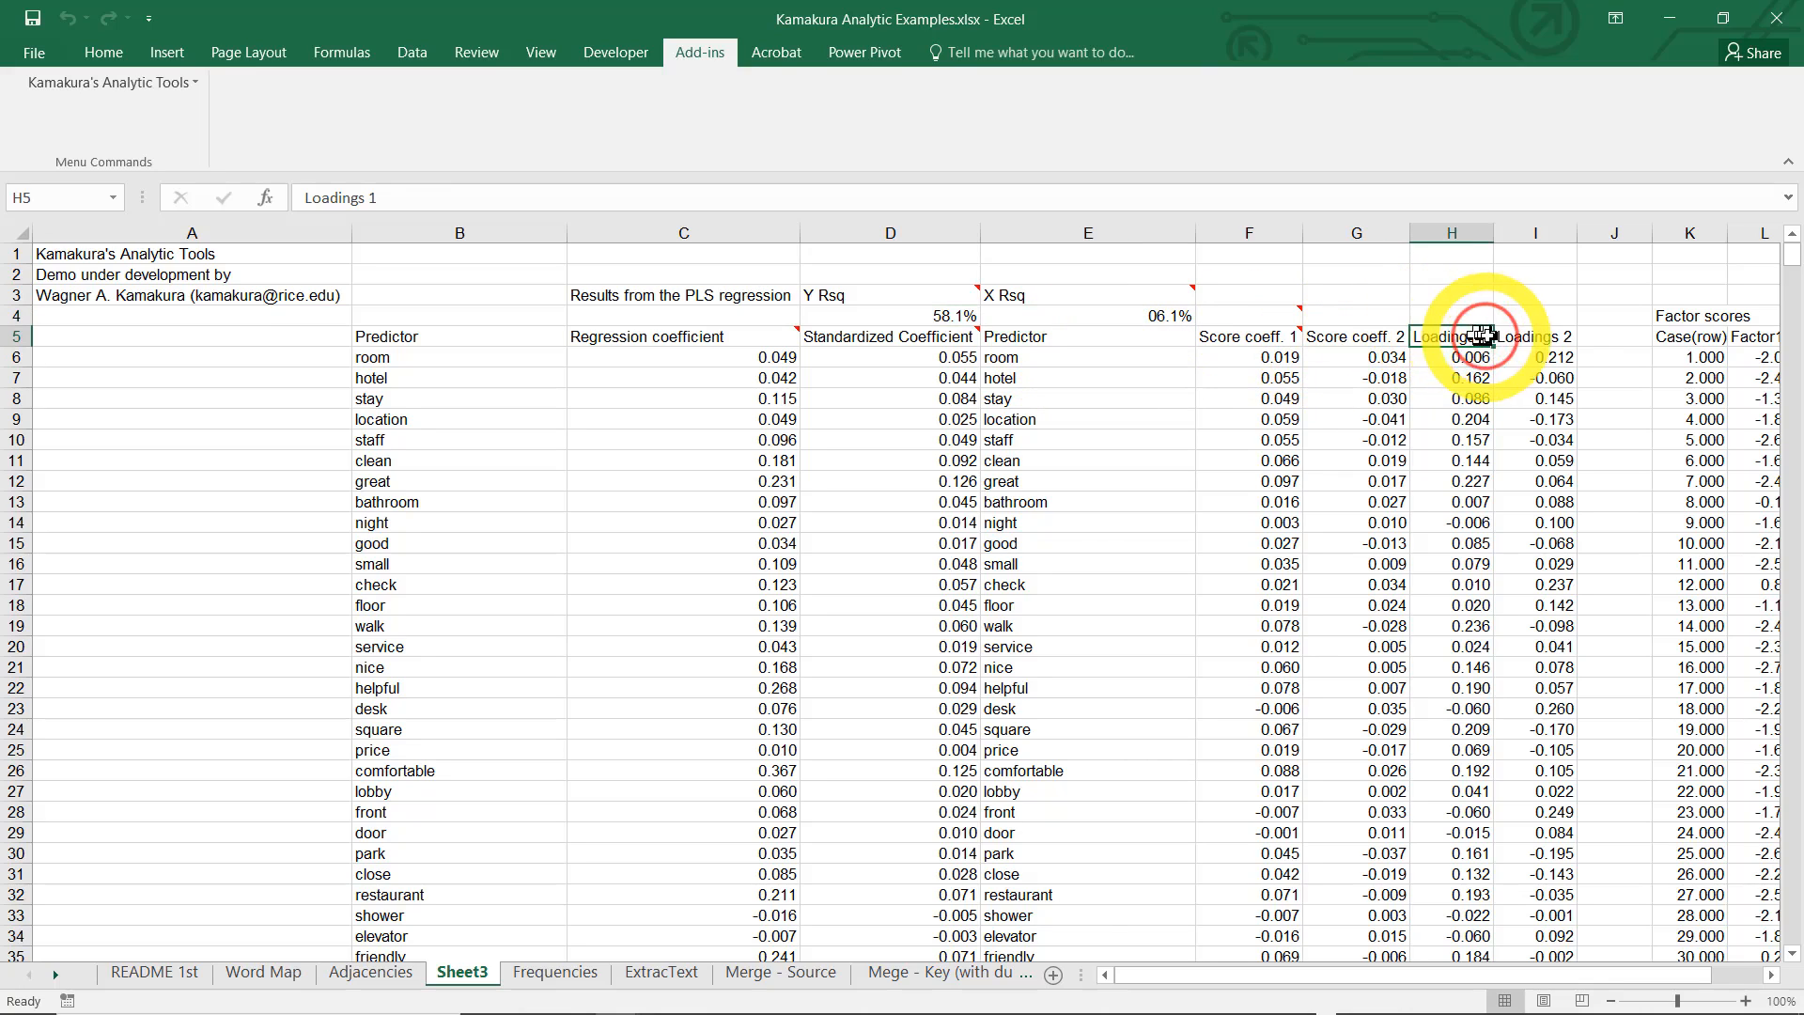
pyautogui.click(1541, 338)
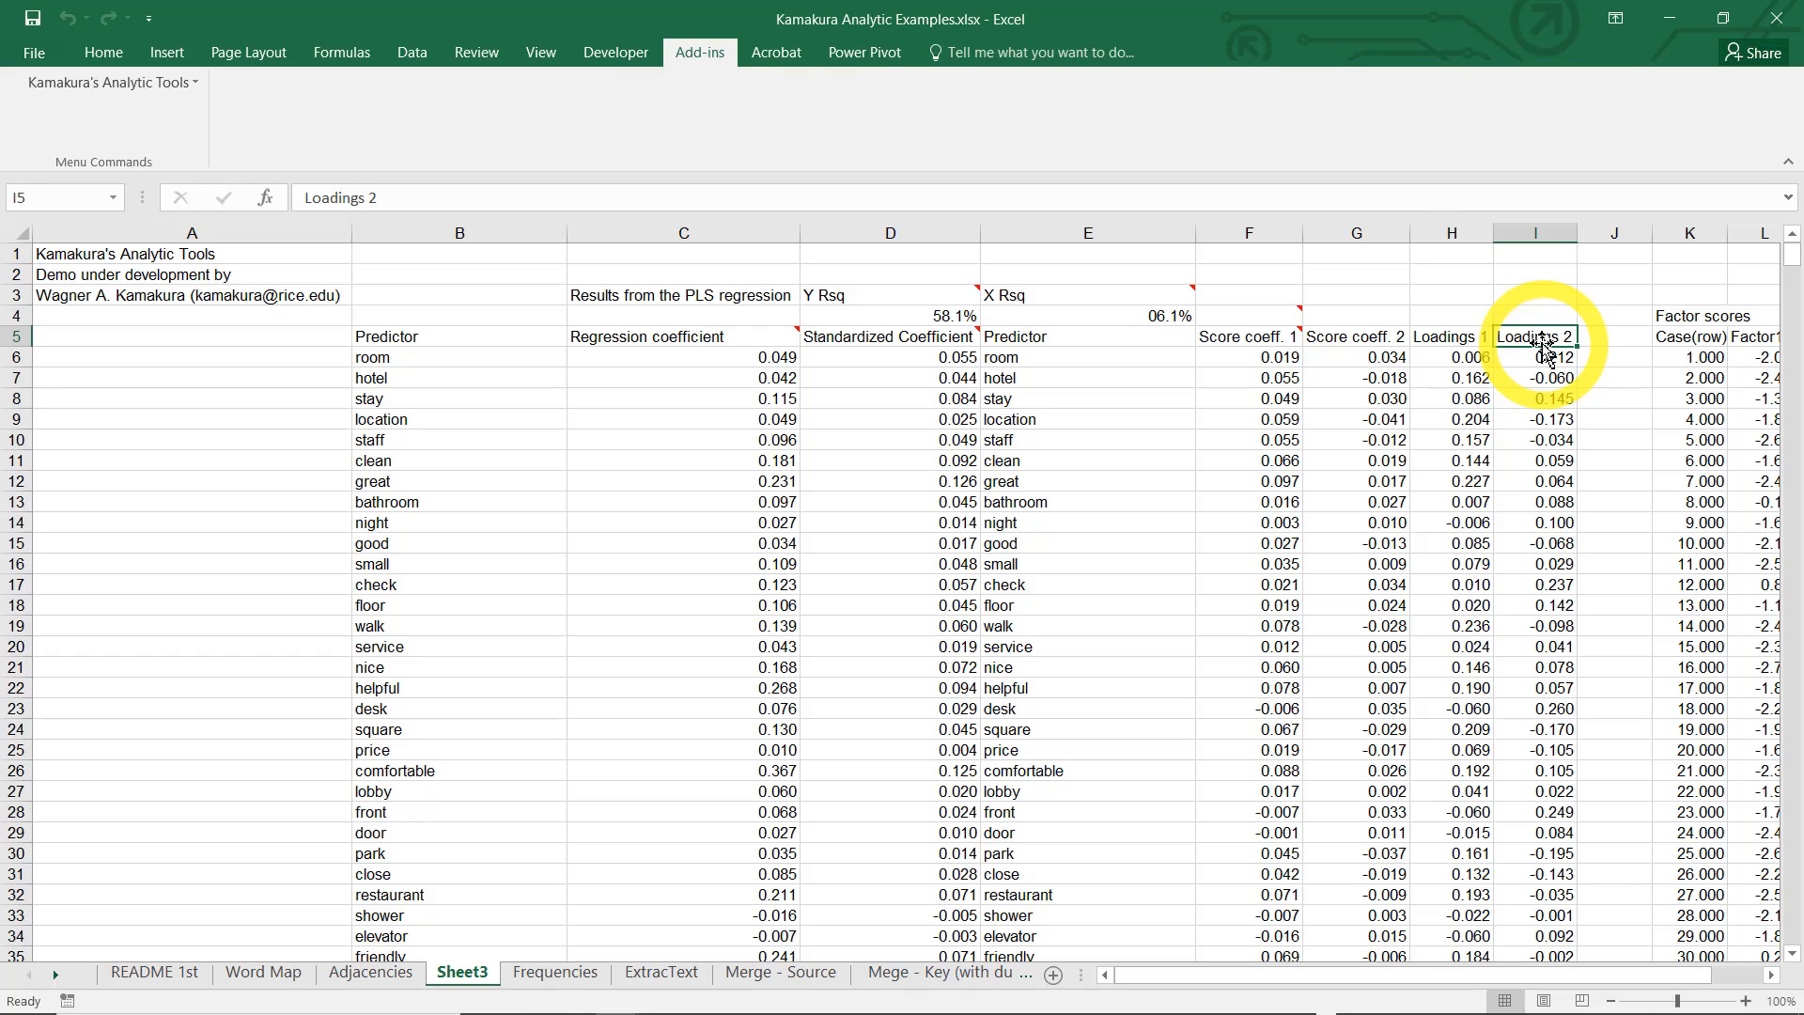
pyautogui.moveTo(696, 340)
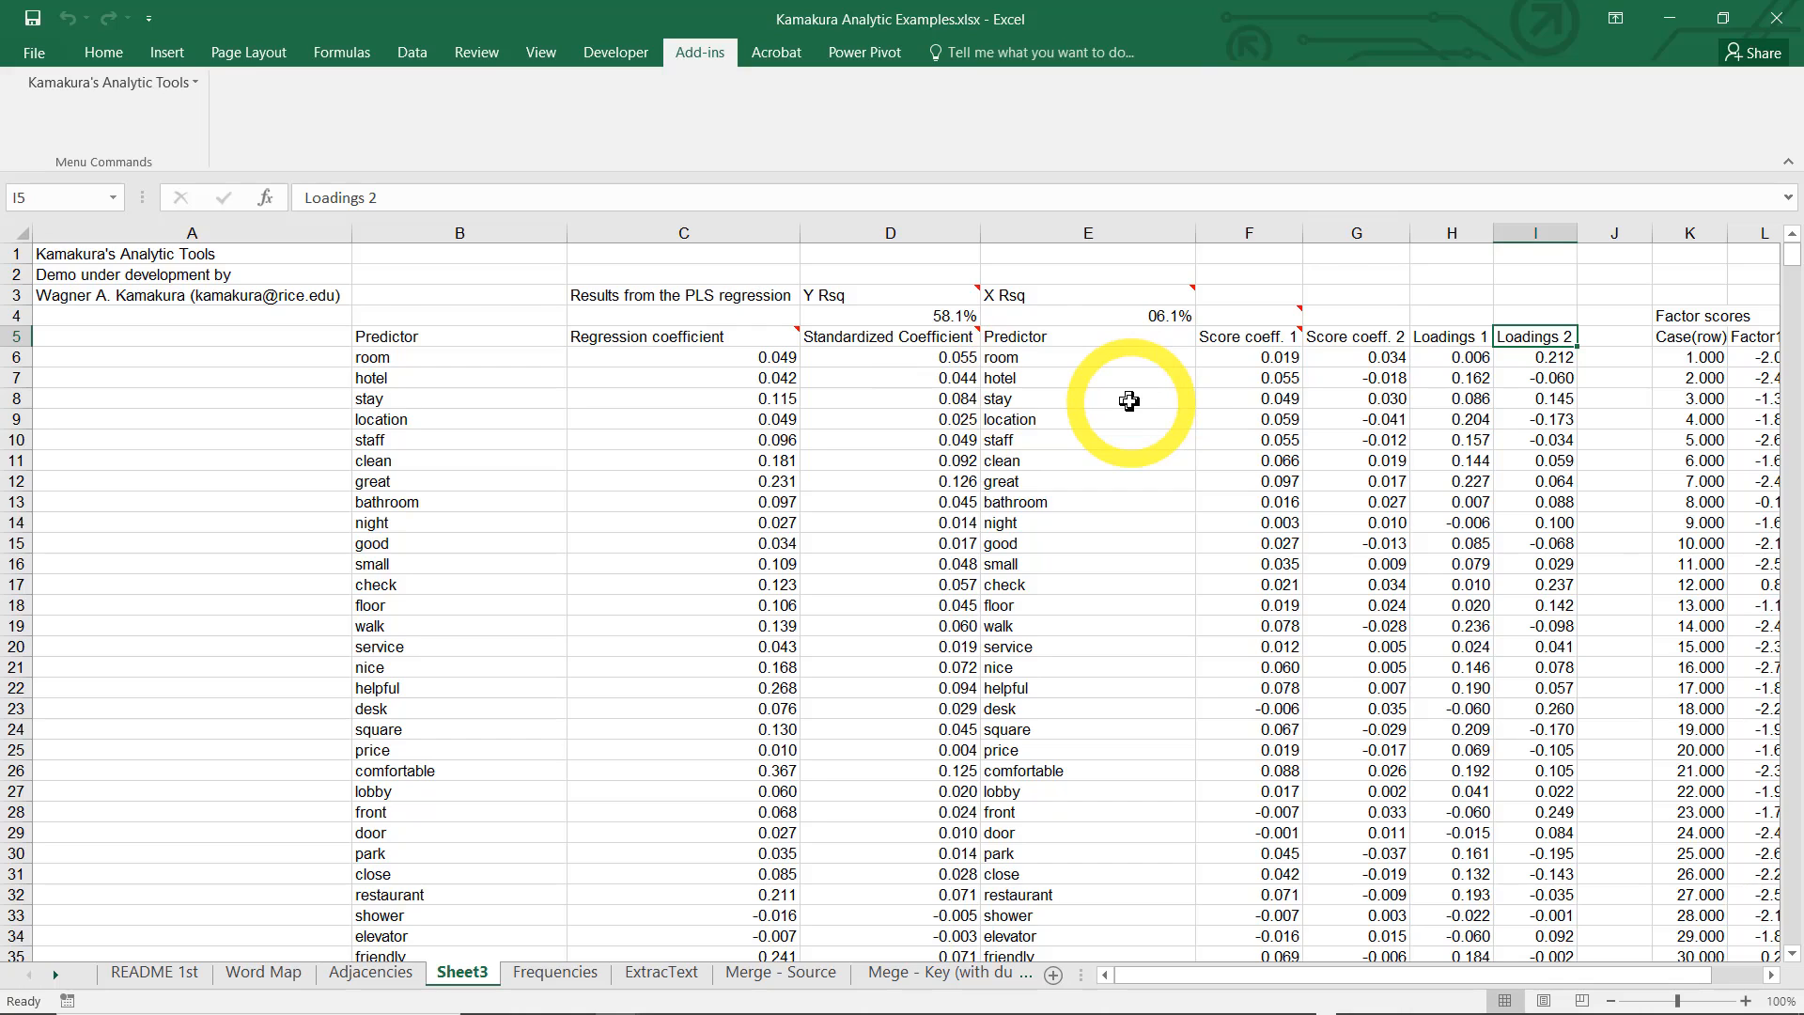
pyautogui.moveTo(1453, 232); pyautogui.dragTo(1505, 229)
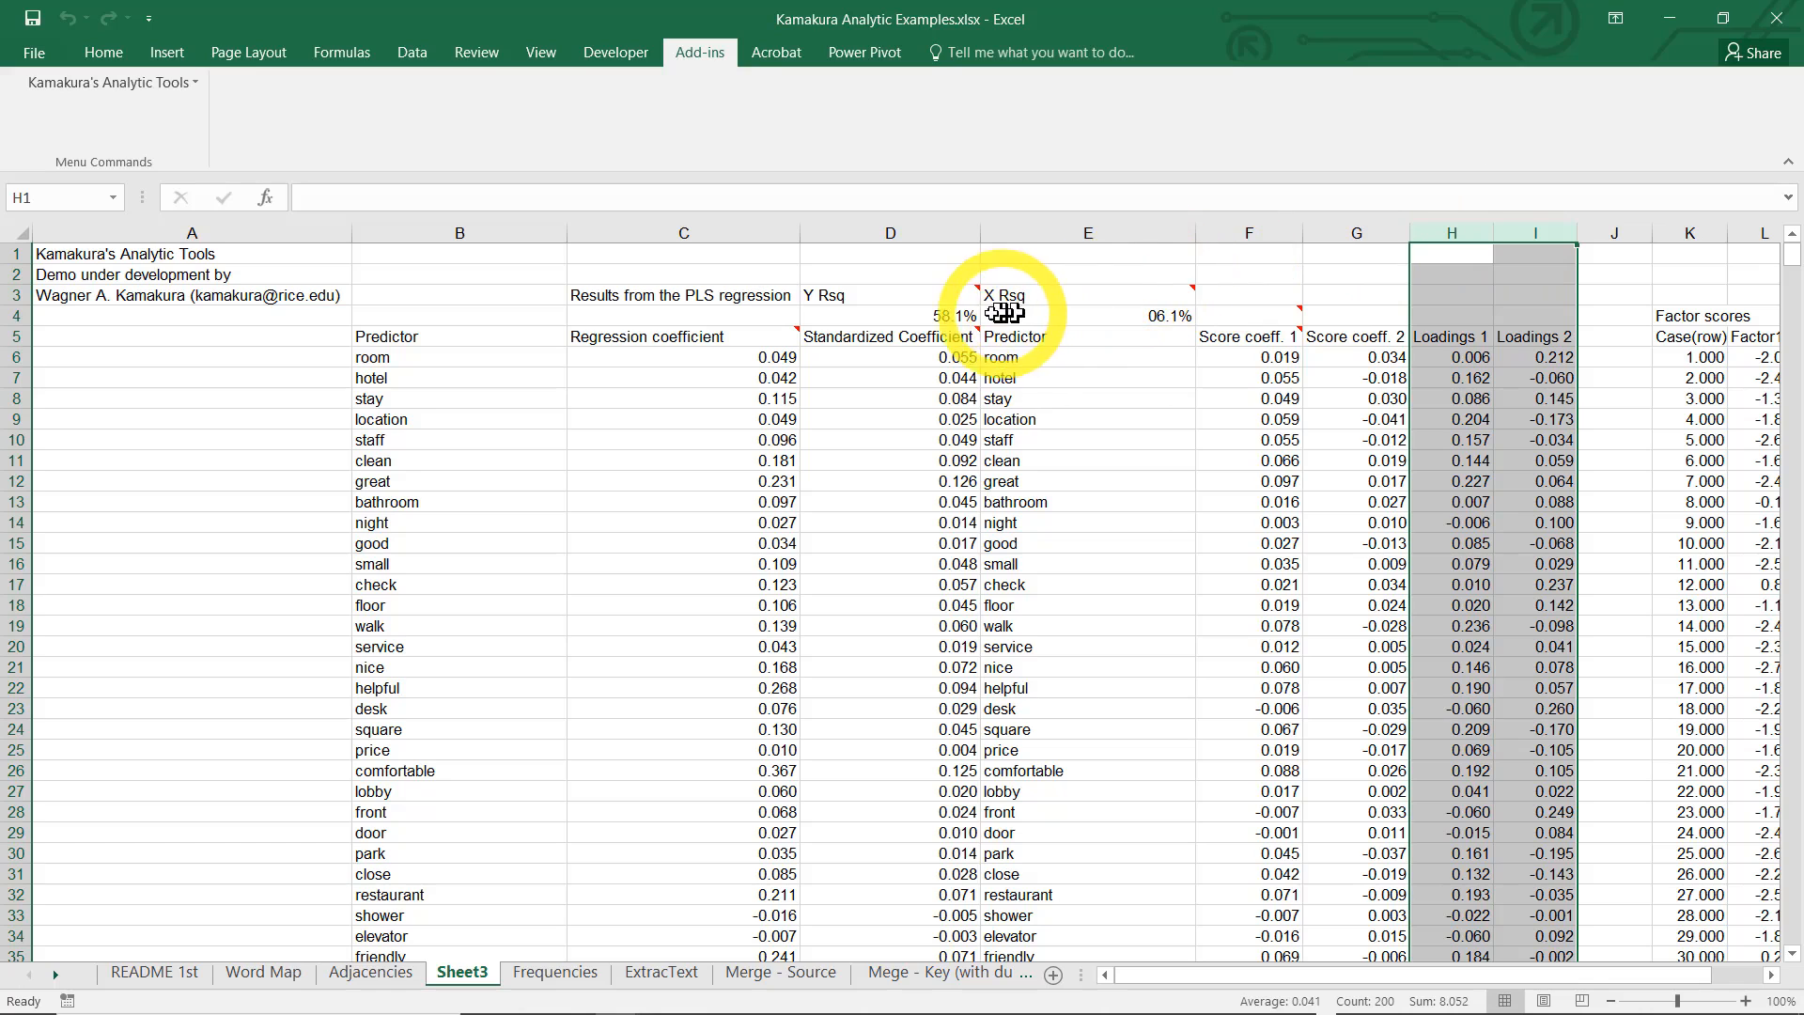
pyautogui.click(934, 314)
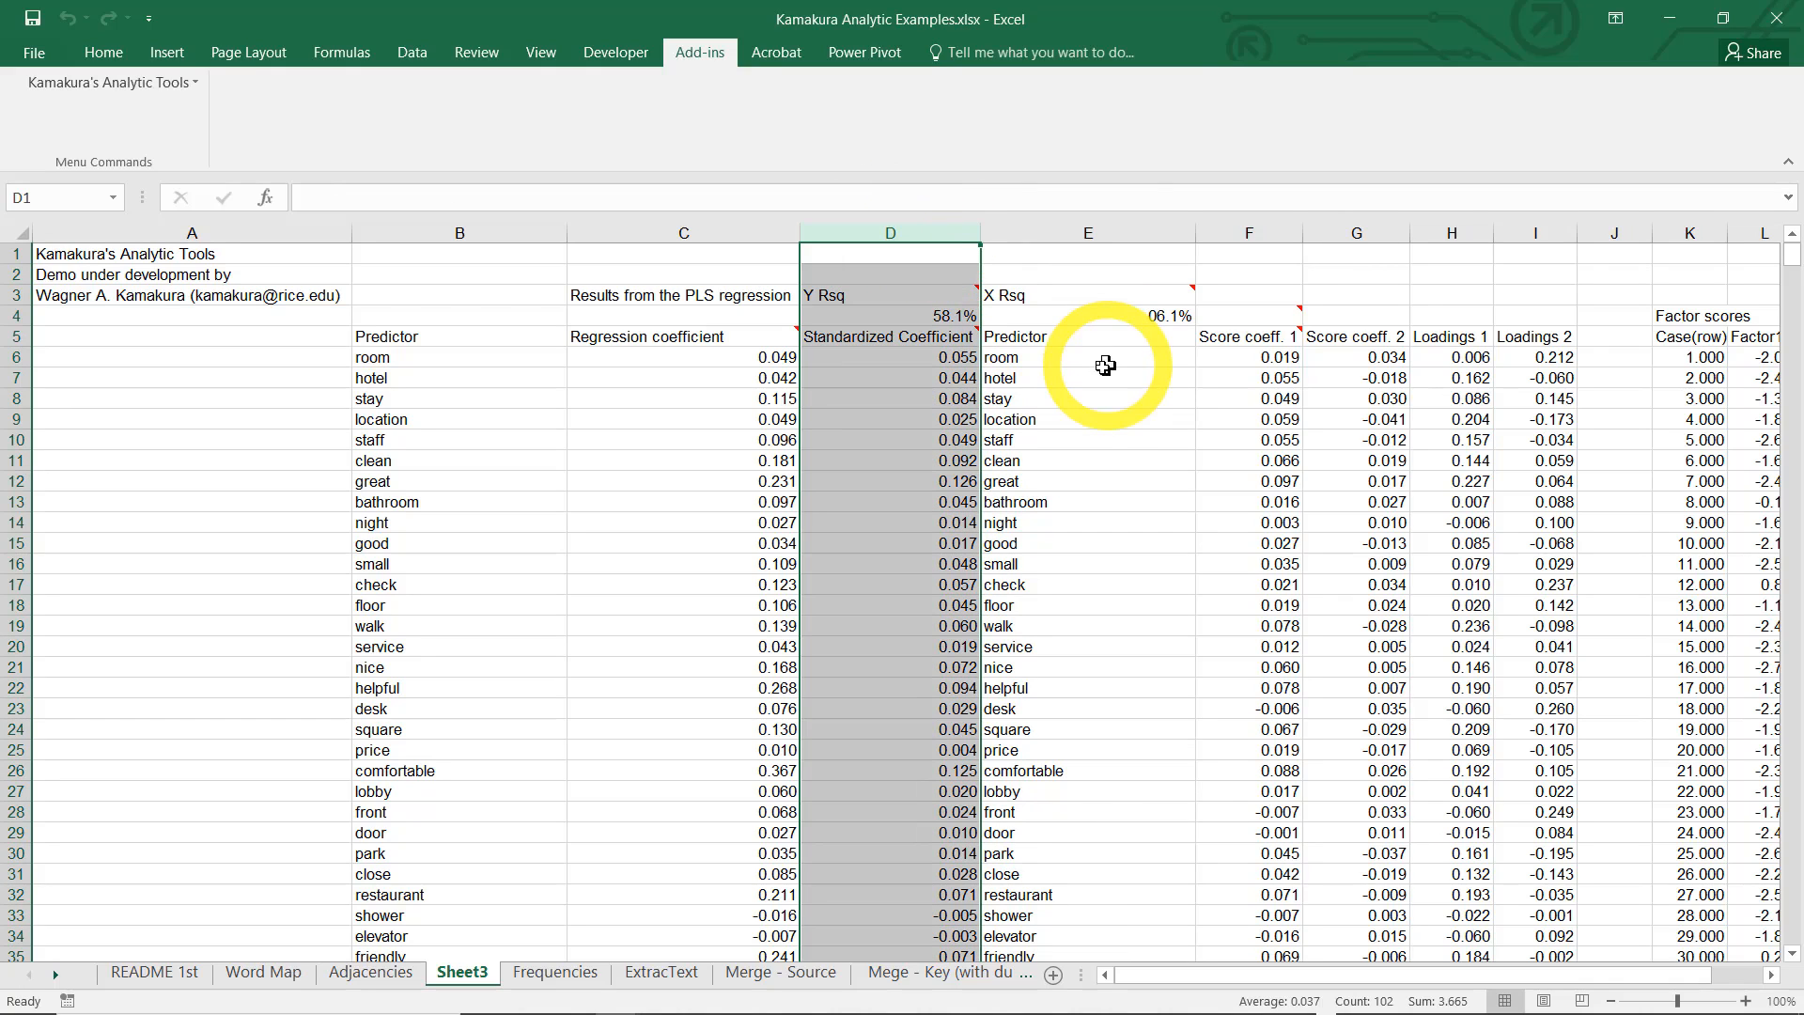
# Format the top 10 standardized coefficients in D6:D104 conditionally with Green Fill with Dark Green Text
pyautogui.click(944, 357)
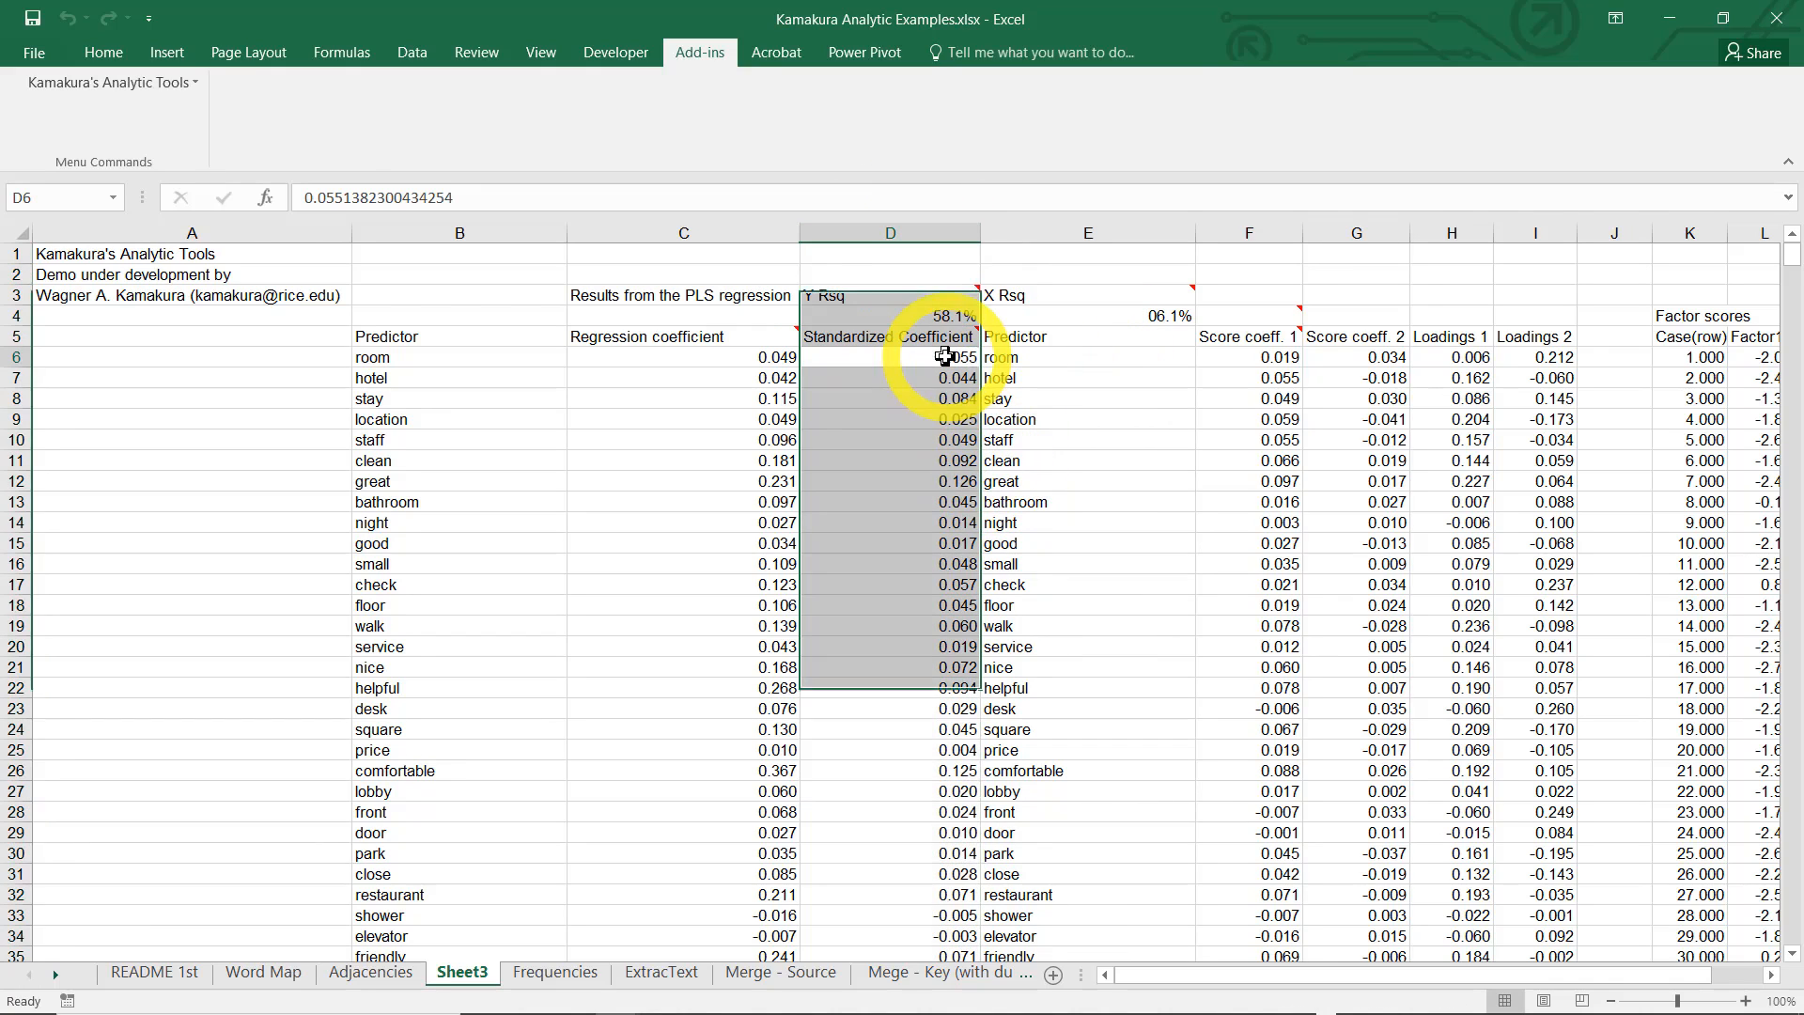
pyautogui.hotkey('shift', 'End')
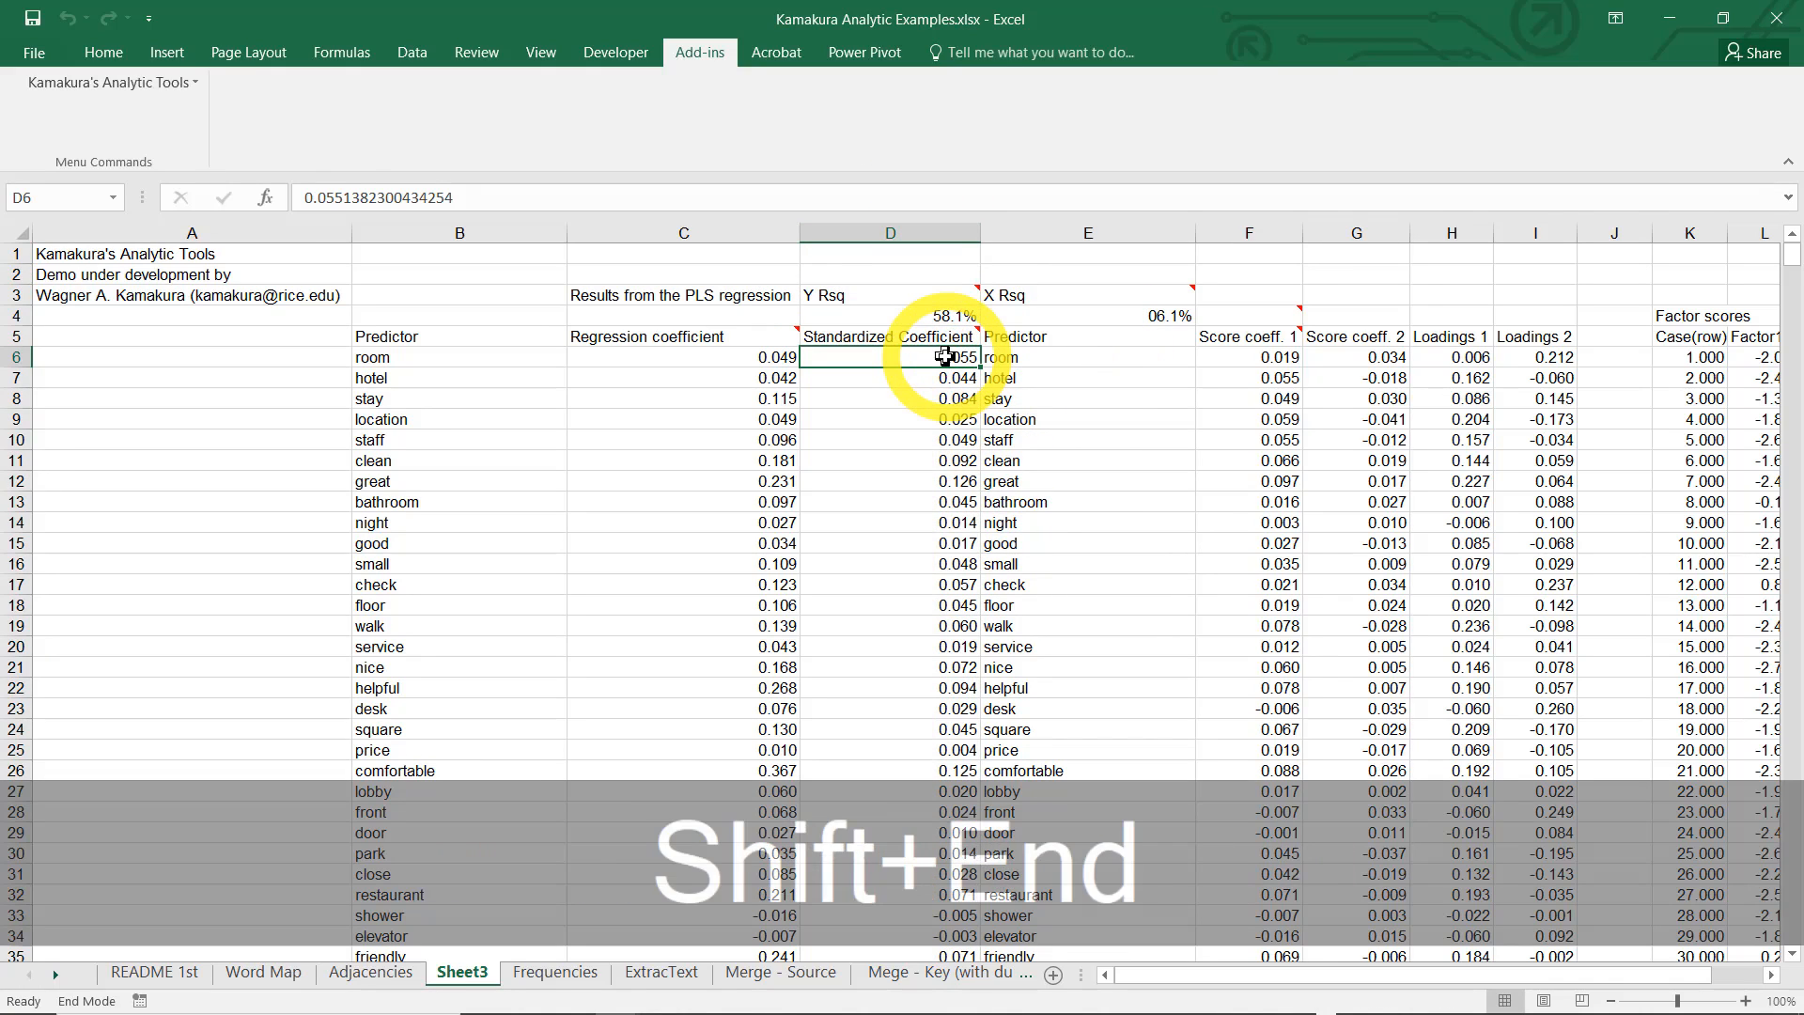
pyautogui.hotkey('shift', 'Down')
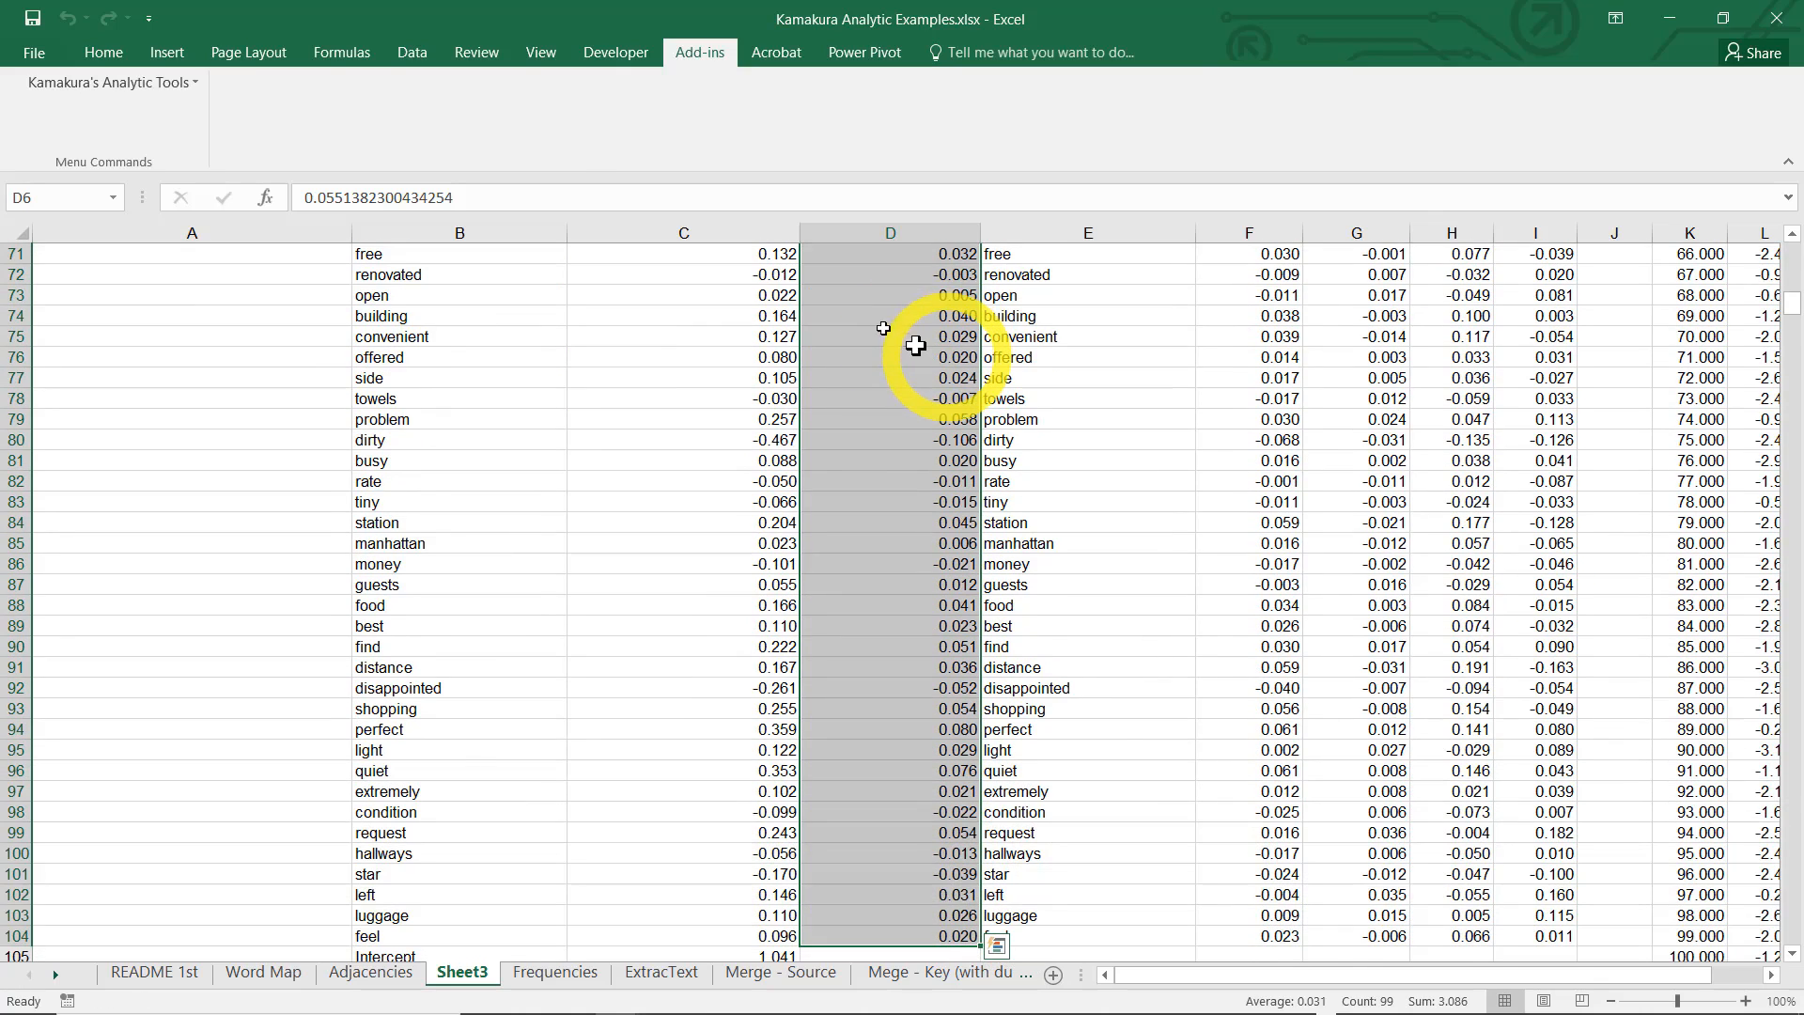
pyautogui.click(104, 52)
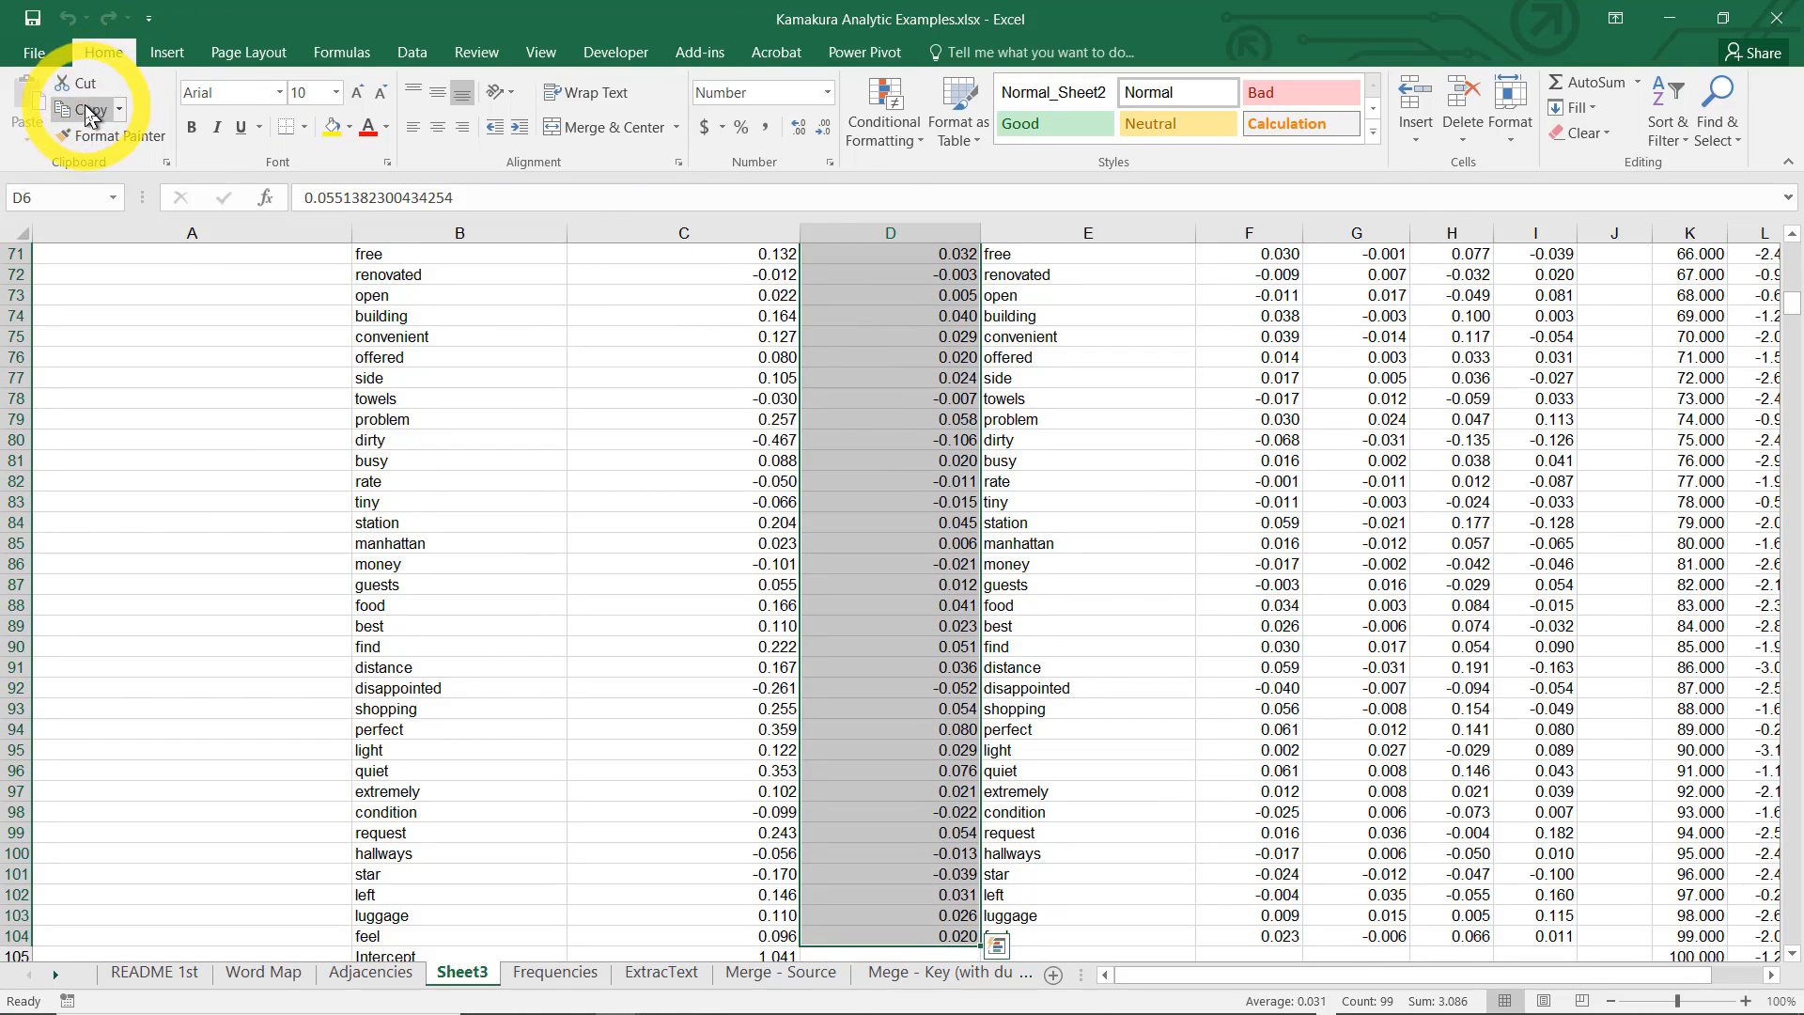
pyautogui.click(883, 121)
pyautogui.moveTo(996, 225)
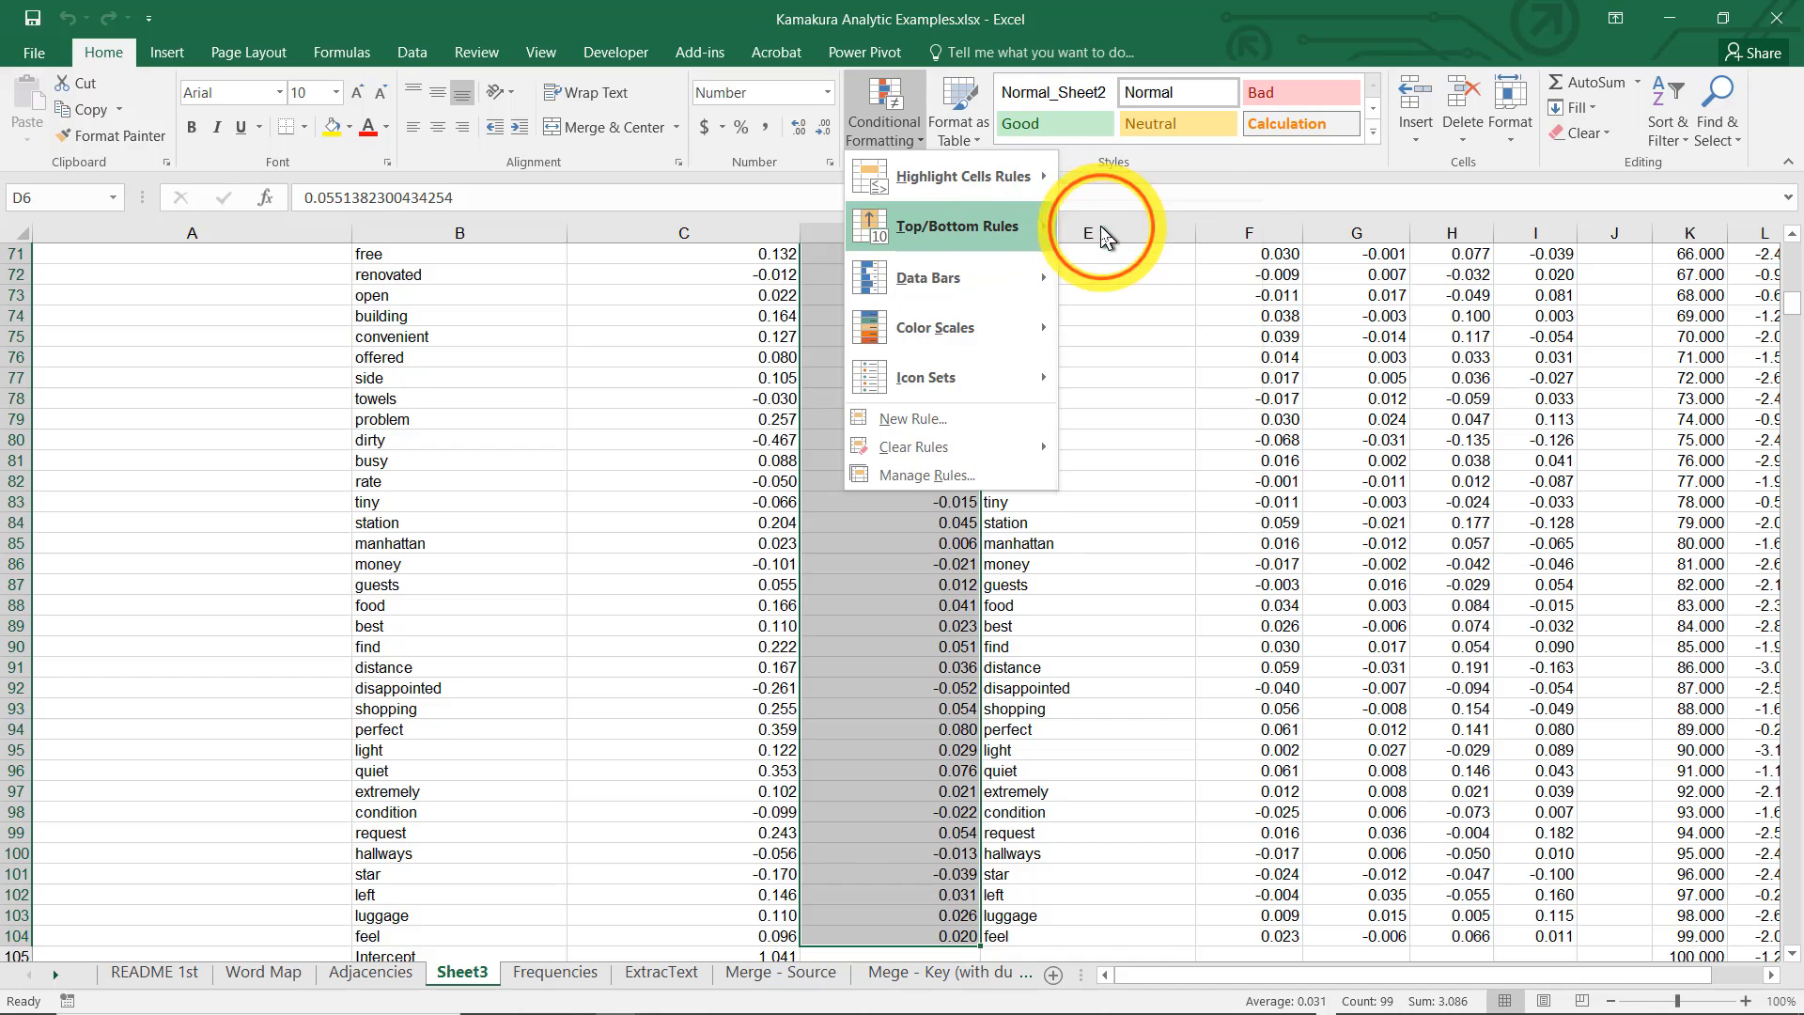
pyautogui.click(1099, 231)
pyautogui.click(595, 534)
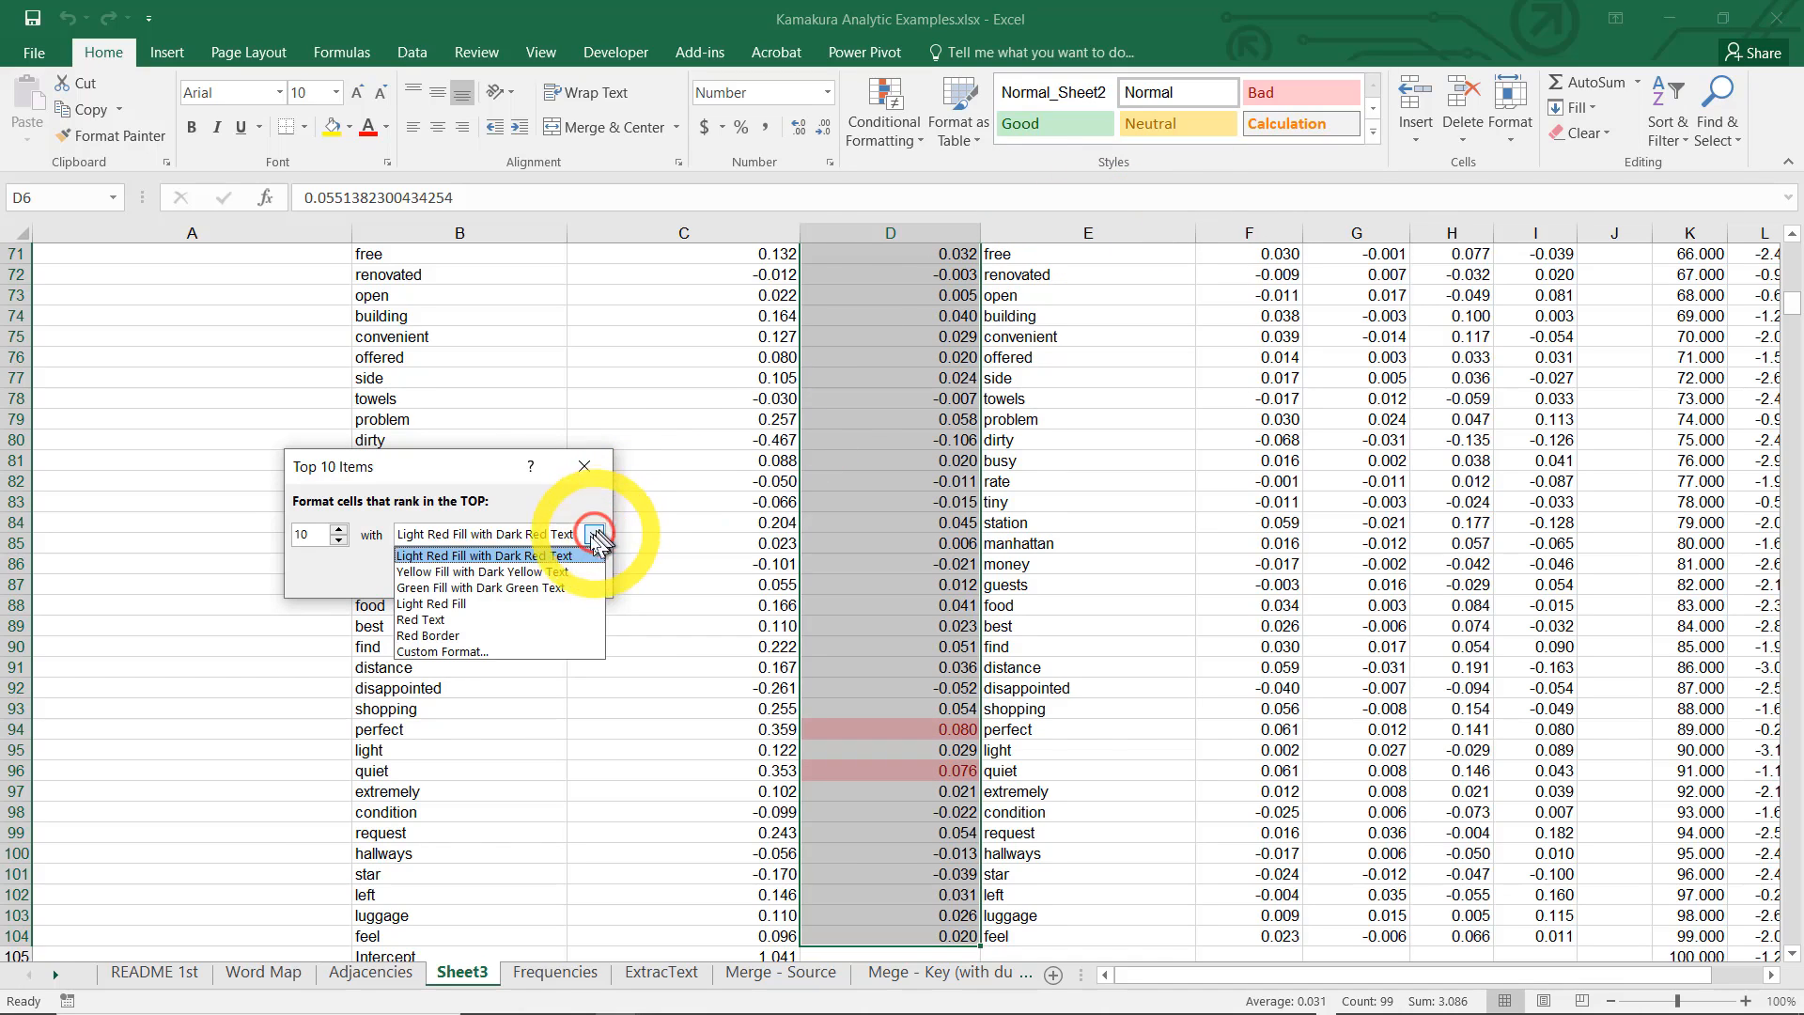
pyautogui.click(563, 590)
pyautogui.click(475, 575)
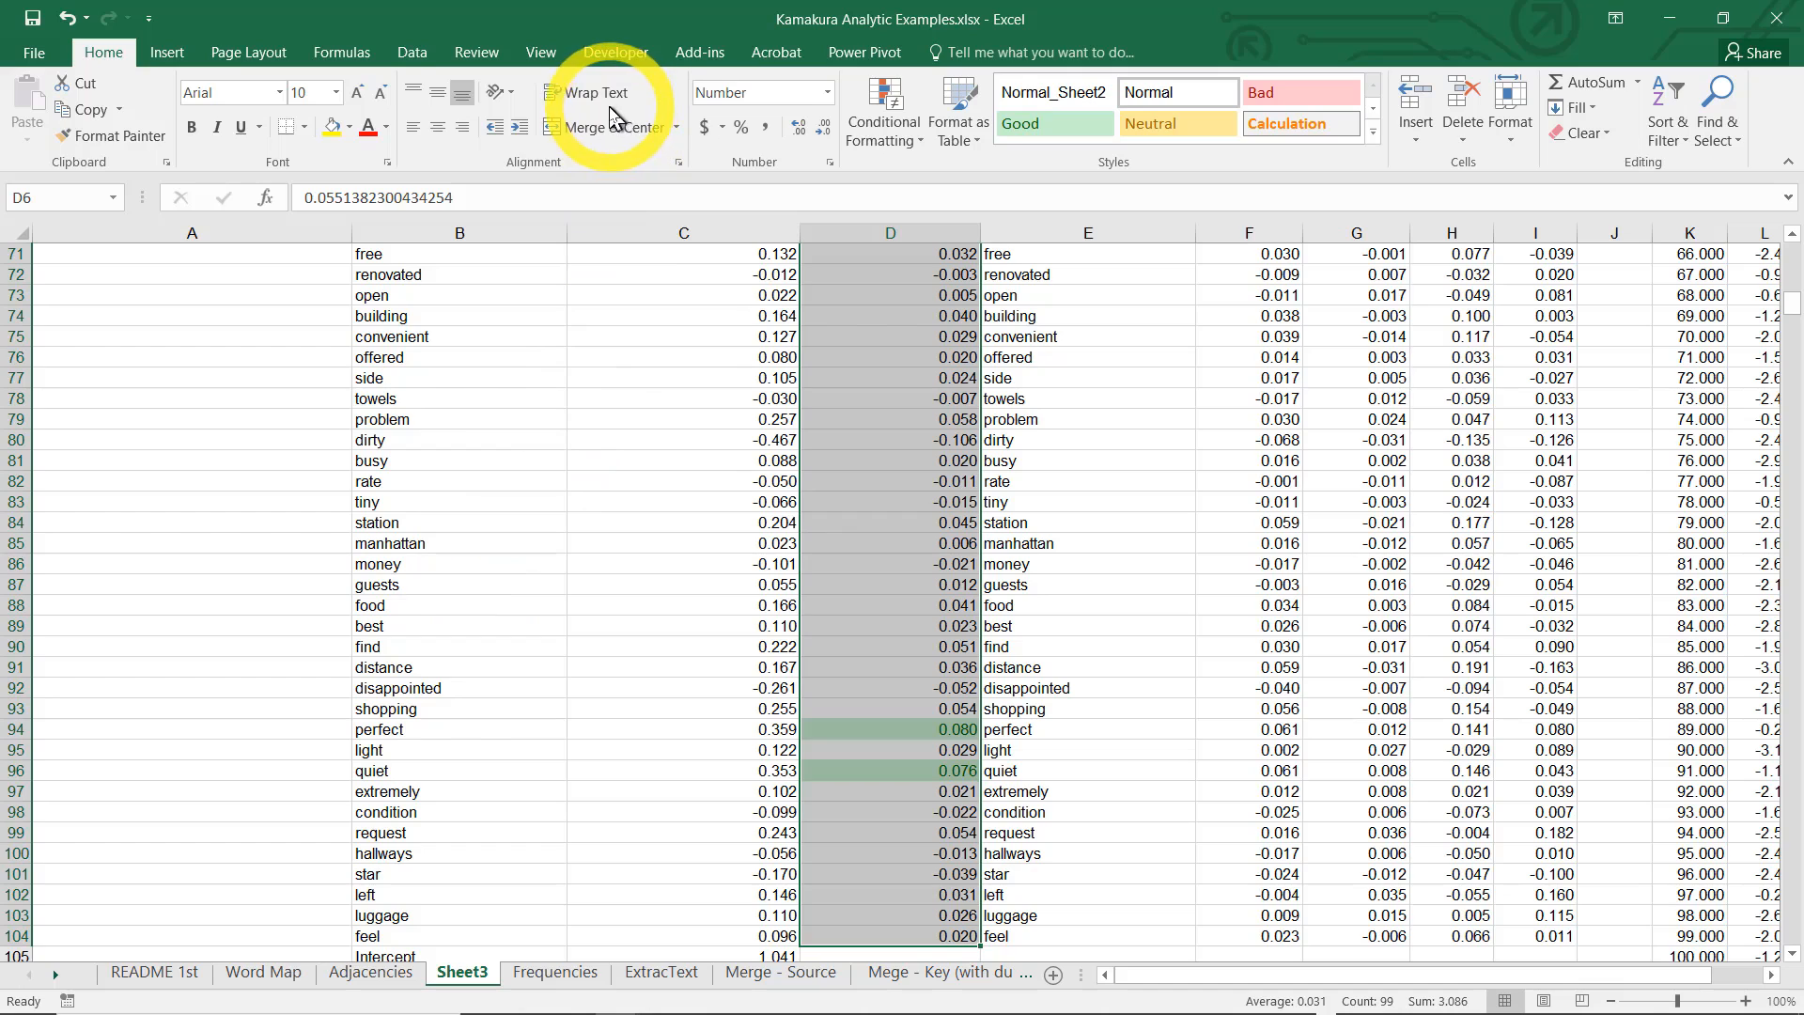
# Highlight the bottom 10 standardized coefficients conditionally with the default light red fill
pyautogui.click(878, 136)
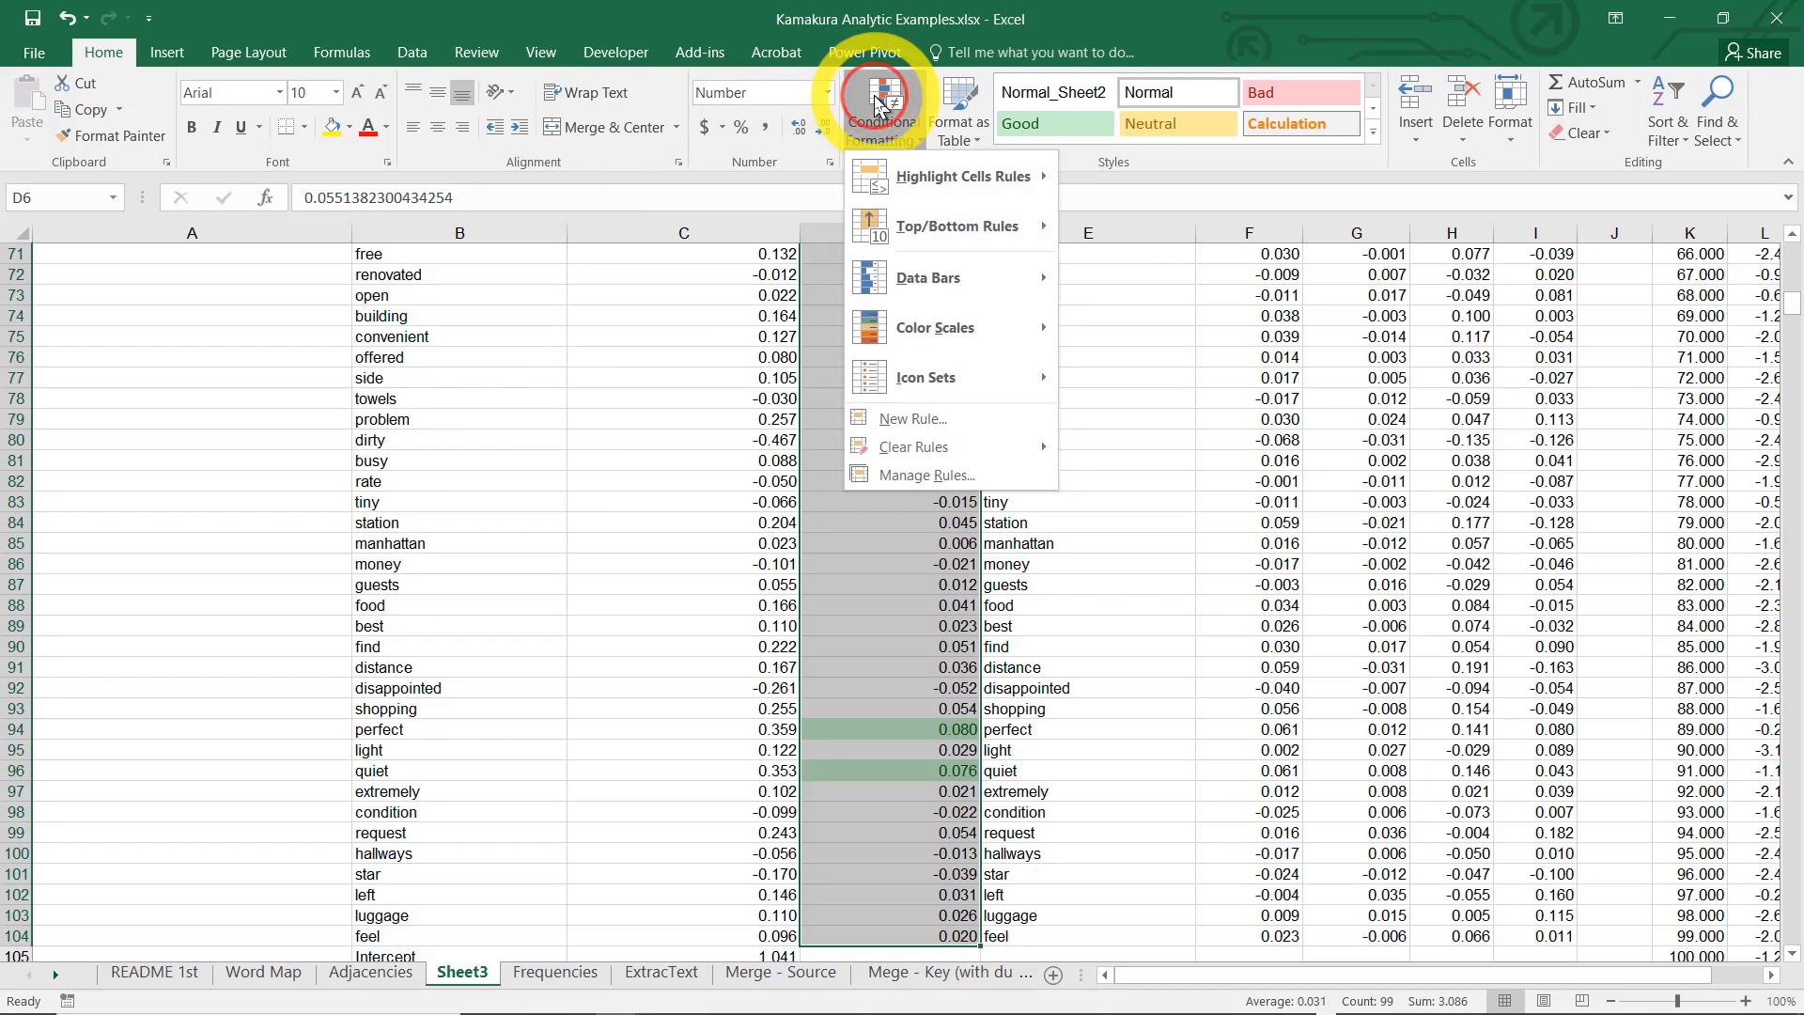
pyautogui.moveTo(957, 227)
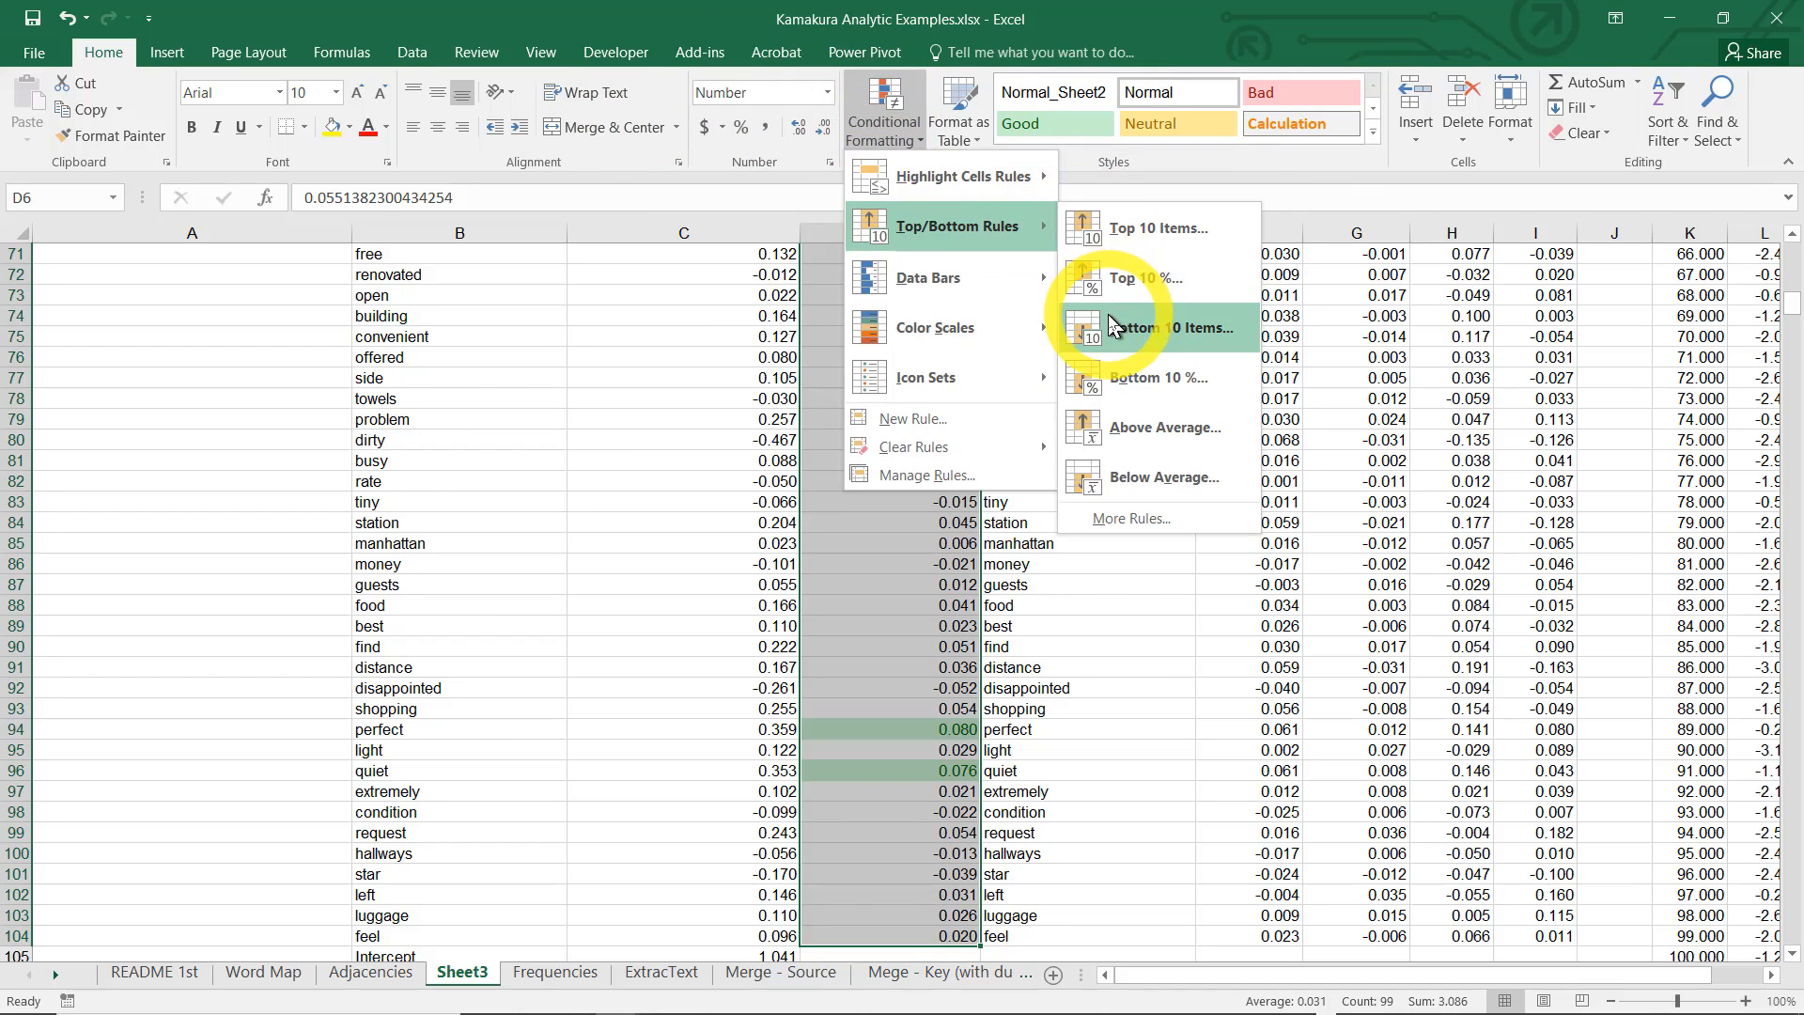
pyautogui.click(1112, 324)
pyautogui.press('Return')
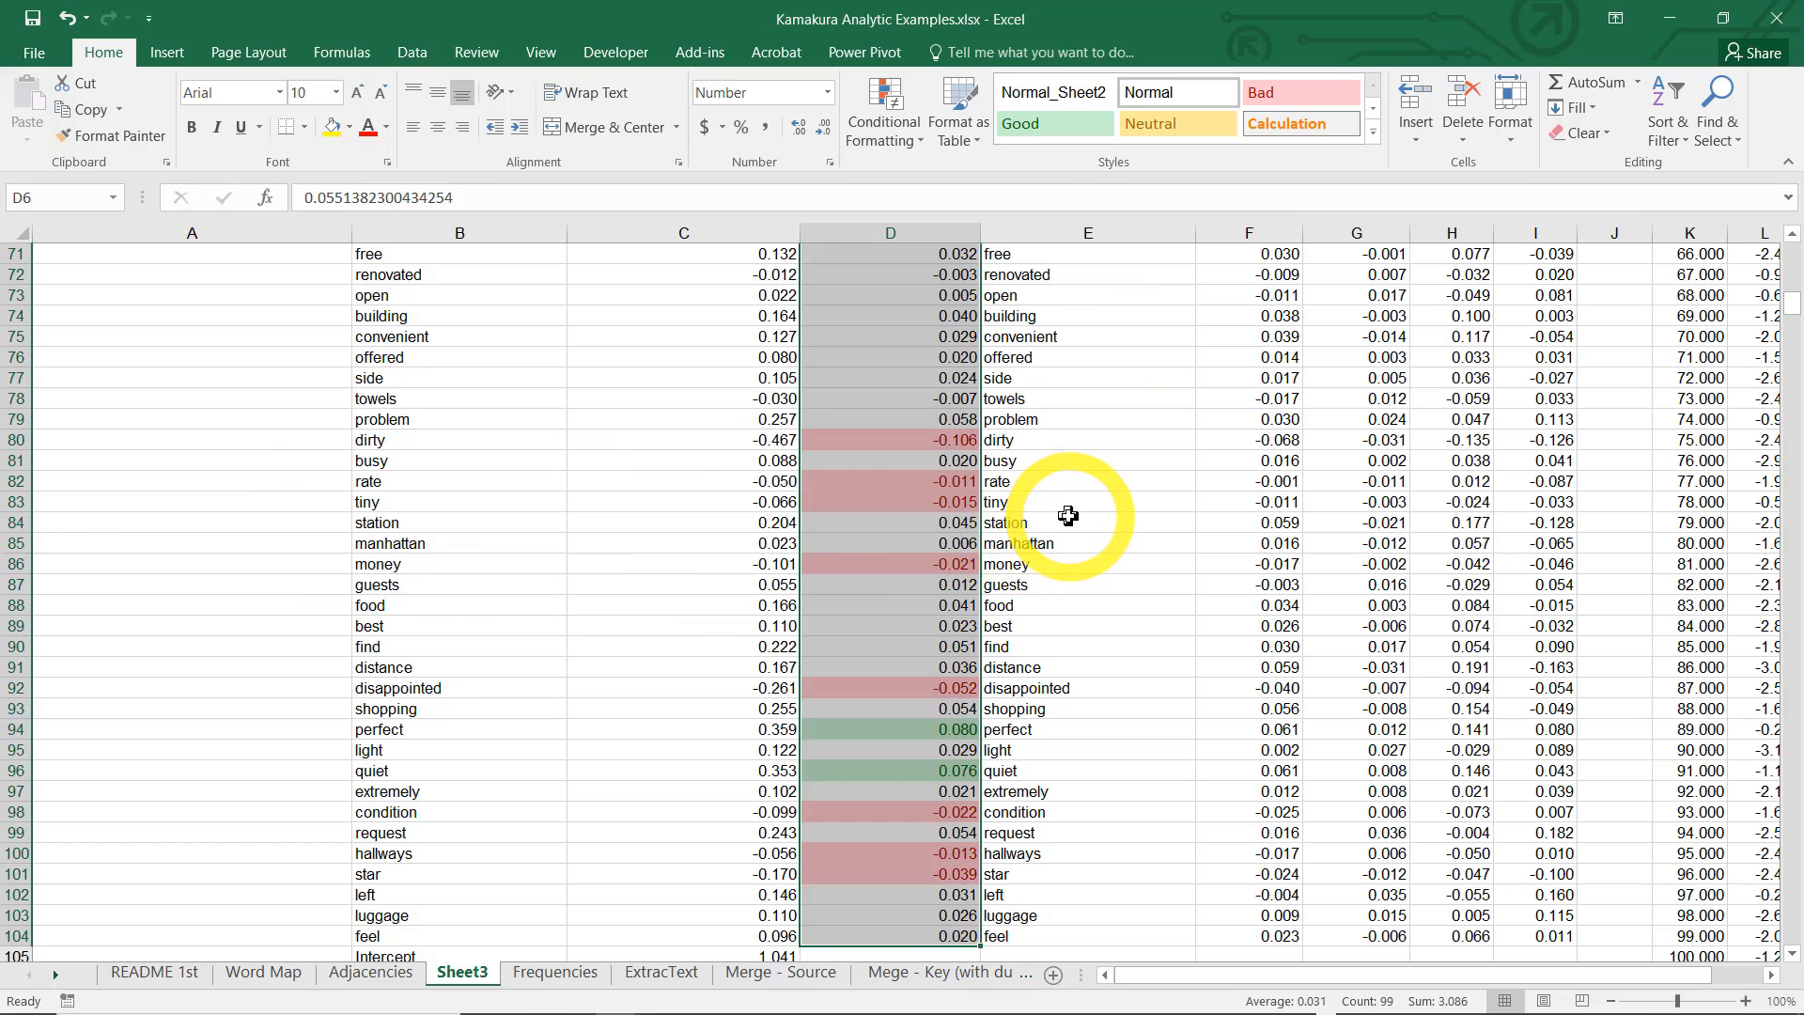
# Look down the standardized coefficients from the column heading for the words highlighted as strongest positive and negative predictors
pyautogui.hotkey('ctrl', 'Up')
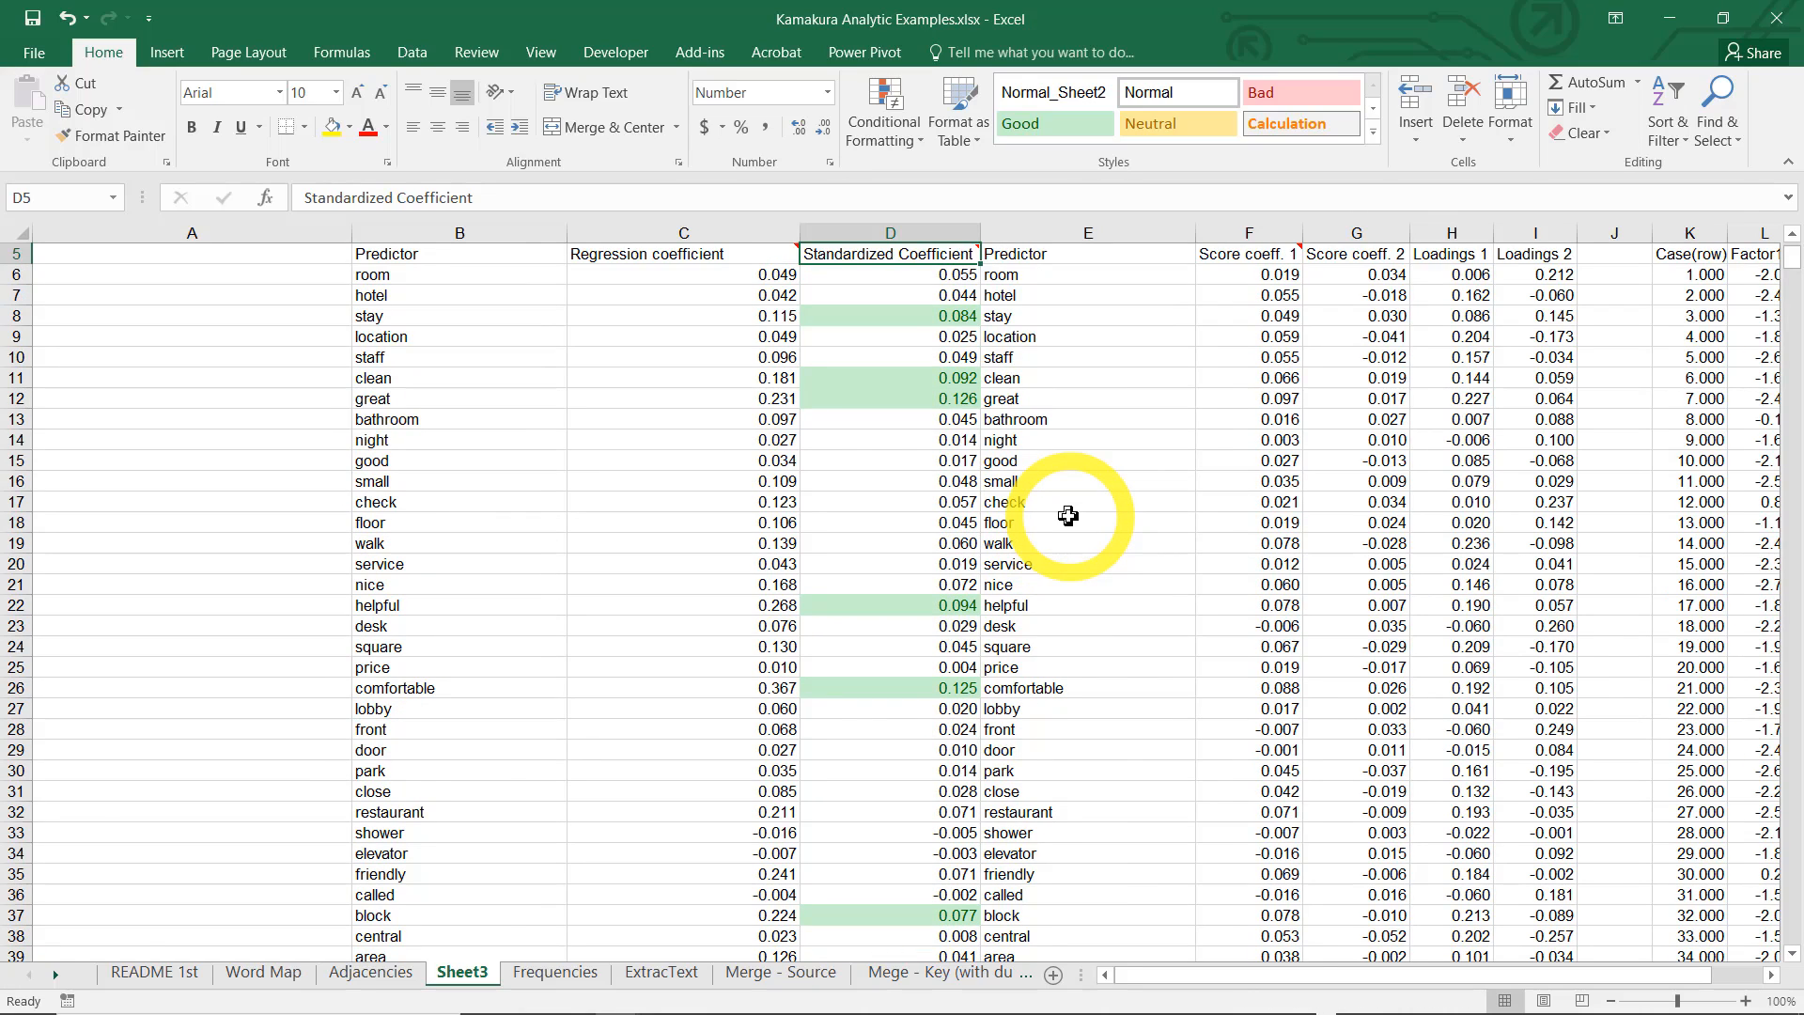
pyautogui.press('Down')
pyautogui.press('Down')
pyautogui.press('Down')
pyautogui.press('Down')
pyautogui.press('Down')
pyautogui.press('Down')
pyautogui.press('Down')
pyautogui.press('Down')
pyautogui.press('Down')
pyautogui.press('Down')
pyautogui.press('Down')
pyautogui.press('Down')
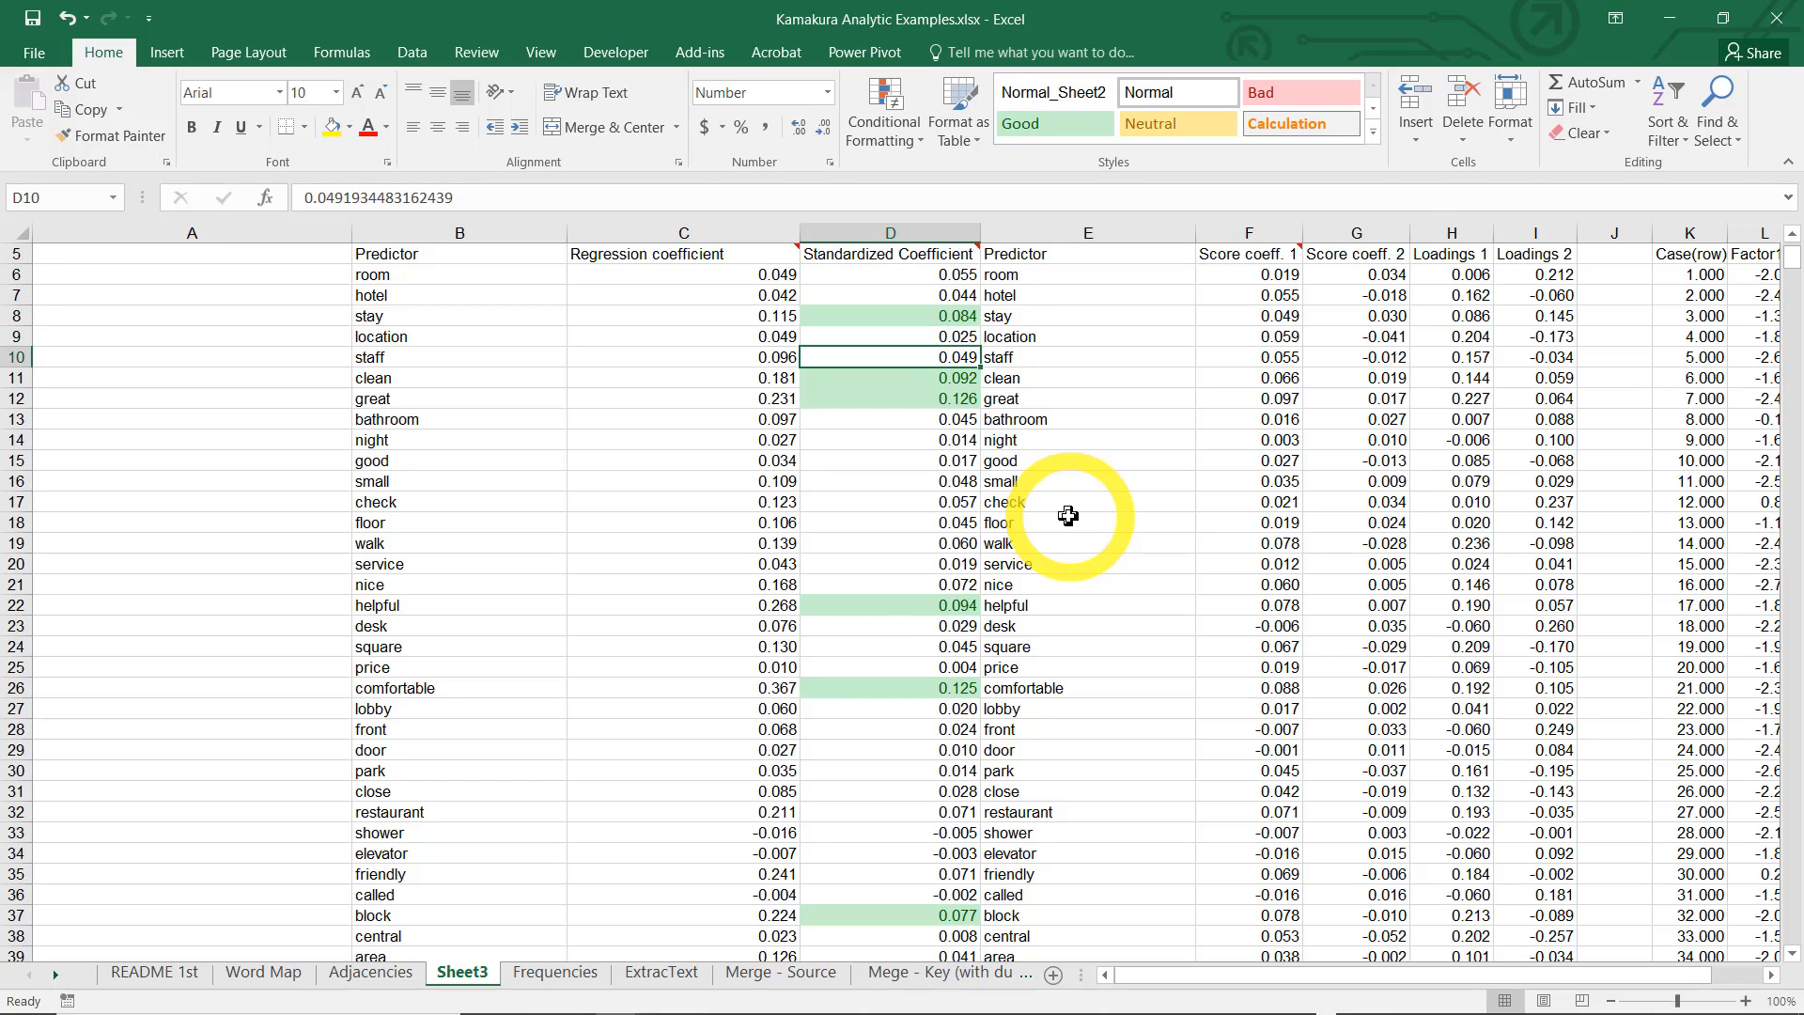
pyautogui.press('Down')
pyautogui.press('Down')
pyautogui.press('Down')
pyautogui.press('Down')
pyautogui.press('Down')
pyautogui.press('Down')
pyautogui.press('Down')
pyautogui.press('Down')
pyautogui.press('Down')
pyautogui.press('Down')
pyautogui.press('Down')
pyautogui.press('Down')
pyautogui.press('Down')
pyautogui.press('Down')
pyautogui.press('Down')
pyautogui.press('Down')
pyautogui.press('Down')
pyautogui.press('Down')
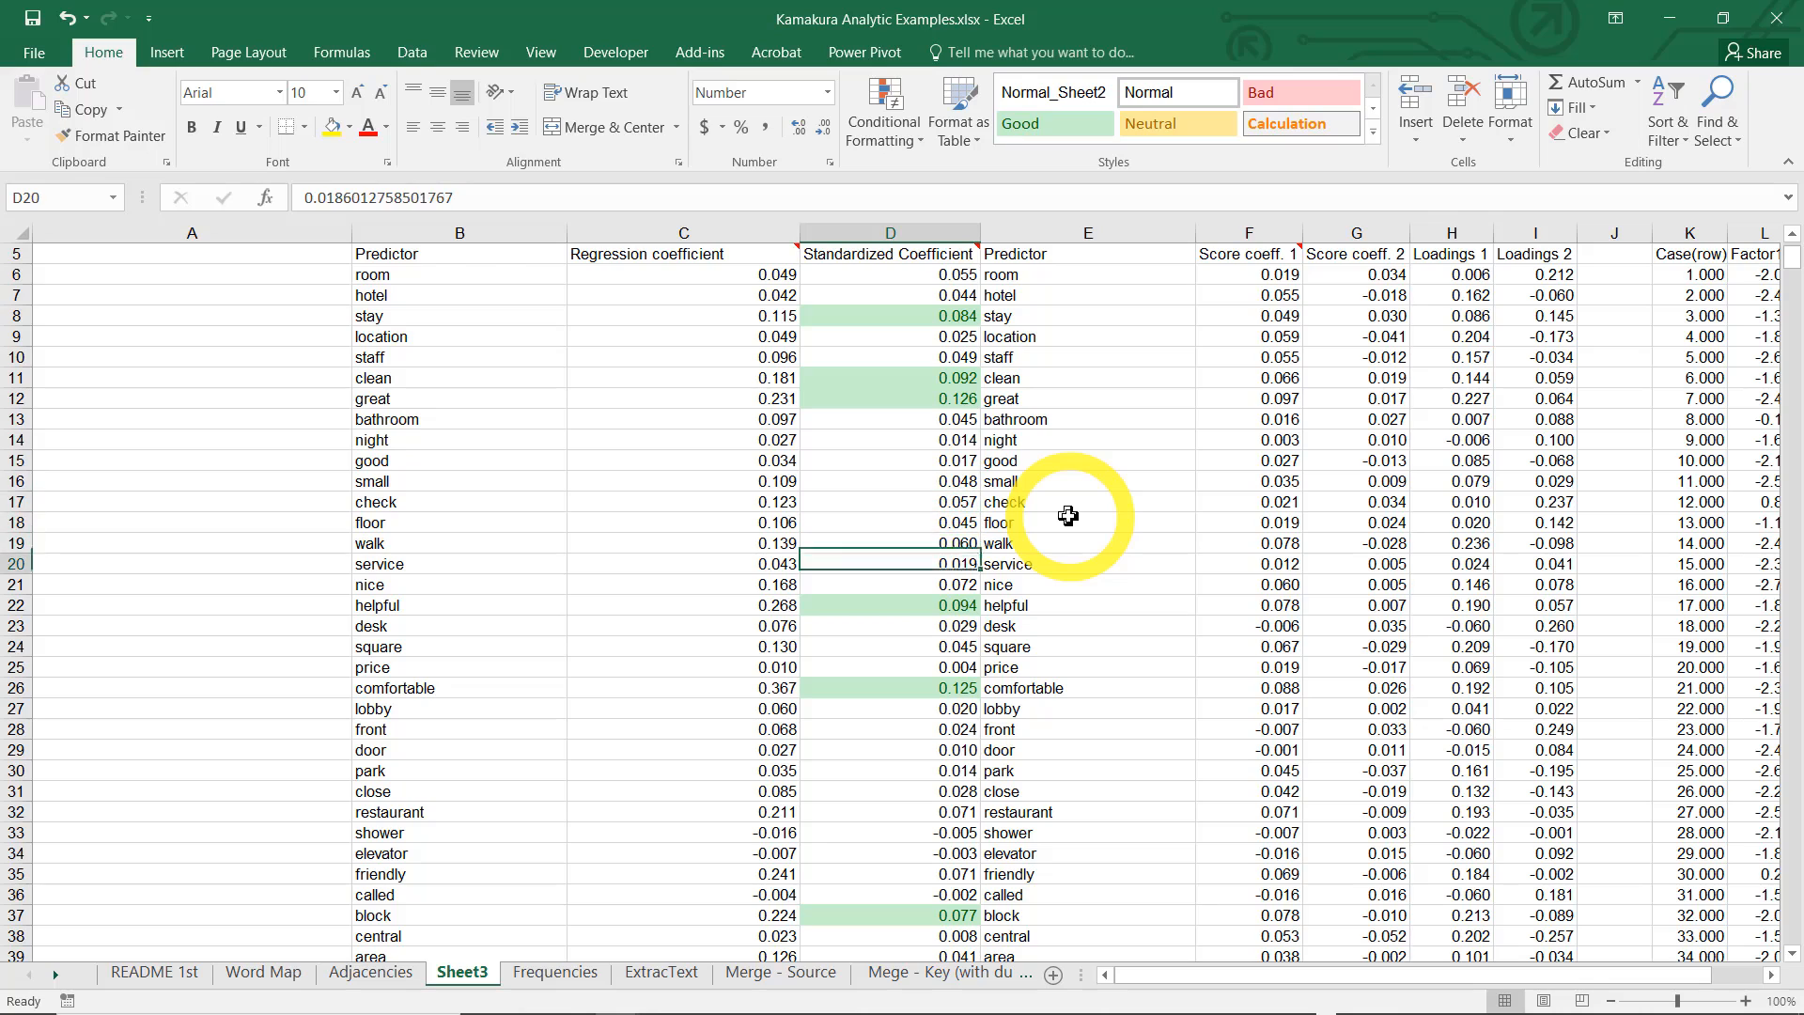
pyautogui.press('Down')
pyautogui.press('Down')
pyautogui.press('Down')
pyautogui.press('Down')
pyautogui.press('Down')
pyautogui.press('Down')
pyautogui.press('Down')
pyautogui.press('Down')
pyautogui.press('Down')
pyautogui.press('Down')
pyautogui.press('Down')
pyautogui.press('Down')
pyautogui.press('Down')
pyautogui.press('Down')
pyautogui.press('Down')
pyautogui.press('Down')
pyautogui.press('Down')
pyautogui.press('Down')
pyautogui.press('Down')
pyautogui.press('Down')
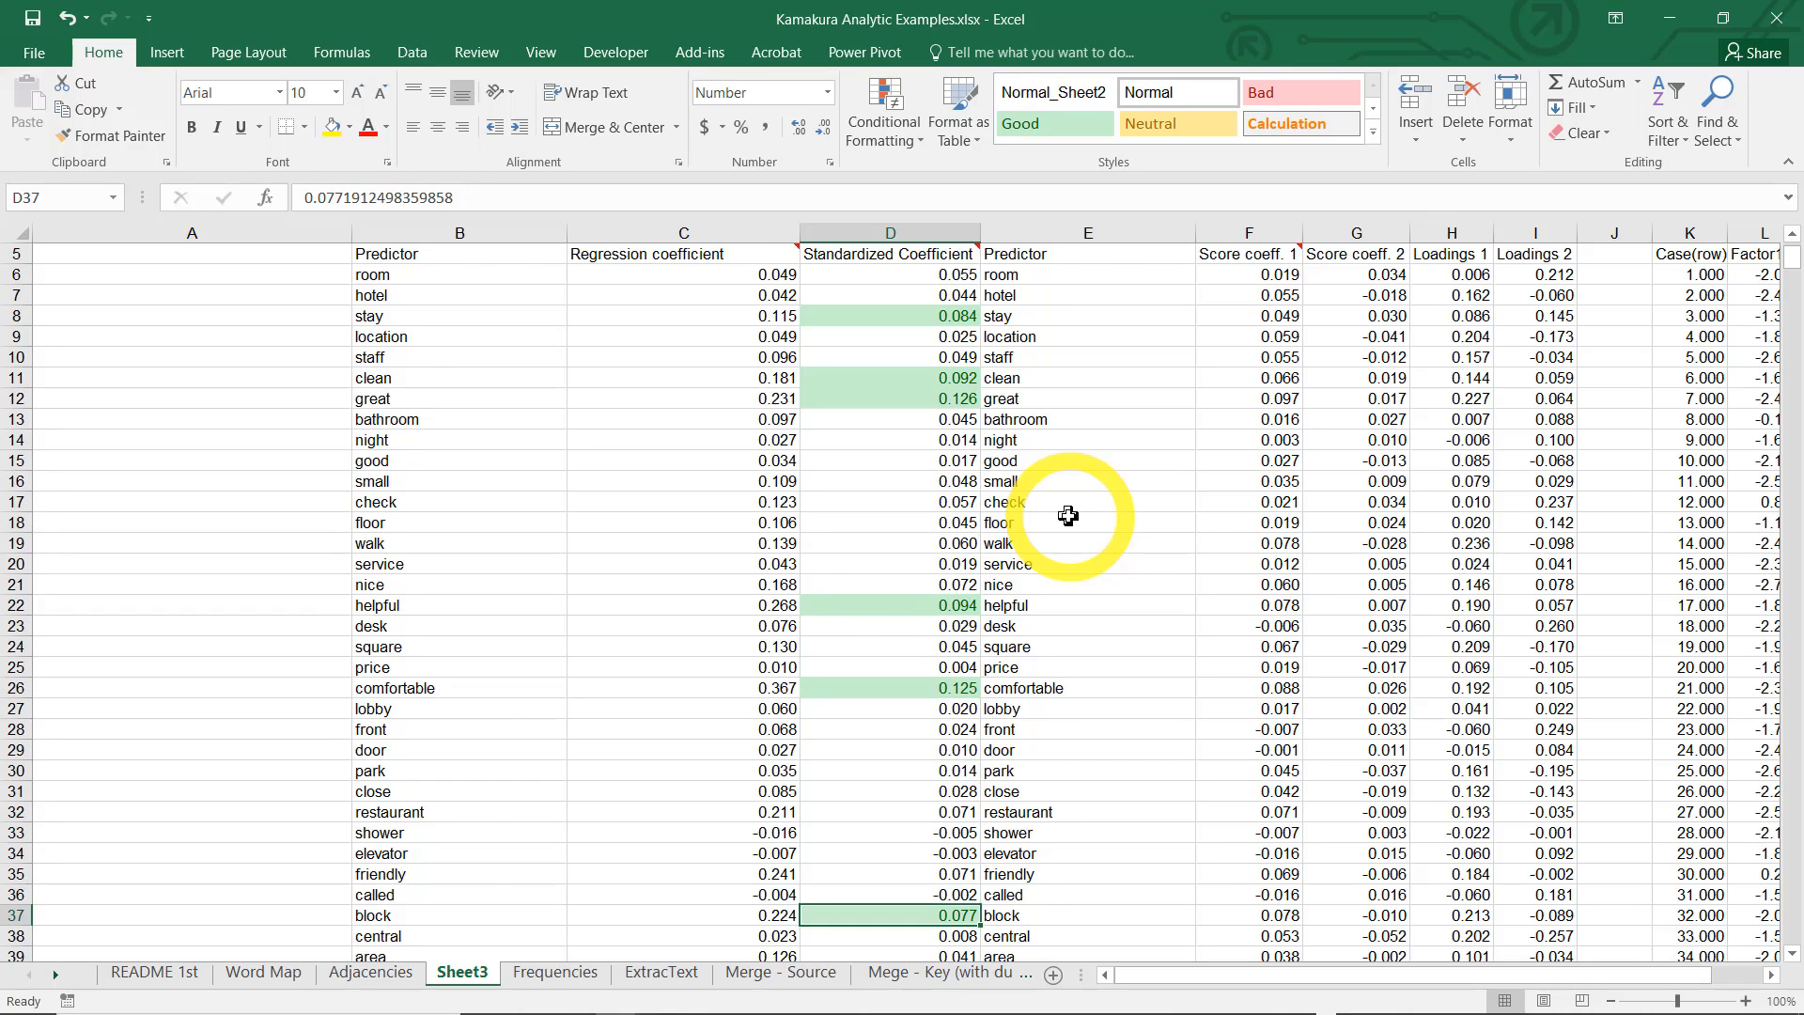
pyautogui.press('Down')
pyautogui.press('Down')
pyautogui.press('Down')
pyautogui.press('Down')
pyautogui.press('Down')
pyautogui.press('Down')
pyautogui.press('Down')
pyautogui.press('Down')
pyautogui.press('Down')
pyautogui.press('Down')
pyautogui.press('Down')
pyautogui.press('Down')
pyautogui.press('Down')
pyautogui.press('Down')
pyautogui.press('Down')
pyautogui.press('Down')
pyautogui.press('Down')
pyautogui.press('Down')
pyautogui.press('Down')
pyautogui.press('Down')
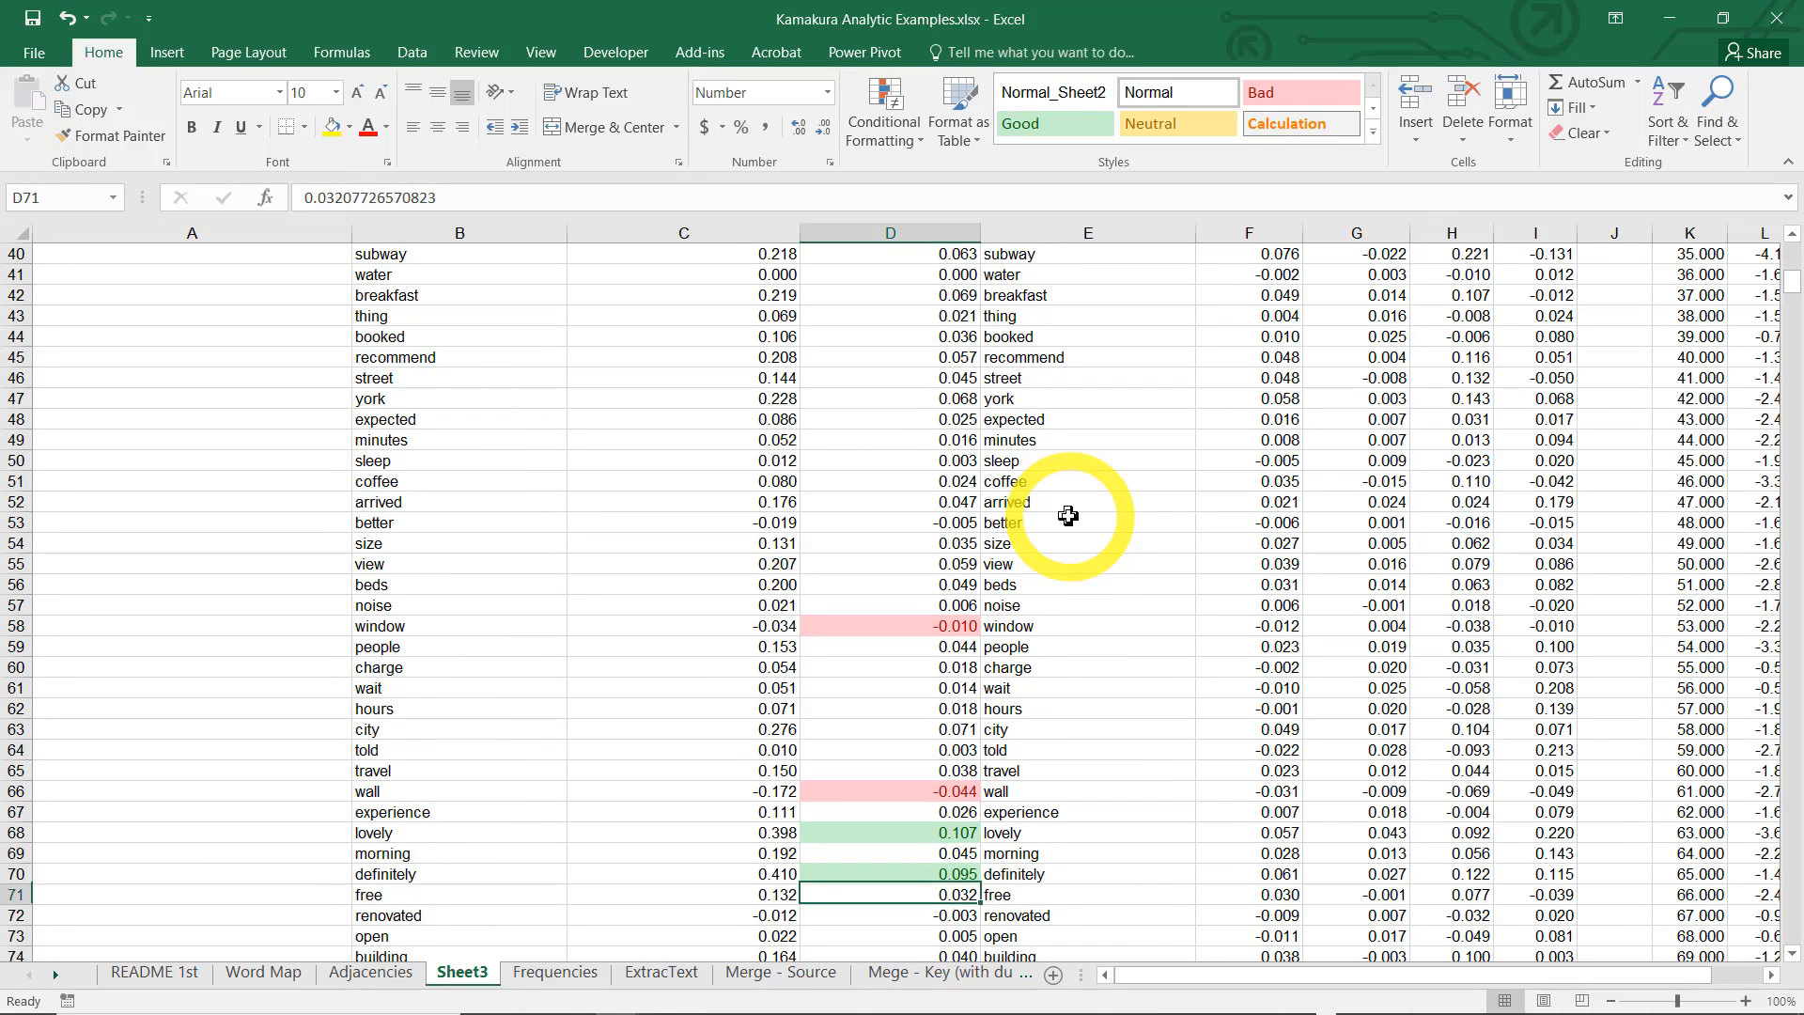
# Check the highlighted standardized coefficients through the end of the predictor list and back up to the word central
pyautogui.press('Up')
pyautogui.press('Up')
pyautogui.press('Up')
pyautogui.press('Up')
pyautogui.press('Up')
pyautogui.press('Up')
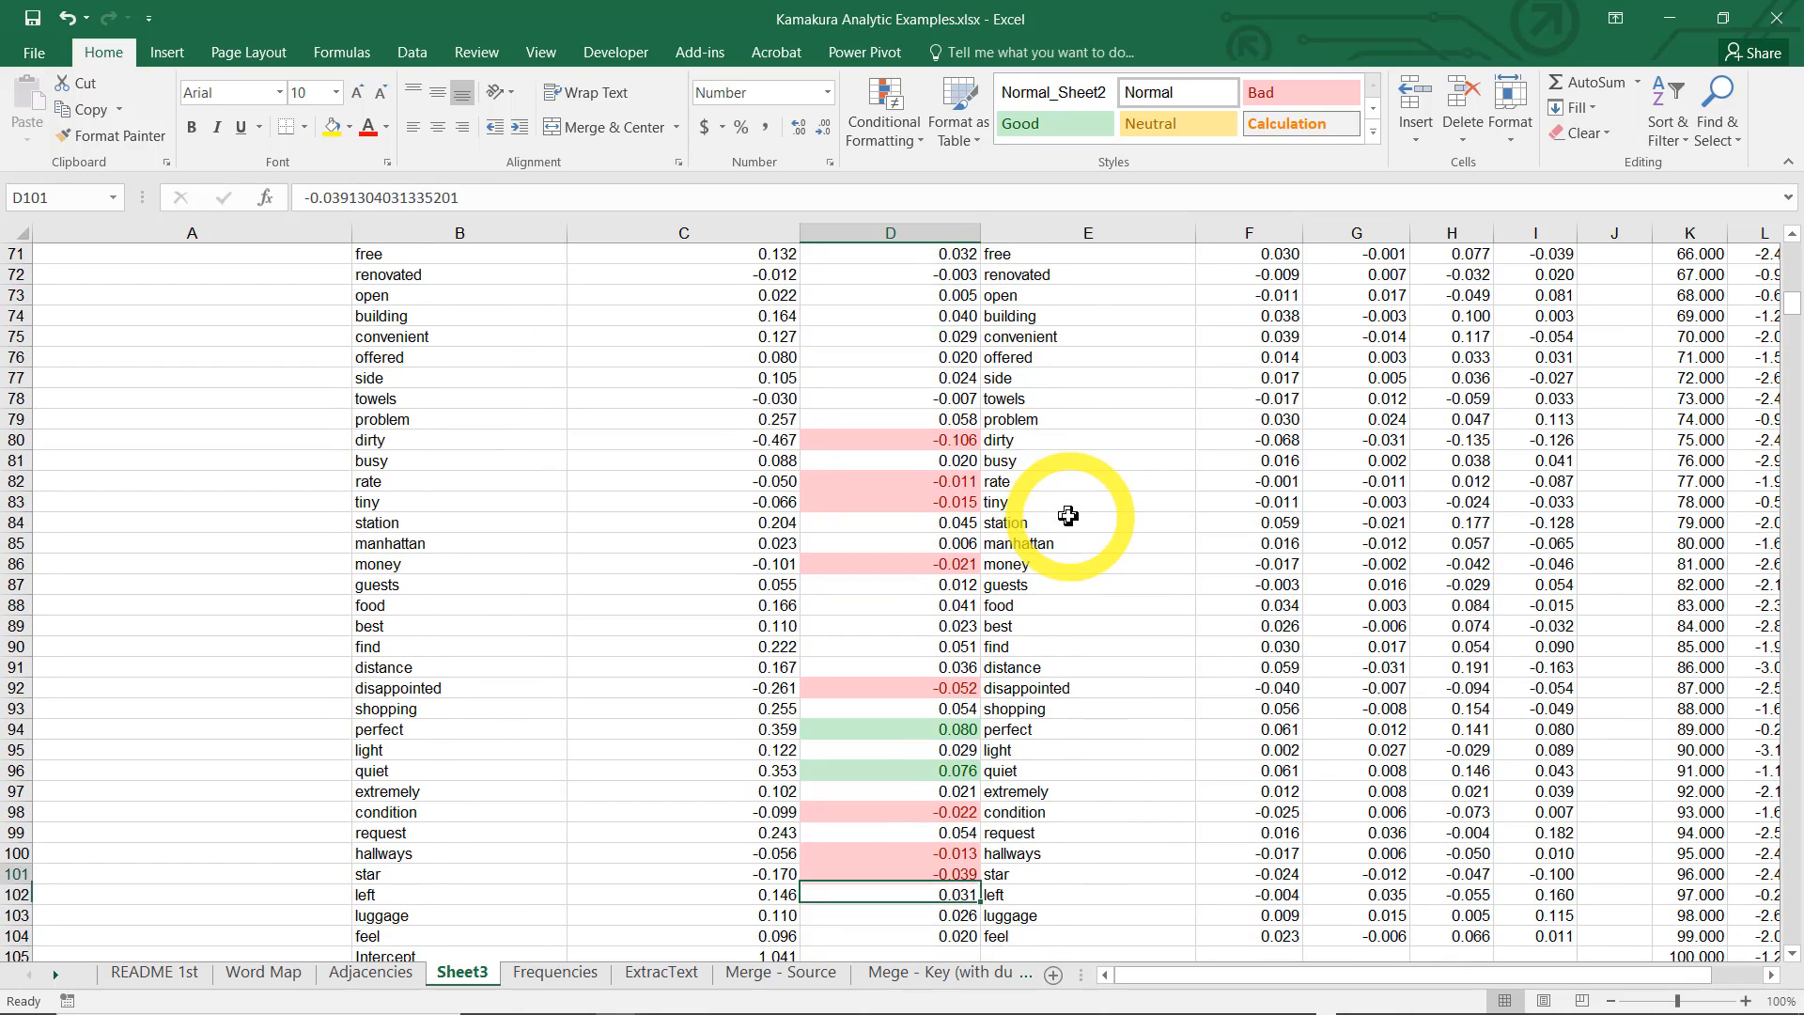
pyautogui.press('Down')
pyautogui.press('Down')
pyautogui.press('Down')
pyautogui.press('Down')
pyautogui.press('Down')
pyautogui.press('Down')
pyautogui.press('Down')
pyautogui.press('Down')
pyautogui.press('Down')
pyautogui.press('Down')
pyautogui.press('Down')
pyautogui.press('Down')
pyautogui.press('Down')
pyautogui.press('Down')
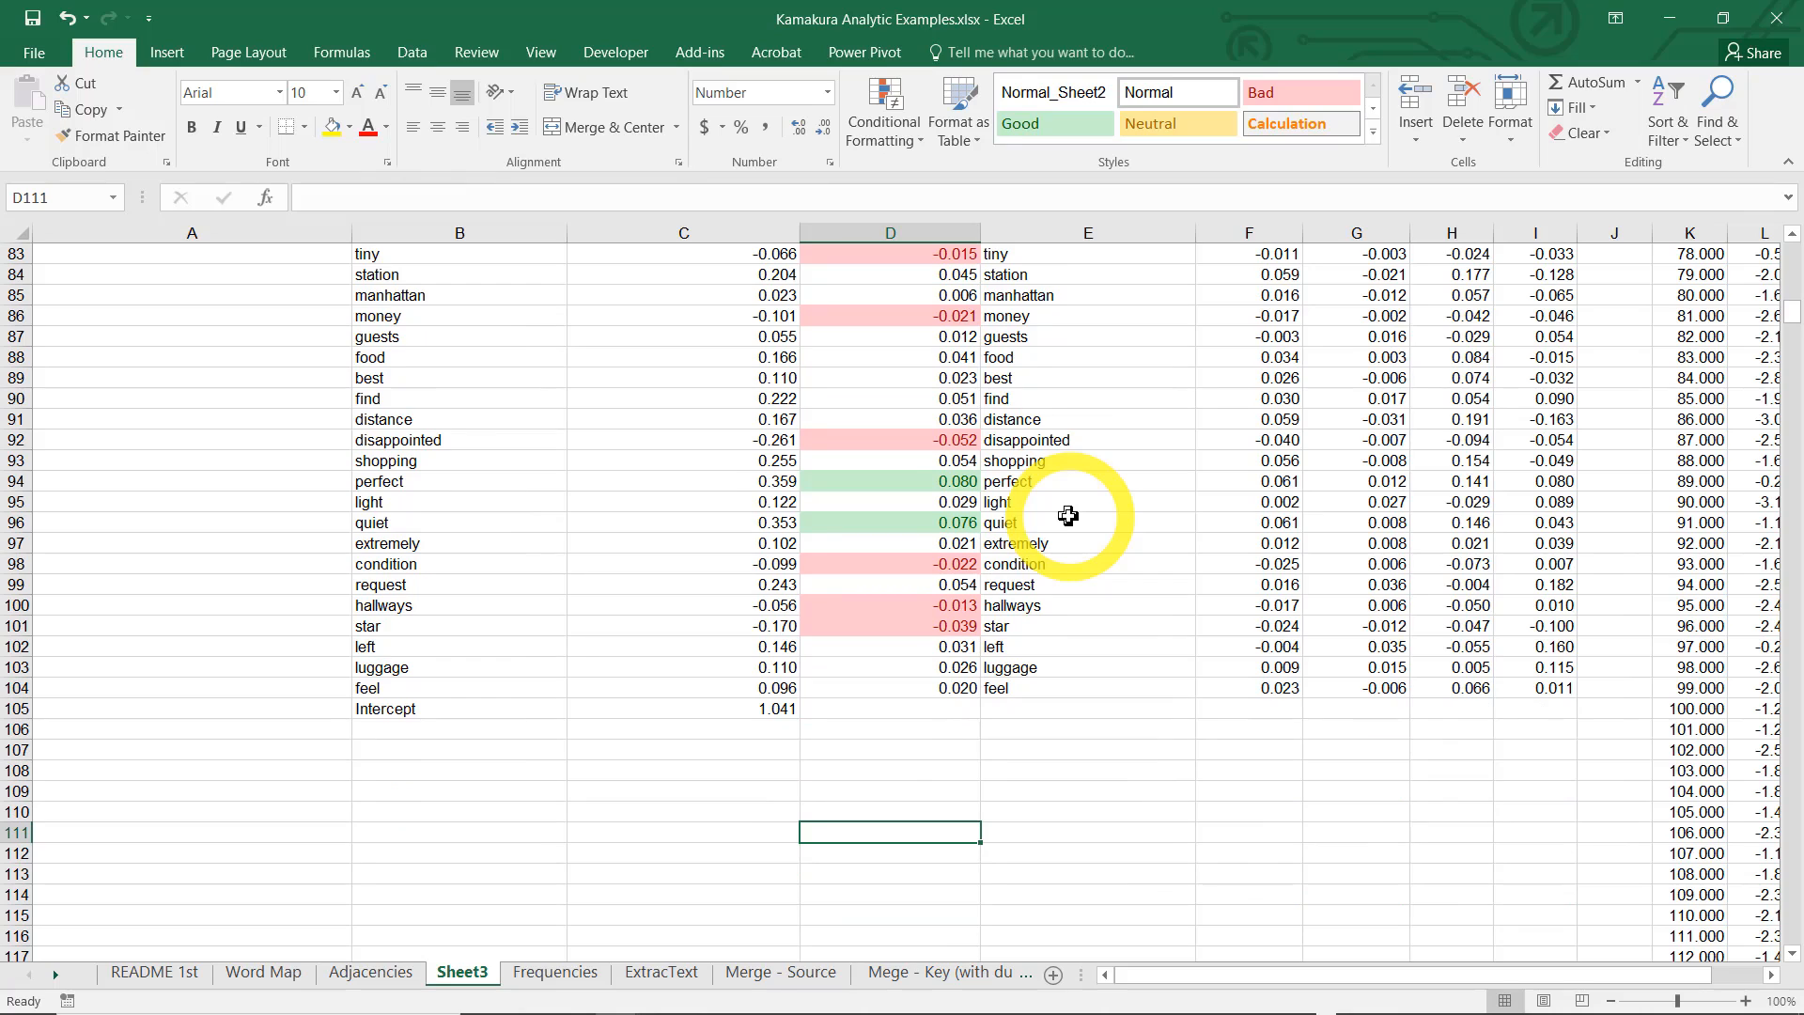
pyautogui.press('Up')
pyautogui.press('Up')
pyautogui.press('Up')
pyautogui.press('Up')
pyautogui.press('Up')
pyautogui.press('Up')
pyautogui.press('Up')
pyautogui.press('Up')
pyautogui.press('Up')
pyautogui.press('Up')
pyautogui.press('Up')
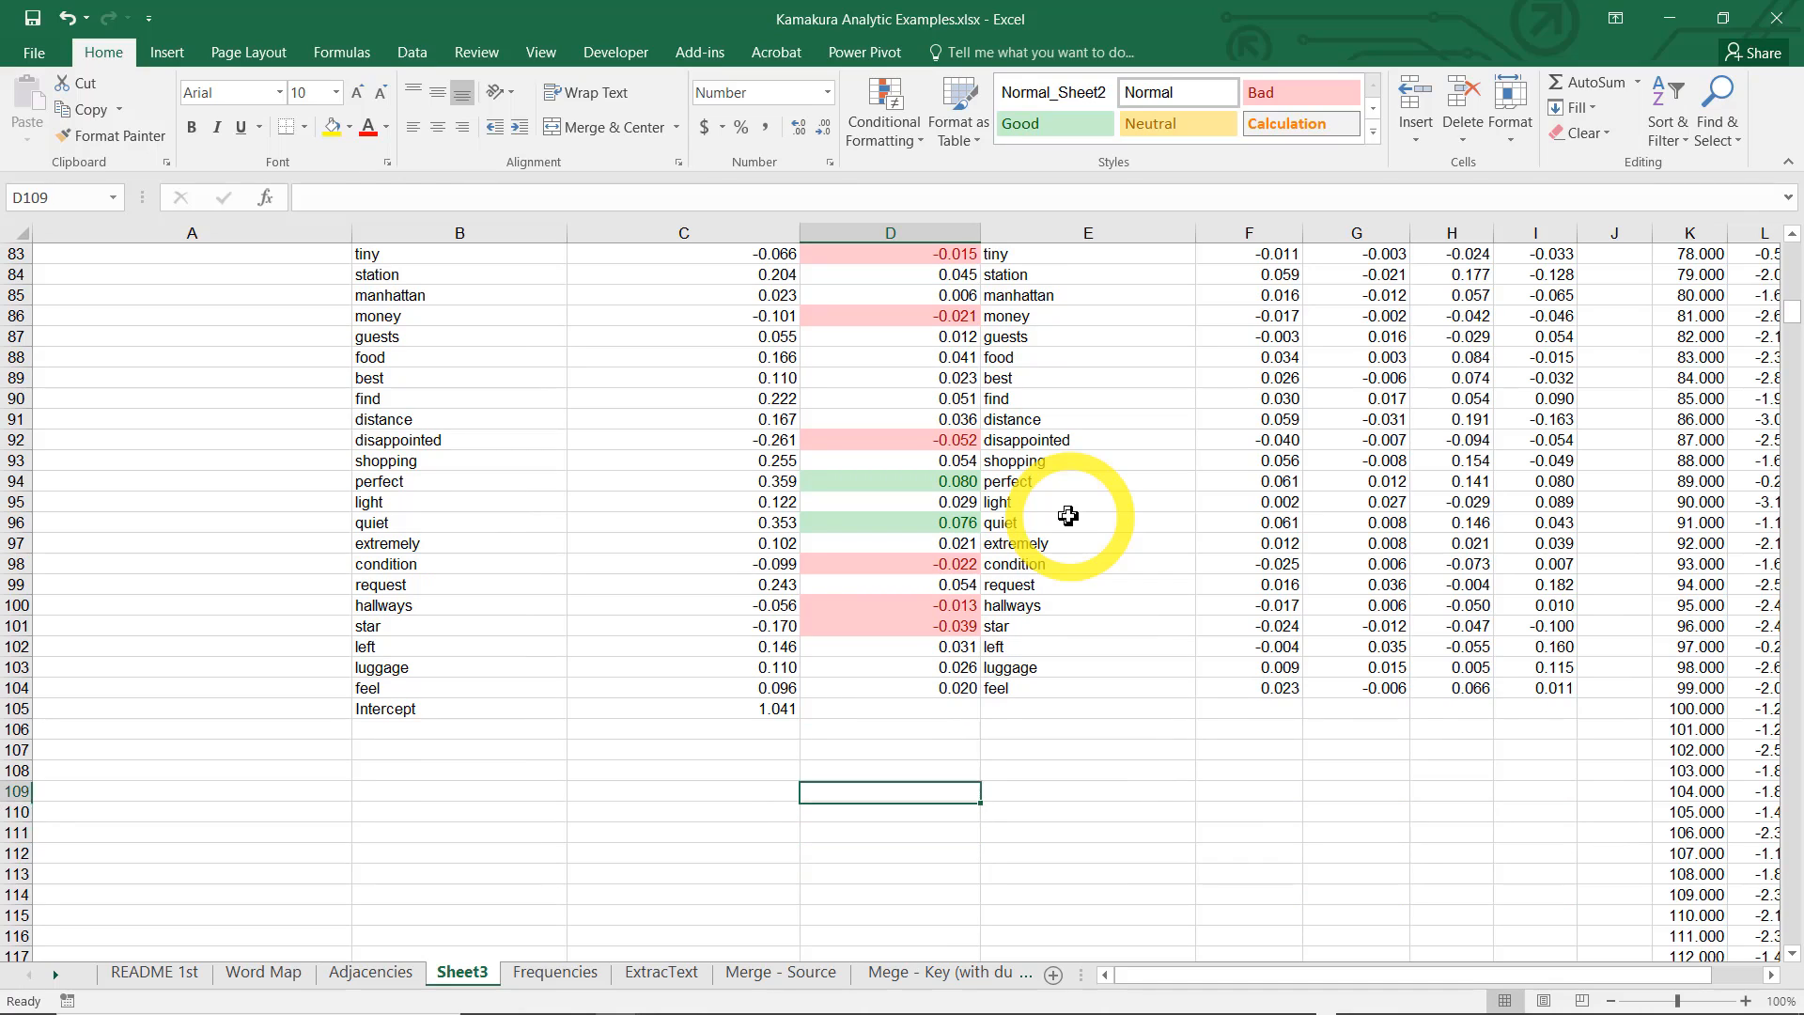
pyautogui.press('Up')
pyautogui.press('Up')
pyautogui.press('Up')
pyautogui.press('Up')
pyautogui.press('Up')
pyautogui.press('Up')
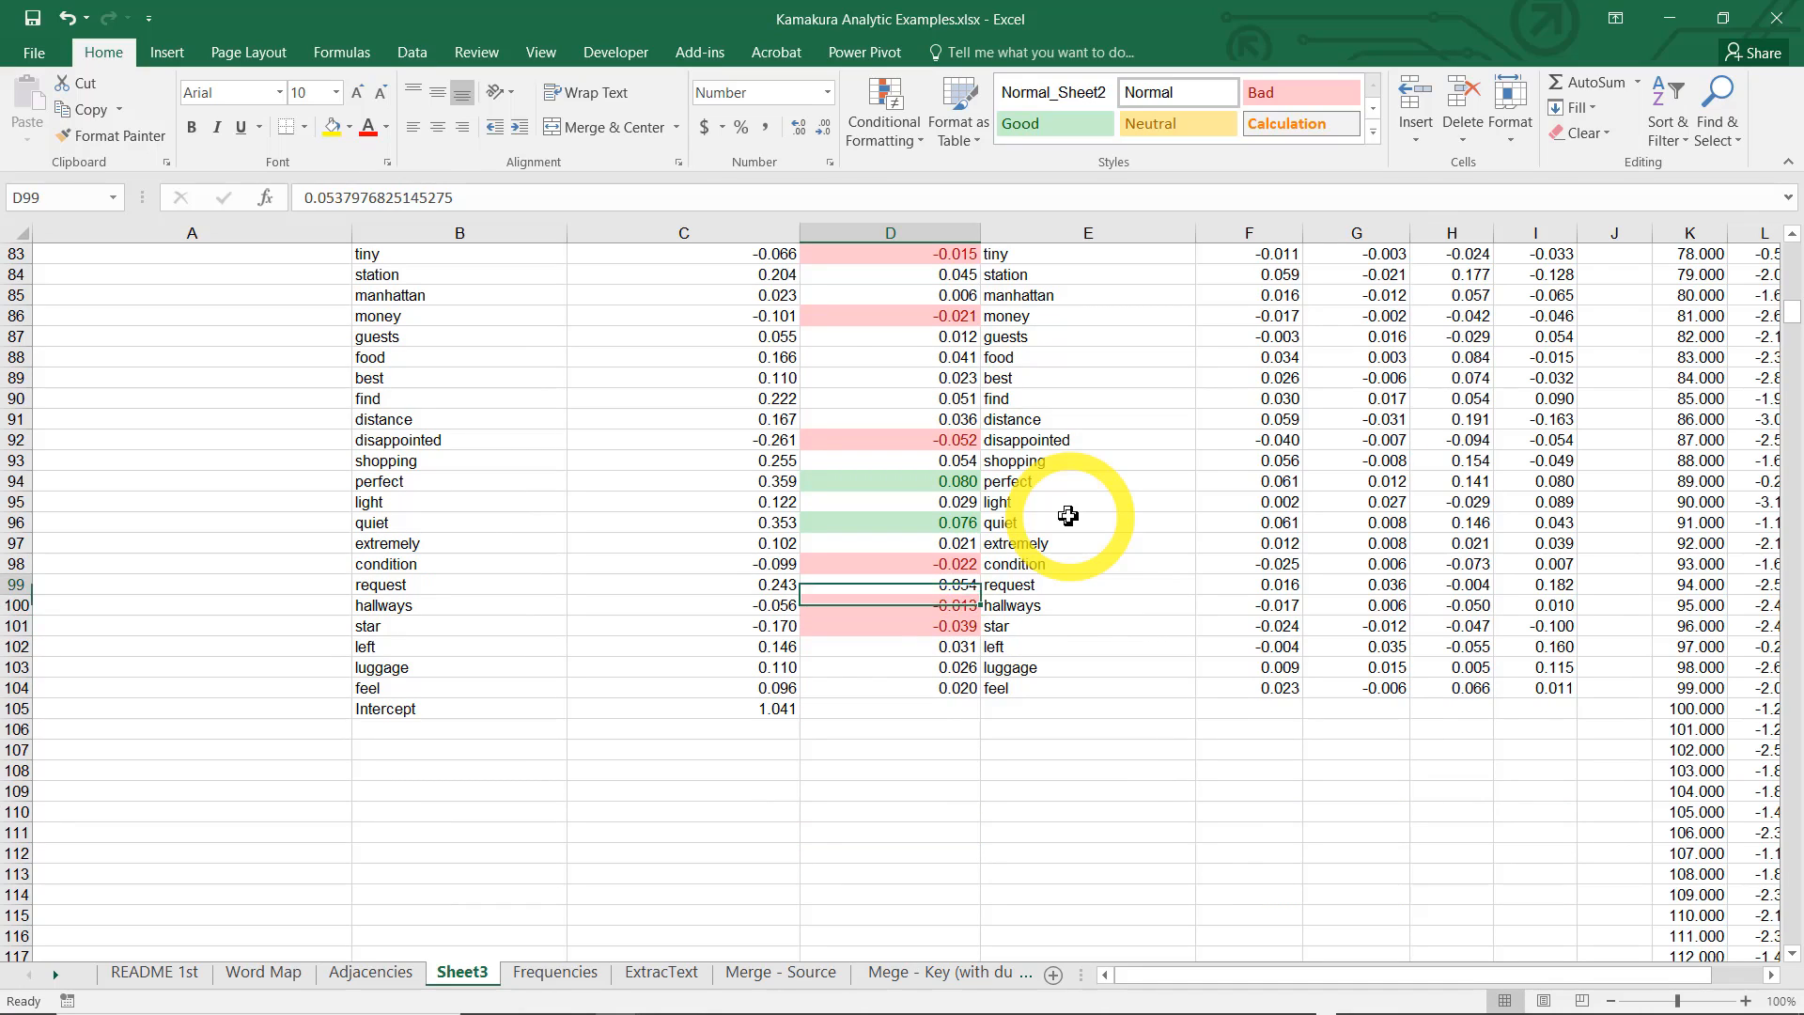
pyautogui.press('Up')
pyautogui.press('Up')
pyautogui.press('Up')
pyautogui.press('Up')
pyautogui.press('Up')
pyautogui.press('Up')
pyautogui.press('Up')
pyautogui.press('Up')
pyautogui.press('Up')
pyautogui.press('Up')
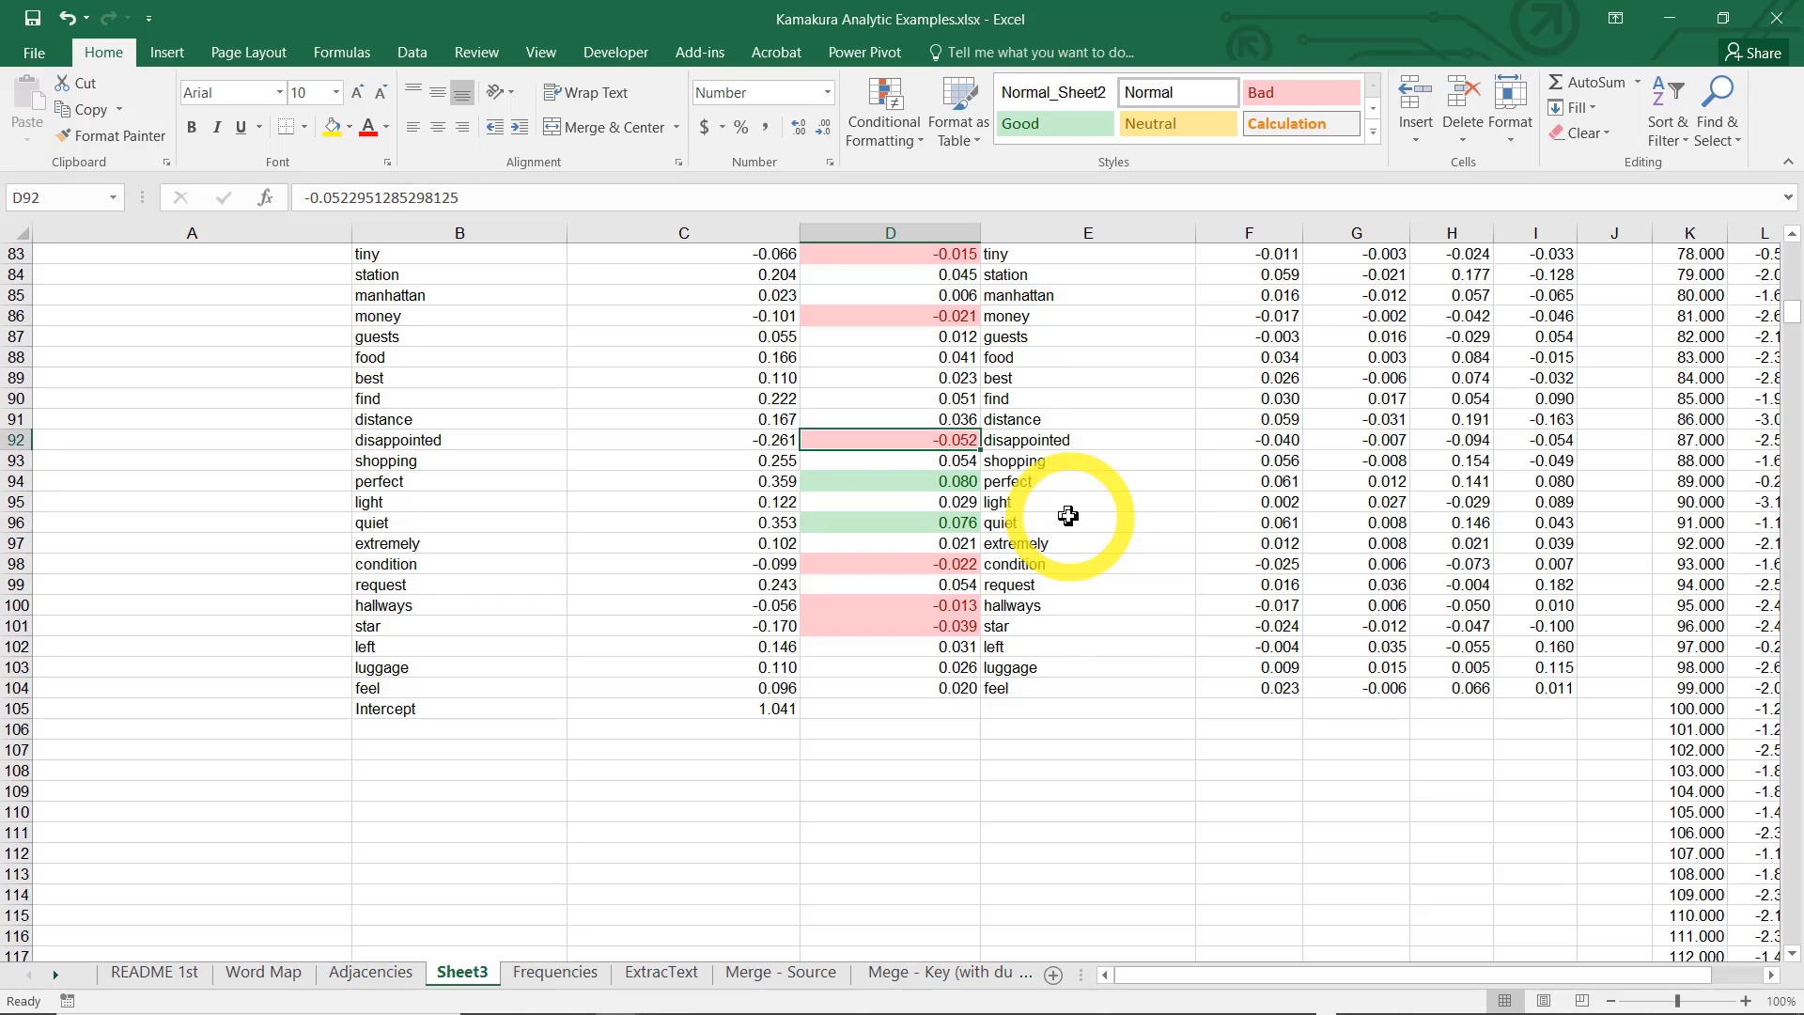
pyautogui.press('Up')
pyautogui.press('Up')
pyautogui.press('Up')
pyautogui.press('Up')
pyautogui.press('Up')
pyautogui.press('Up')
pyautogui.press('Up')
pyautogui.press('Up')
pyautogui.press('Up')
pyautogui.press('Up')
pyautogui.press('Up')
pyautogui.press('Up')
pyautogui.press('Up')
pyautogui.press('Up')
pyautogui.press('Up')
pyautogui.press('Up')
pyautogui.press('Up')
pyautogui.press('Up')
pyautogui.press('Up')
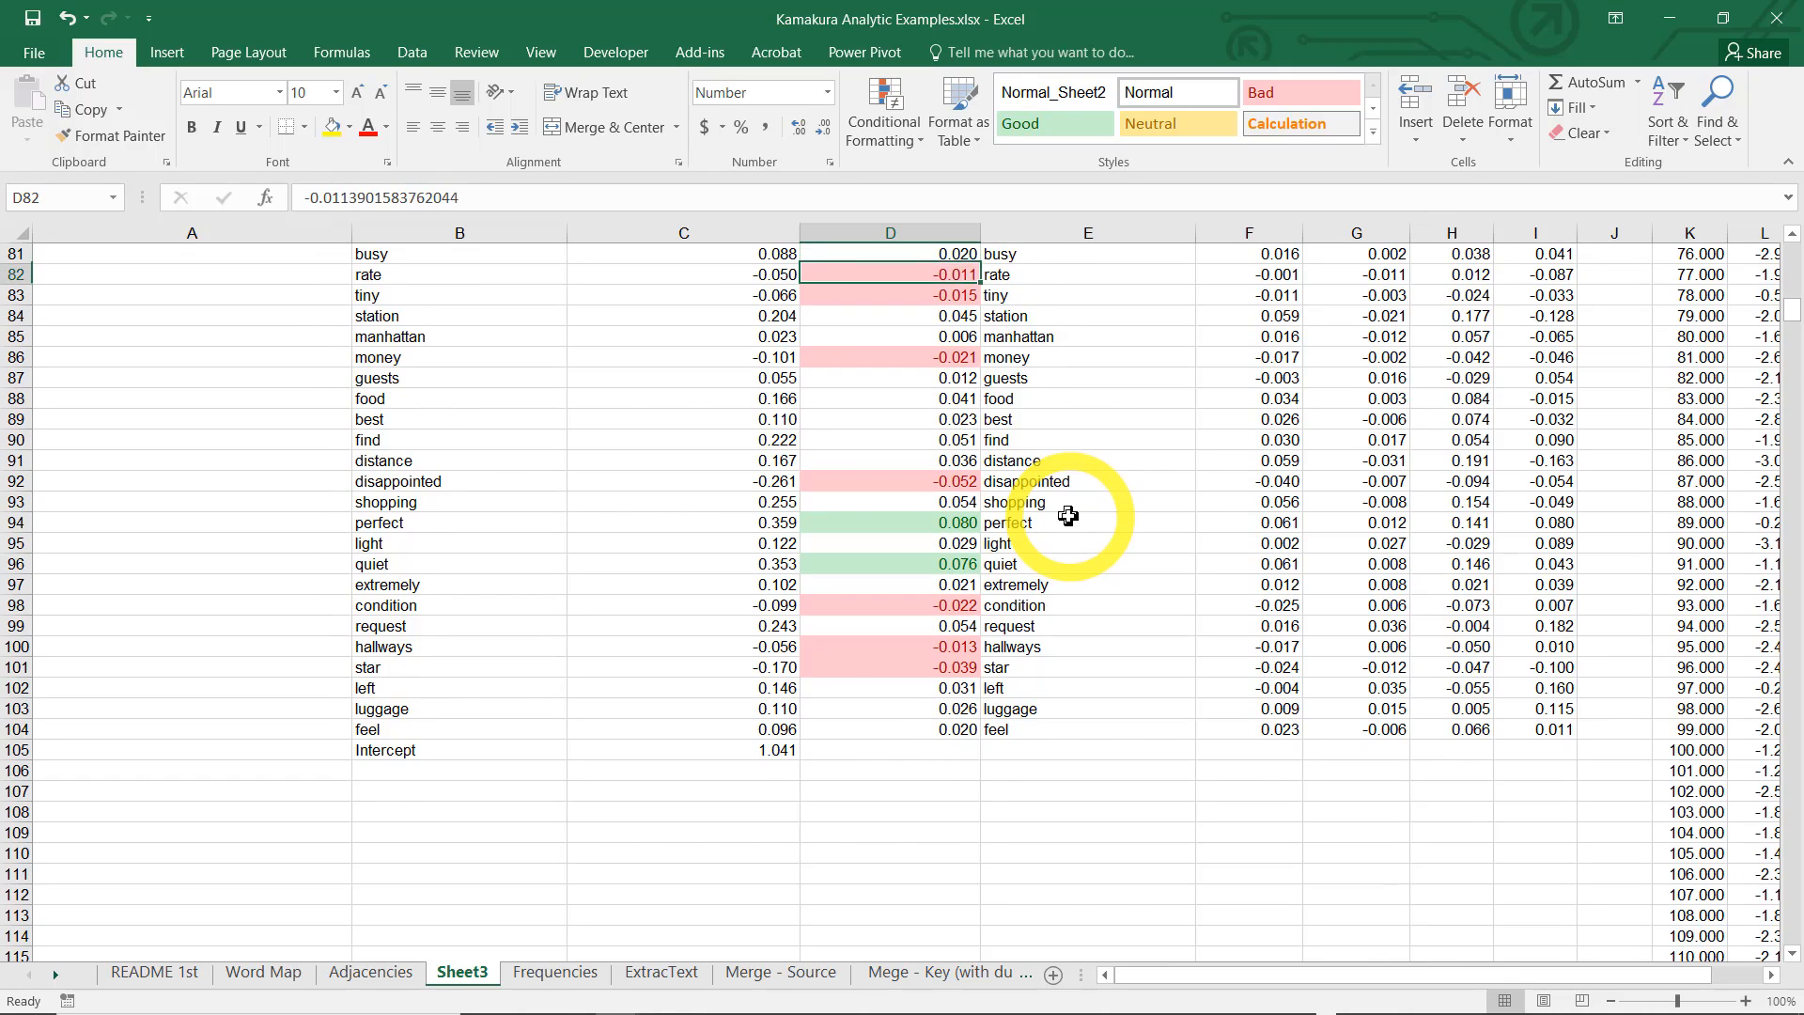
pyautogui.press('Up')
pyautogui.press('Up')
pyautogui.press('Up')
pyautogui.press('Up')
pyautogui.press('Up')
pyautogui.press('Up')
pyautogui.press('Up')
pyautogui.press('Up')
pyautogui.press('Up')
pyautogui.press('Up')
pyautogui.press('Up')
pyautogui.press('Up')
pyautogui.press('Up')
pyautogui.press('Up')
pyautogui.press('Up')
pyautogui.press('Up')
pyautogui.press('Up')
pyautogui.press('Up')
pyautogui.press('Up')
pyautogui.press('Up')
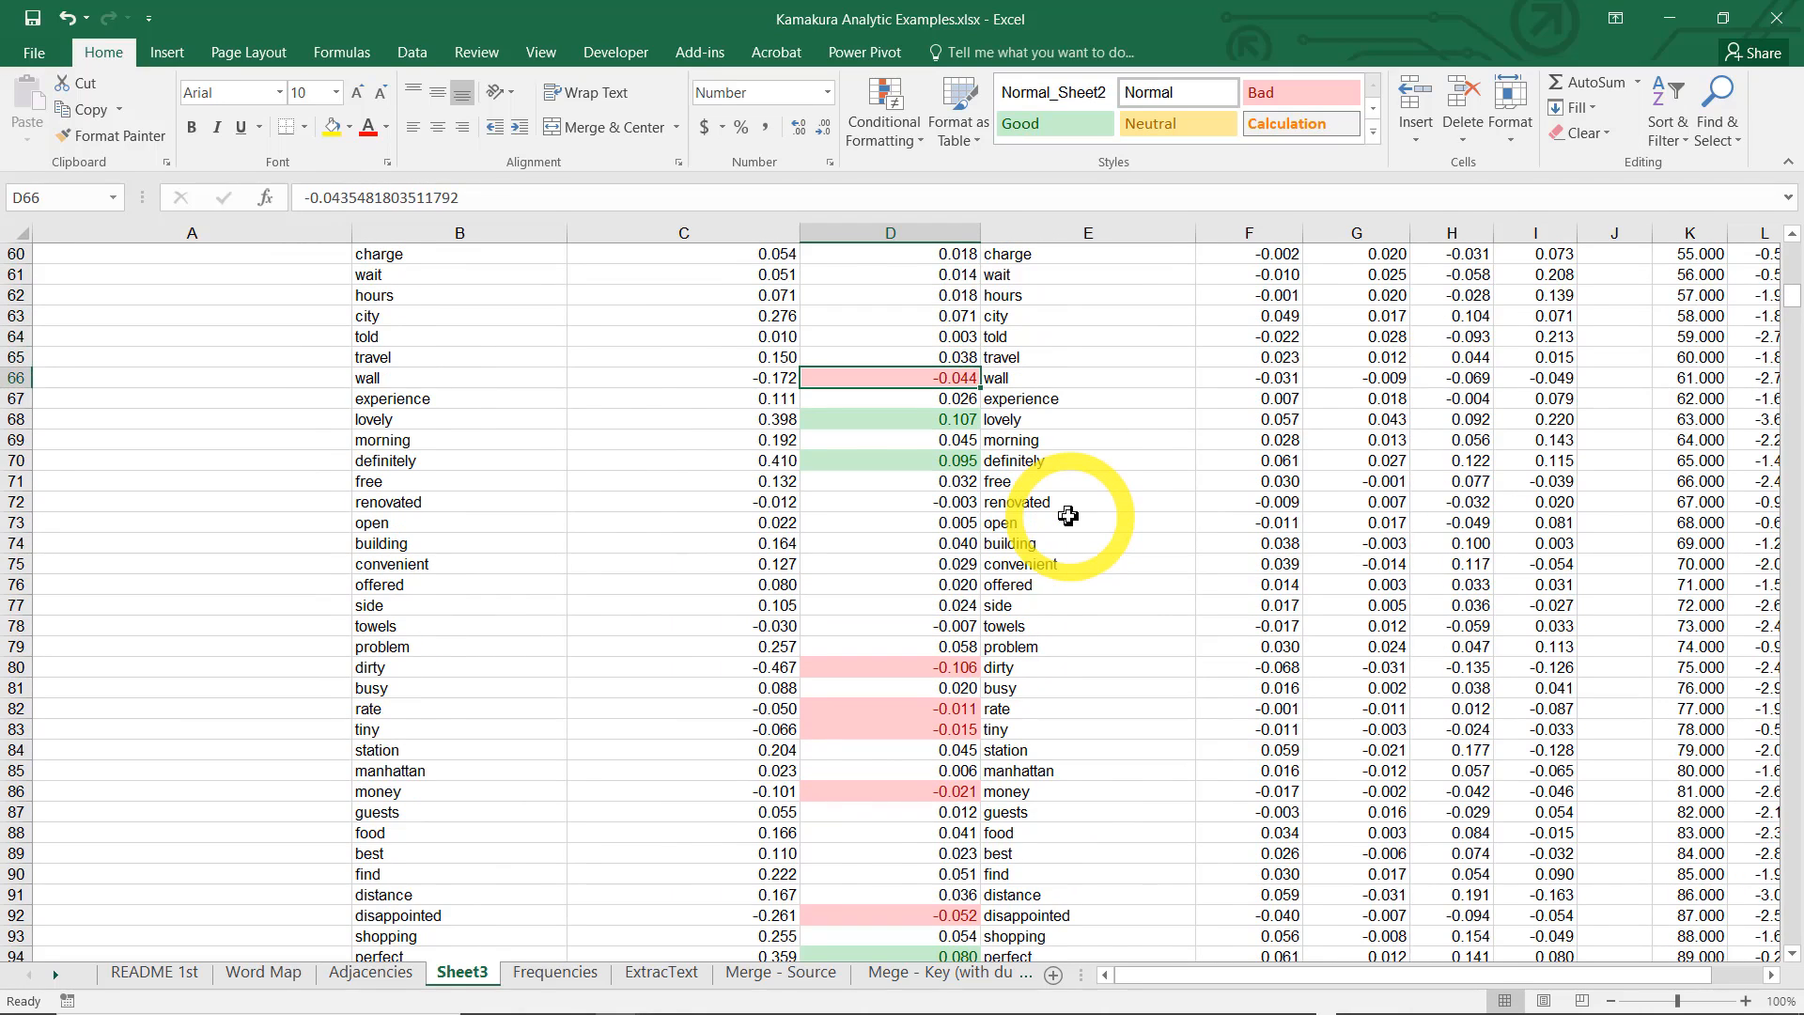
pyautogui.press('Up')
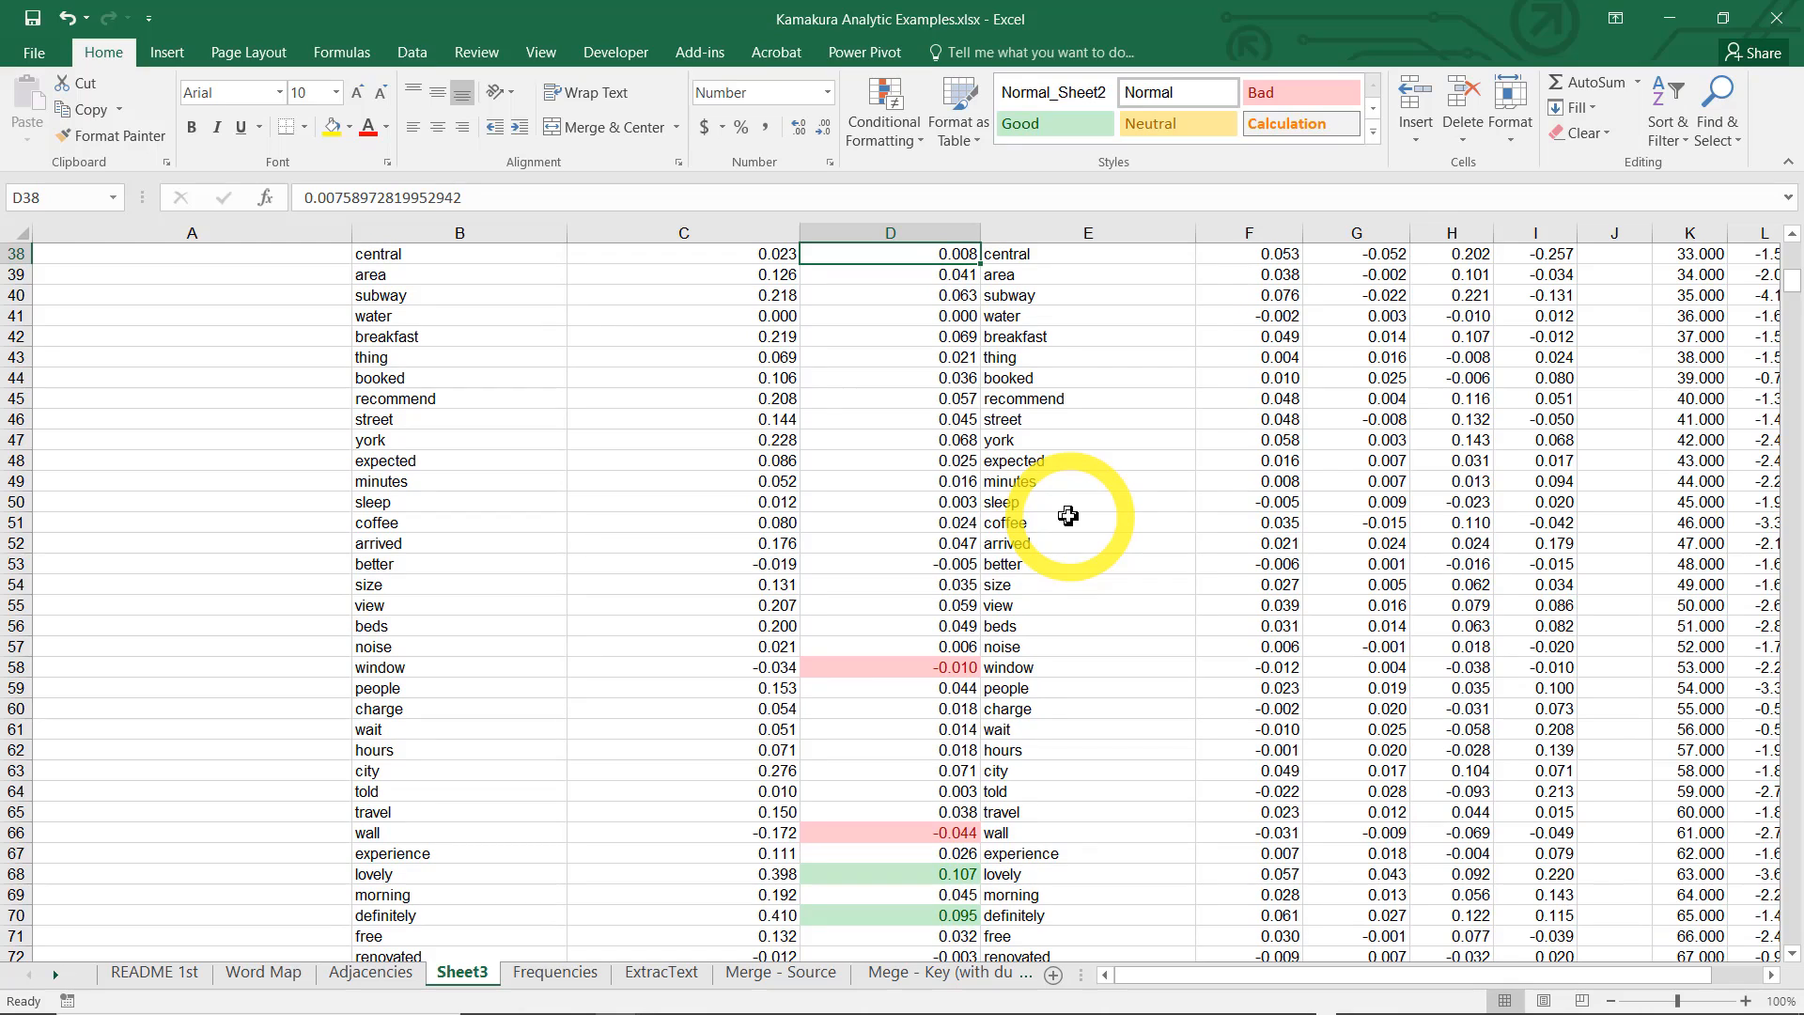
# Examine the red and green highlighted coefficients between the words central and tiny, including window, wall, lovely, definitely and dirty
pyautogui.press('Down')
pyautogui.press('Down')
pyautogui.press('Down')
pyautogui.press('Down')
pyautogui.press('Down')
pyautogui.press('Down')
pyautogui.press('Down')
pyautogui.press('Down')
pyautogui.press('Down')
pyautogui.press('Down')
pyautogui.press('Down')
pyautogui.press('Down')
pyautogui.press('Down')
pyautogui.press('Down')
pyautogui.press('Down')
pyautogui.press('Down')
pyautogui.press('Down')
pyautogui.press('Down')
pyautogui.press('Down')
pyautogui.press('Down')
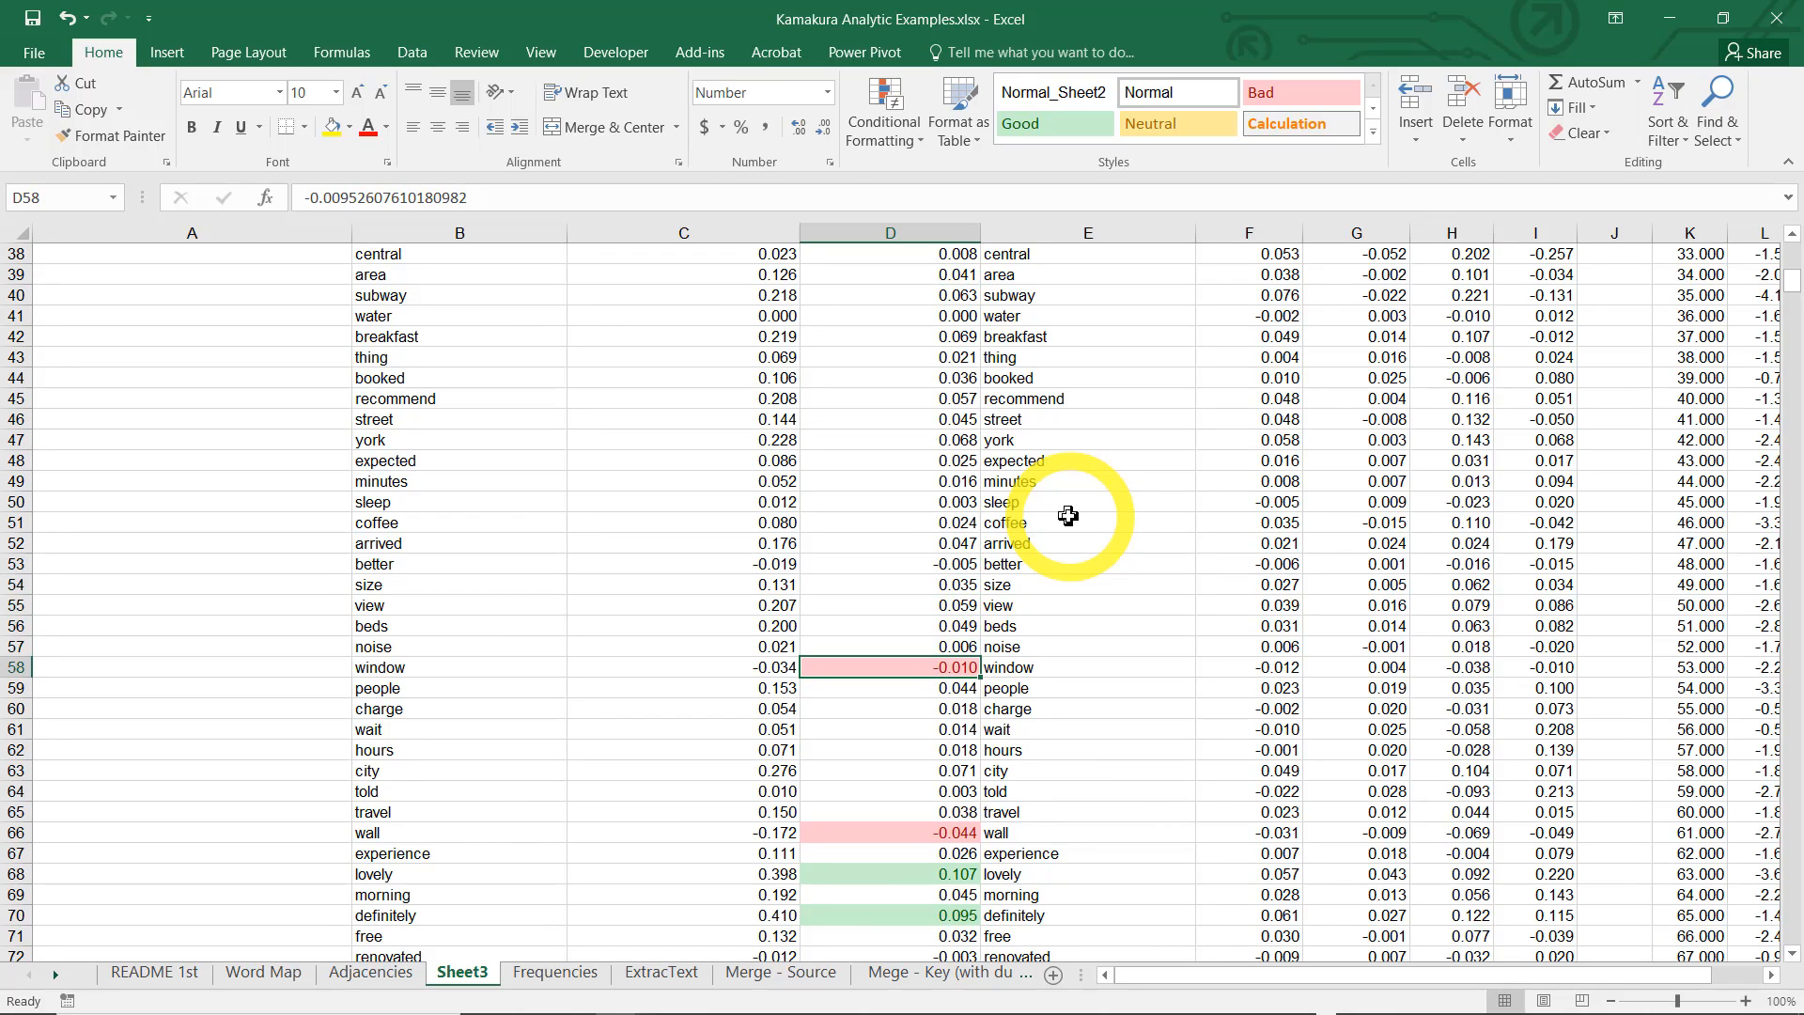
pyautogui.press('Down')
pyautogui.press('Down')
pyautogui.press('Down')
pyautogui.press('Down')
pyautogui.press('Down')
pyautogui.press('Down')
pyautogui.press('Down')
pyautogui.press('Down')
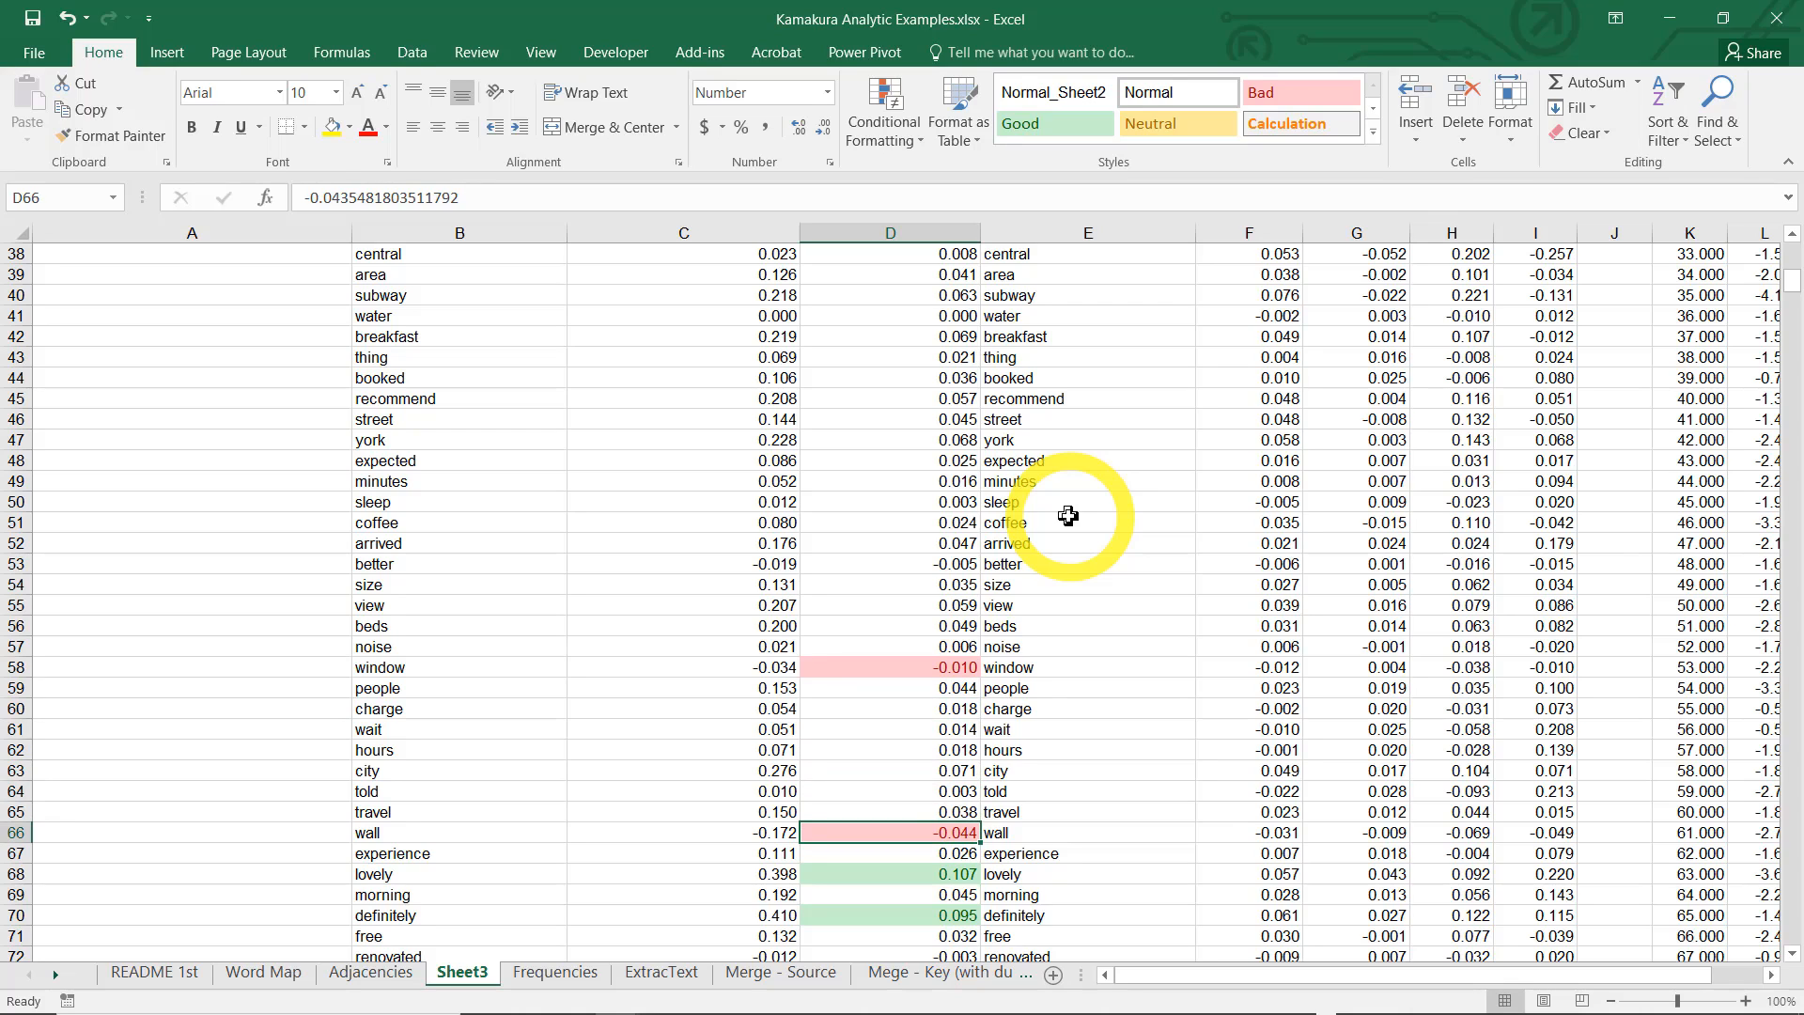
pyautogui.press('Down')
pyautogui.press('Down')
pyautogui.press('Down')
pyautogui.press('Down')
pyautogui.press('Down')
pyautogui.press('Down')
pyautogui.press('Down')
pyautogui.press('Down')
pyautogui.press('Down')
pyautogui.press('Down')
pyautogui.press('Down')
pyautogui.press('Down')
pyautogui.press('Down')
pyautogui.press('Down')
pyautogui.press('Down')
pyautogui.press('Down')
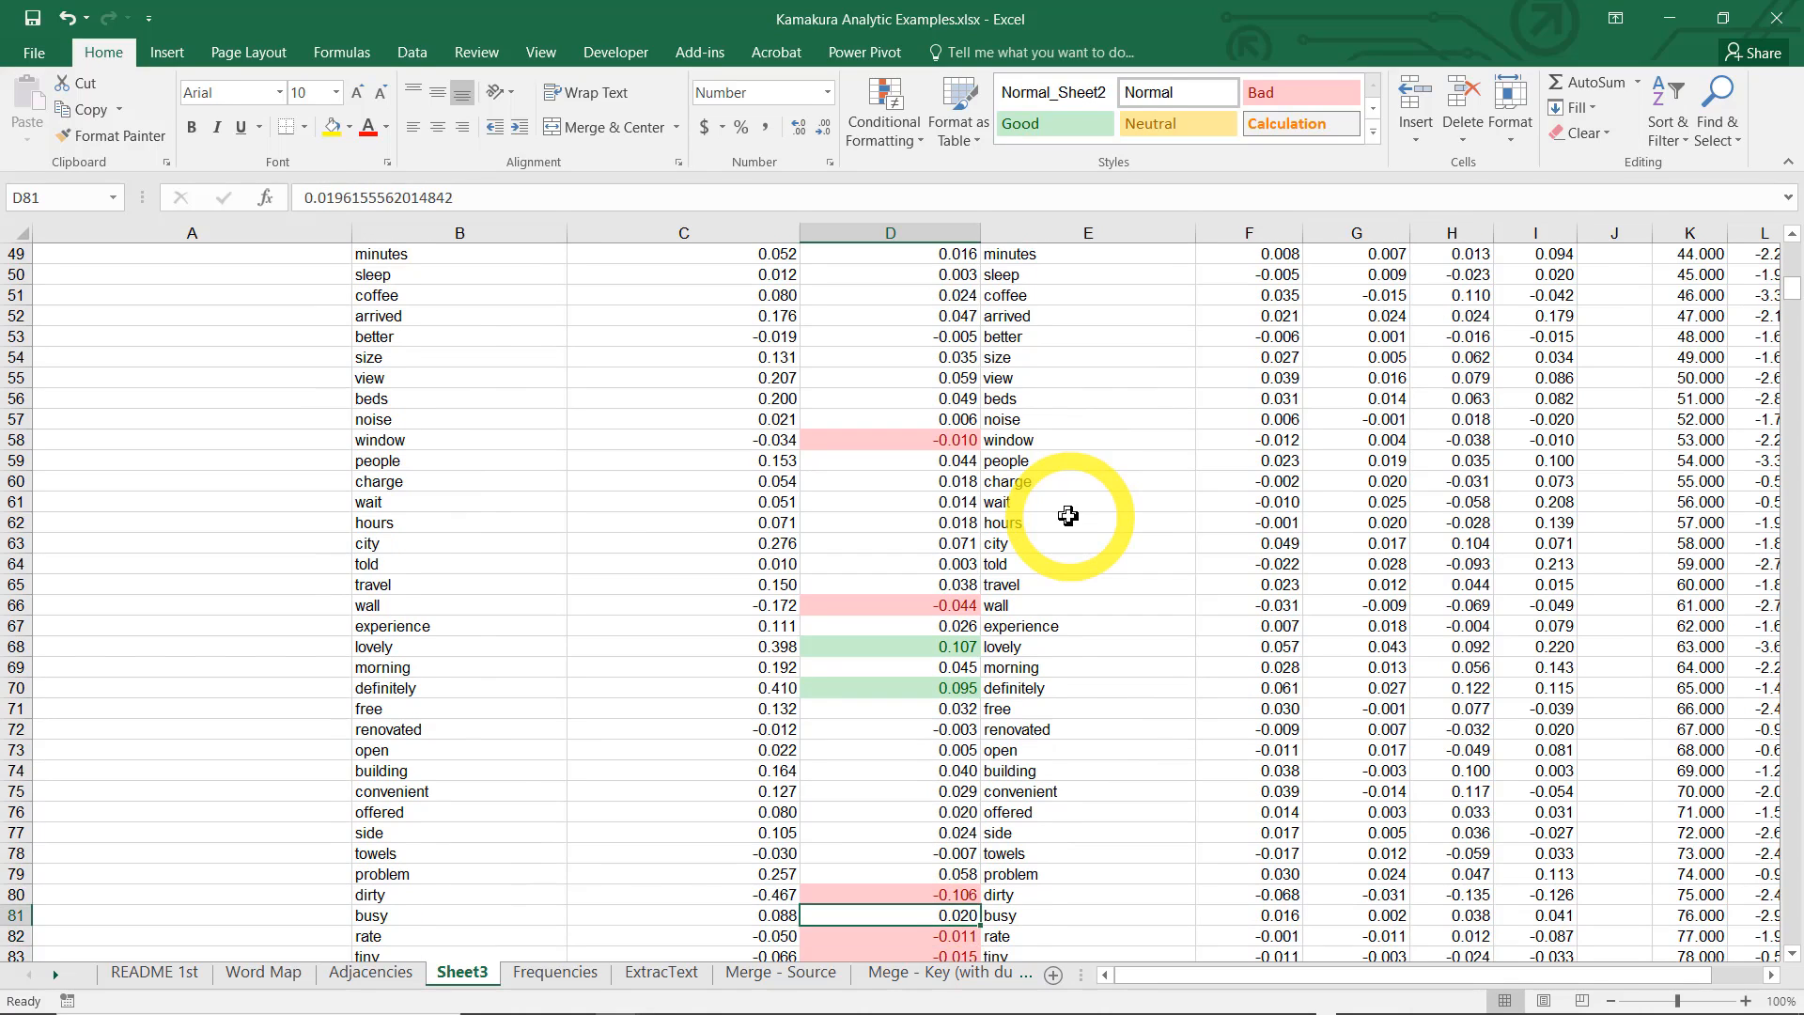
pyautogui.press('Down')
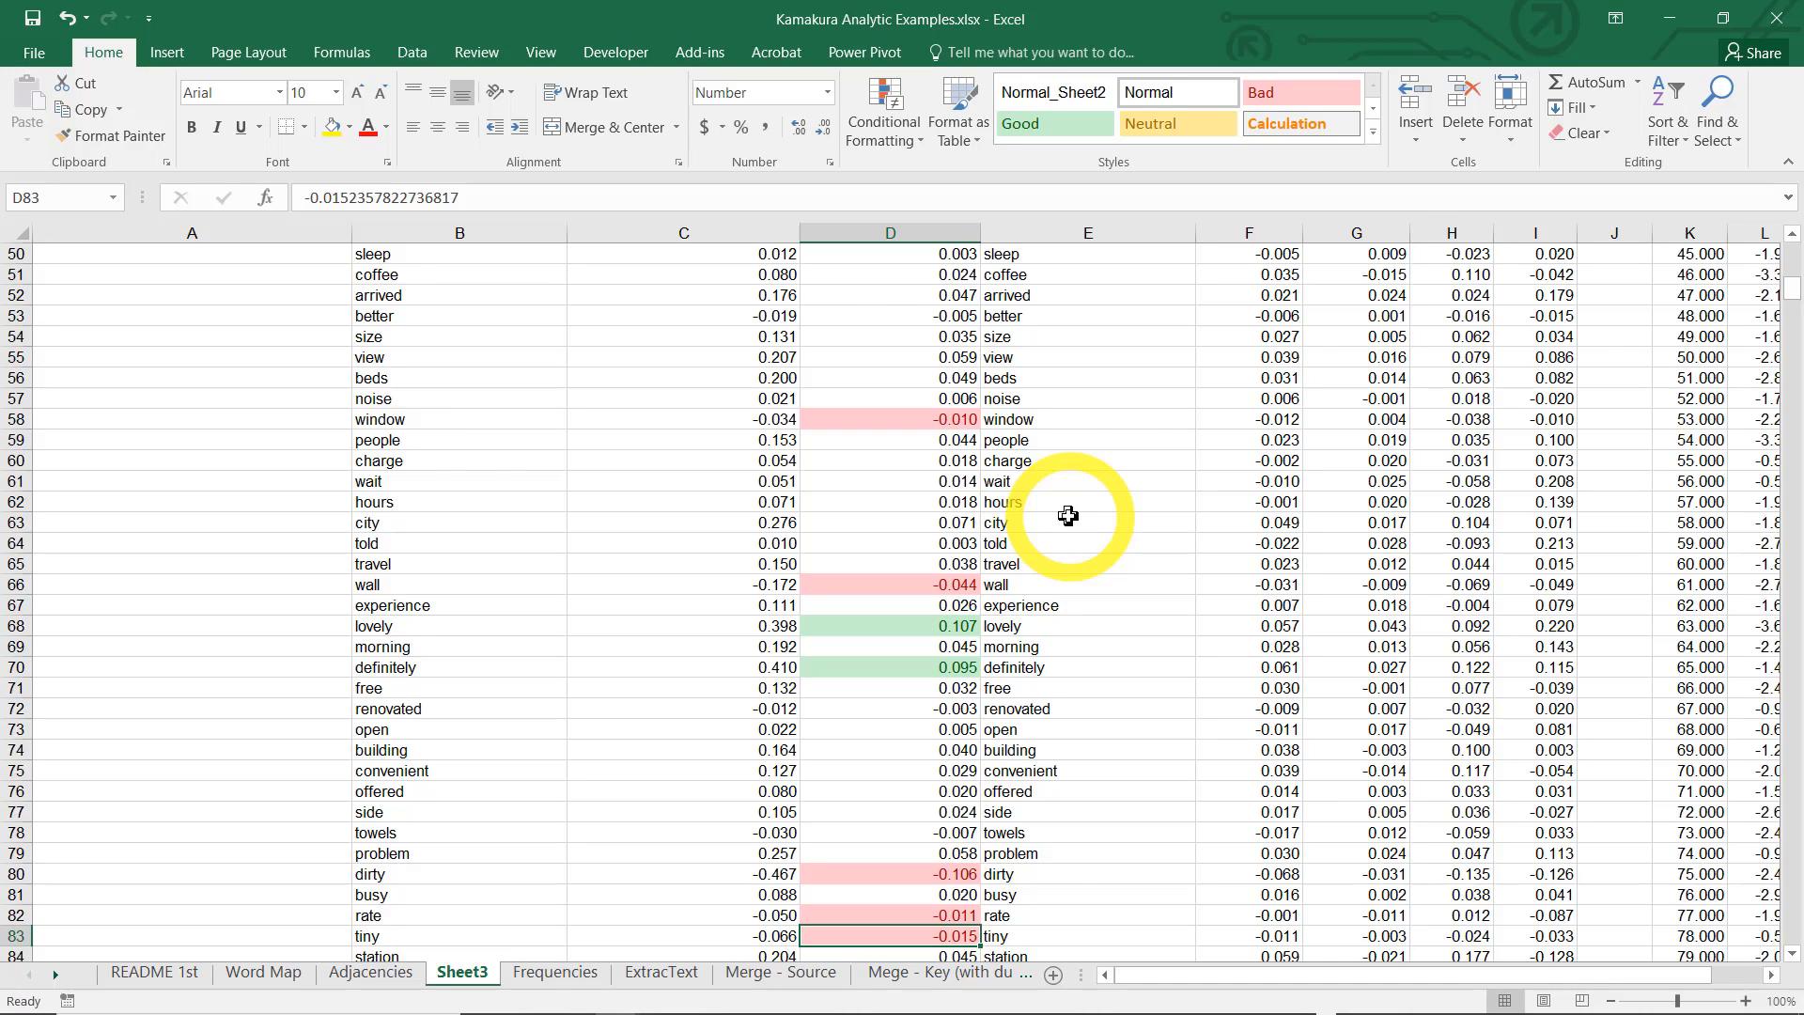
# Copy the predictor, score coefficient and loadings table in E5:I104 of Sheet3 into a new worksheet starting at A1
pyautogui.click(1068, 515)
pyautogui.scroll(16, 1069, 516)
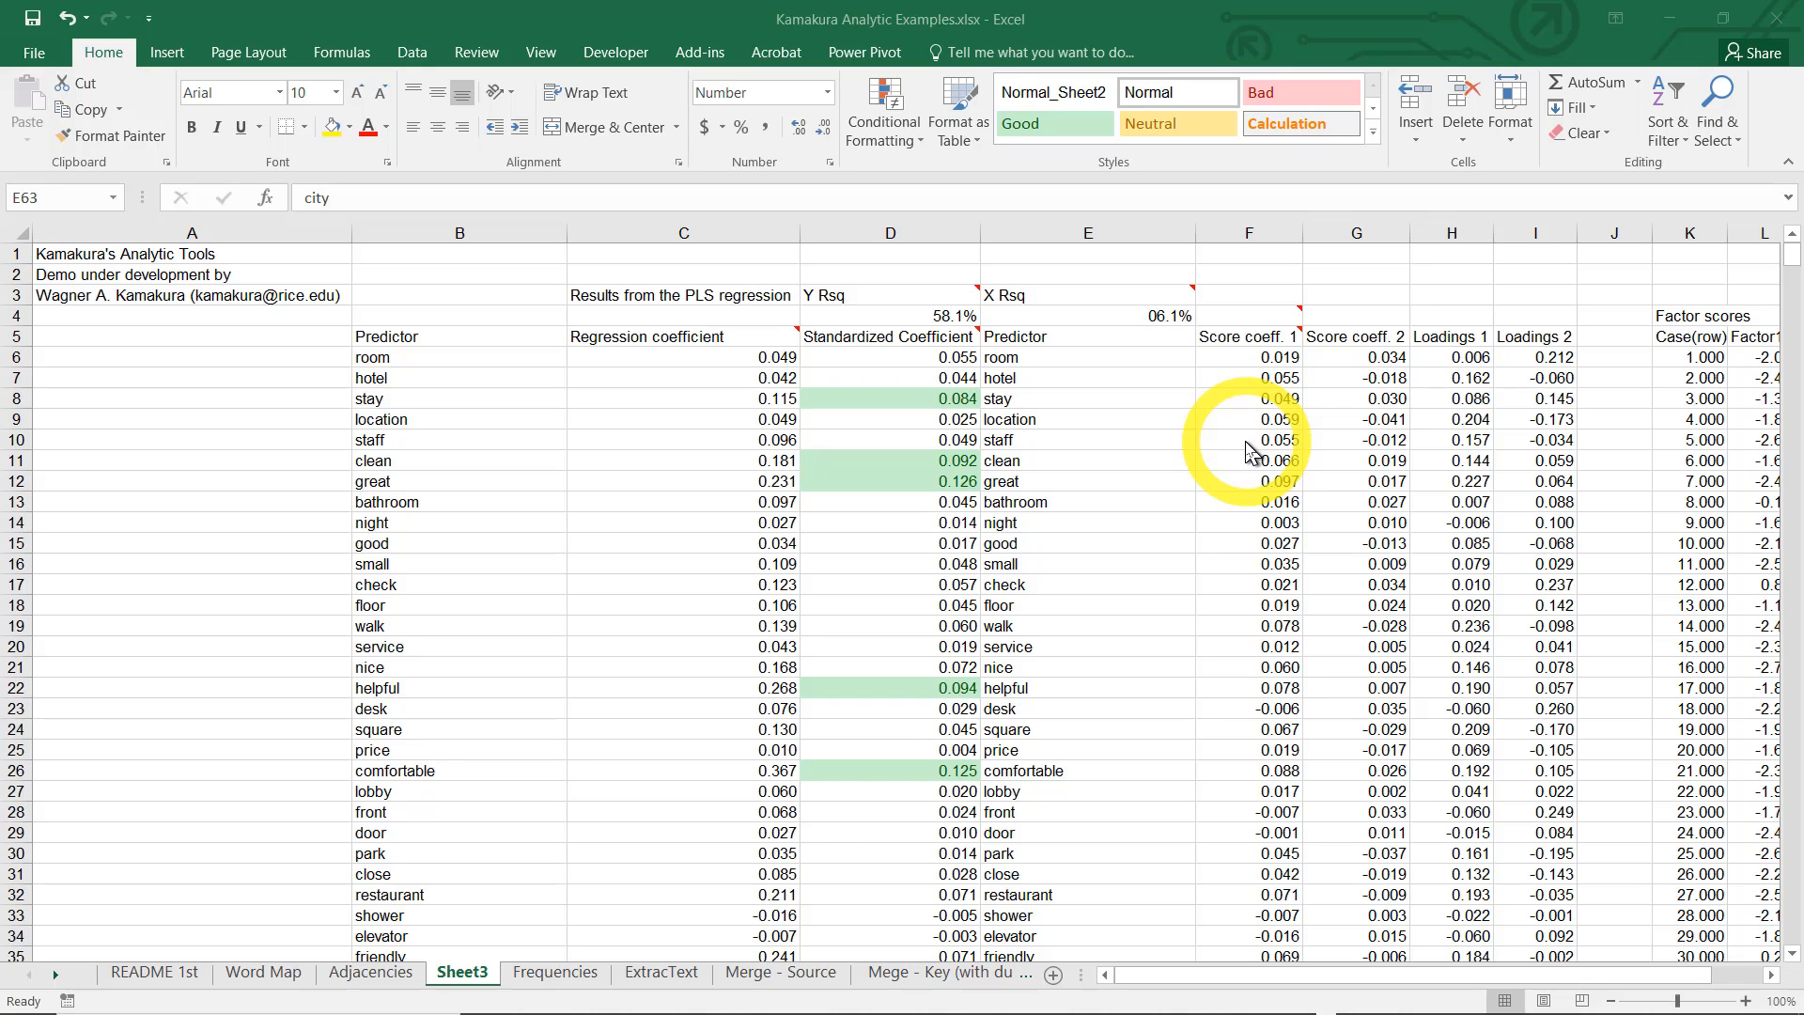
pyautogui.click(1036, 337)
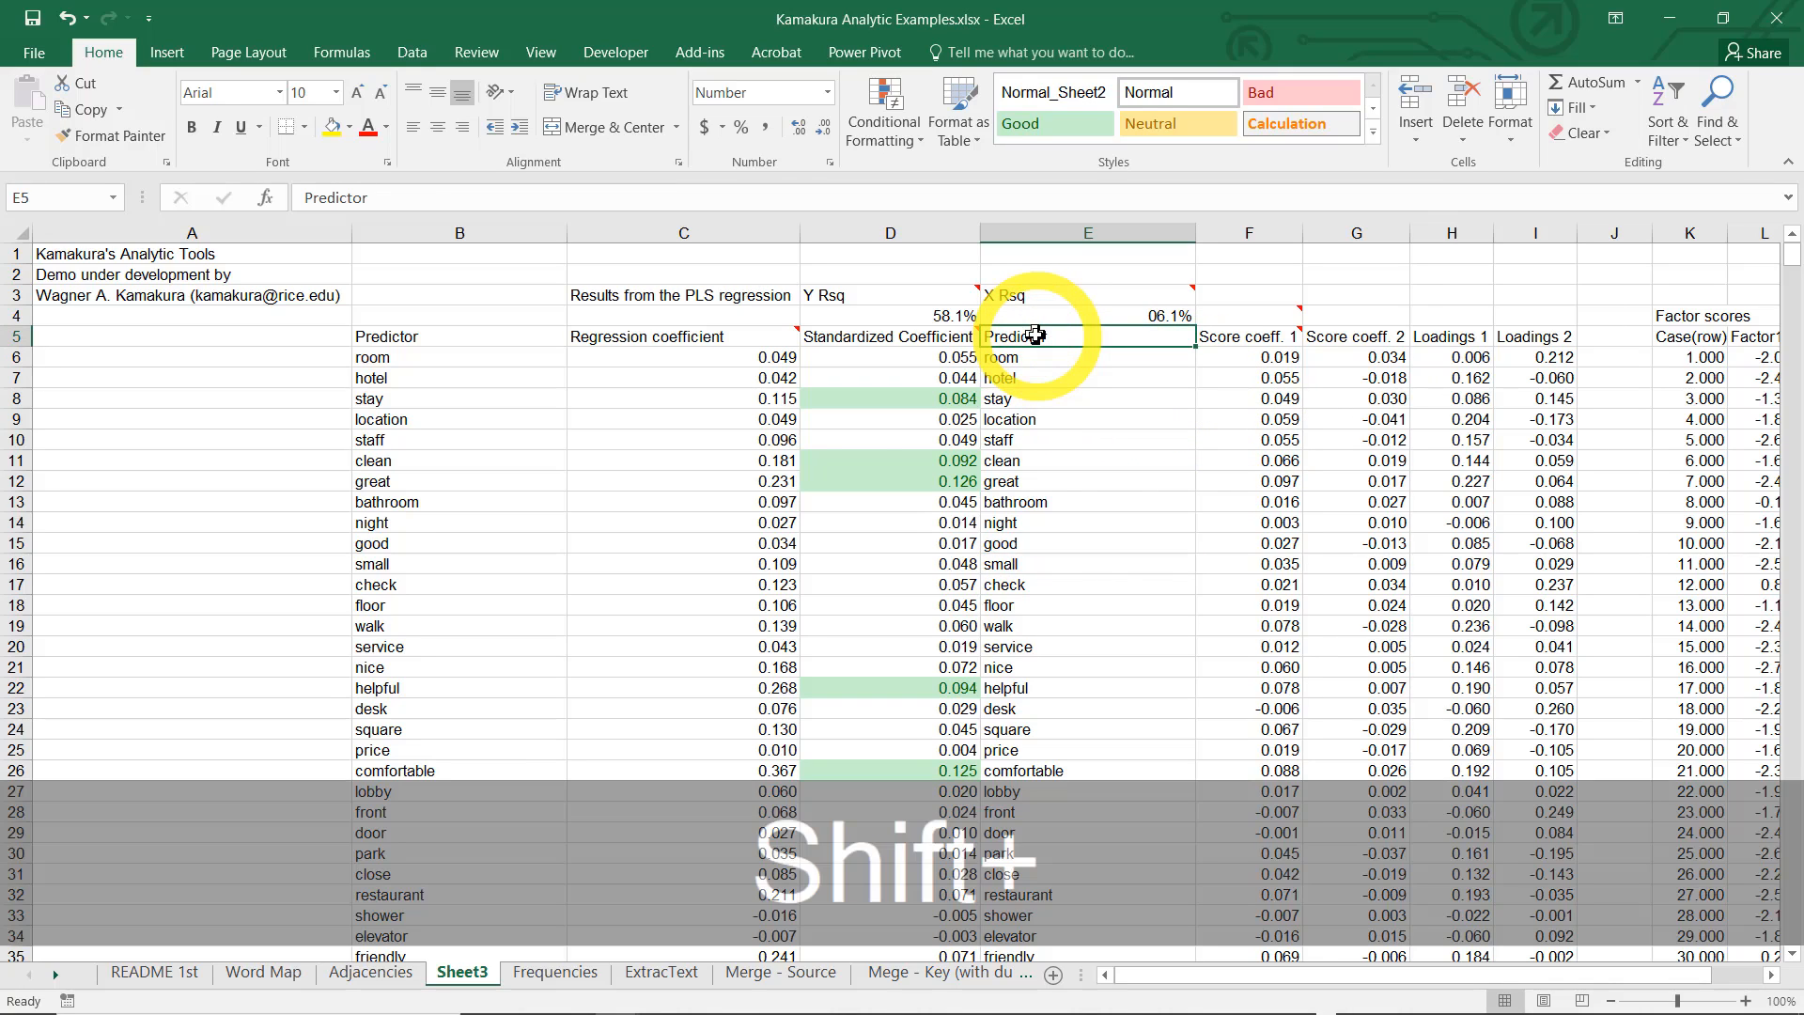
pyautogui.hotkey('shift', 'Right')
pyautogui.hotkey('shift', 'Right')
pyautogui.hotkey('shift', 'Right')
pyautogui.hotkey('shift', 'Right')
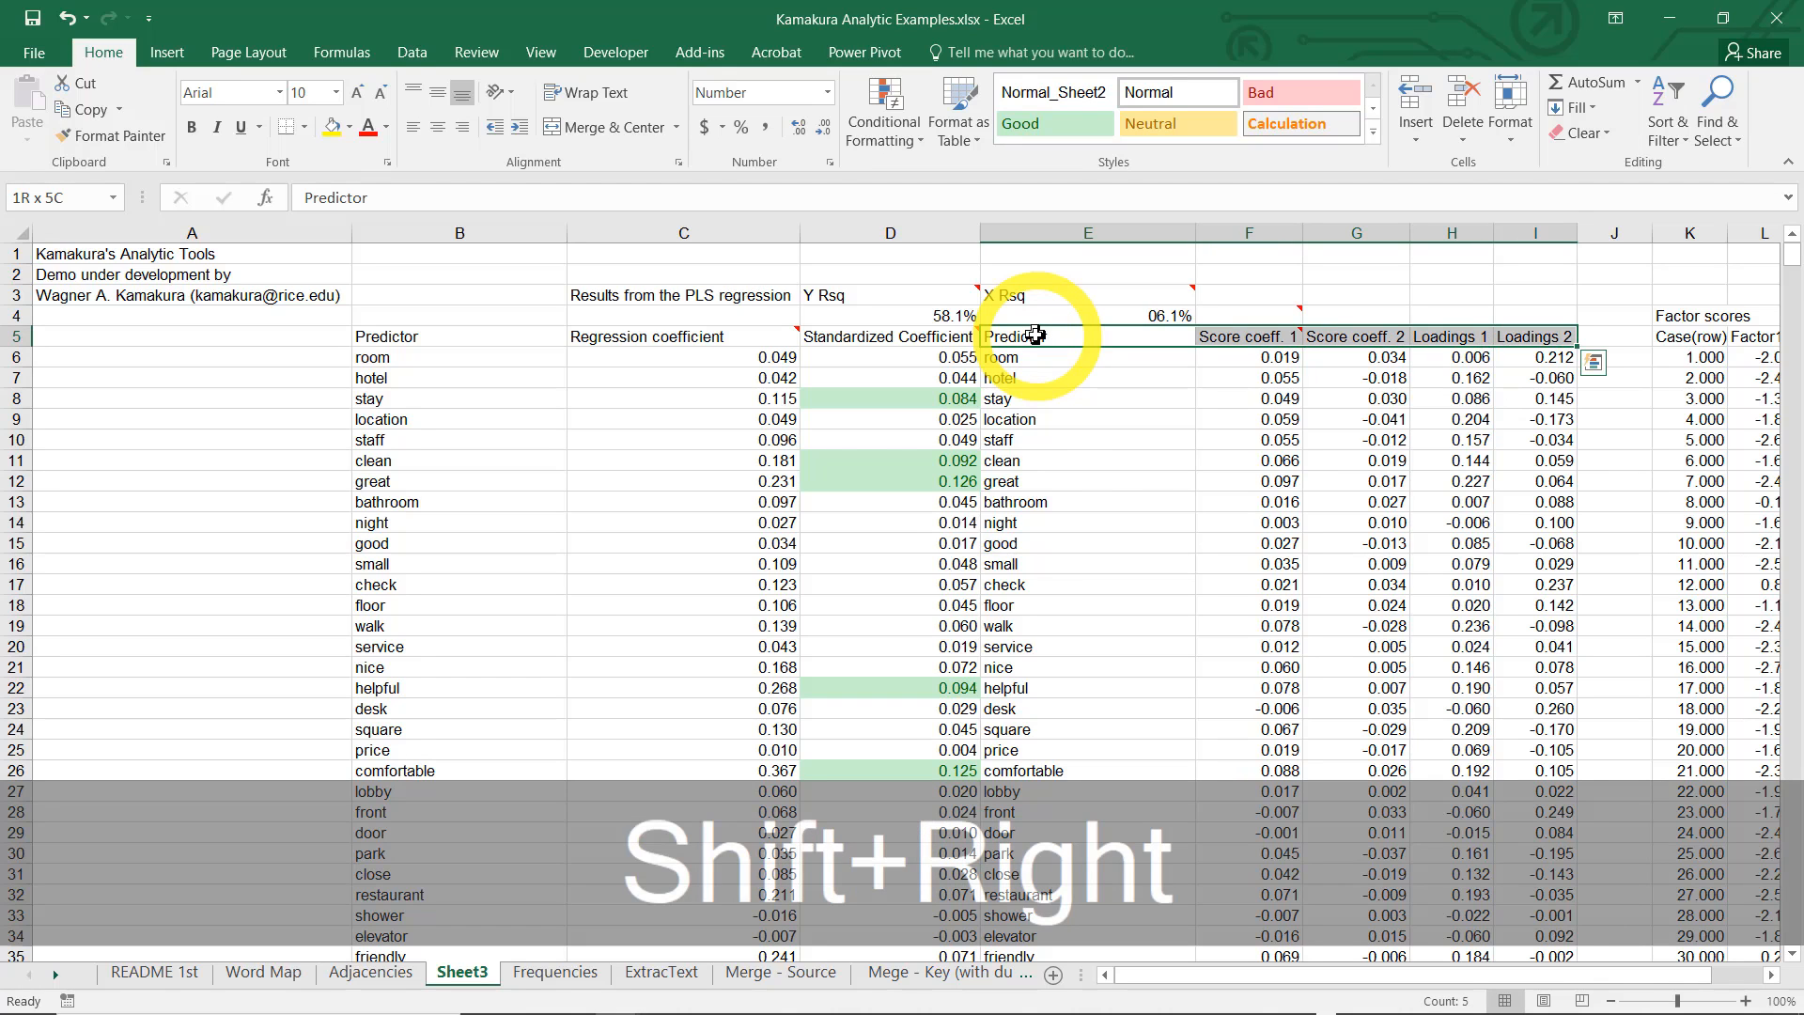
pyautogui.hotkey('ctrl', 'shift', 'Down')
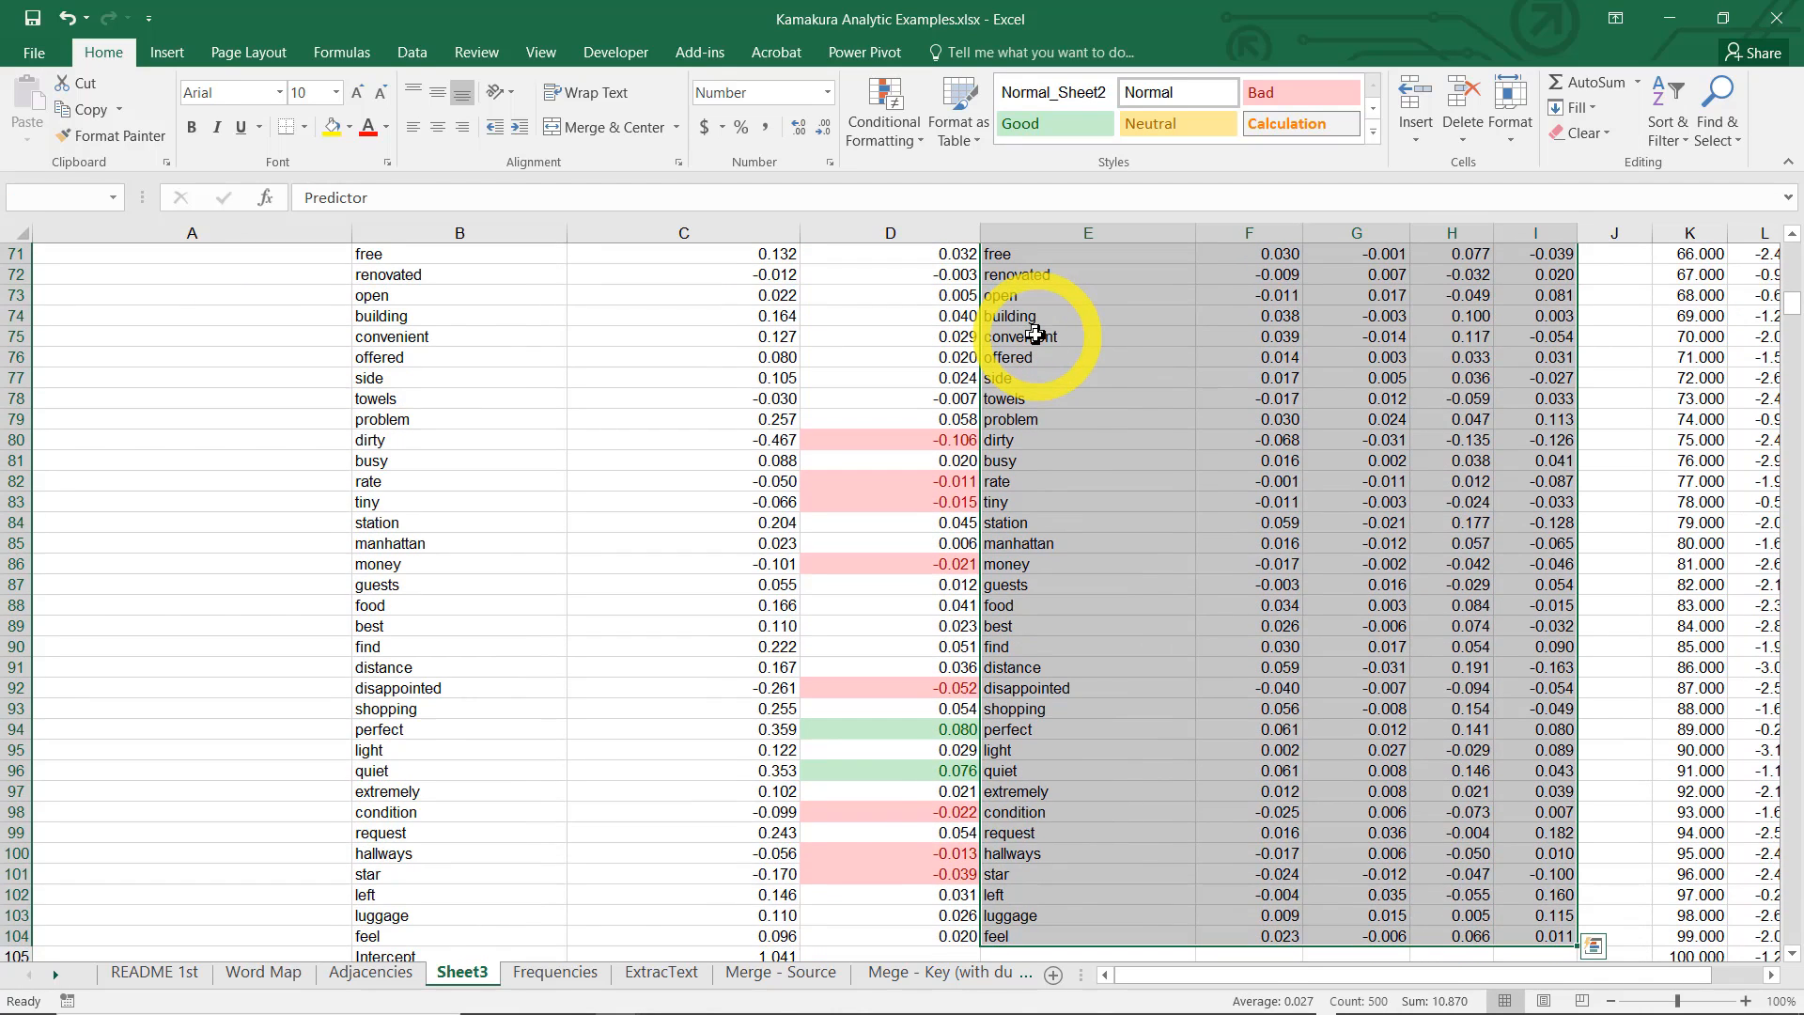
pyautogui.hotkey('ctrl', 'c')
pyautogui.click(1054, 974)
pyautogui.click(1053, 975)
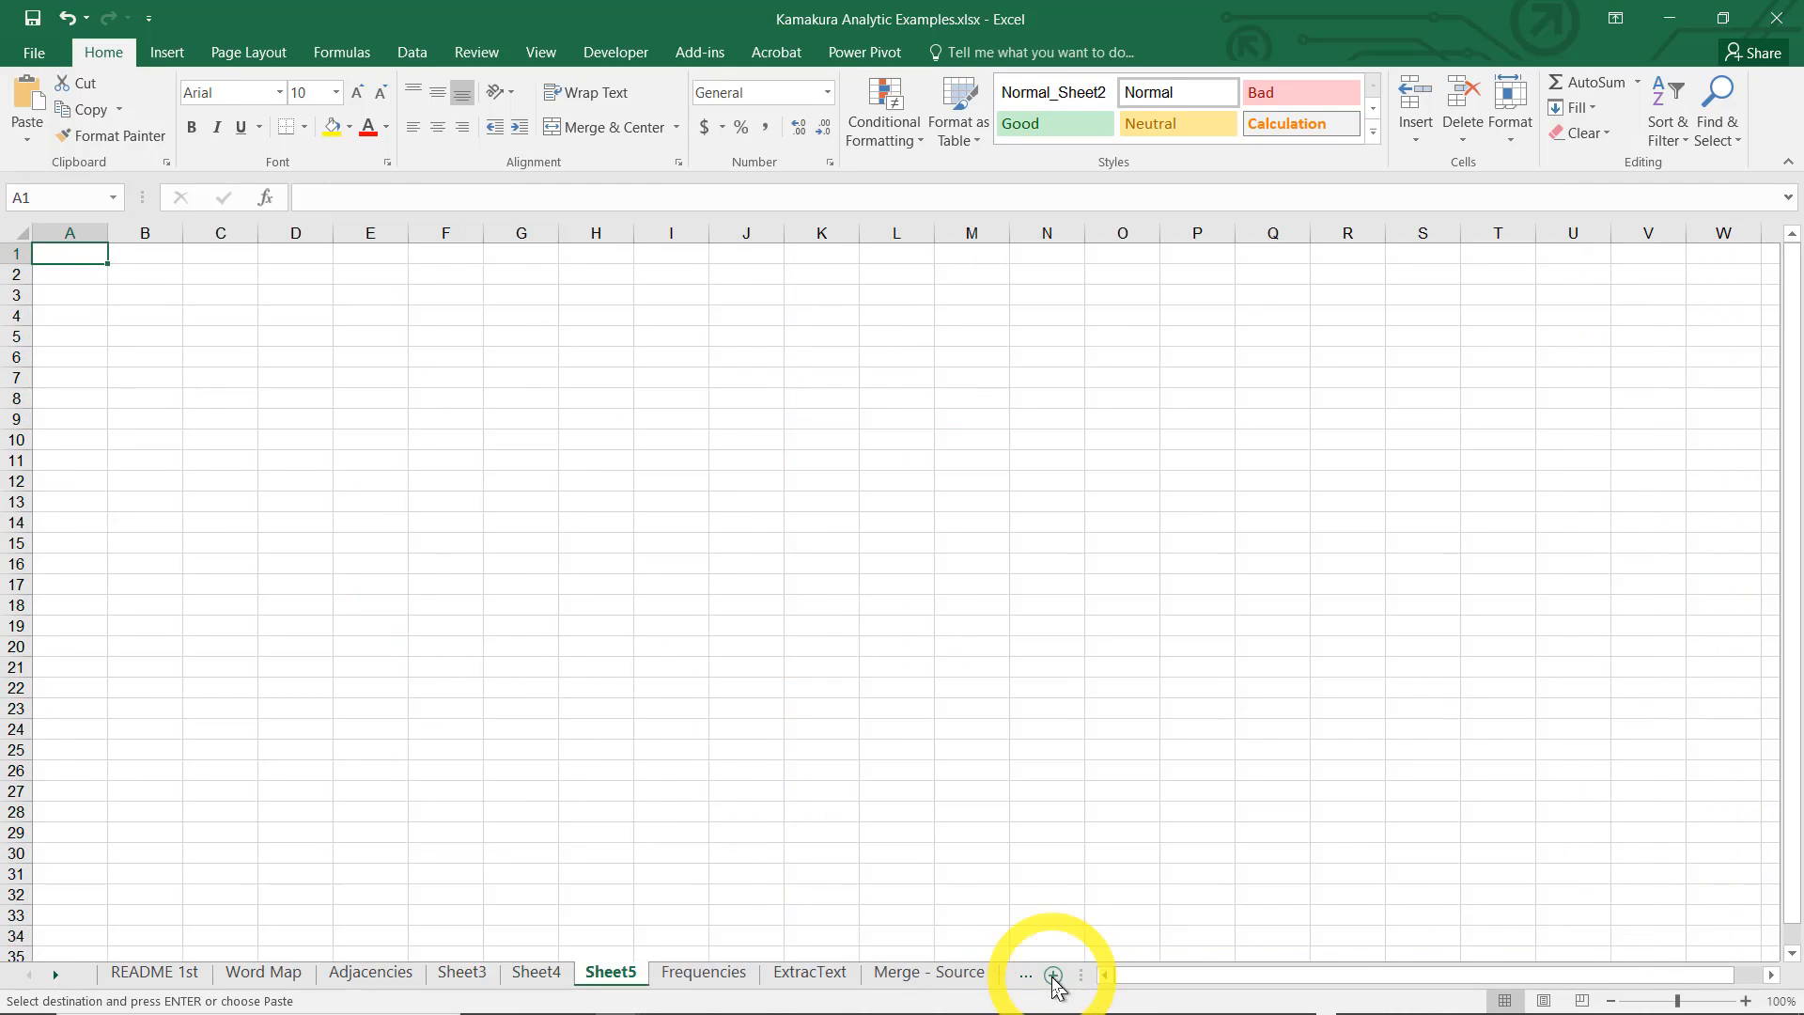
pyautogui.hotkey('ctrl', 'v')
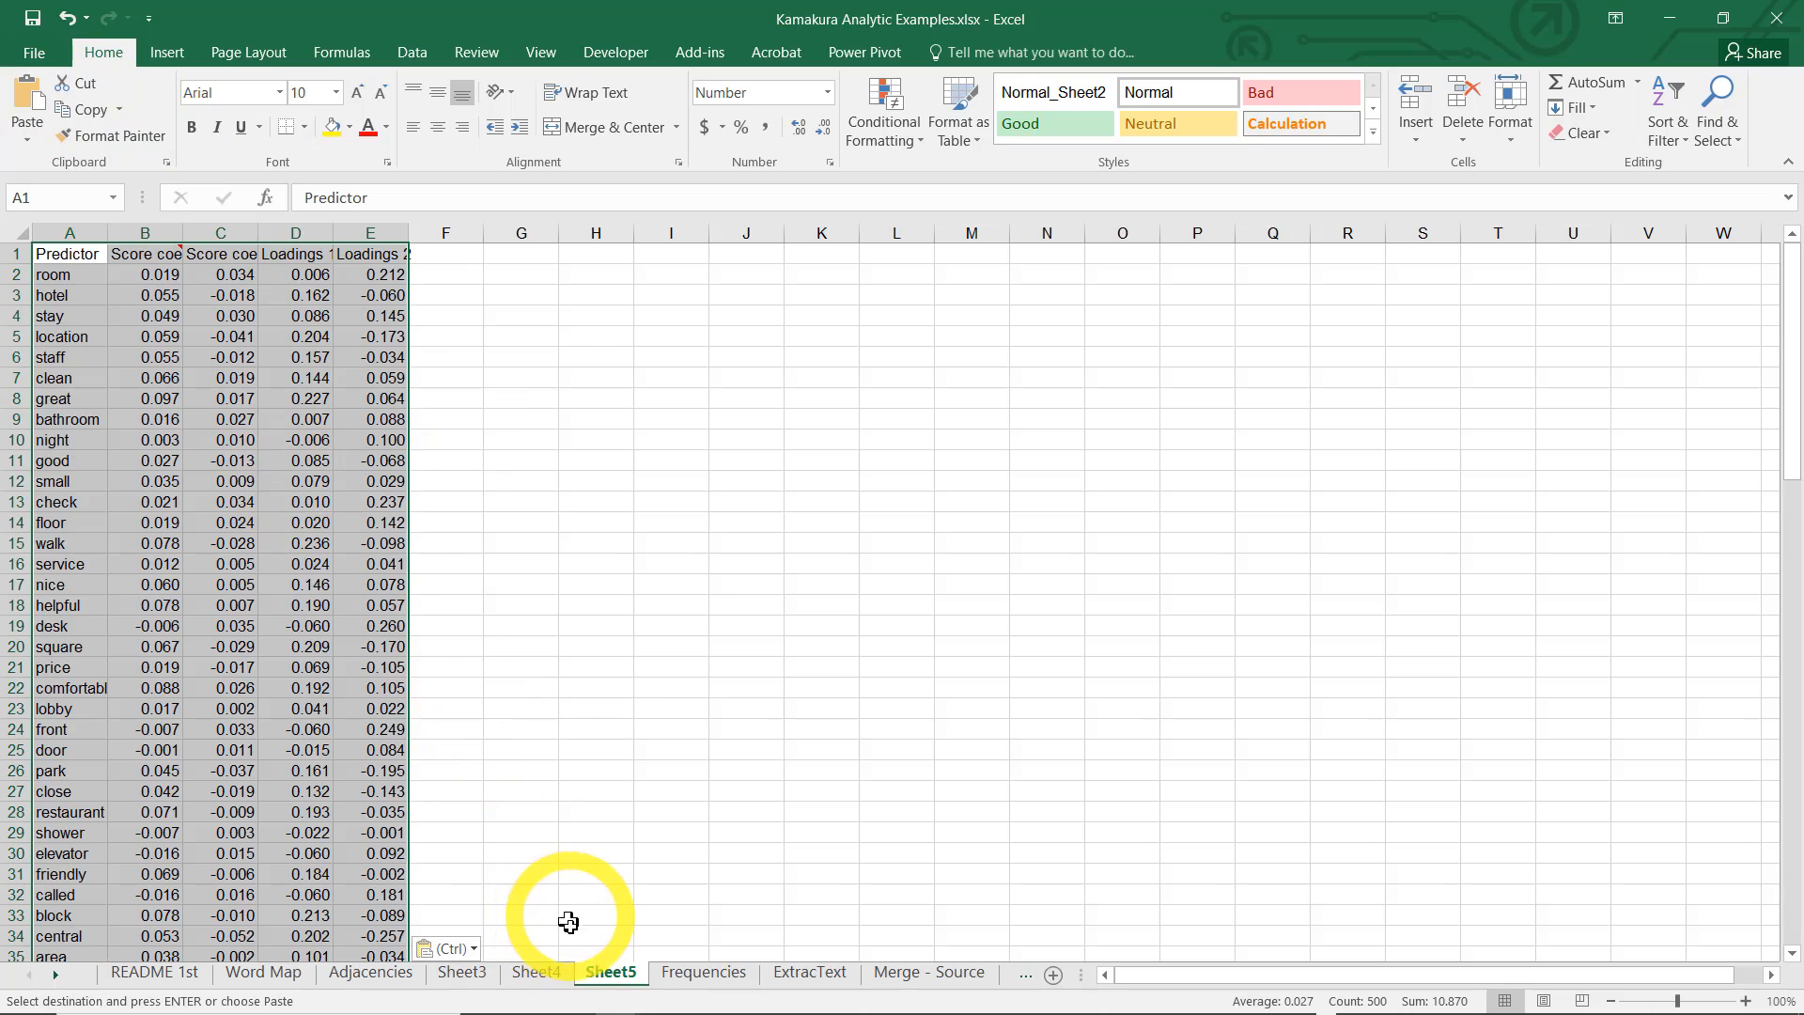
# Rename the new worksheet as loadings
pyautogui.doubleClick(609, 974)
pyautogui.write('loadings')
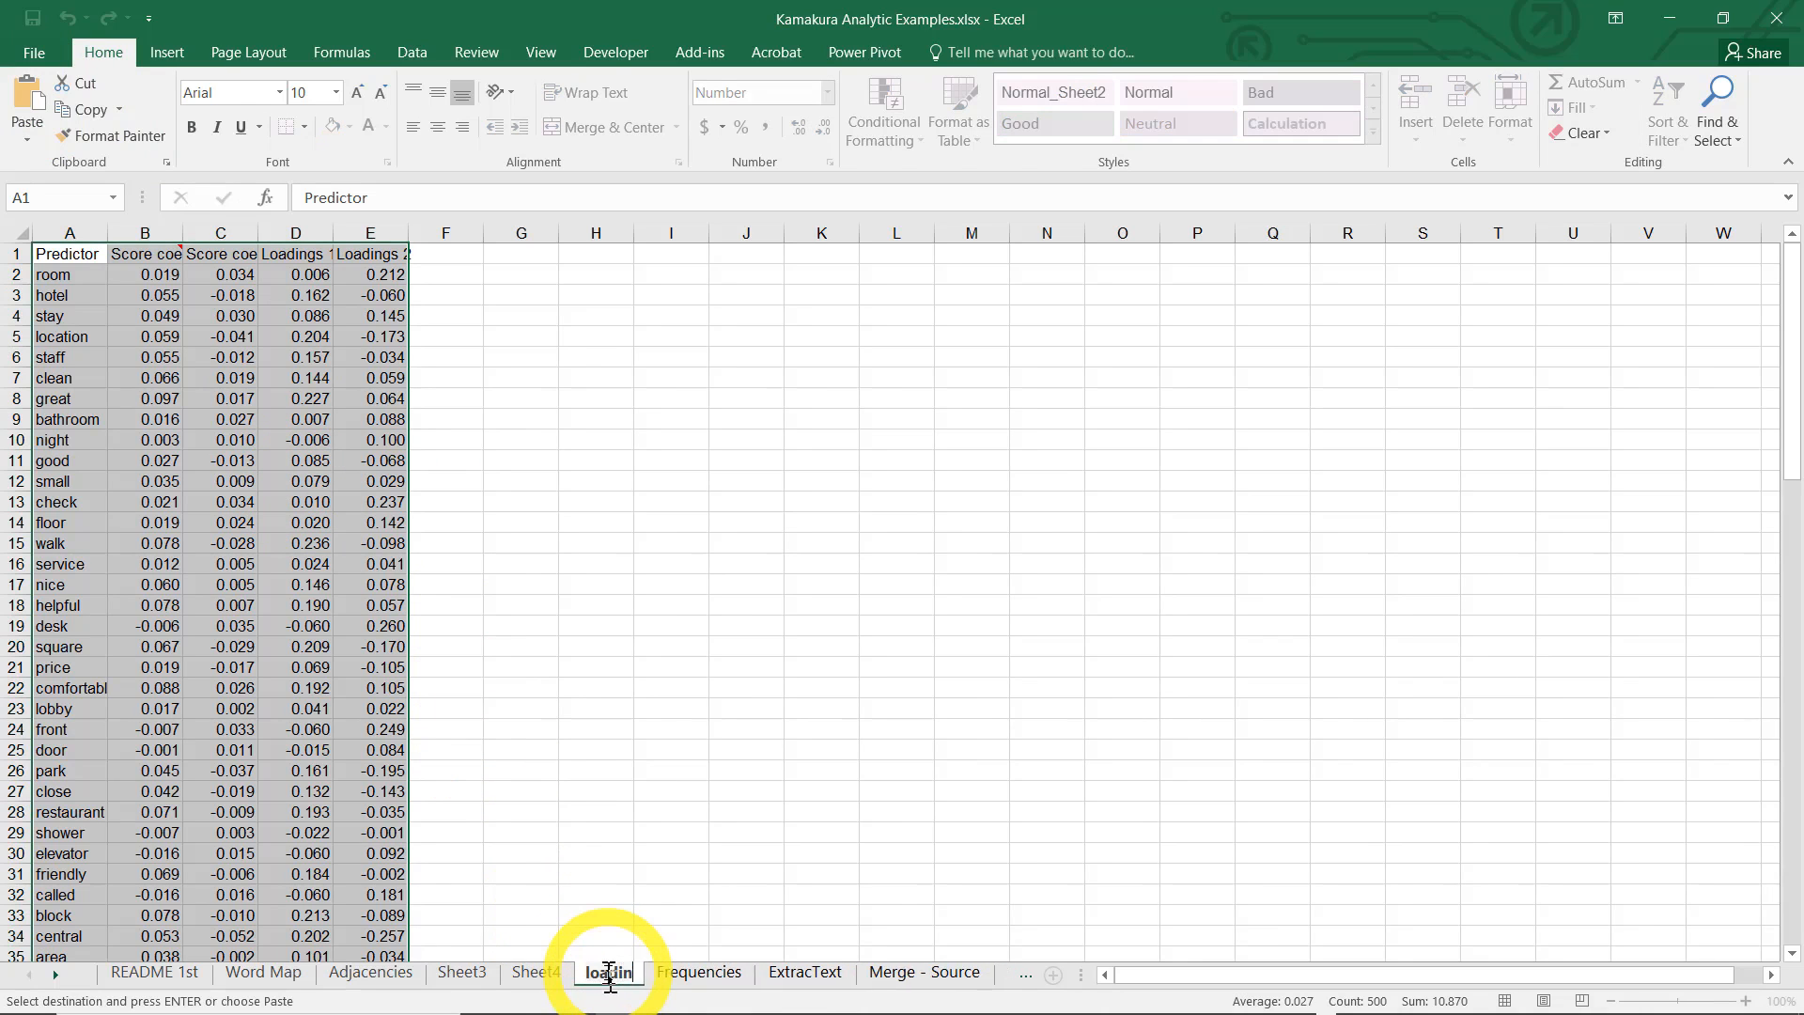
pyautogui.press('Return')
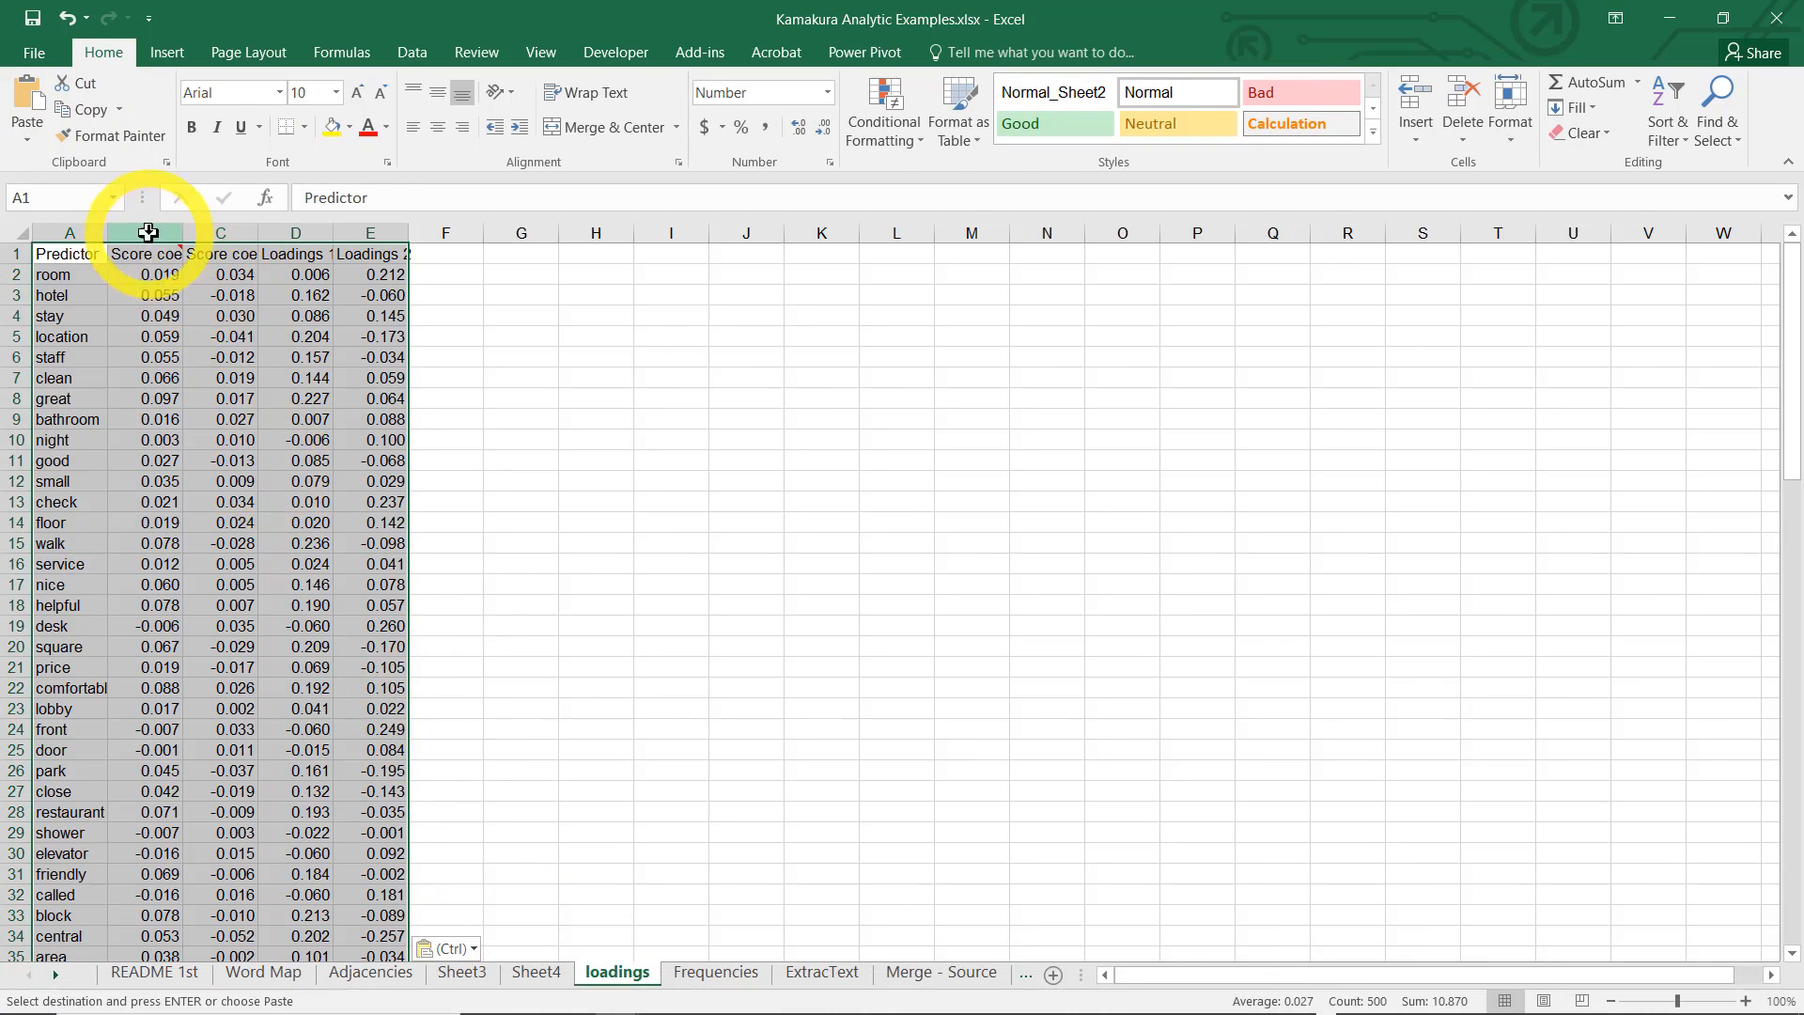
# Delete the two score coefficient columns, B and C, from the loadings sheet
pyautogui.moveTo(144, 233); pyautogui.dragTo(220, 234)
pyautogui.hotkey('alt', 'e')
pyautogui.press('d')
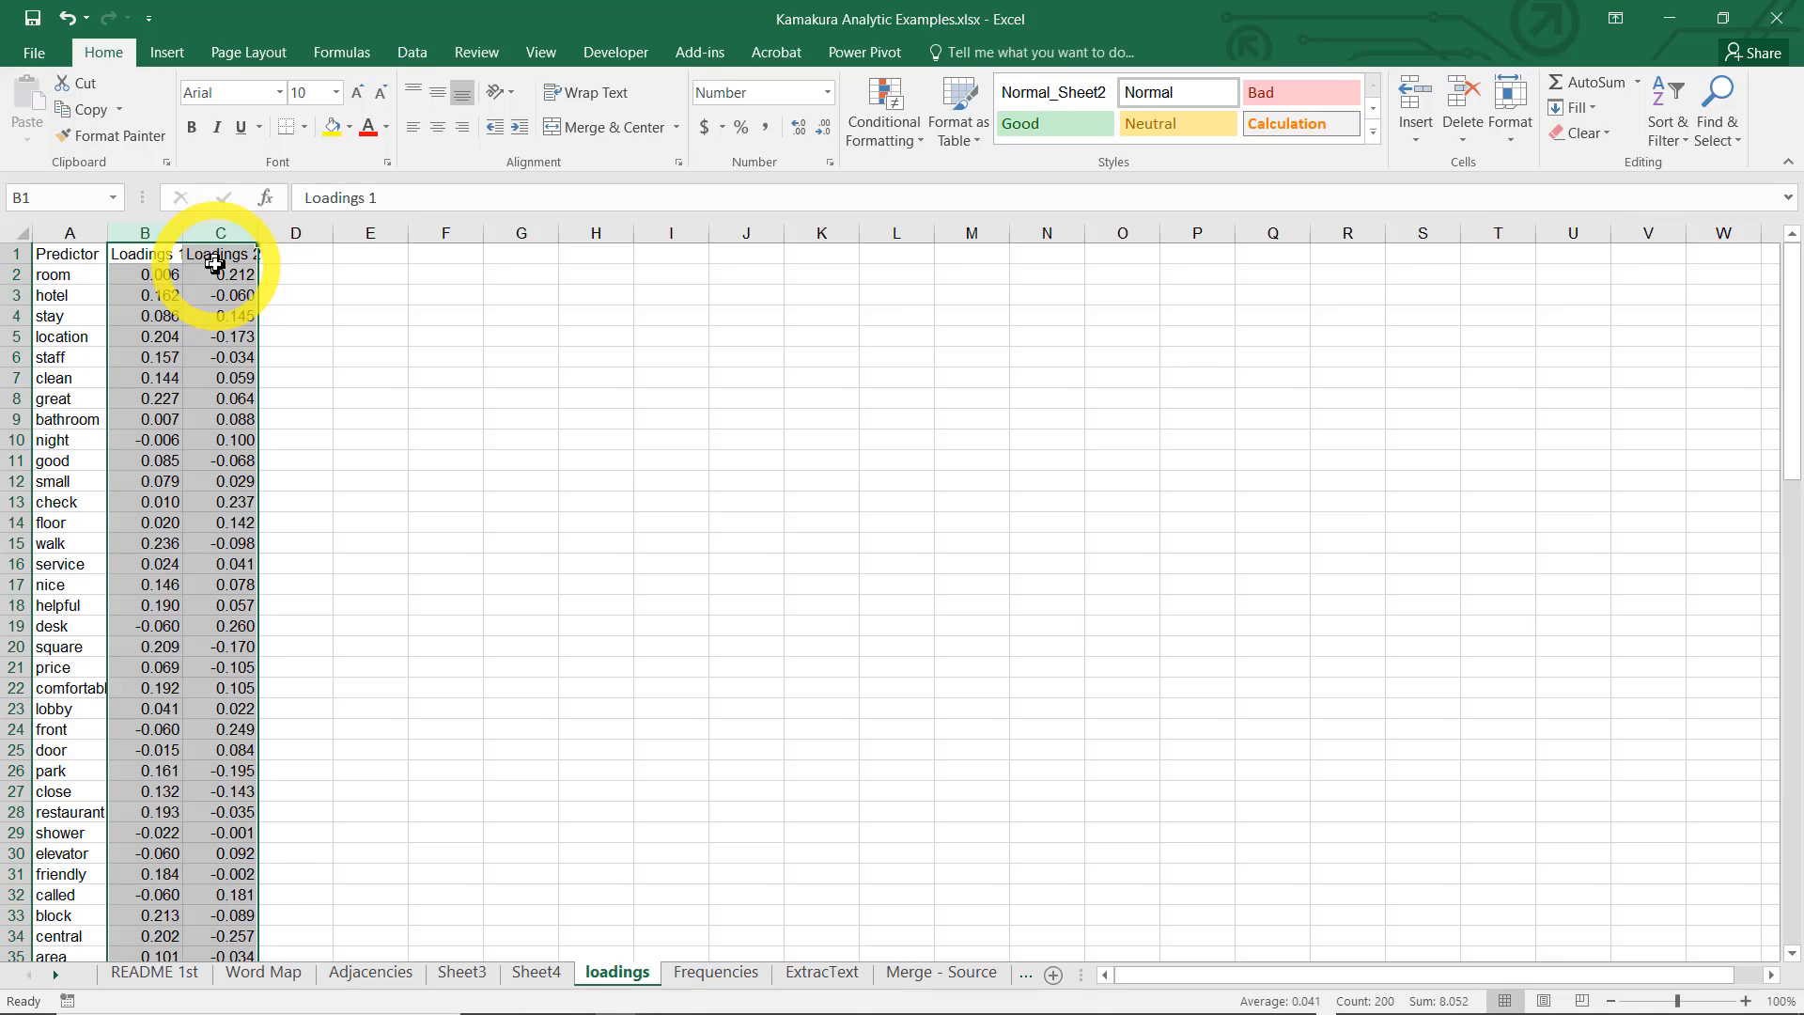
# Create a Kamakura Scatterplot with Labels from the predictor names and both loadings in A1:C100
pyautogui.click(39, 253)
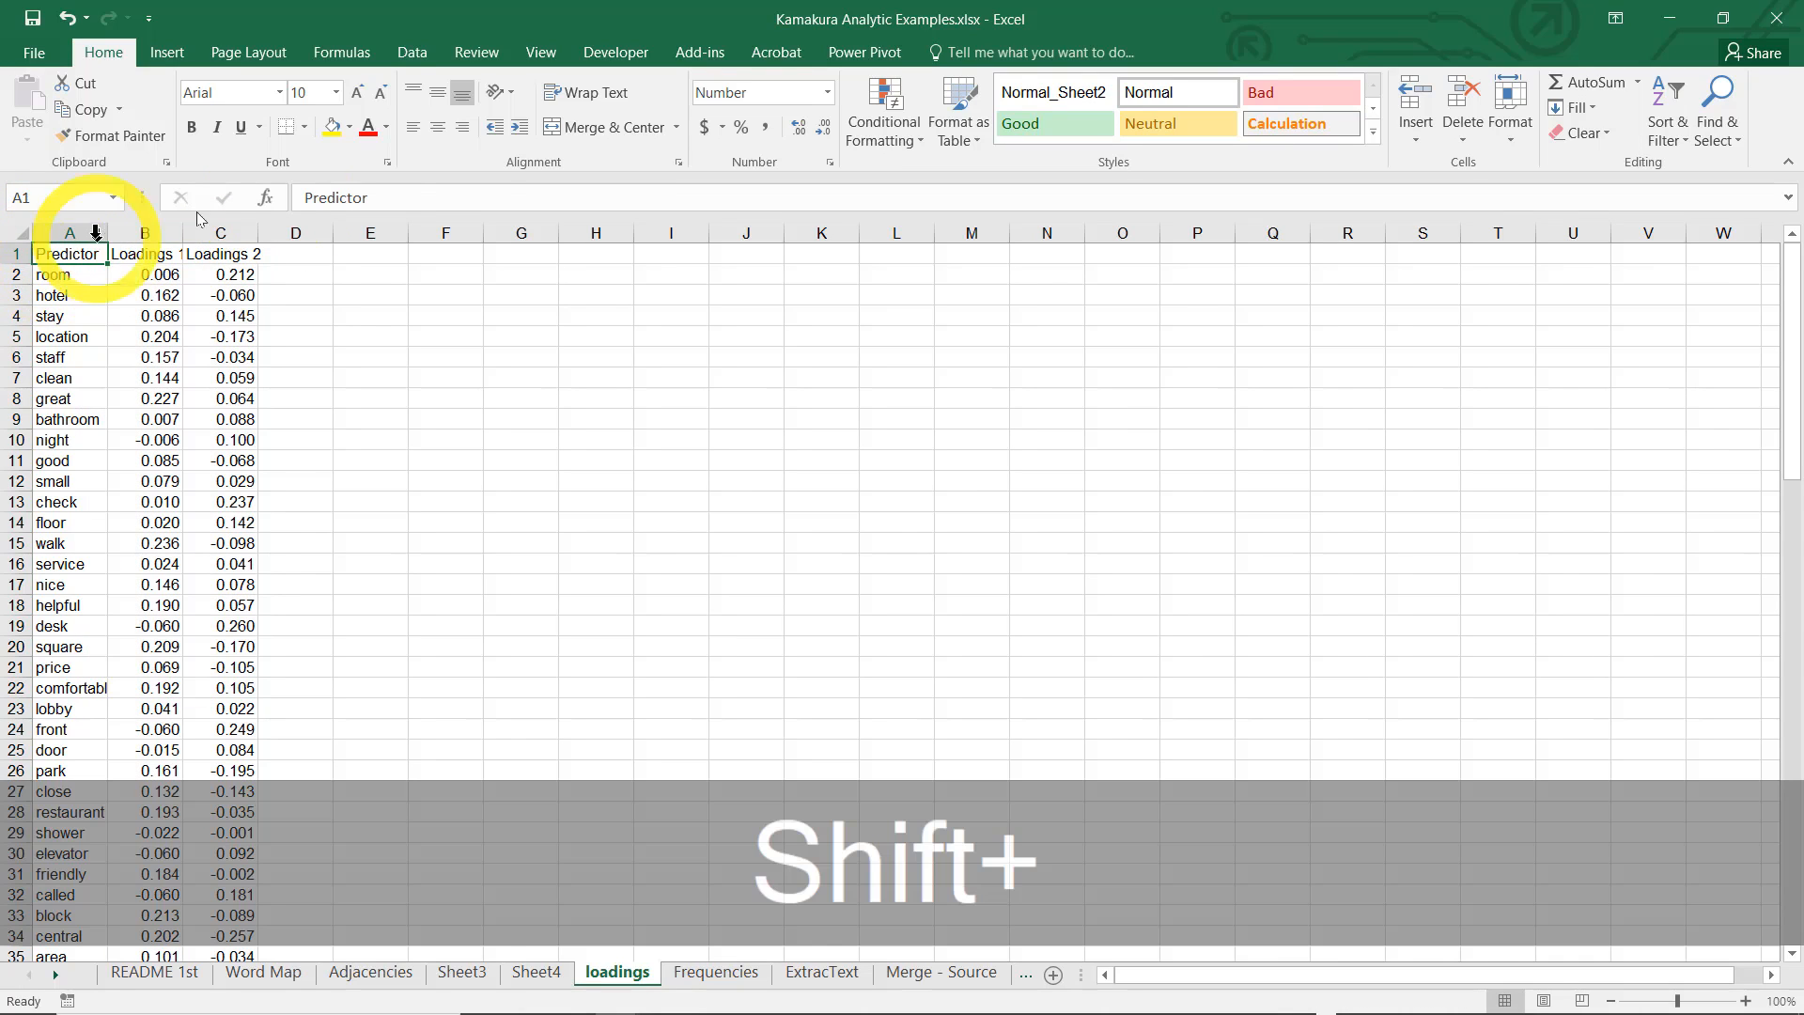
pyautogui.click(707, 54)
pyautogui.click(177, 90)
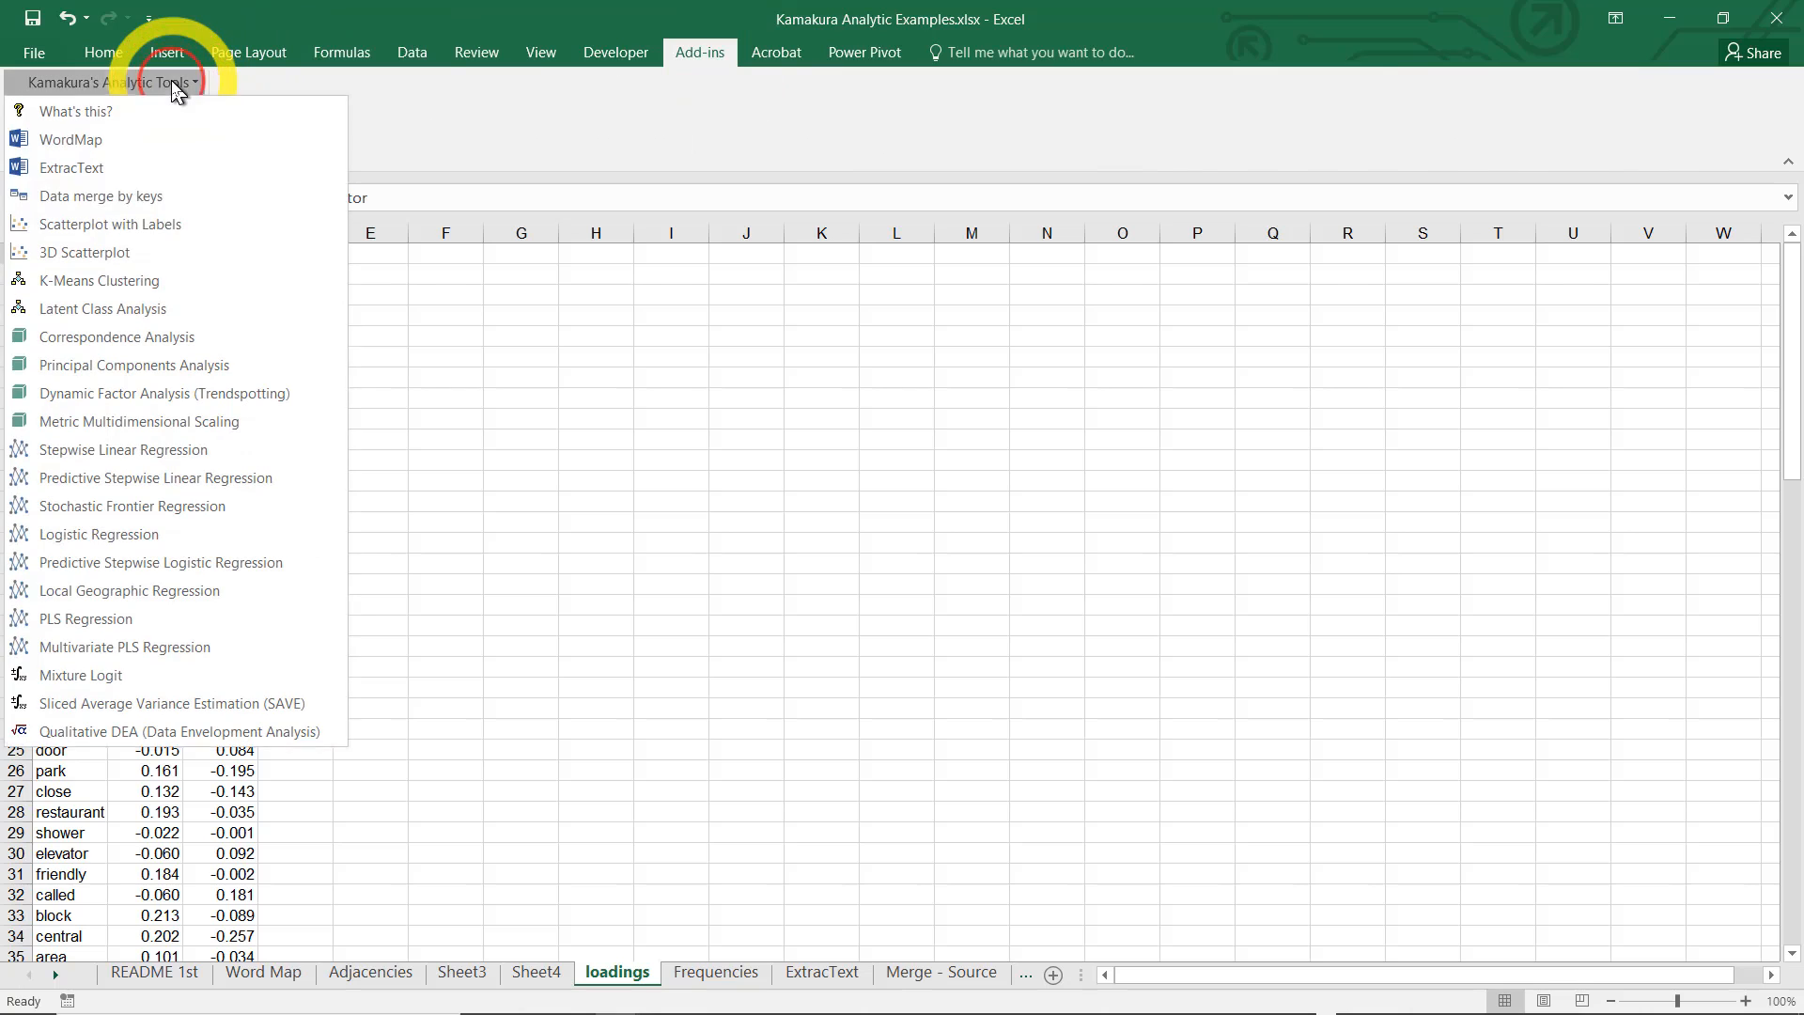
pyautogui.click(129, 230)
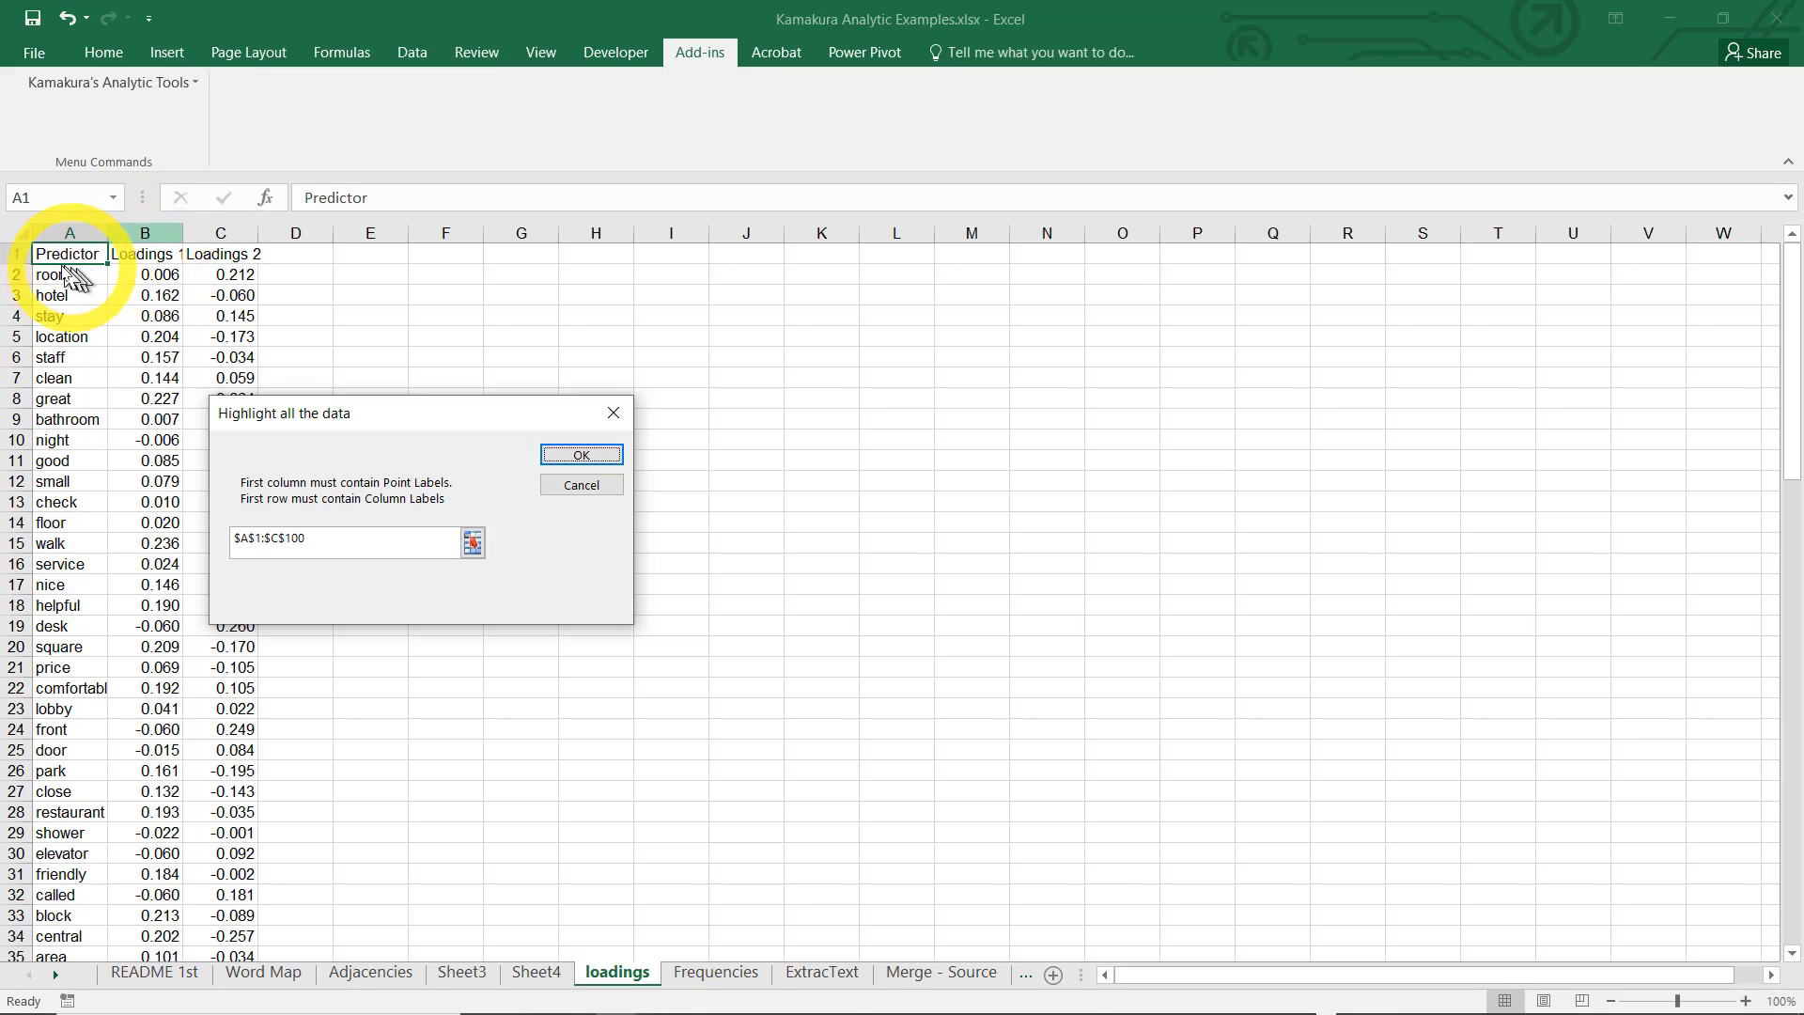
pyautogui.click(581, 455)
pyautogui.click(1024, 609)
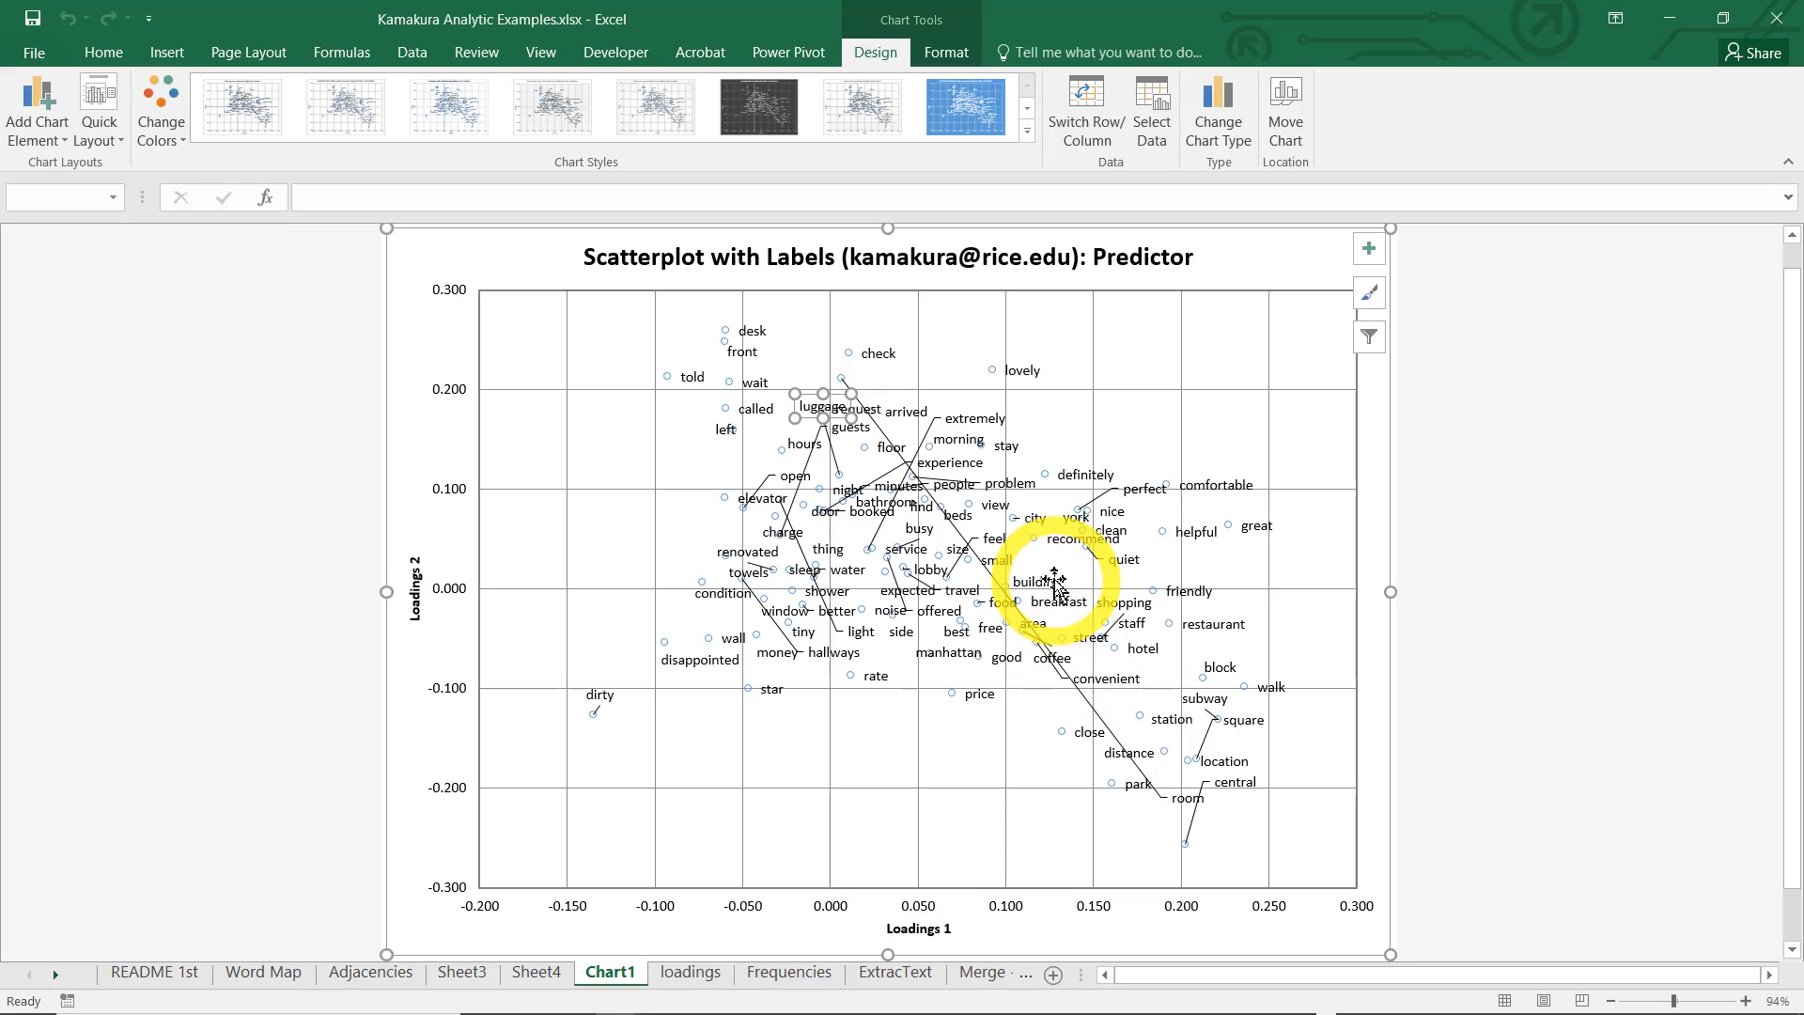
# Move the room label next to its data point near 0.2 on the Loadings 2 axis
pyautogui.click(1178, 797)
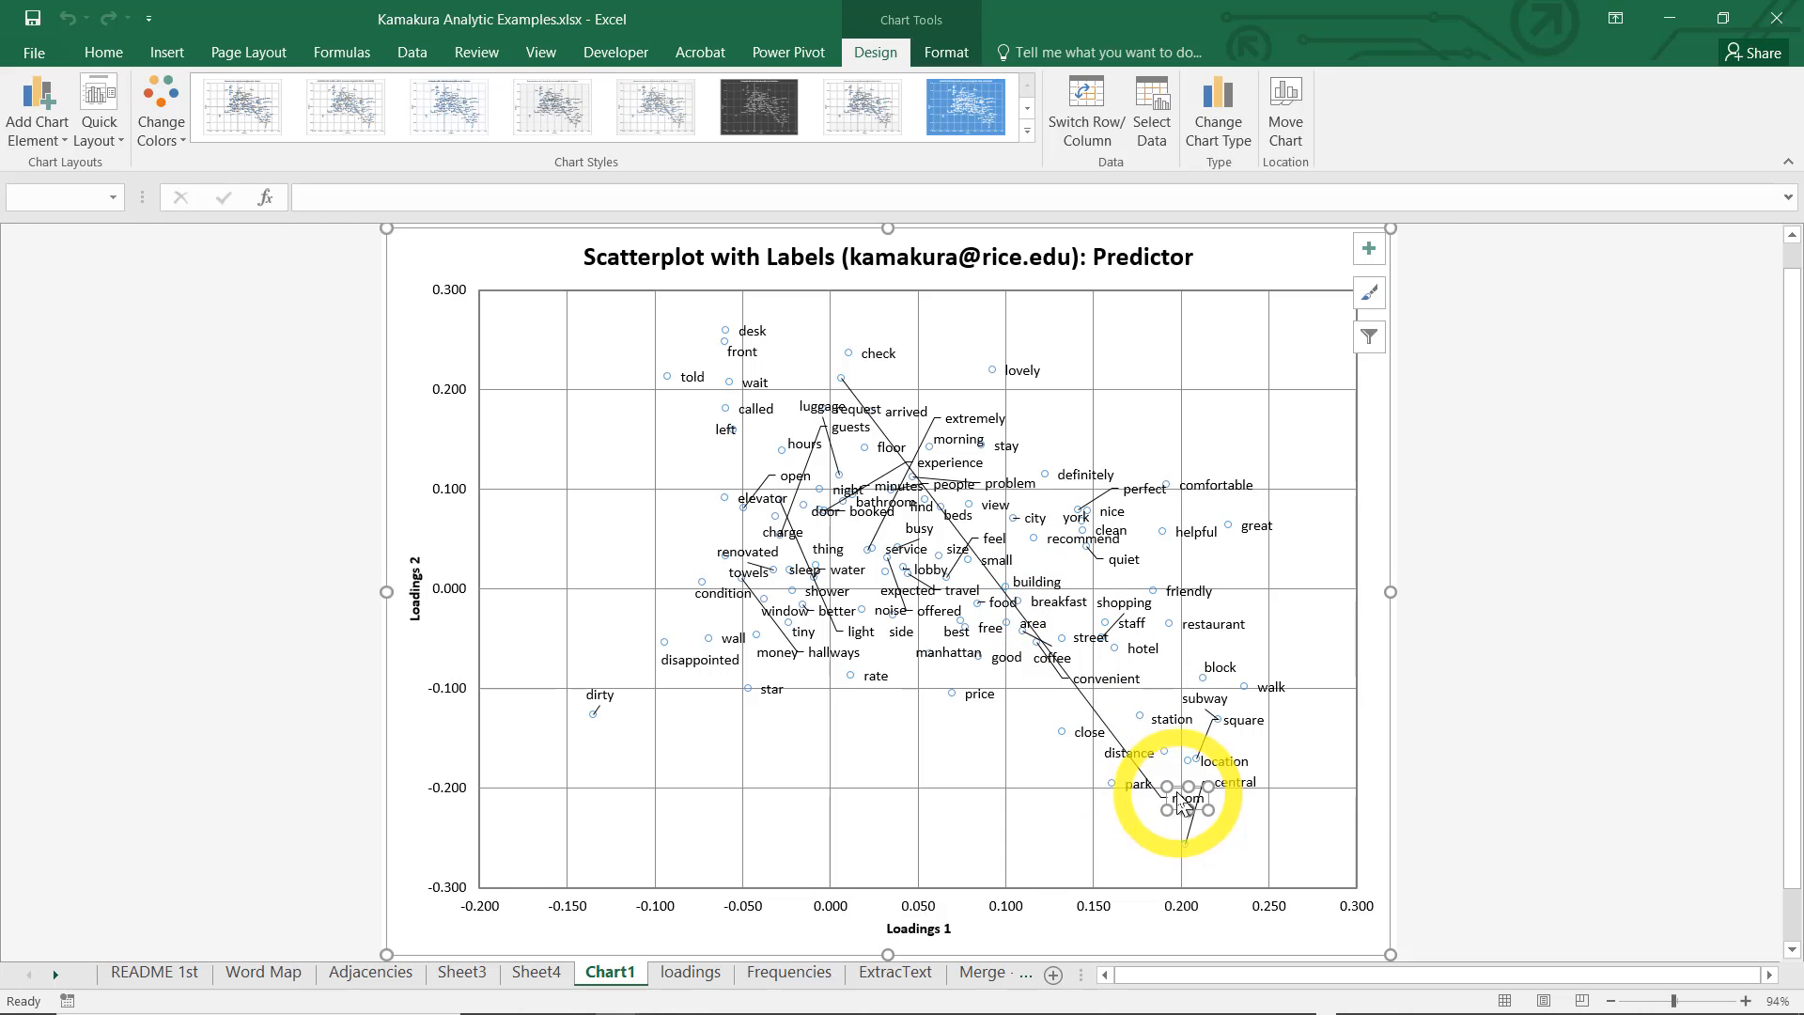
pyautogui.moveTo(1171, 794)
pyautogui.mouseDown()
pyautogui.moveTo(1159, 769)
pyautogui.moveTo(1165, 810)
pyautogui.moveTo(1163, 794)
pyautogui.mouseUp()
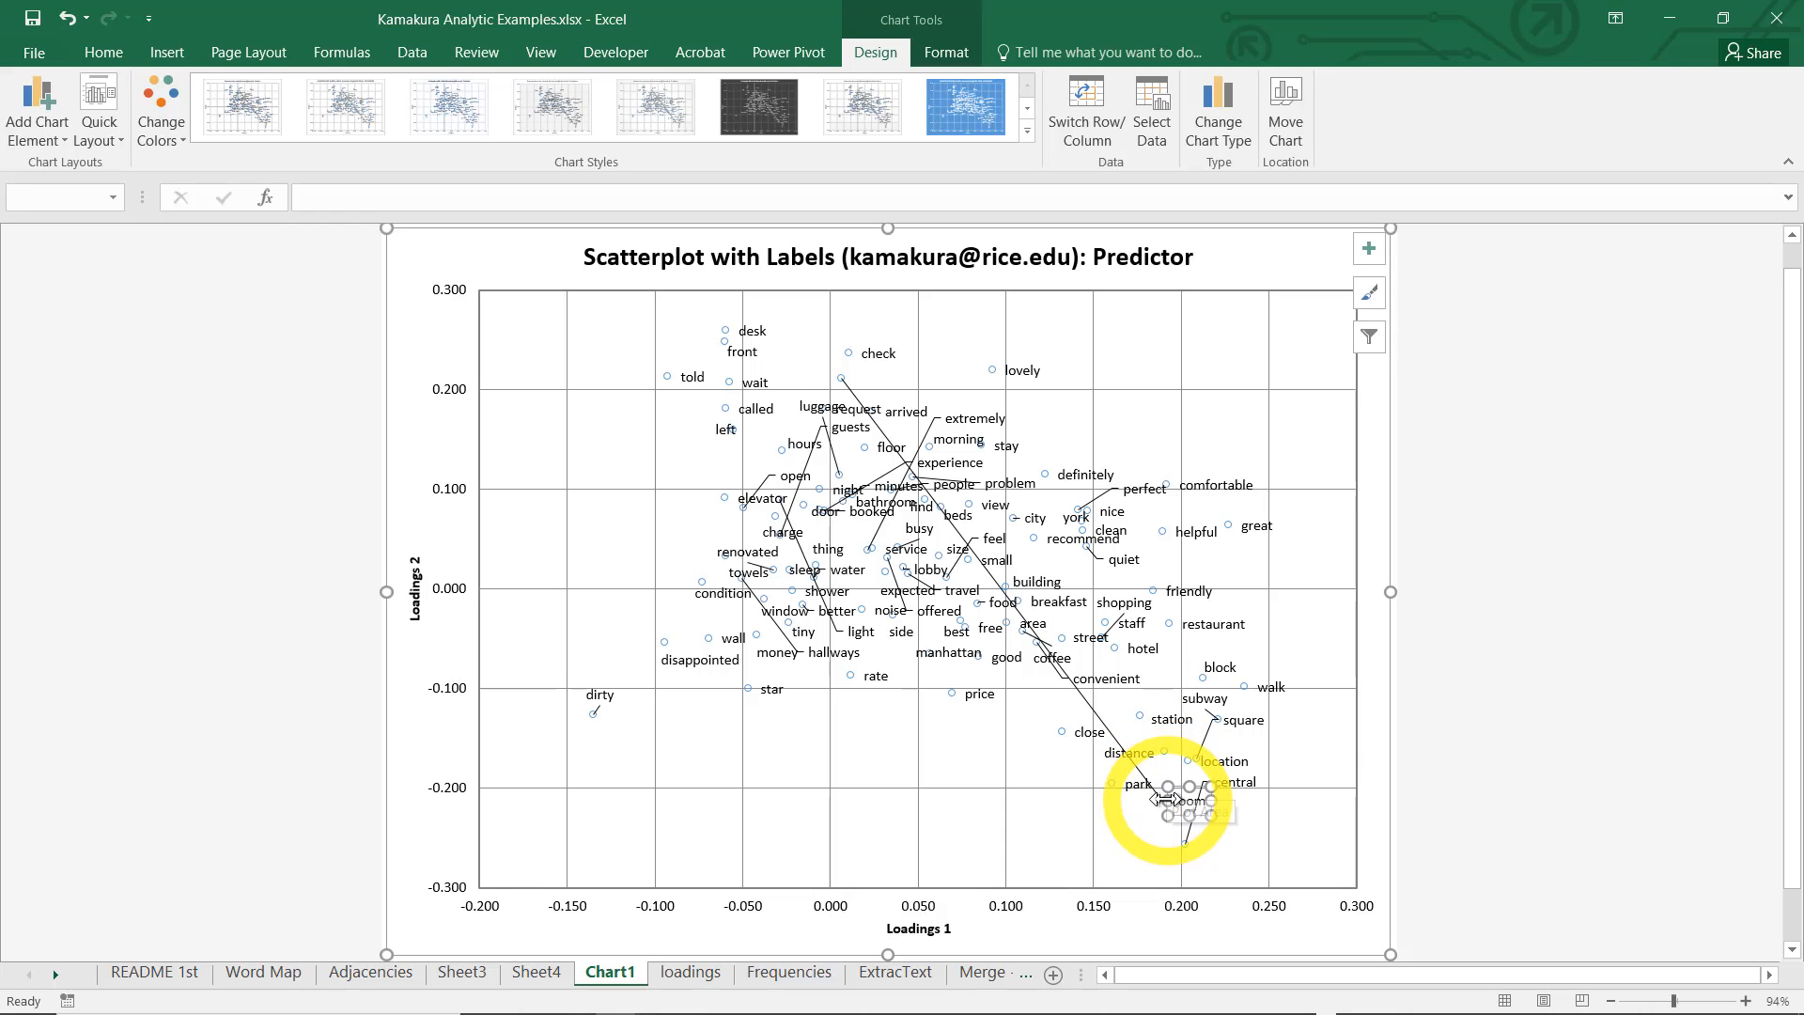
pyautogui.moveTo(1186, 799); pyautogui.dragTo(812, 368)
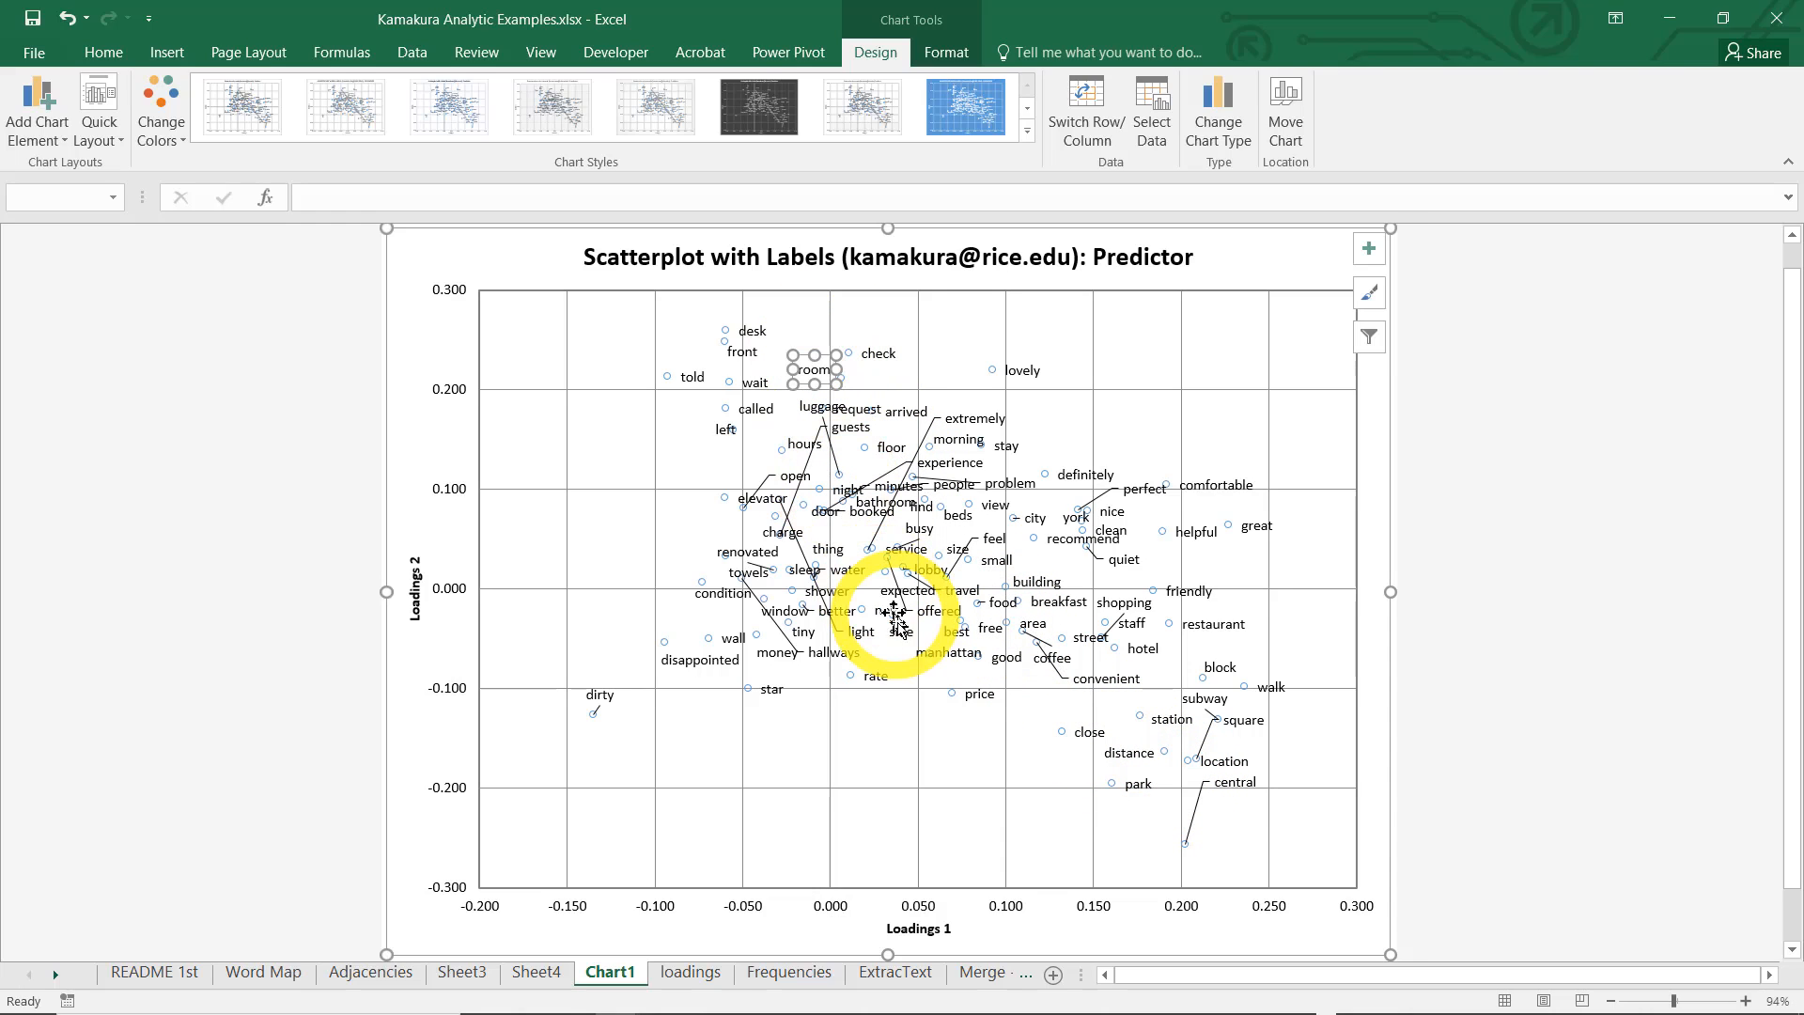
# Reposition the central, extremely, experience and hallways labels closer to their data points to reduce the long leader lines
pyautogui.click(1237, 785)
pyautogui.moveTo(1239, 787); pyautogui.dragTo(1226, 817)
pyautogui.moveTo(983, 423); pyautogui.dragTo(884, 547)
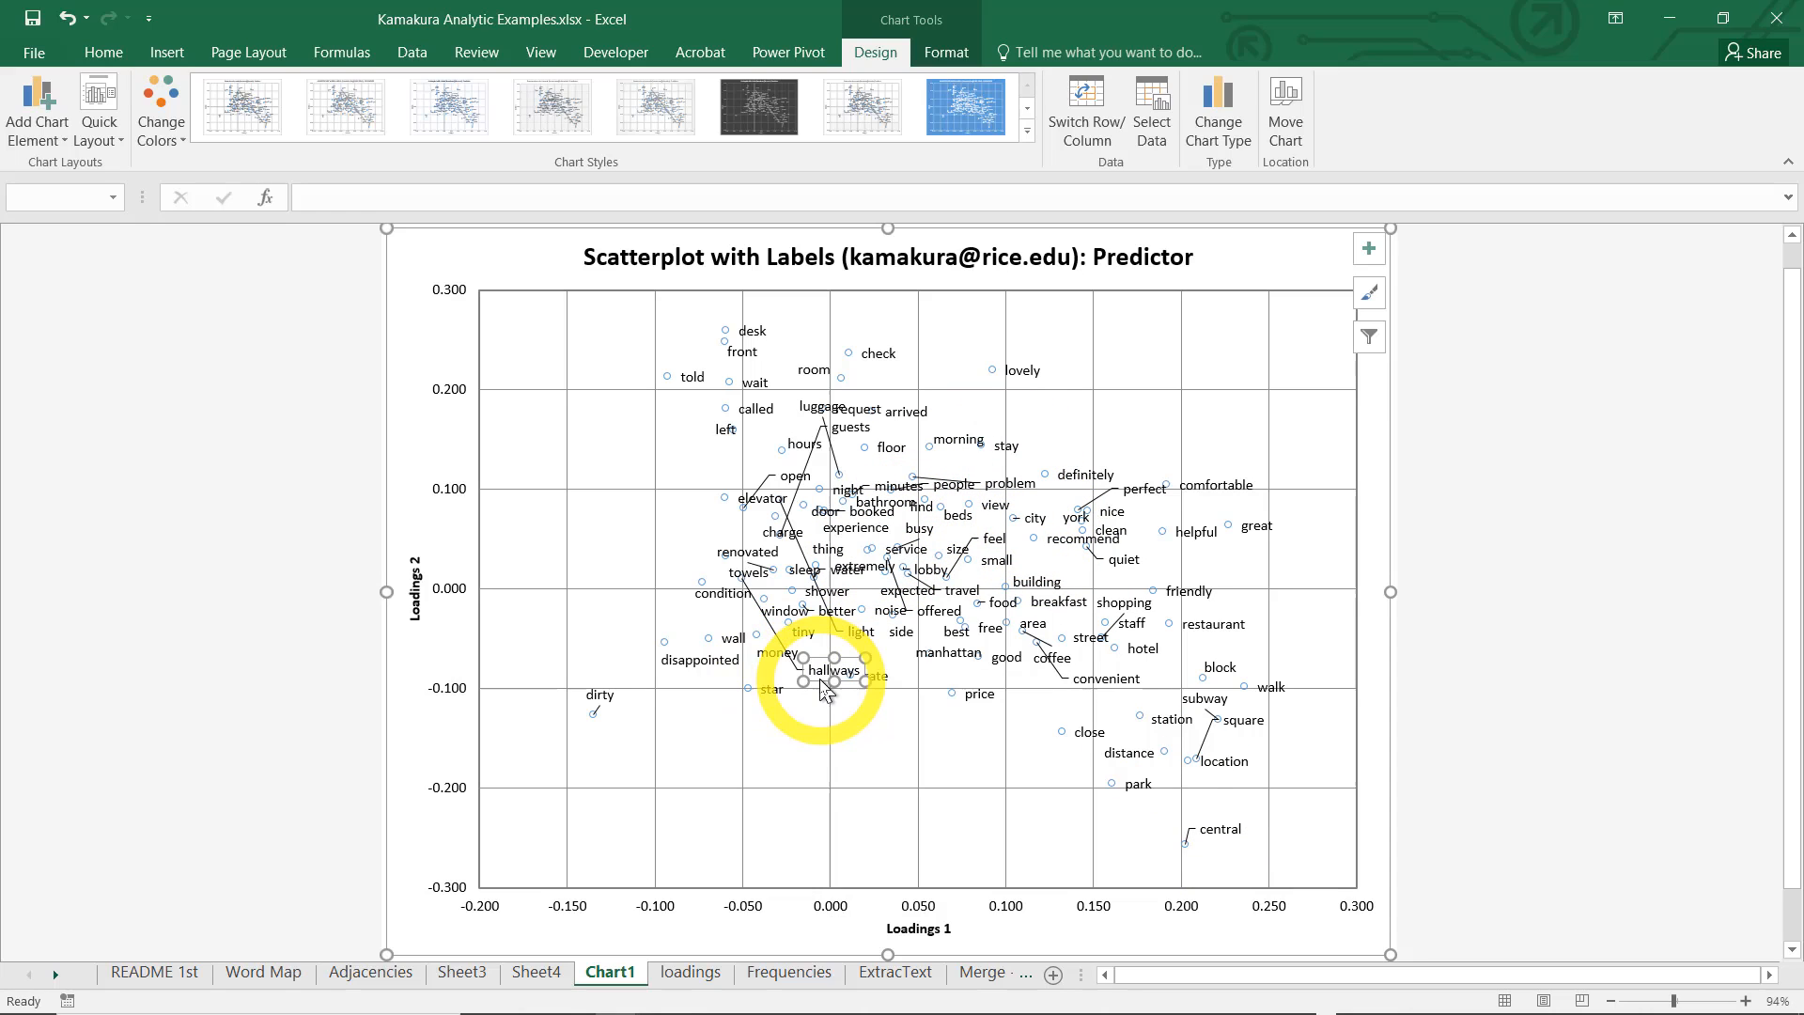
pyautogui.moveTo(824, 691); pyautogui.dragTo(678, 593)
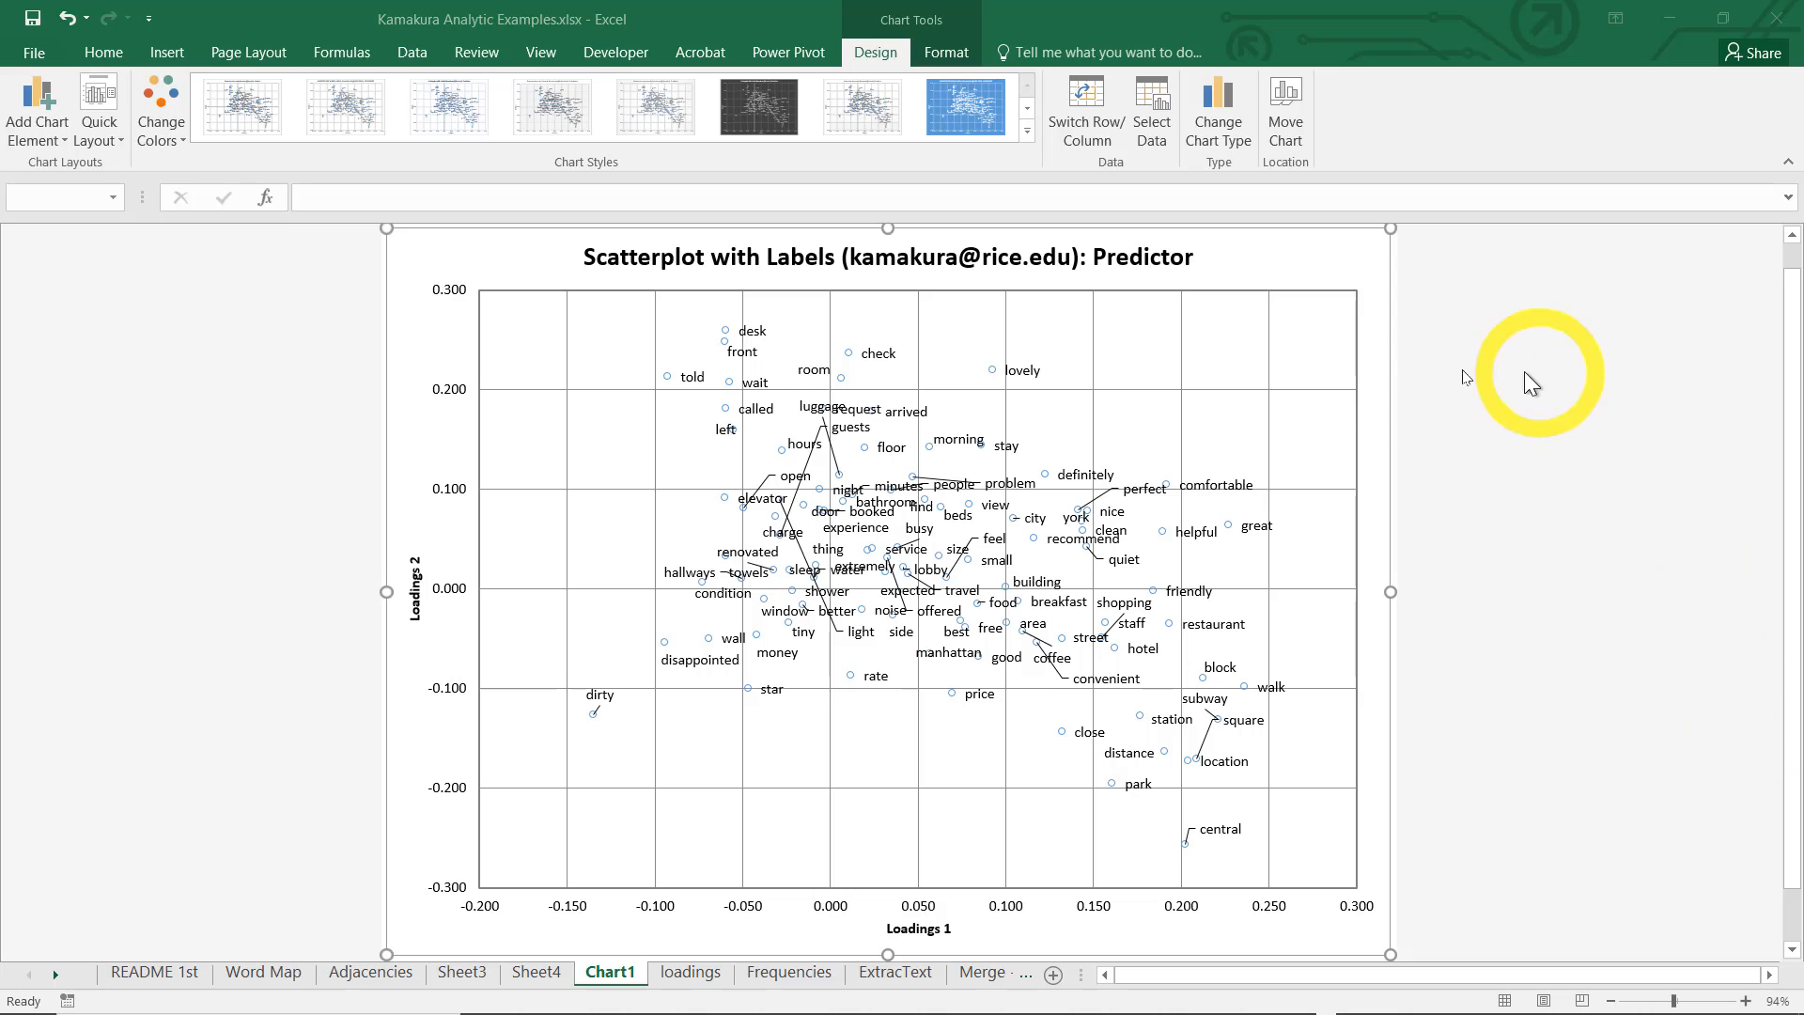
# Draw an oval about 2.15" high and 2.72" wide around the location words such as subway, station, square, park and central
pyautogui.click(177, 55)
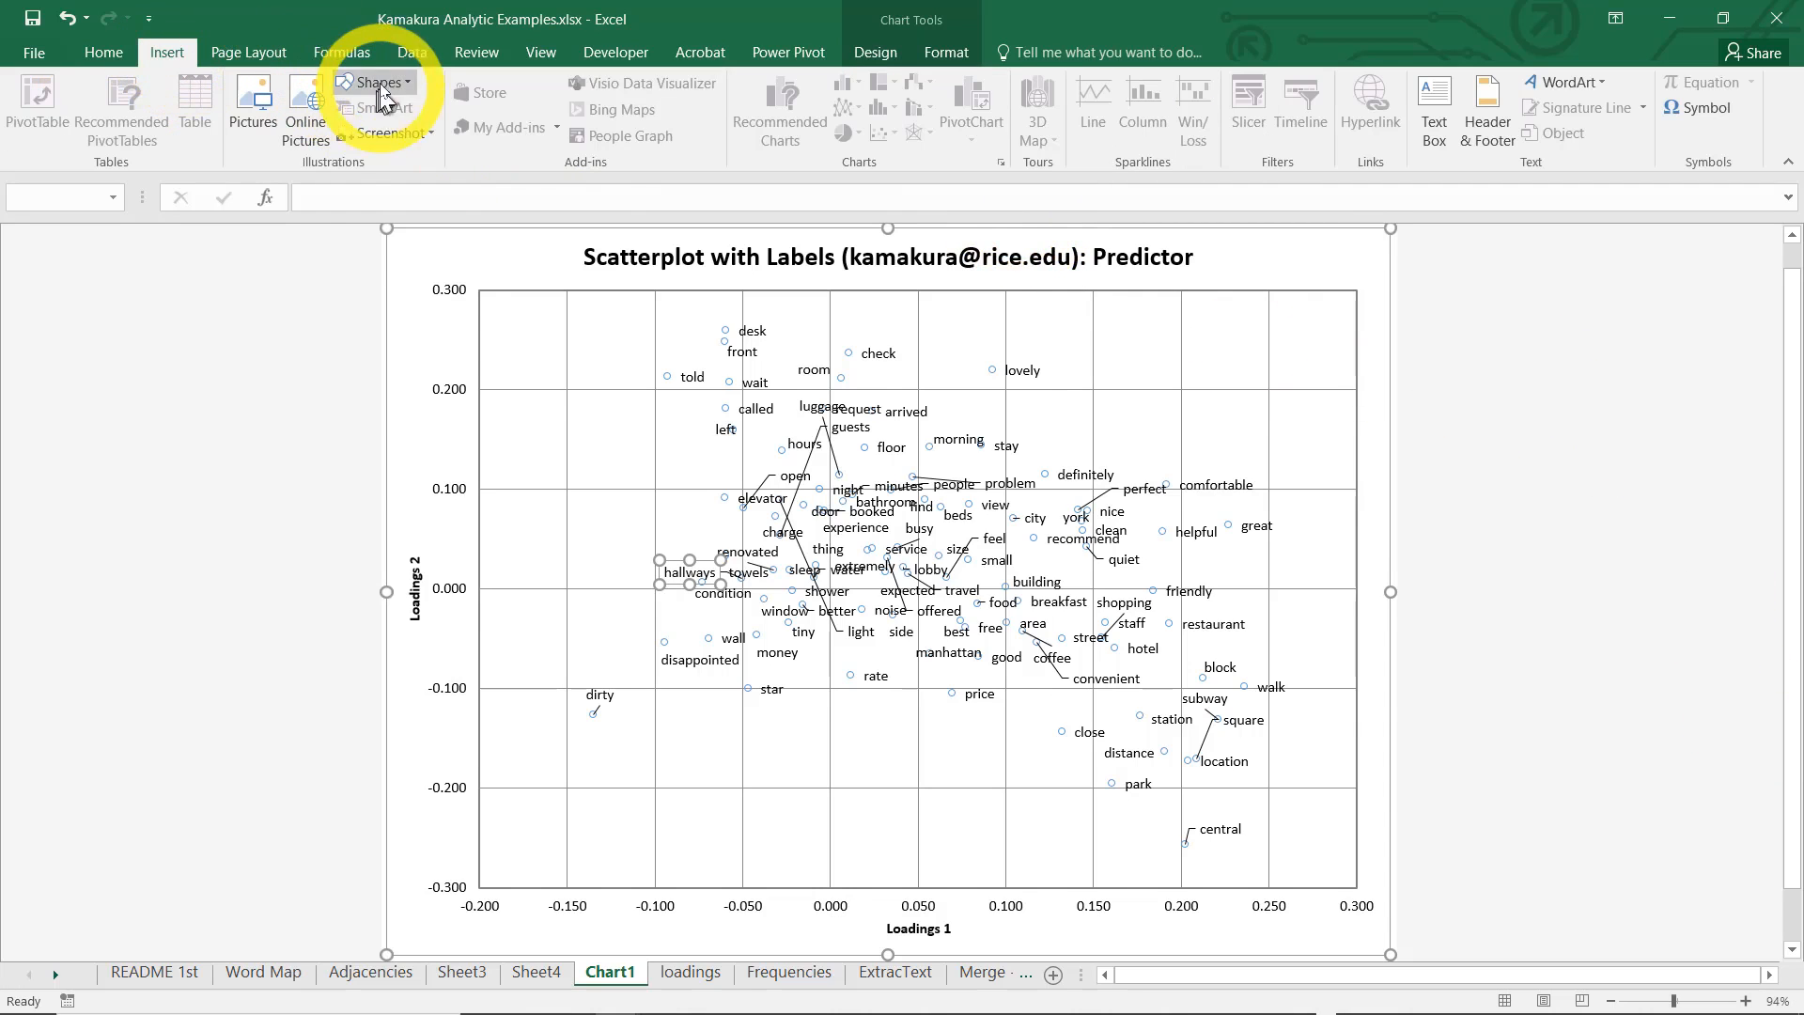
pyautogui.click(372, 83)
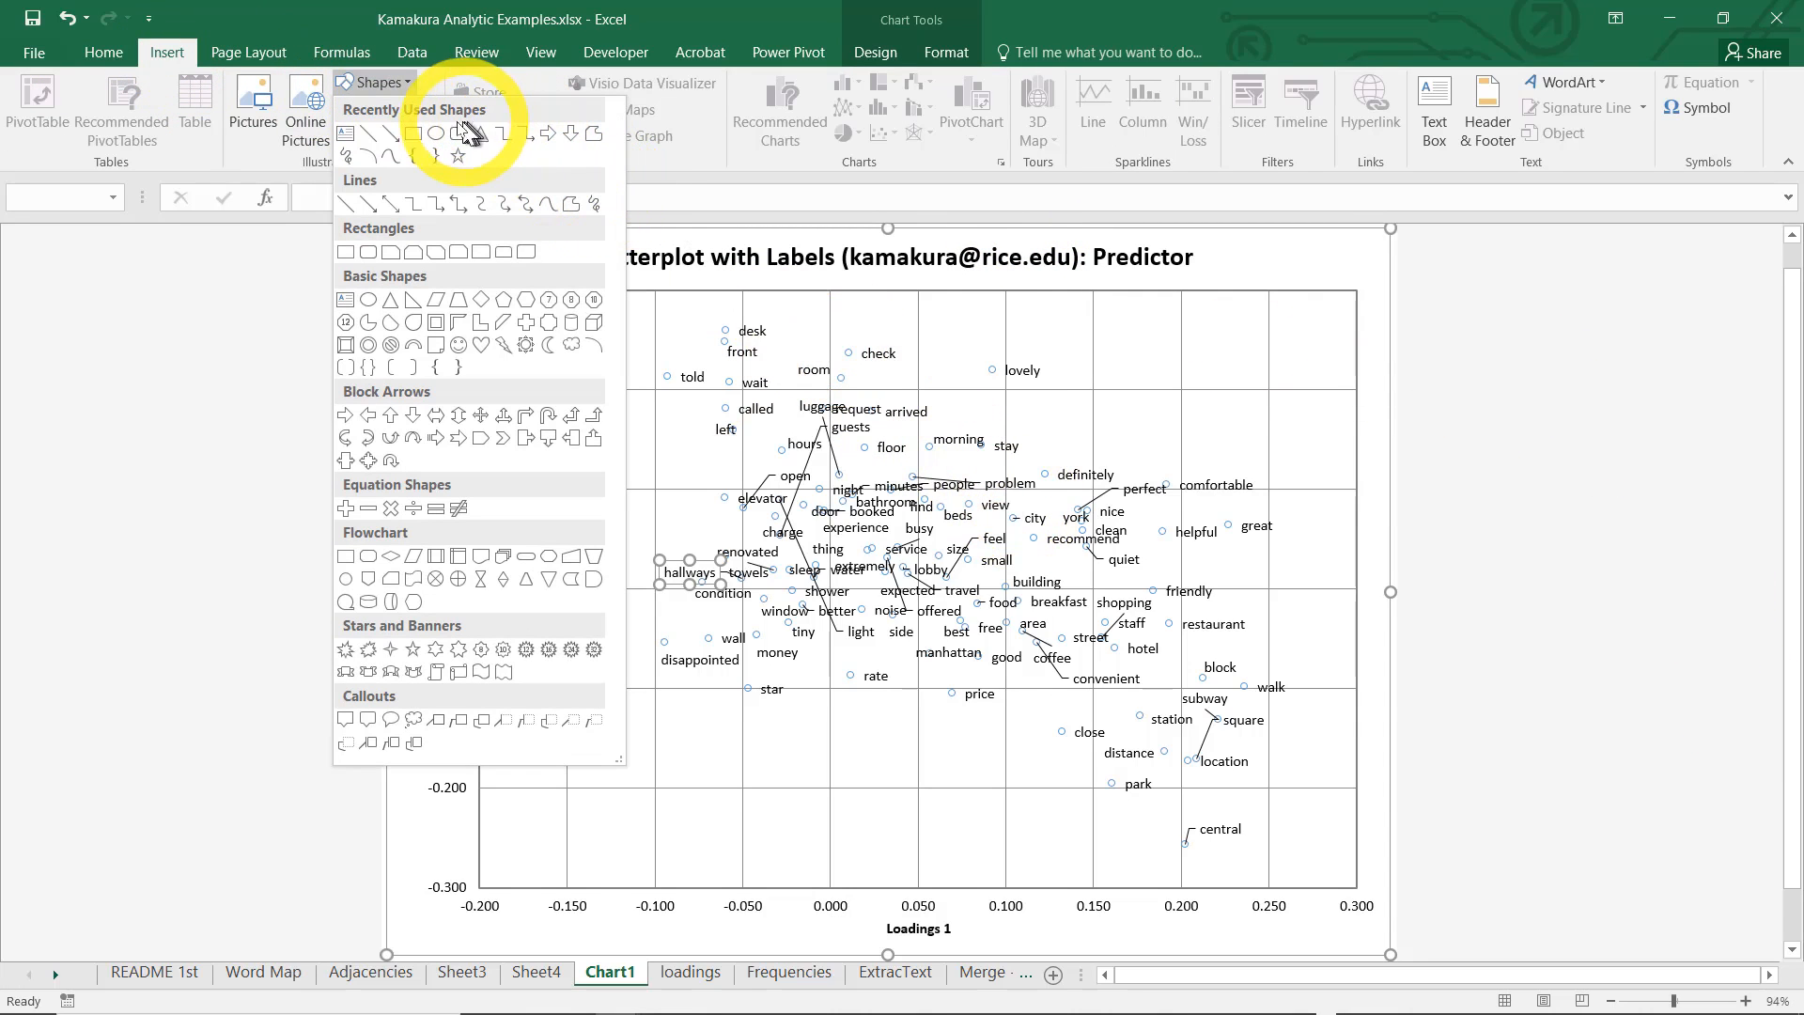
pyautogui.click(413, 132)
pyautogui.moveTo(1101, 657)
pyautogui.mouseDown()
pyautogui.moveTo(1329, 858)
pyautogui.moveTo(1329, 883)
pyautogui.mouseUp()
pyautogui.moveTo(1101, 770); pyautogui.dragTo(1046, 747)
# Remove the fill of the oval over the location words, keeping only its outline
pyautogui.rightClick(1164, 757)
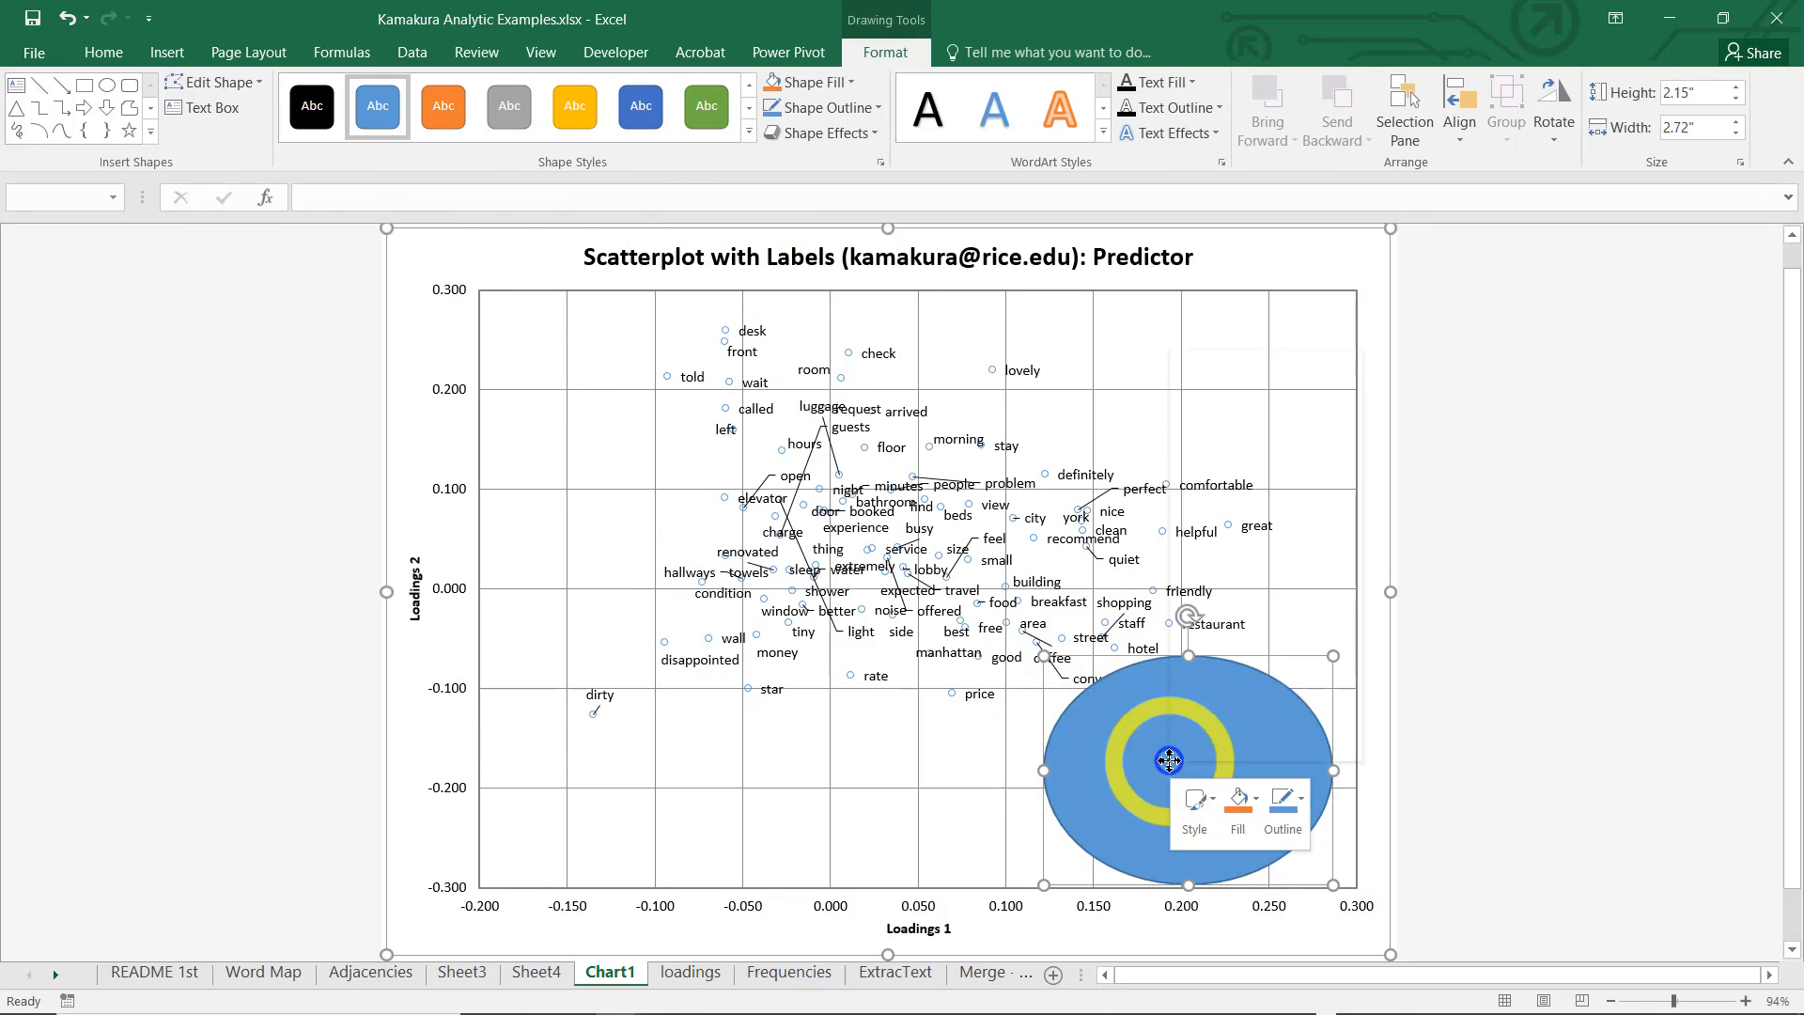
pyautogui.click(1255, 693)
pyautogui.click(1229, 648)
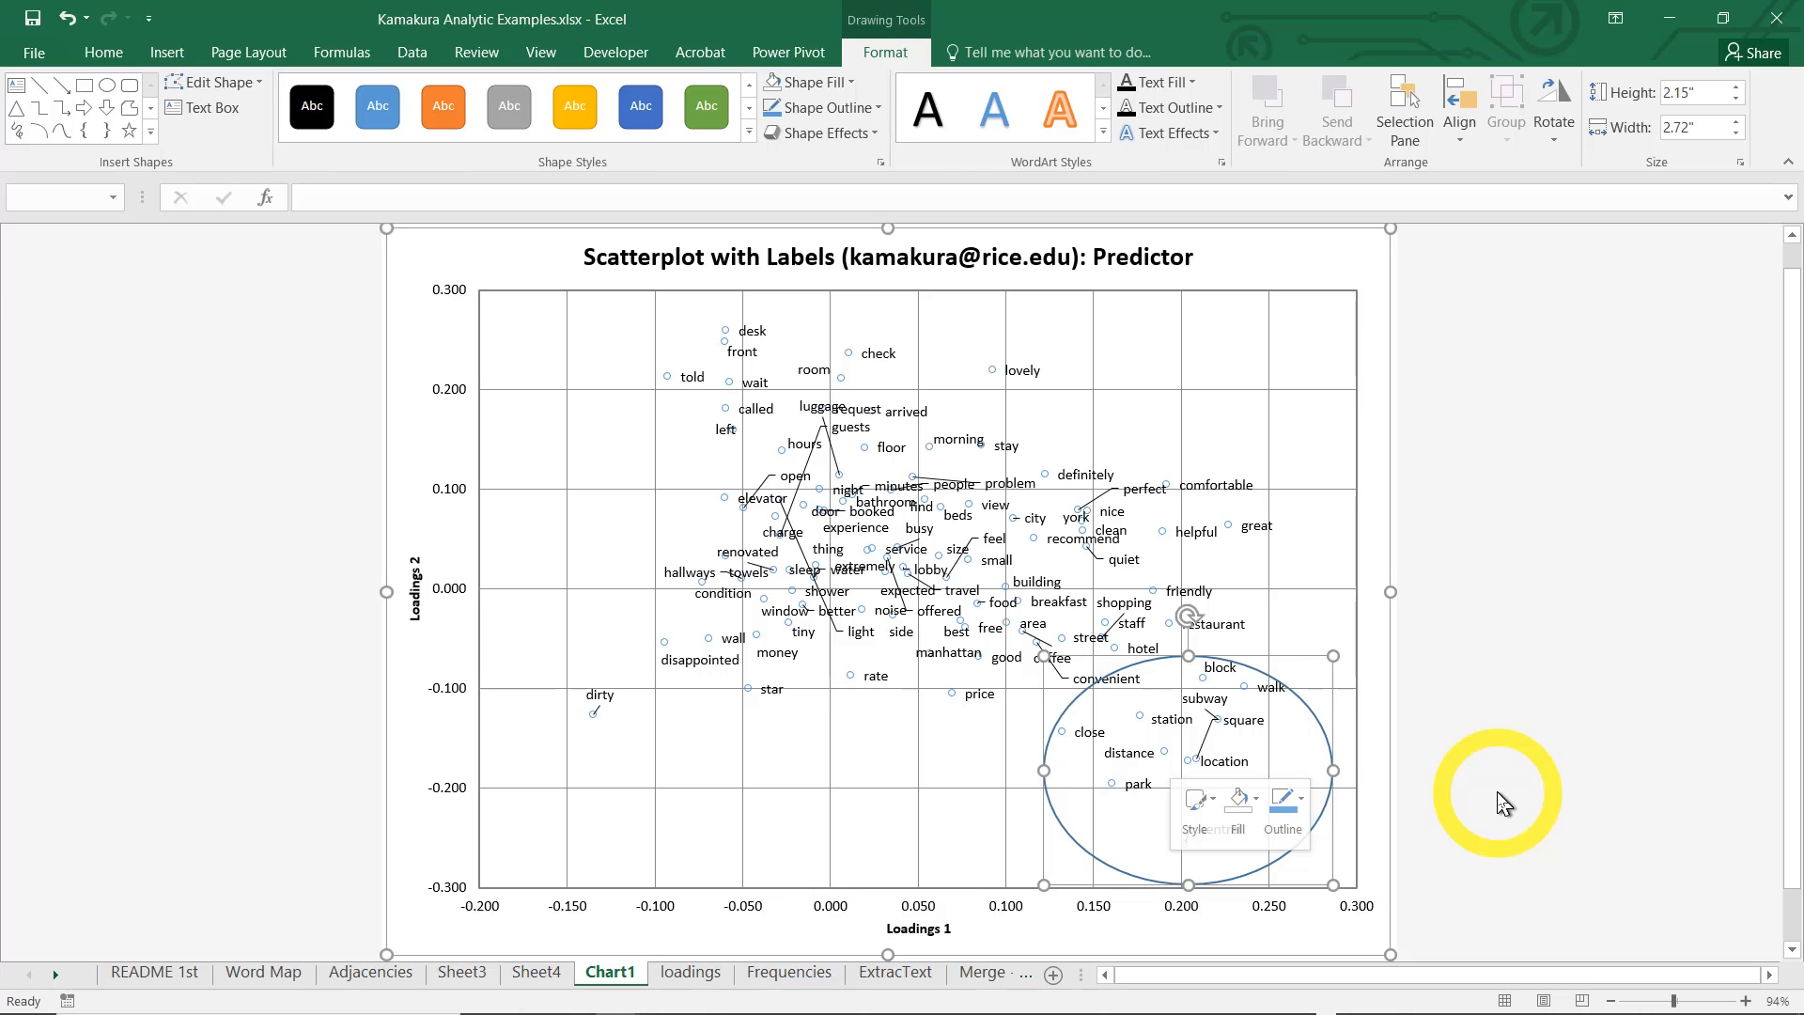
# Draw a second oval about 1.6" high and 3.12" wide over the front-desk words such as desk, front, check, told and wait
pyautogui.hotkey('ctrl', 'c')
pyautogui.scroll(-1, 1591, 713)
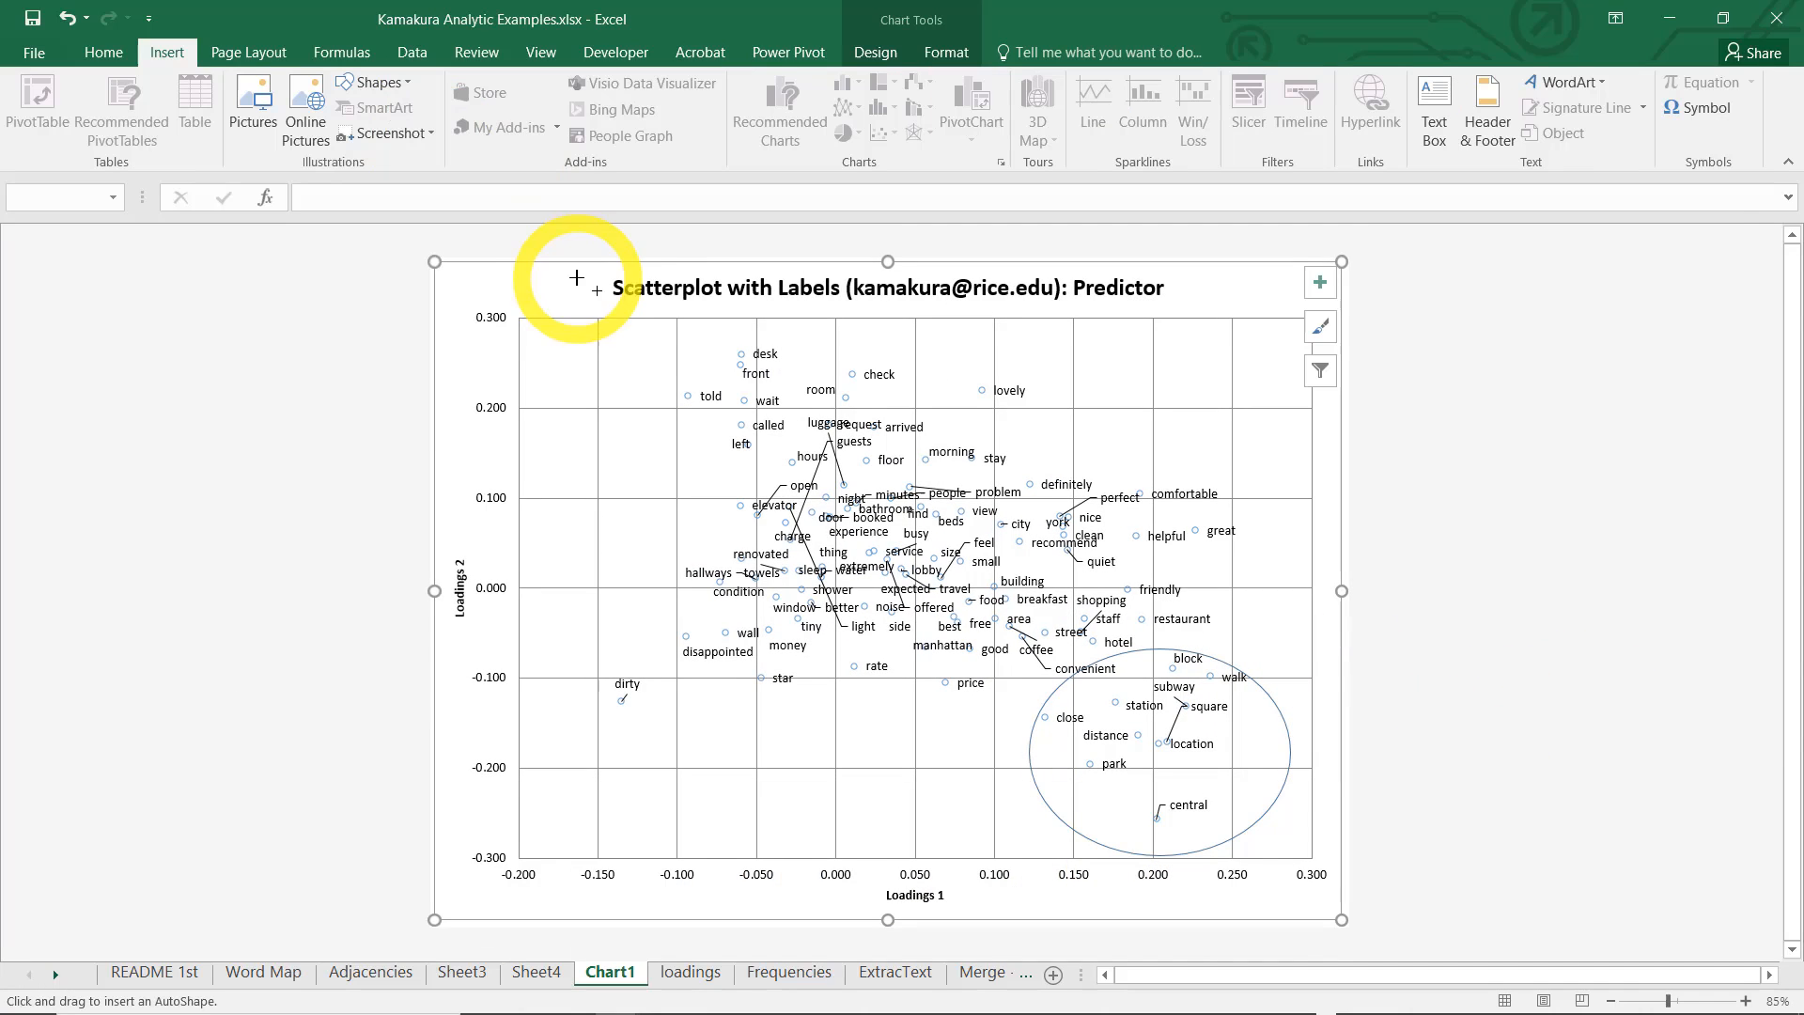
pyautogui.moveTo(637, 309); pyautogui.dragTo(640, 307)
pyautogui.moveTo(749, 366)
pyautogui.mouseDown()
pyautogui.moveTo(870, 425)
pyautogui.moveTo(883, 467)
pyautogui.moveTo(937, 461)
pyautogui.mouseUp()
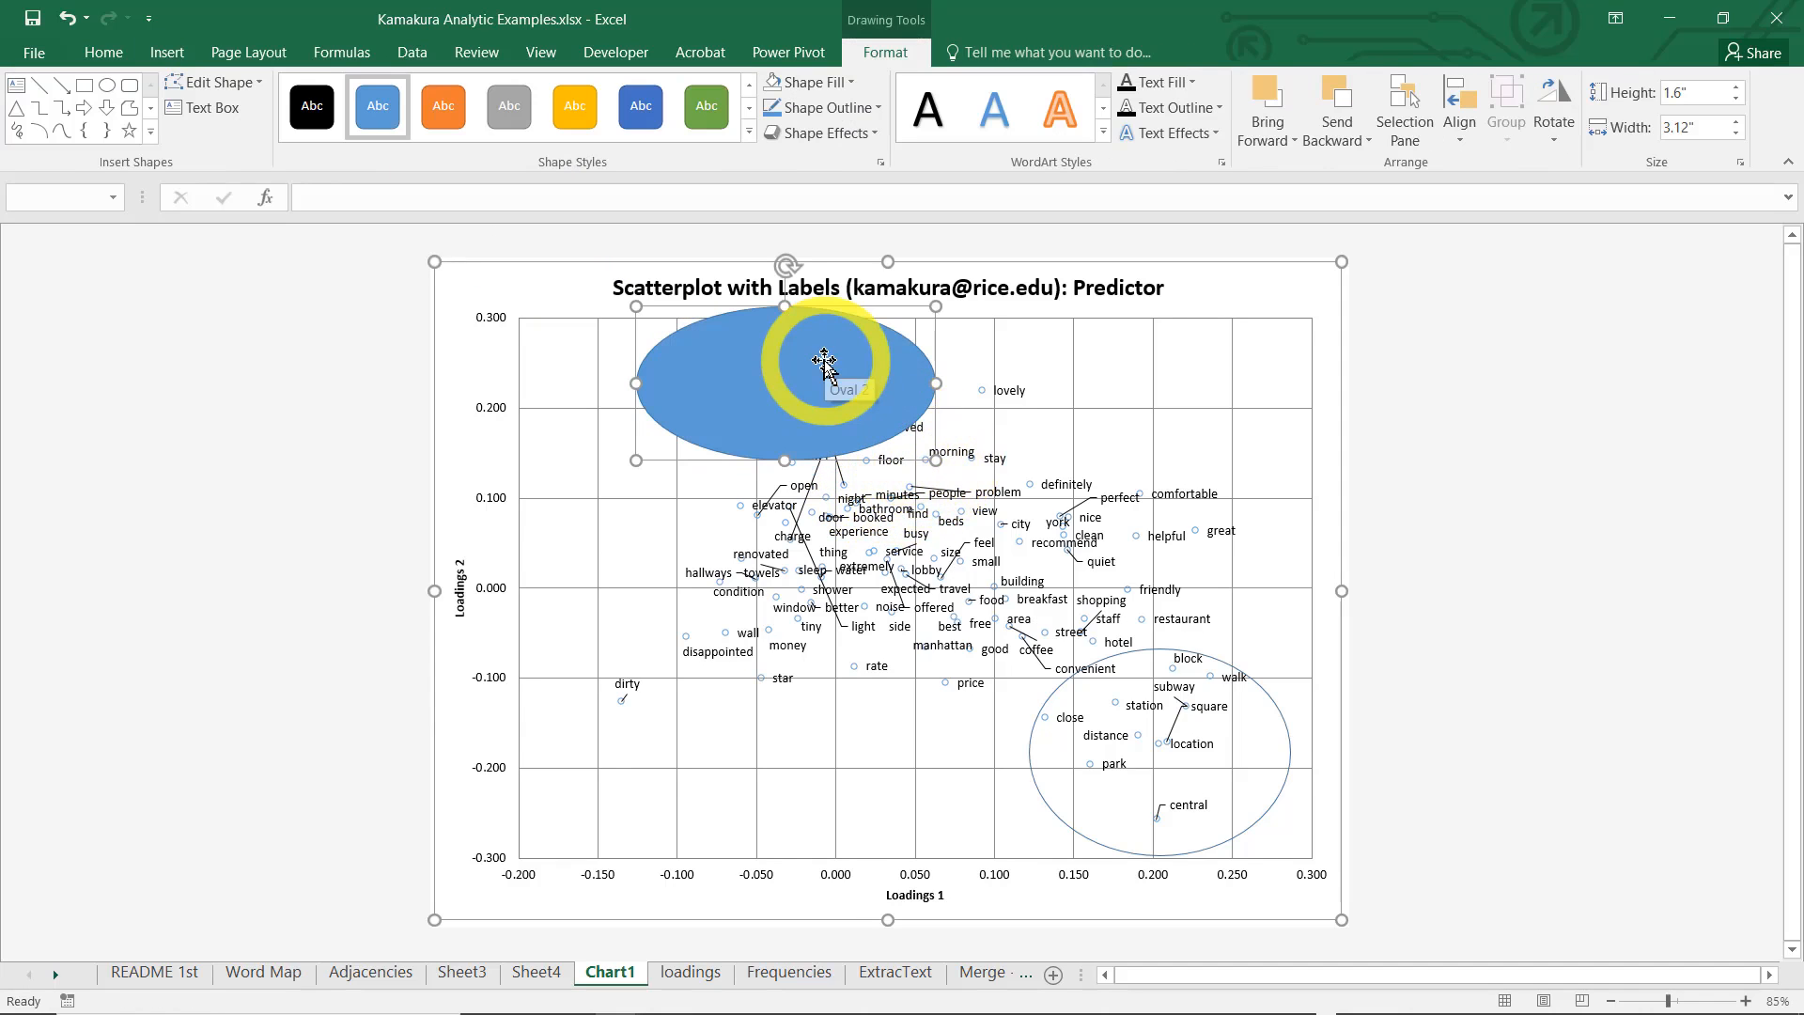
# Remove the fill of the oval over the front-desk words, keeping only its outline
pyautogui.rightClick(817, 362)
pyautogui.click(898, 306)
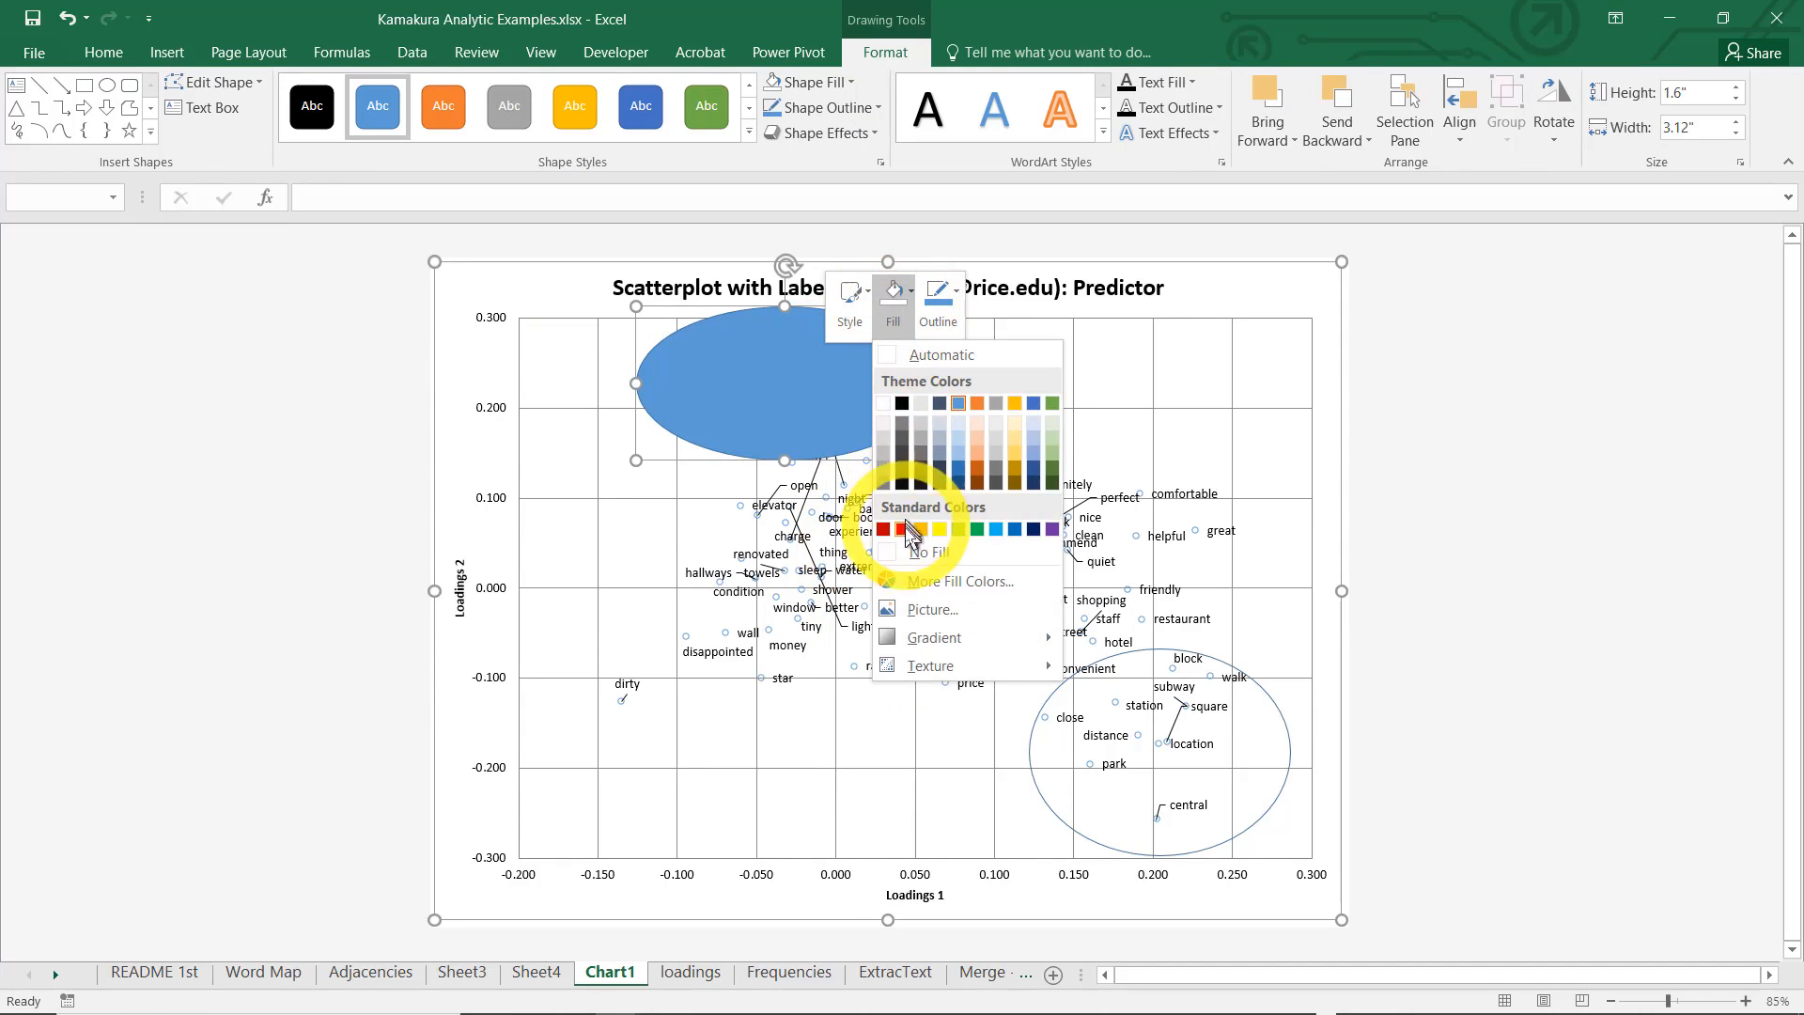
pyautogui.click(919, 553)
pyautogui.click(1419, 479)
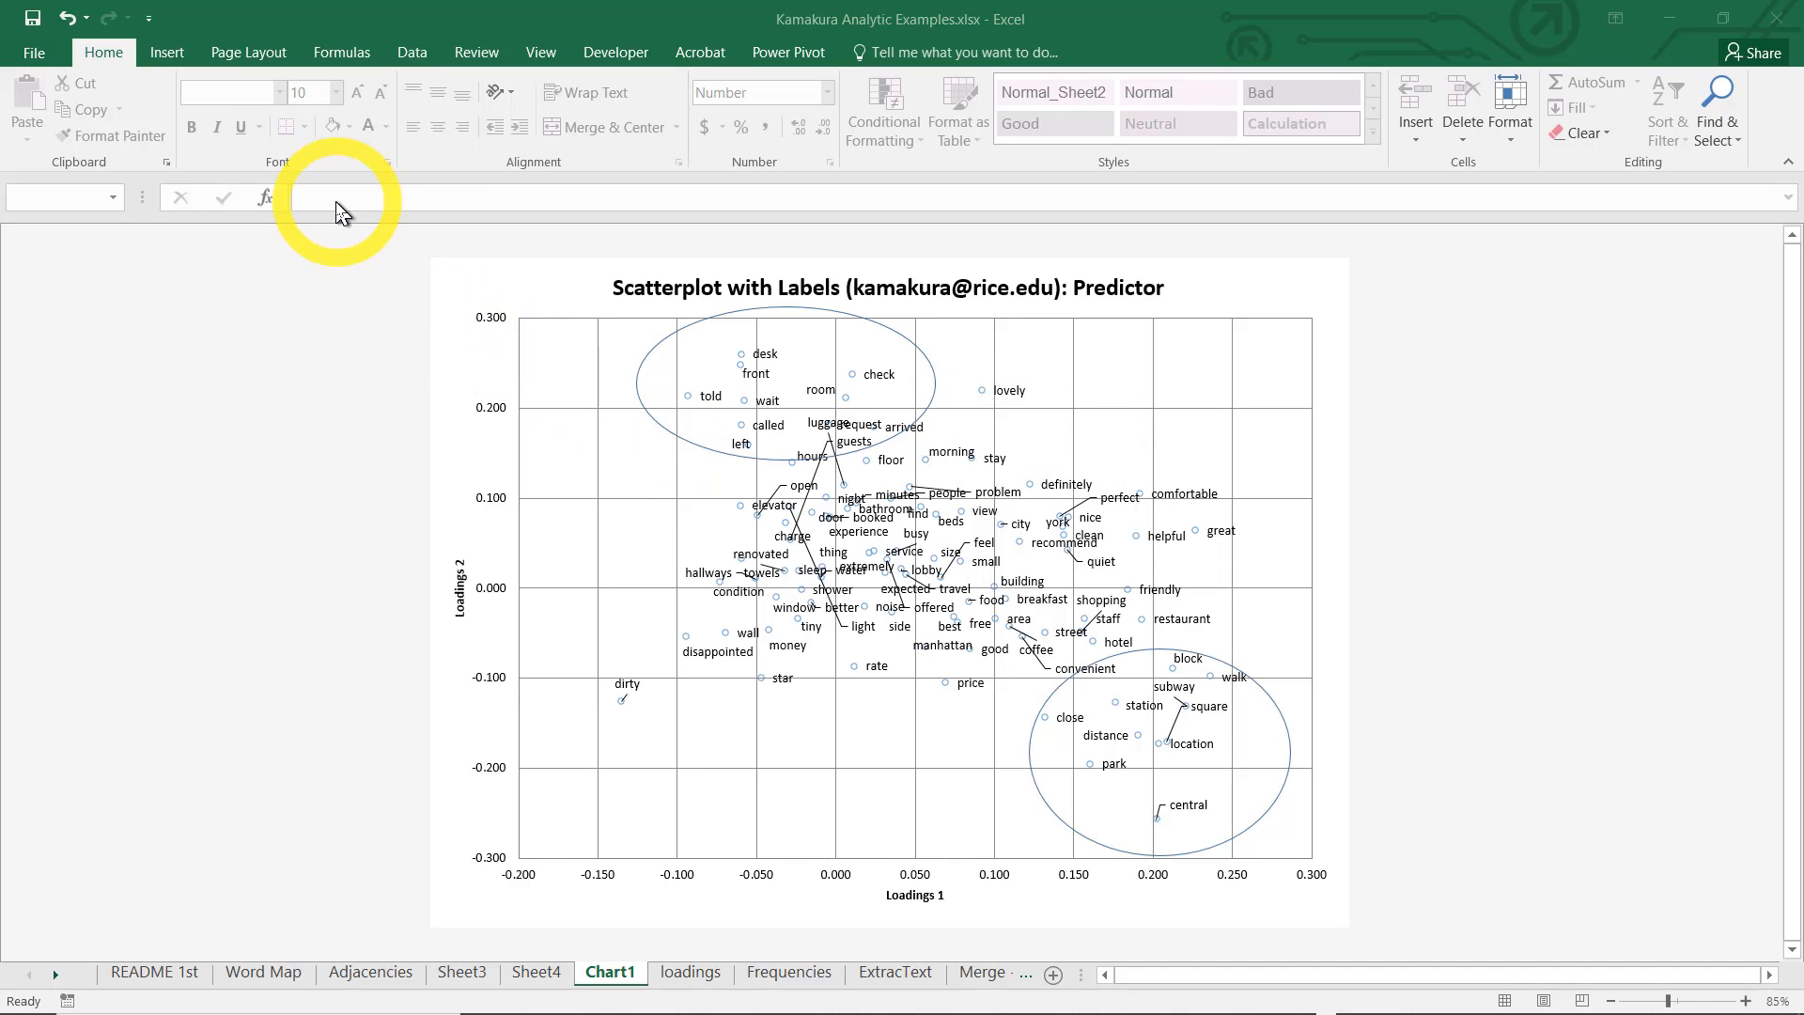
# Draw an upward block arrow about 5.35" high and 1.96" wide on the word loadings chart
pyautogui.click(167, 53)
pyautogui.click(453, 296)
pyautogui.click(373, 82)
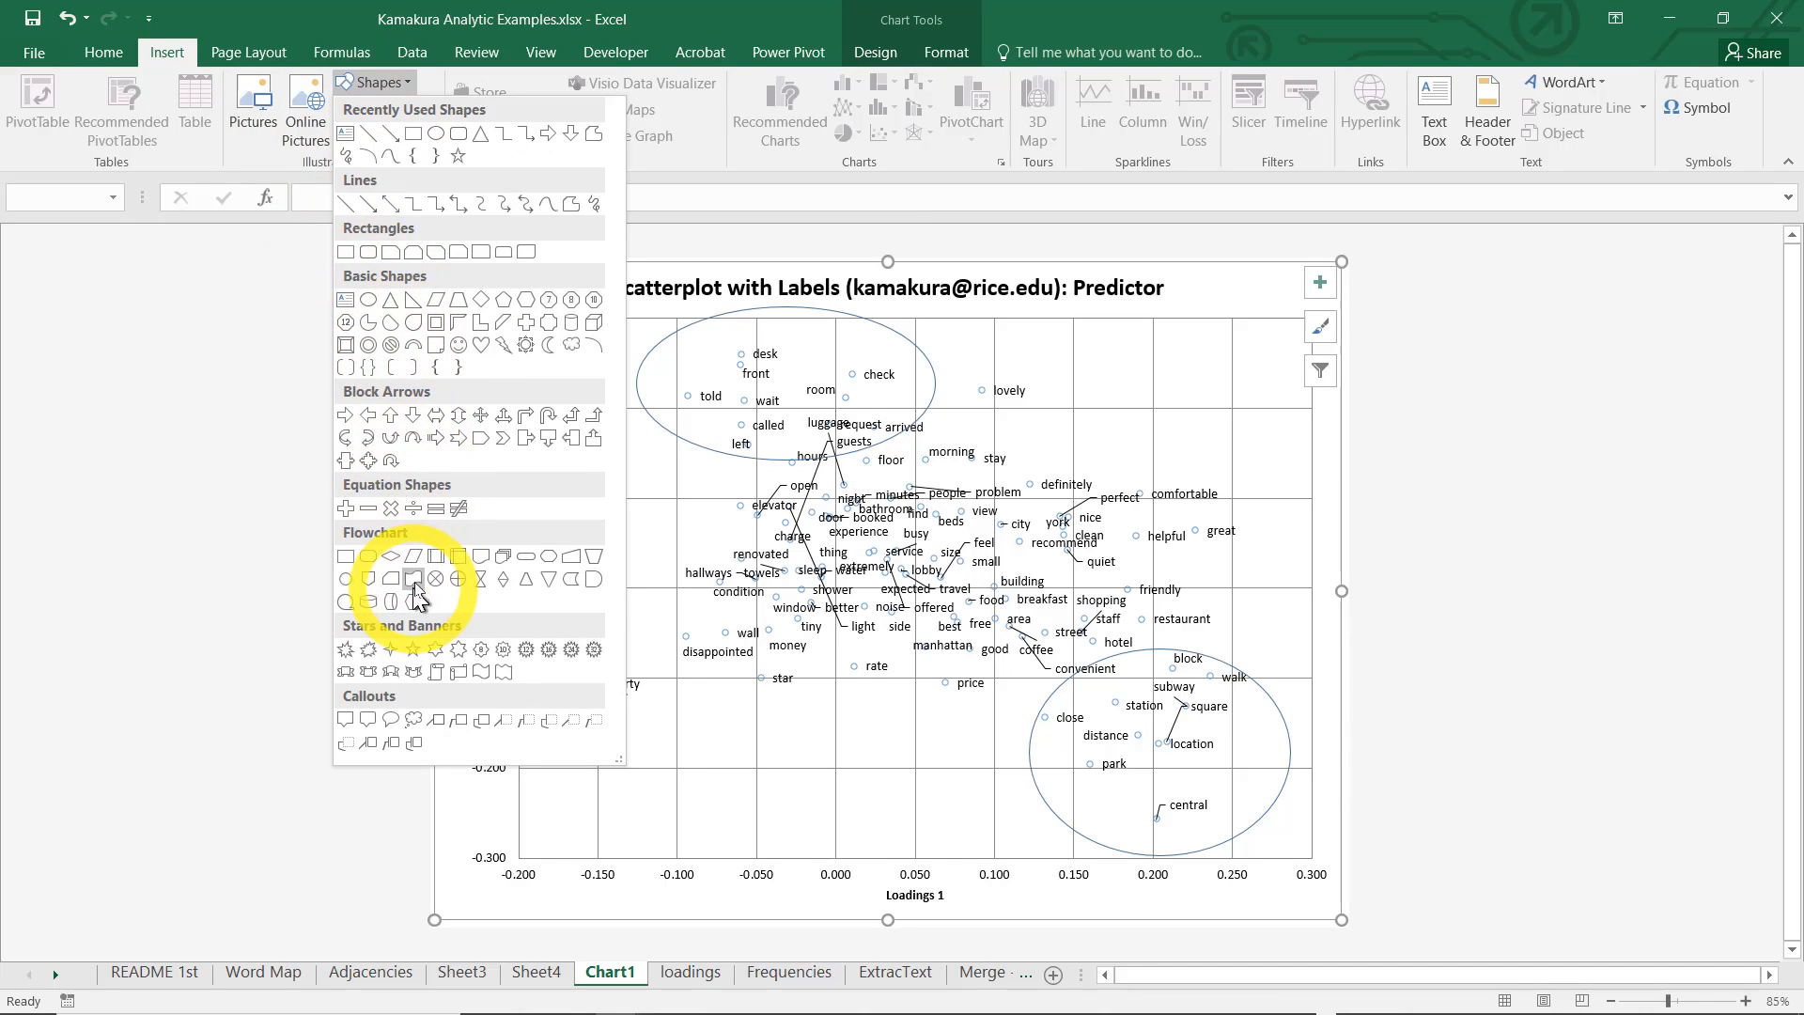
pyautogui.click(370, 418)
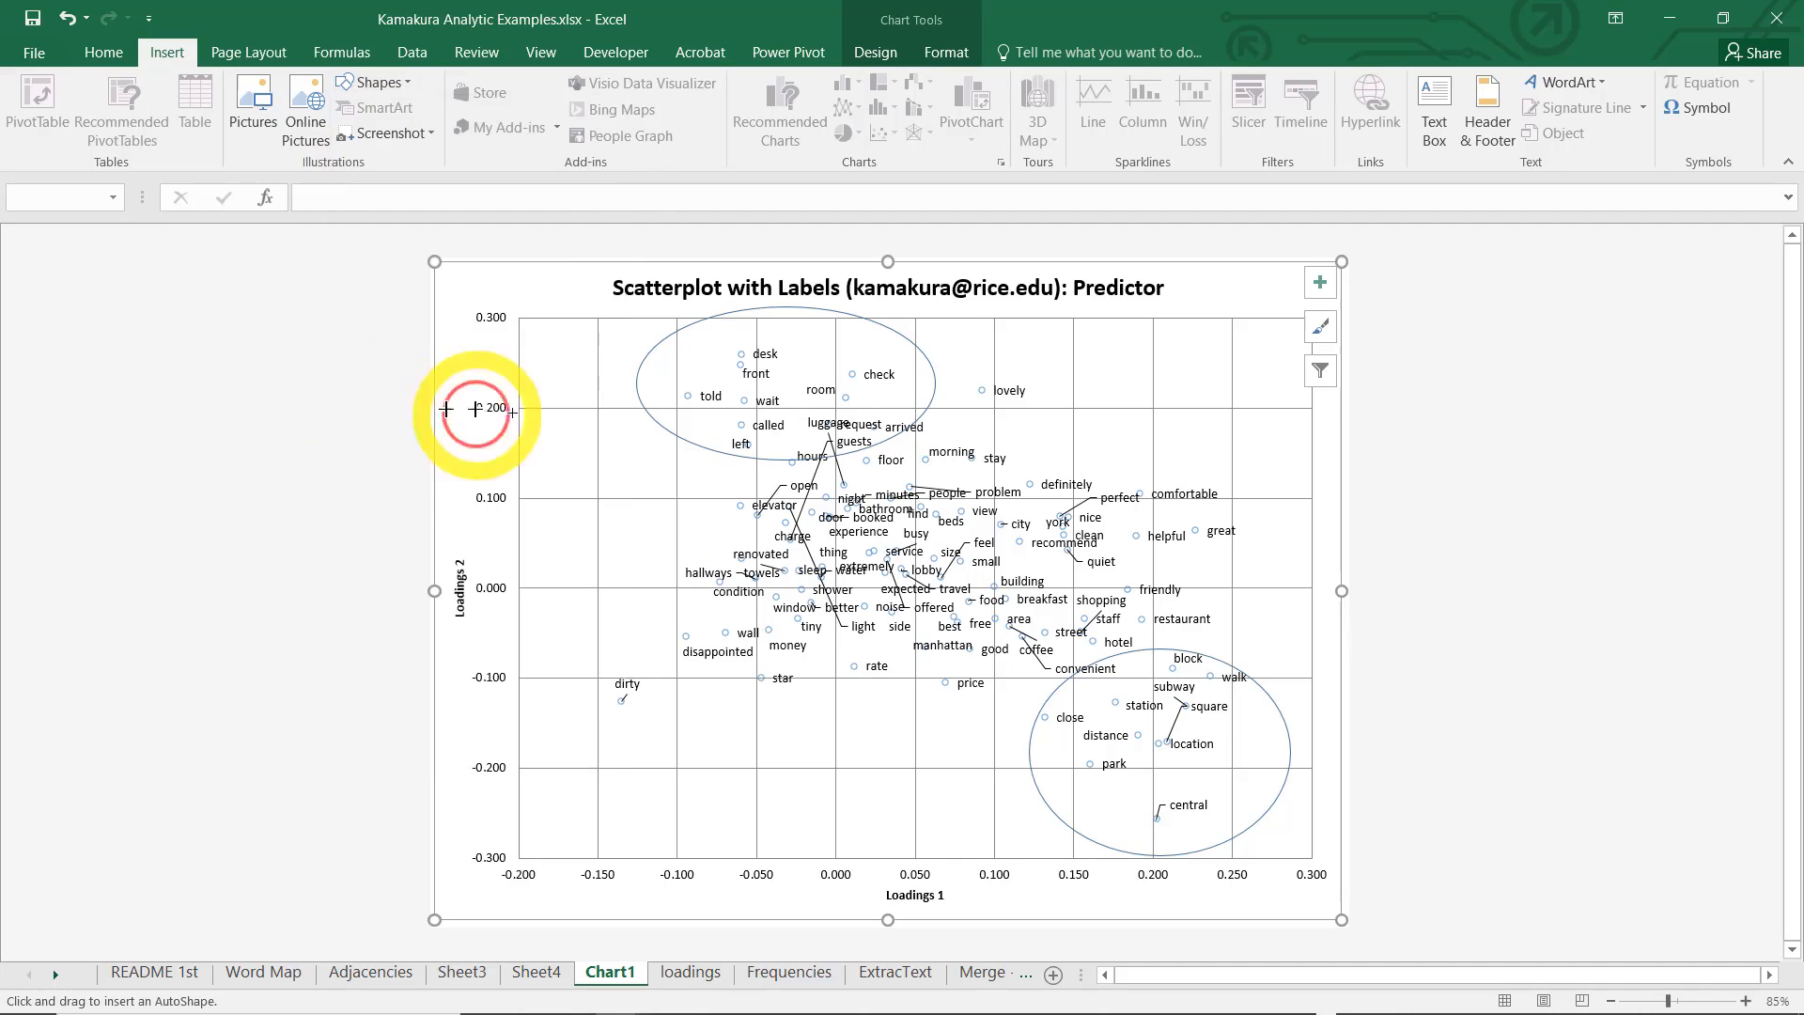
pyautogui.moveTo(916, 345)
pyautogui.mouseDown()
pyautogui.moveTo(1131, 854)
pyautogui.moveTo(1088, 856)
pyautogui.moveTo(1104, 858)
pyautogui.mouseUp()
# Rotate the block arrow to point up and to the right, and lay it diagonally from disappointed toward perfect and comfortable
pyautogui.moveTo(1015, 584); pyautogui.dragTo(840, 606)
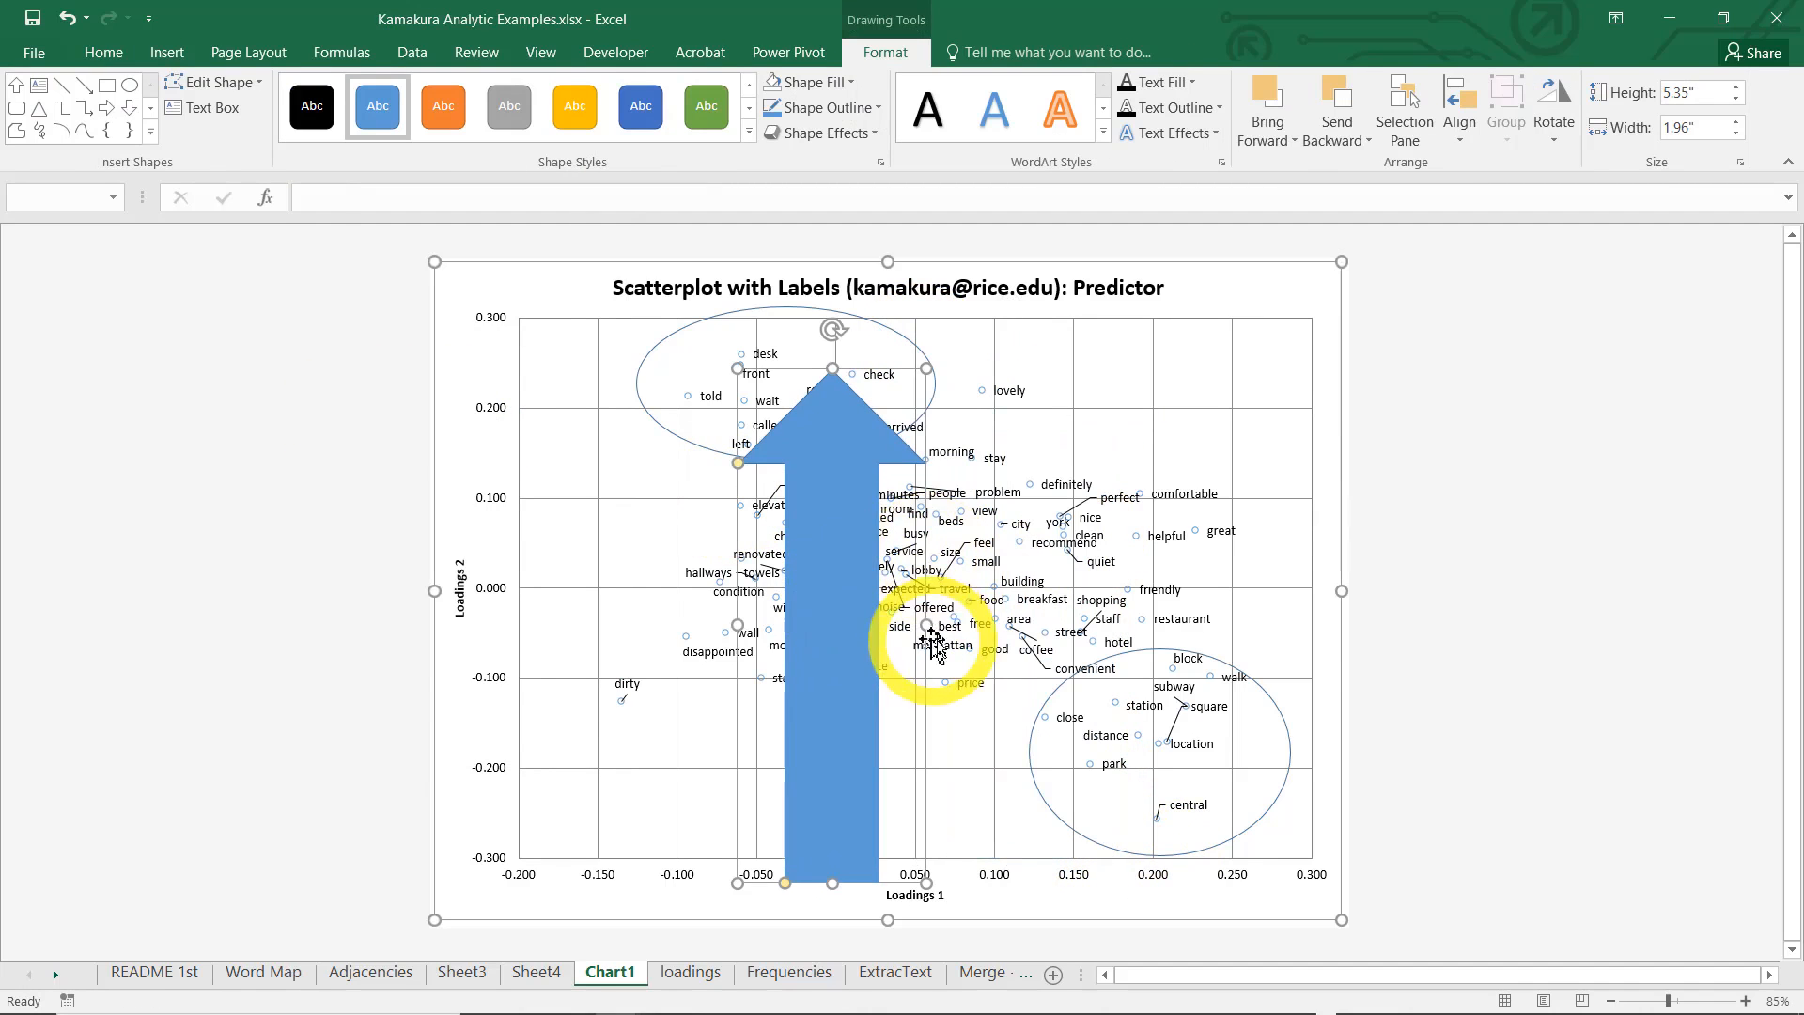
pyautogui.moveTo(833, 331); pyautogui.dragTo(1125, 447)
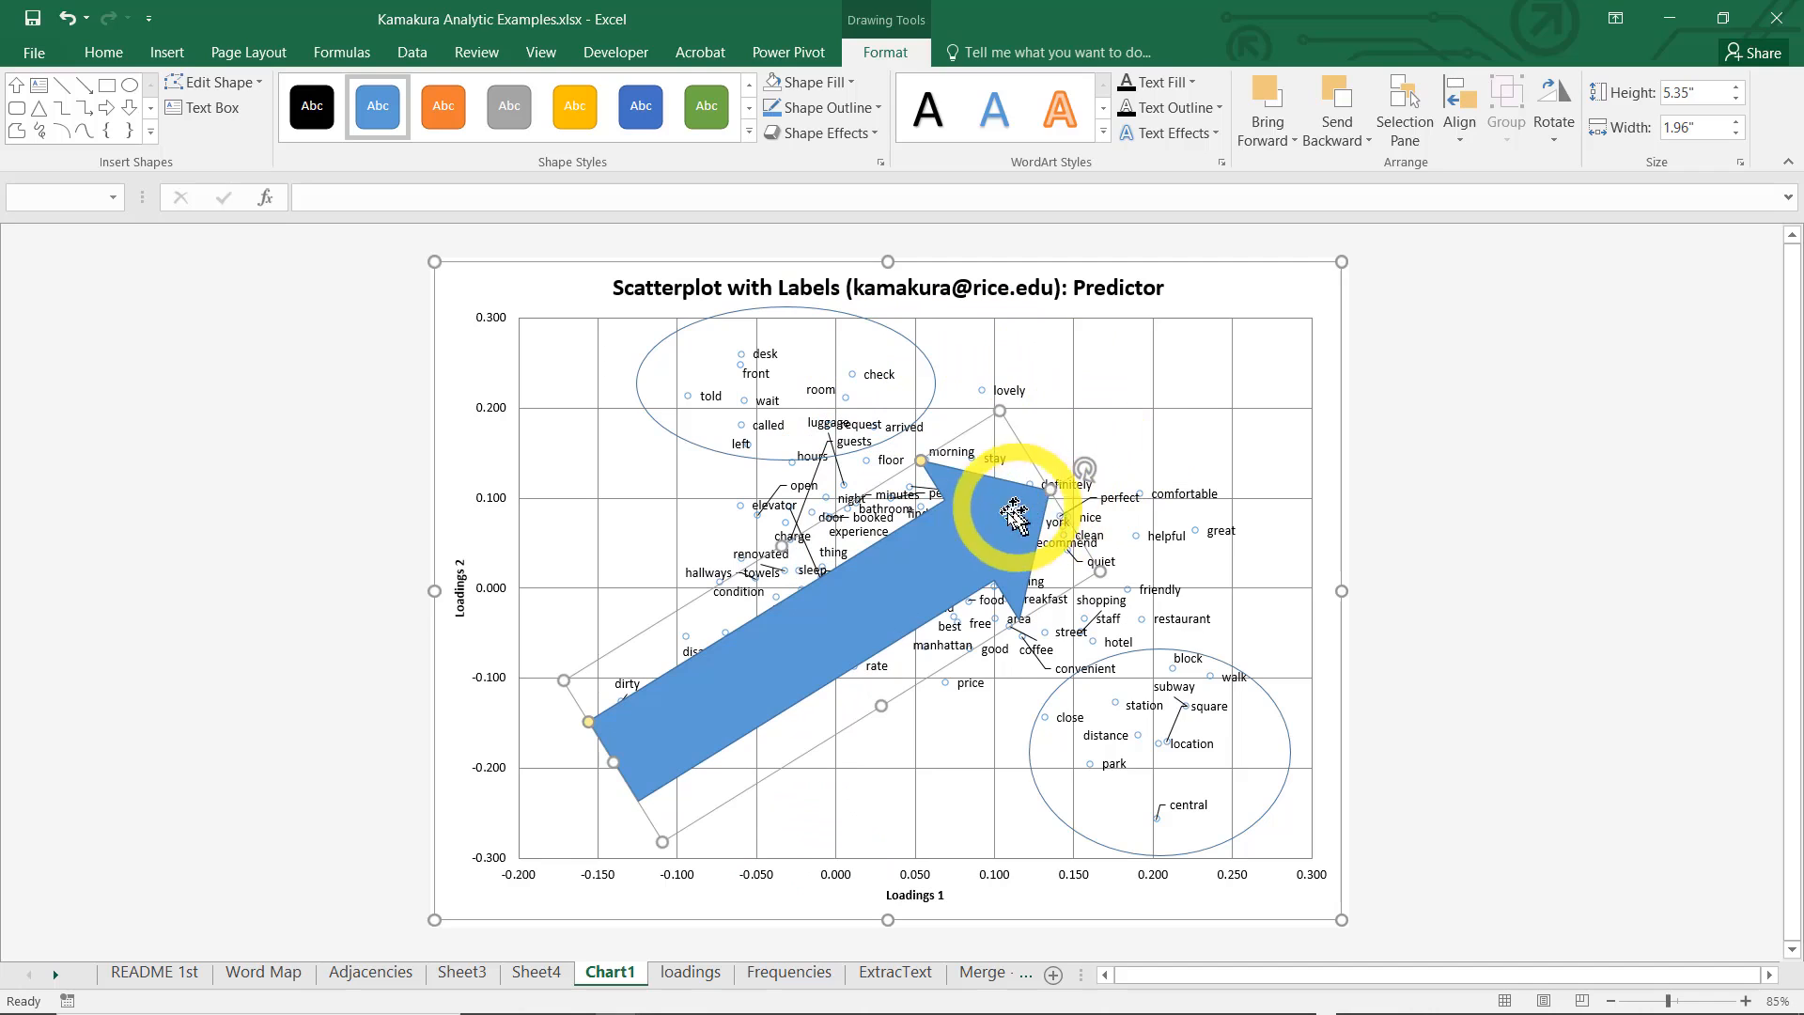
pyautogui.moveTo(960, 552); pyautogui.dragTo(1060, 460)
# Remove the fill of the diagonal block arrow and give its outline a heavier weight
pyautogui.rightClick(1037, 467)
pyautogui.click(1116, 392)
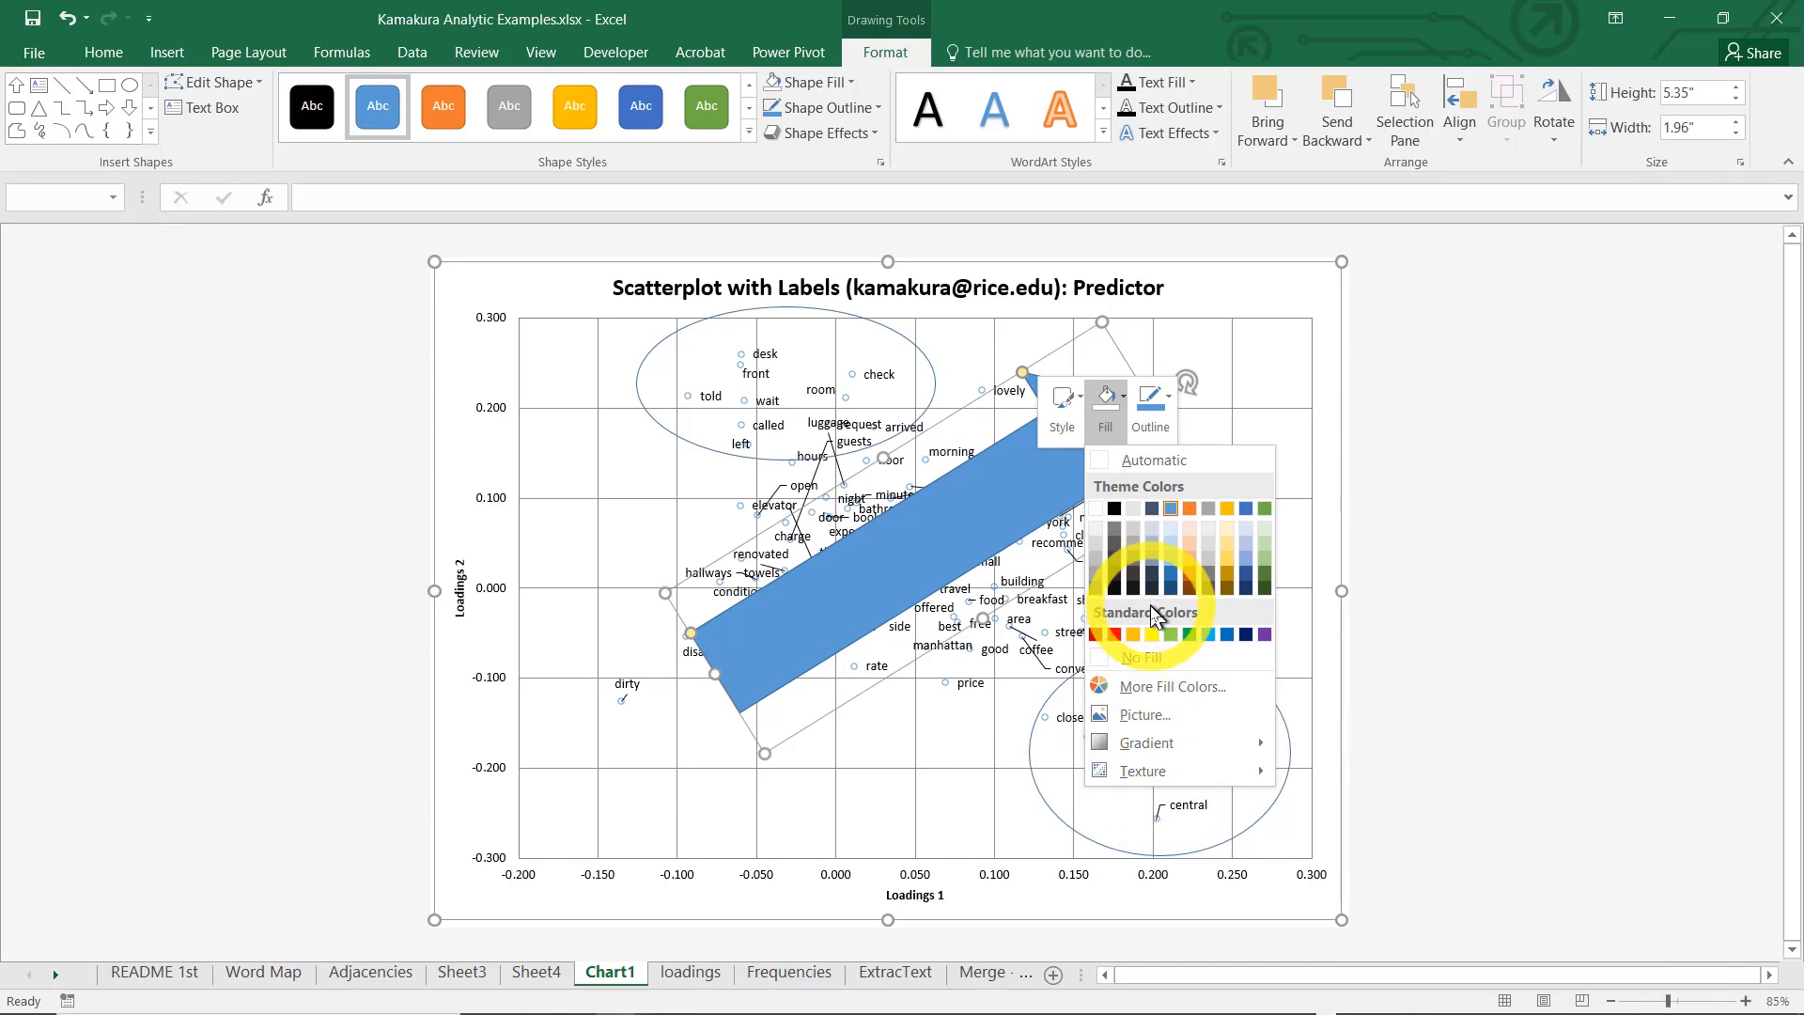
pyautogui.click(1123, 399)
pyautogui.click(1123, 399)
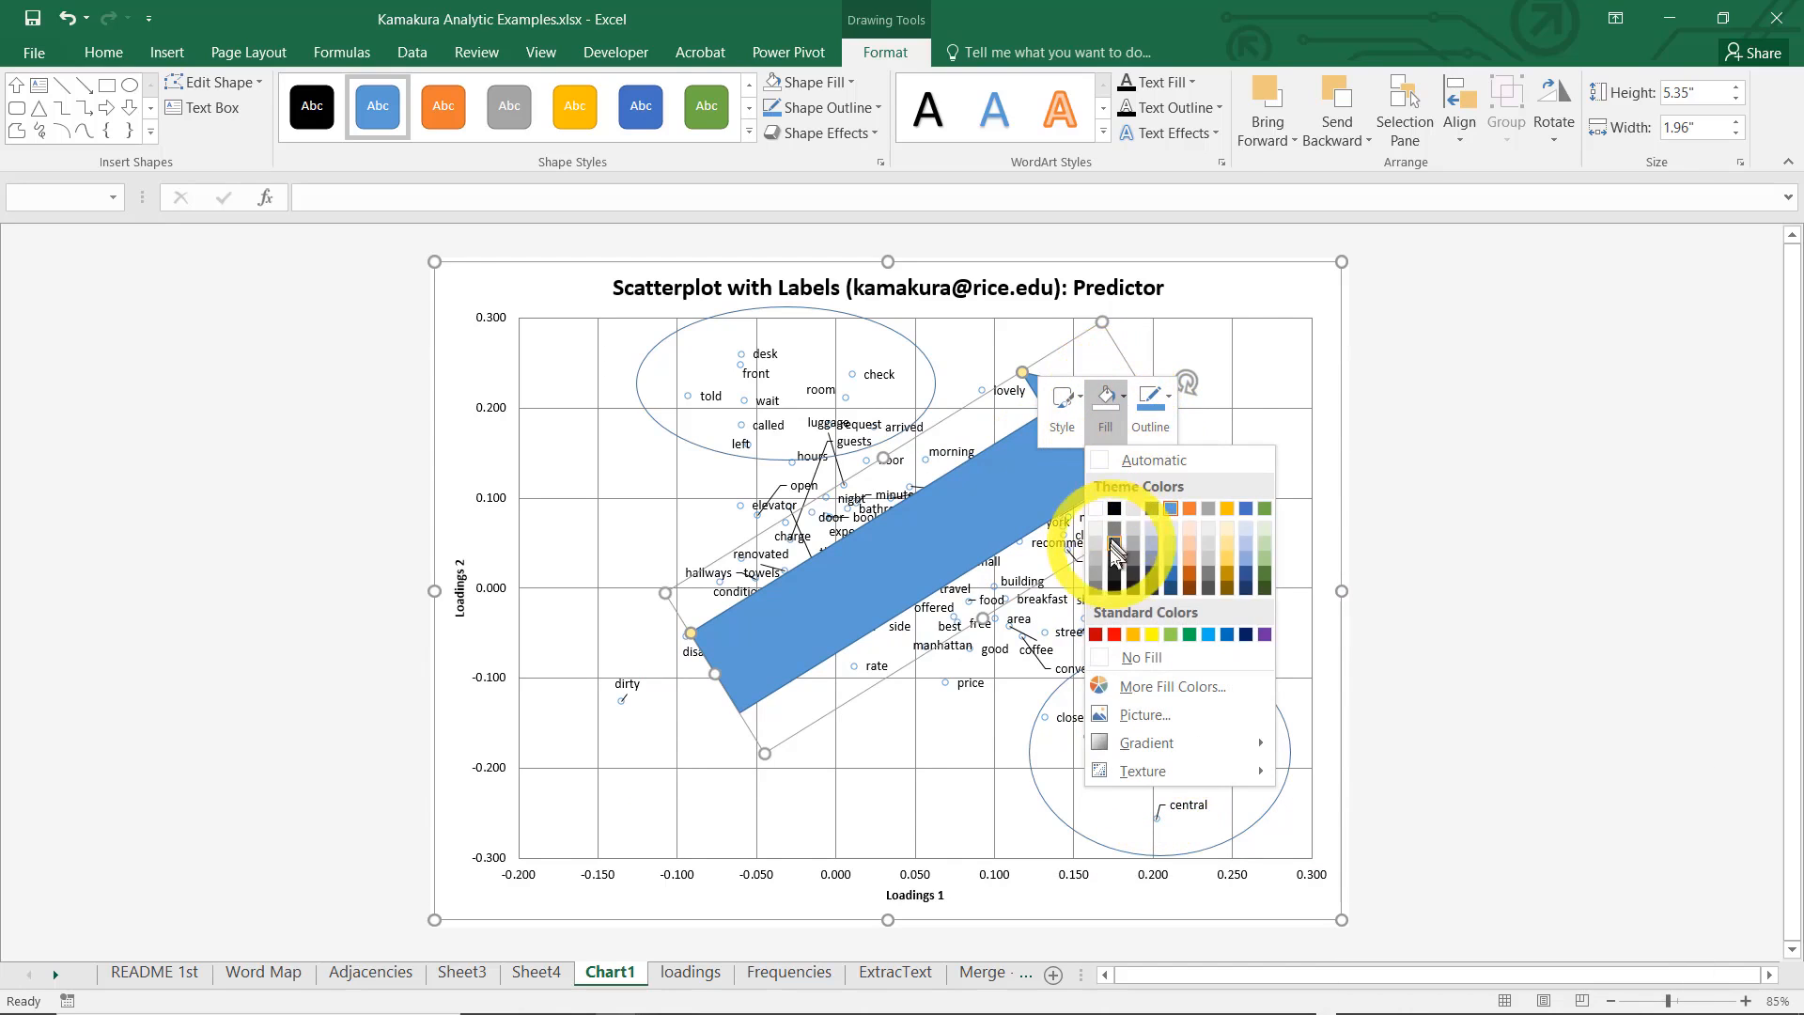
pyautogui.click(1123, 657)
pyautogui.click(1160, 425)
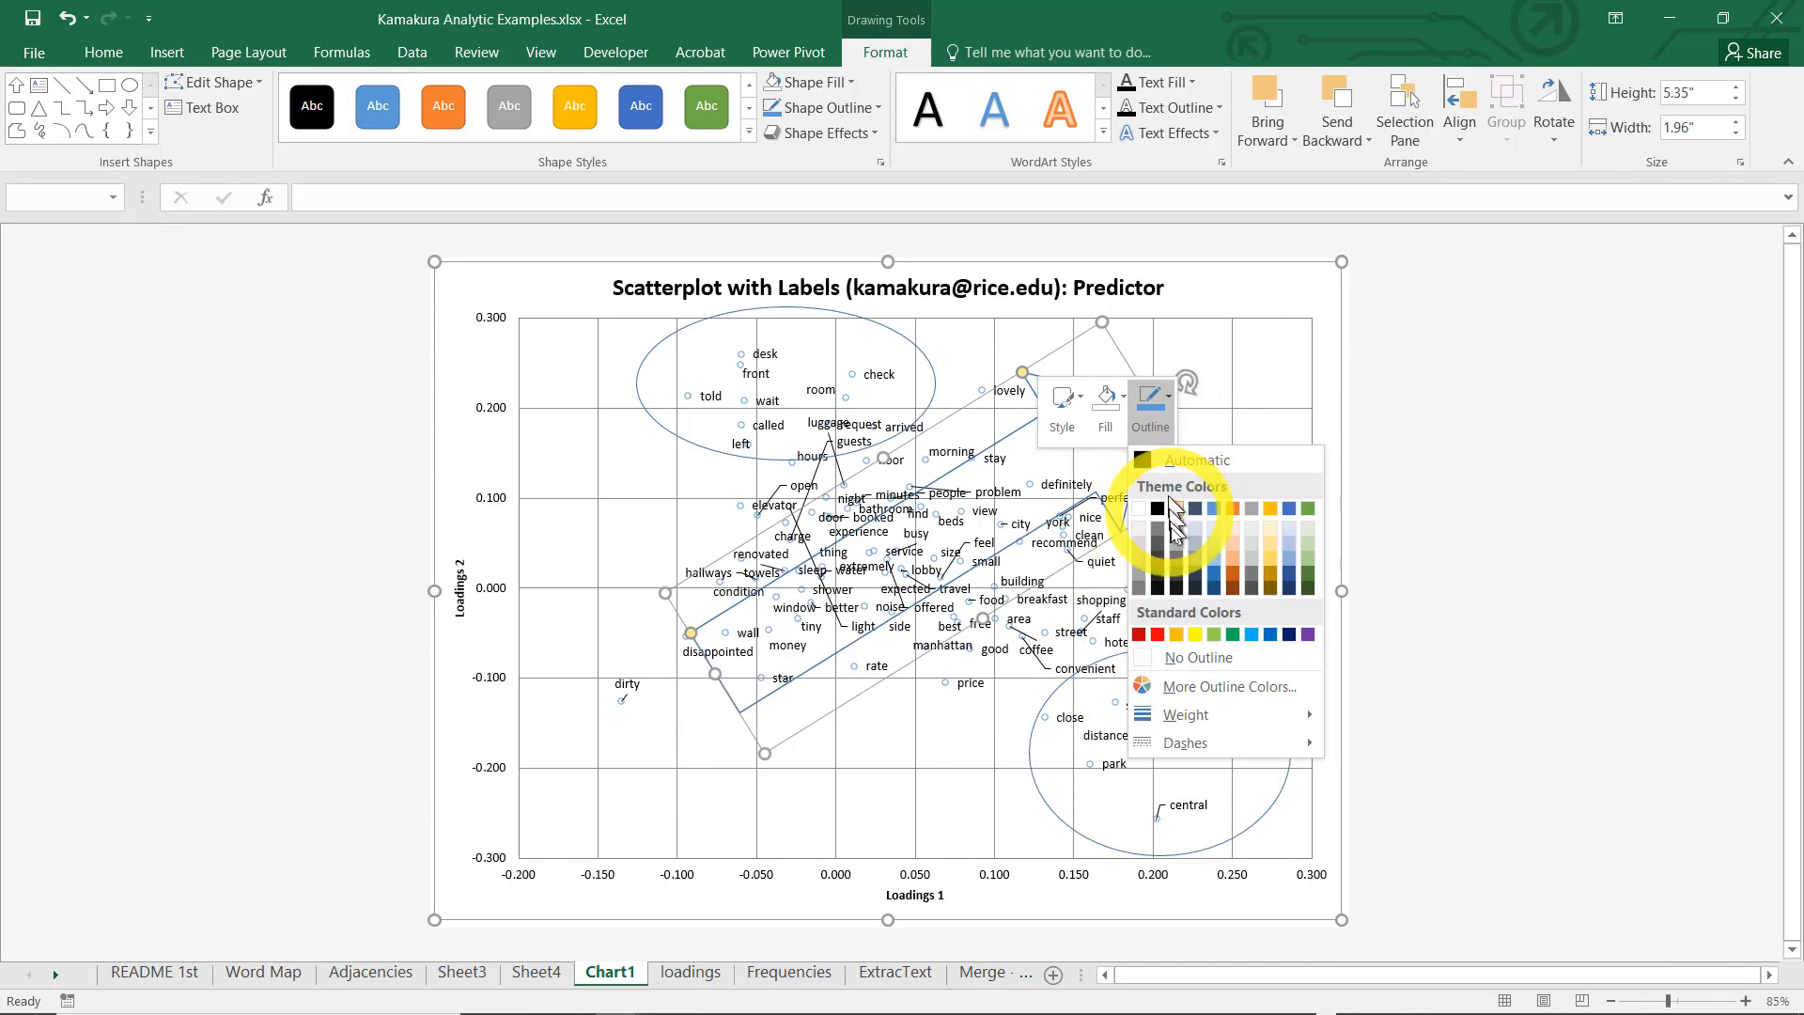
pyautogui.moveTo(1281, 716)
pyautogui.click(1379, 855)
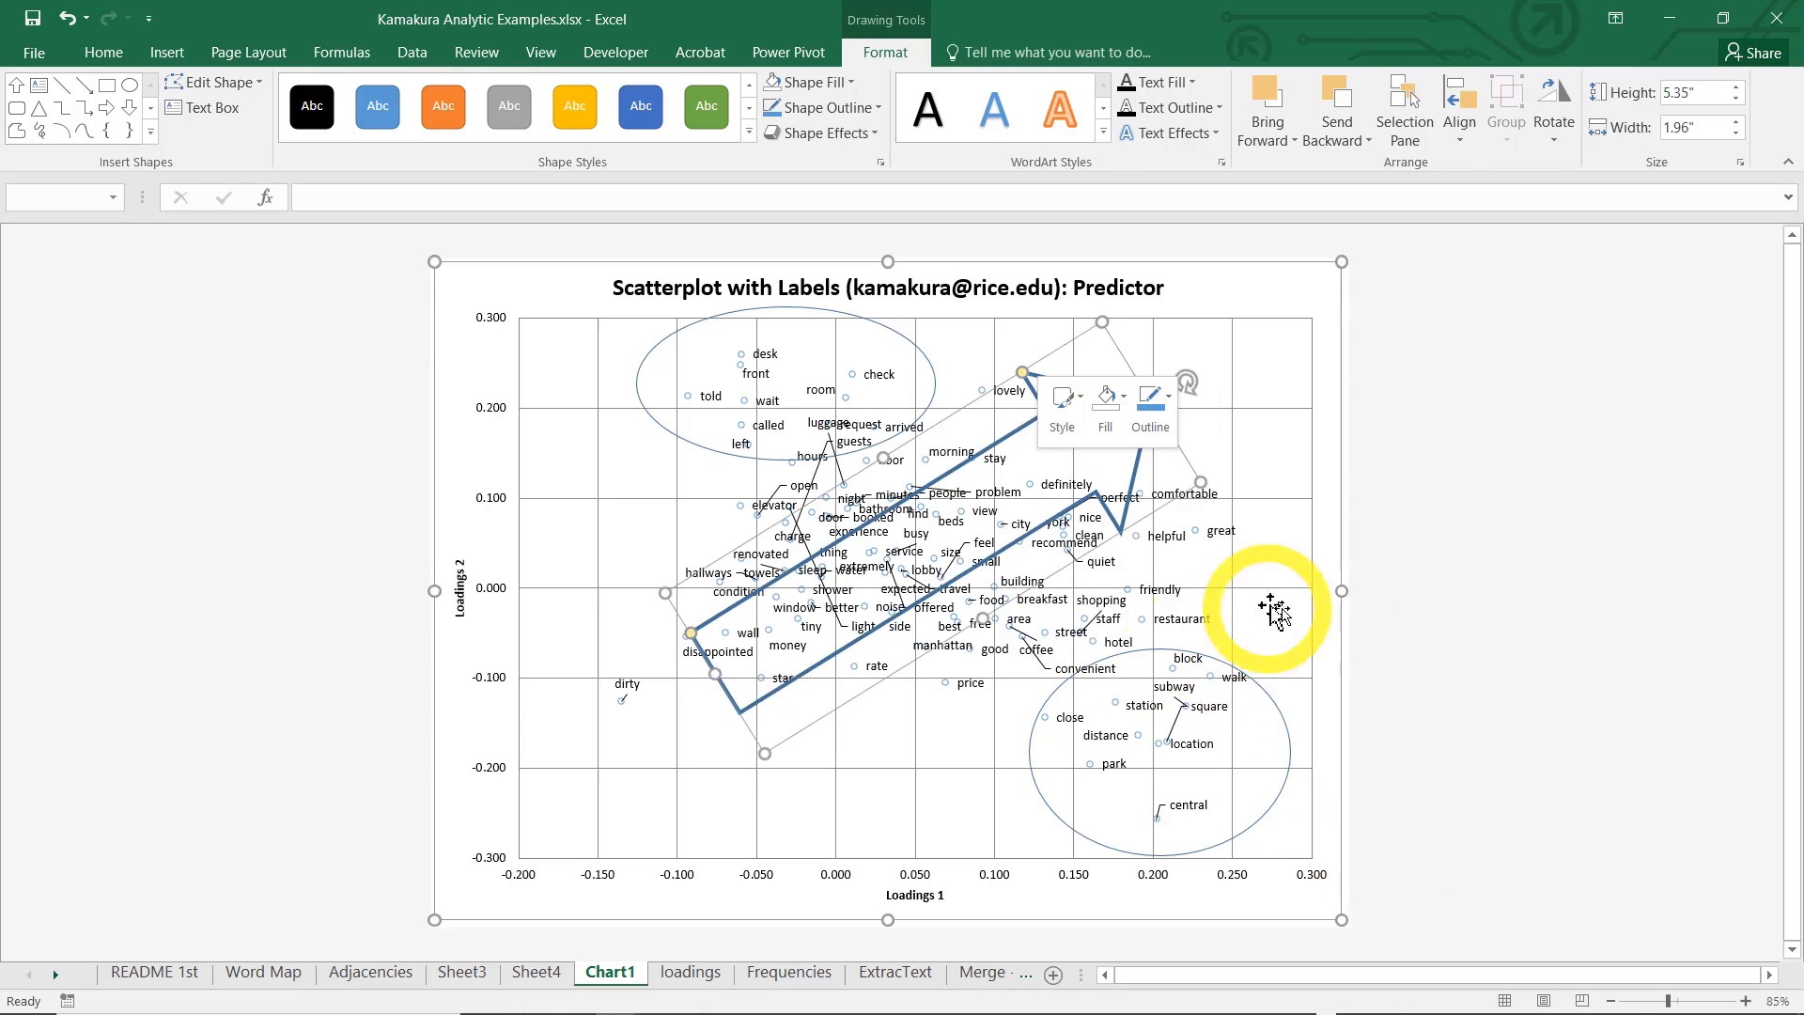
pyautogui.click(1434, 608)
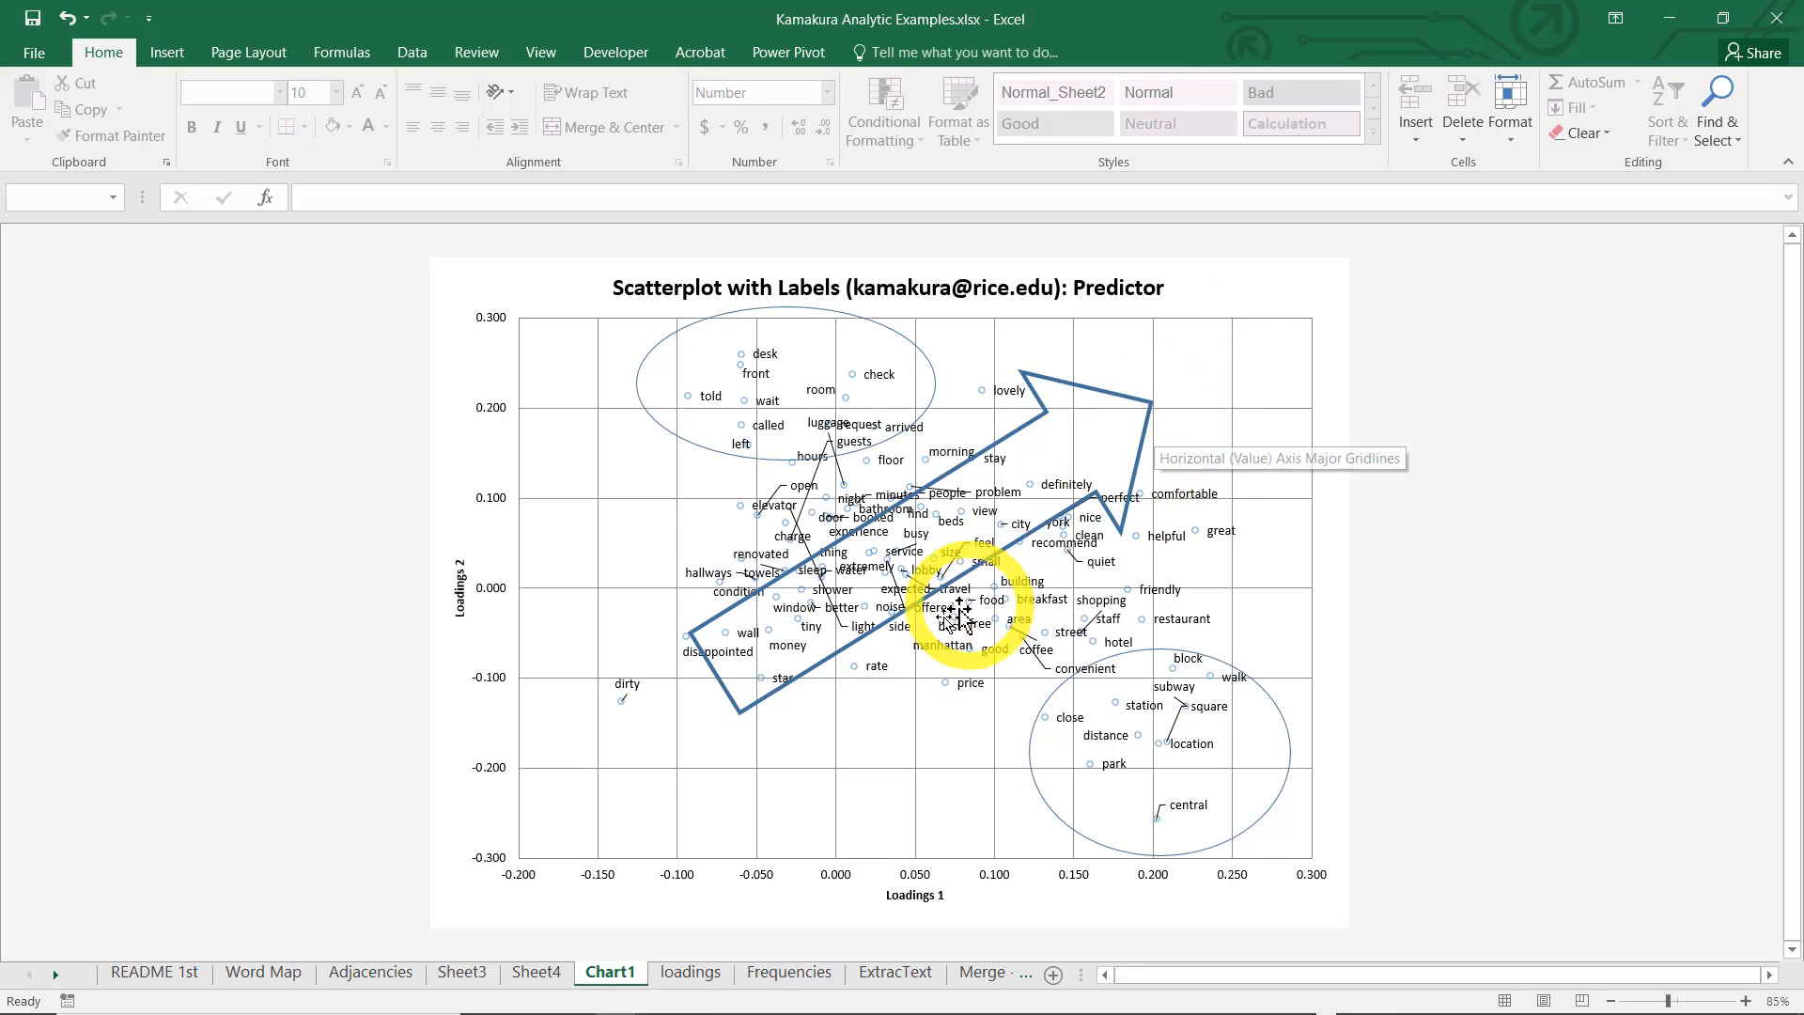
# Copy the Factor1 and Factor2 score columns with their headers from Sheet3 into a new worksheet, starting at B1
pyautogui.click(462, 973)
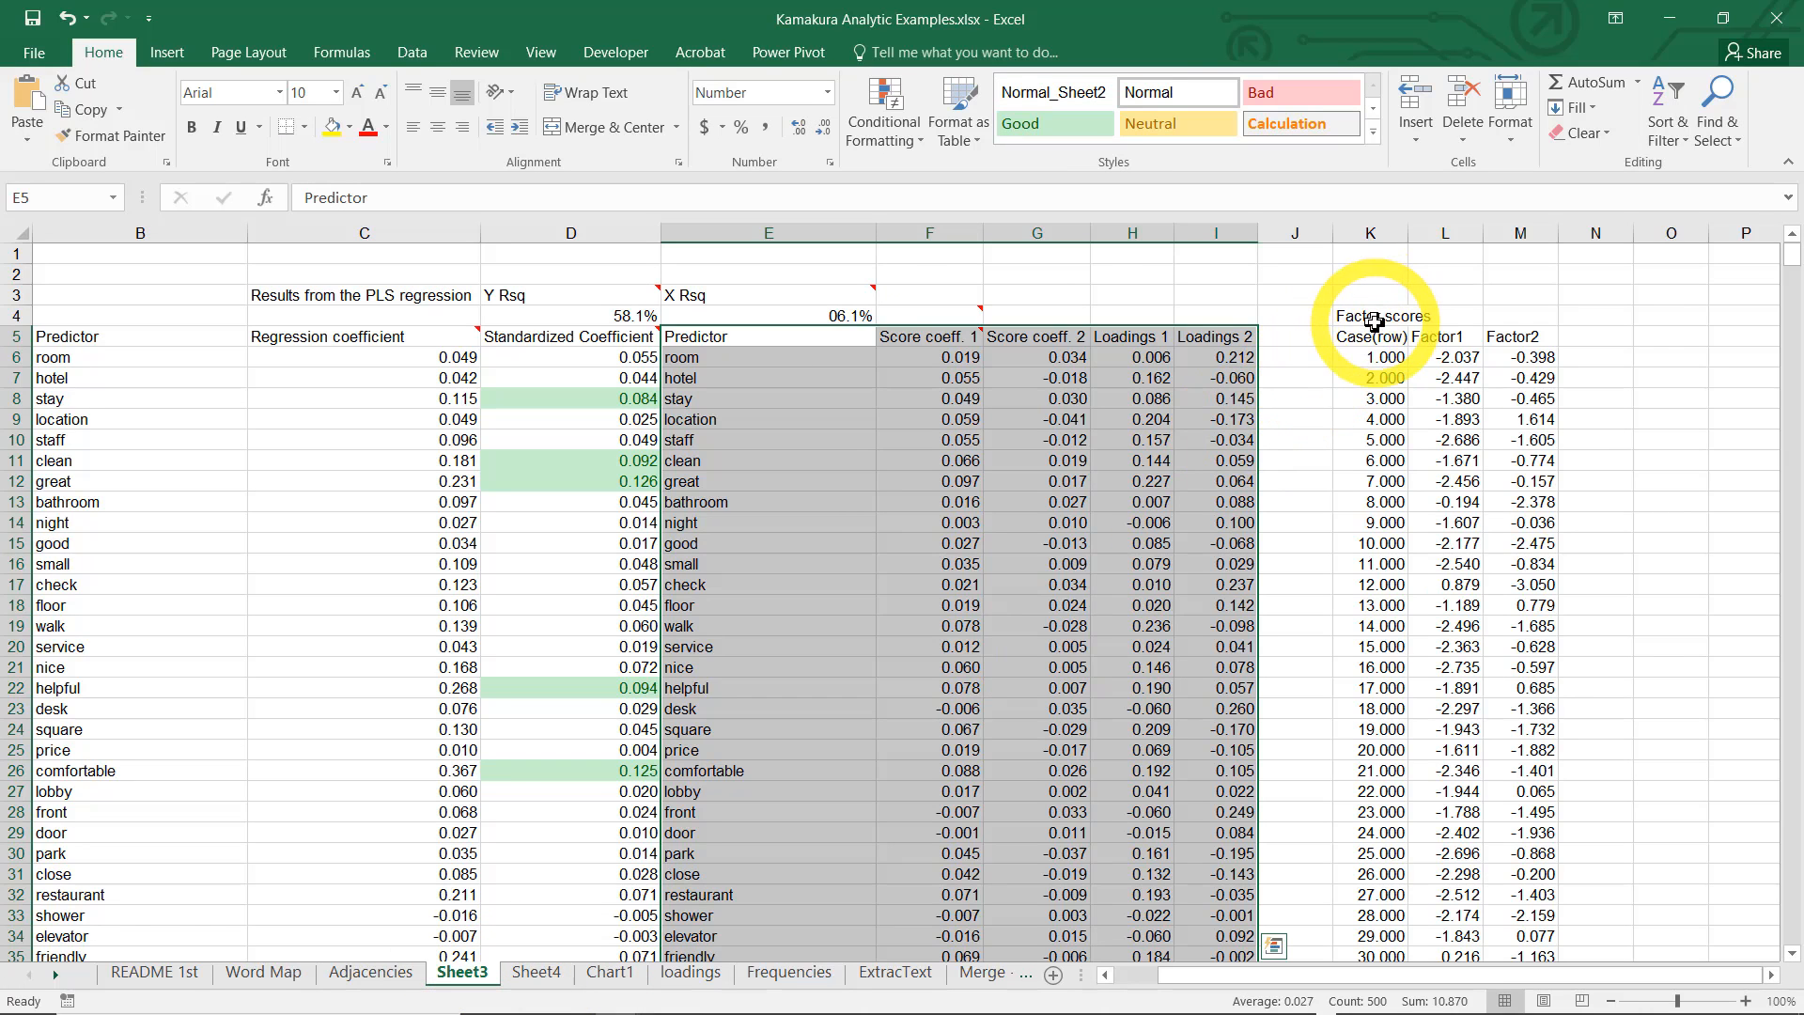
pyautogui.click(1439, 336)
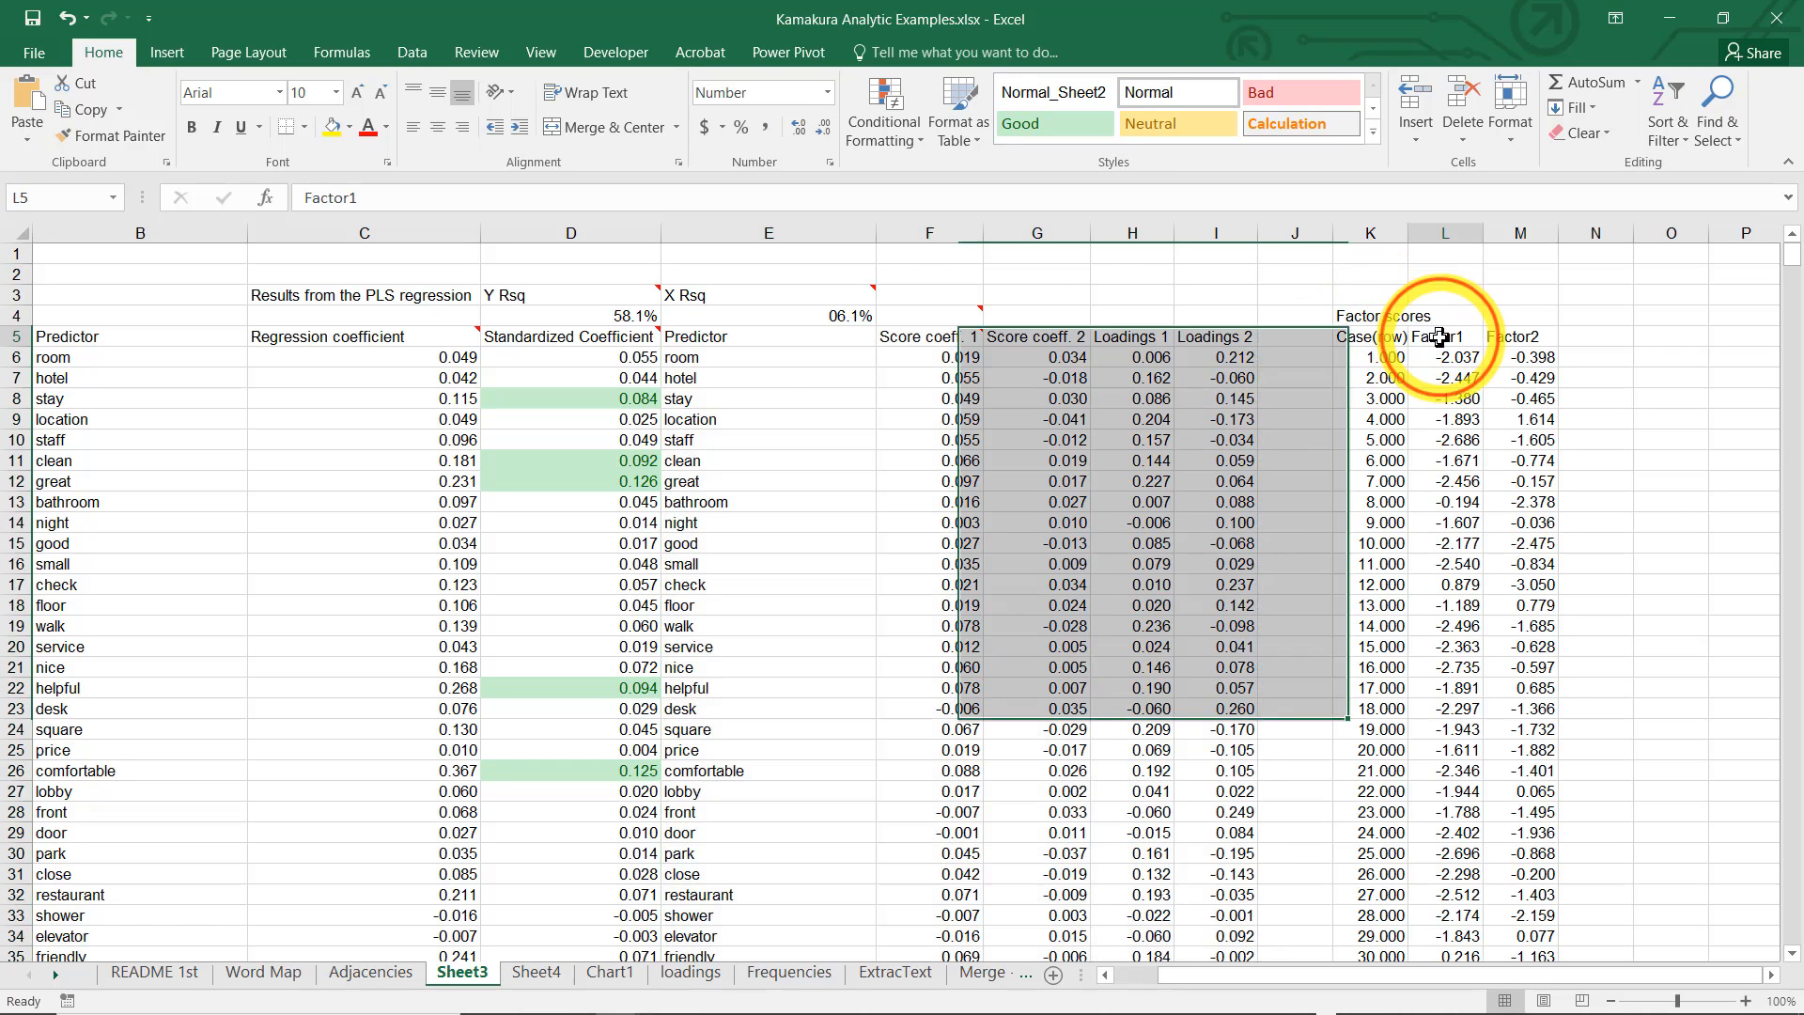
pyautogui.hotkey('shift', 'Right')
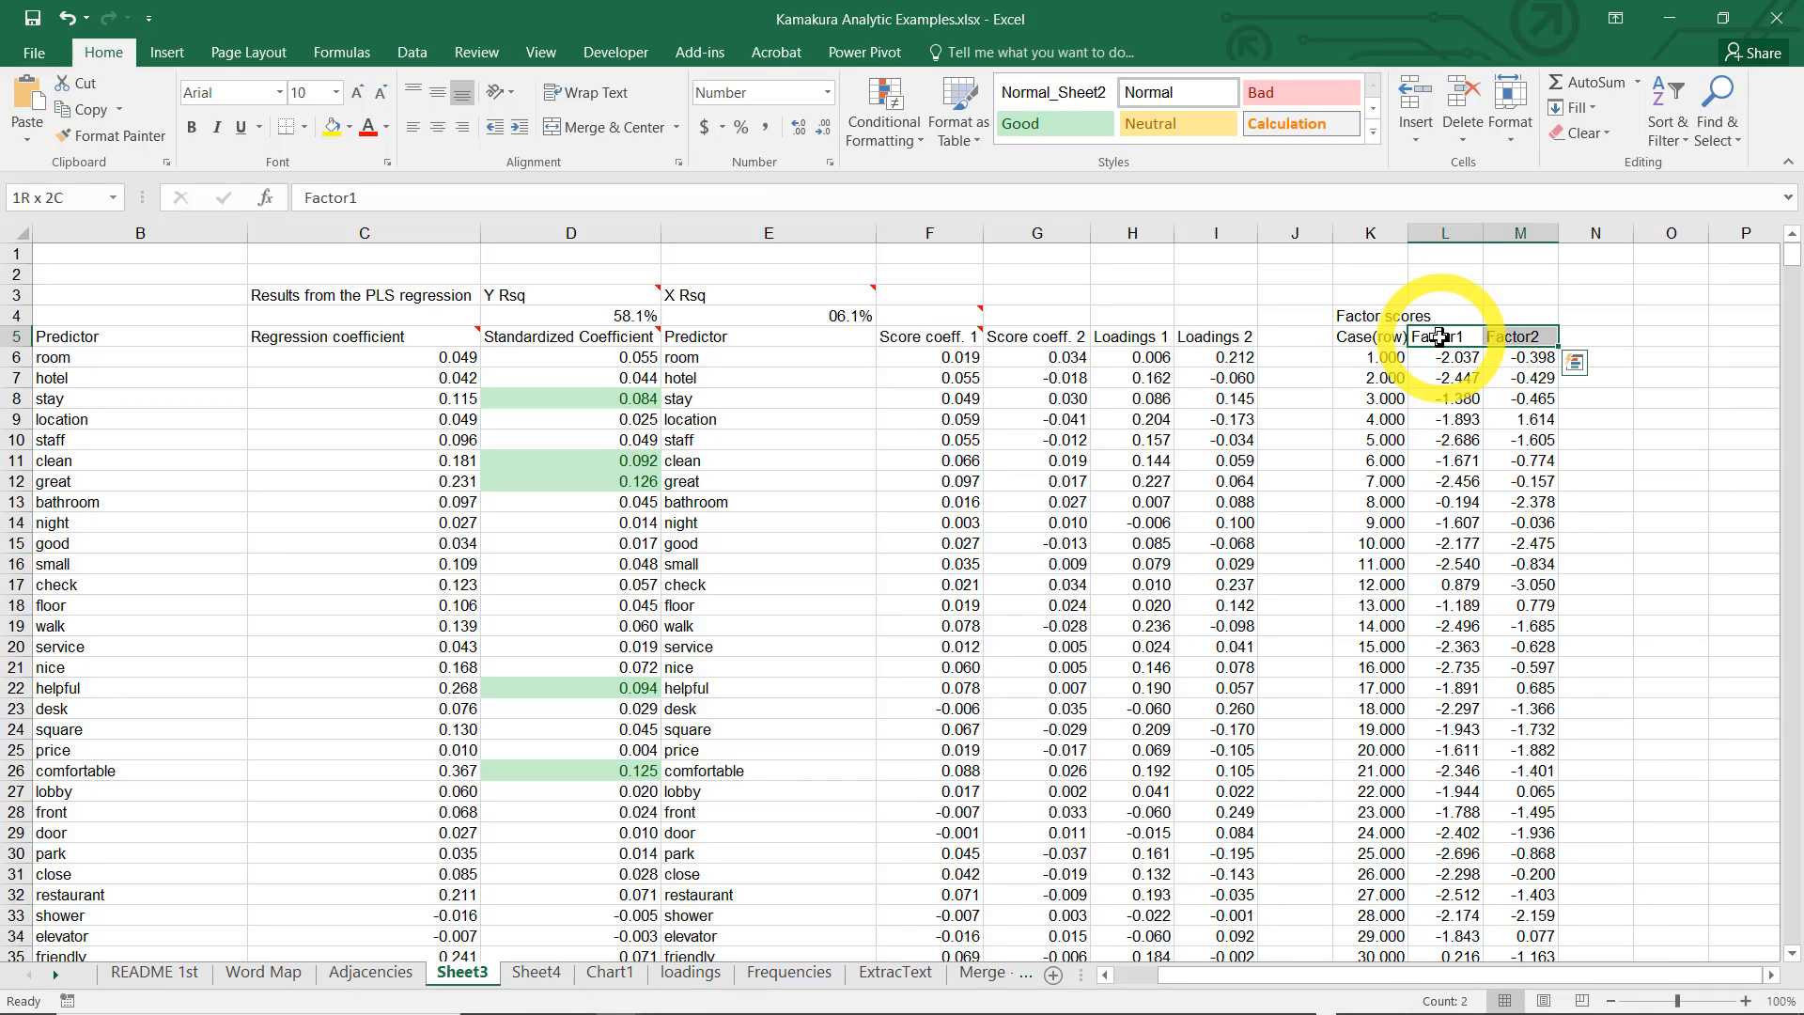
pyautogui.hotkey('shift', 'Down')
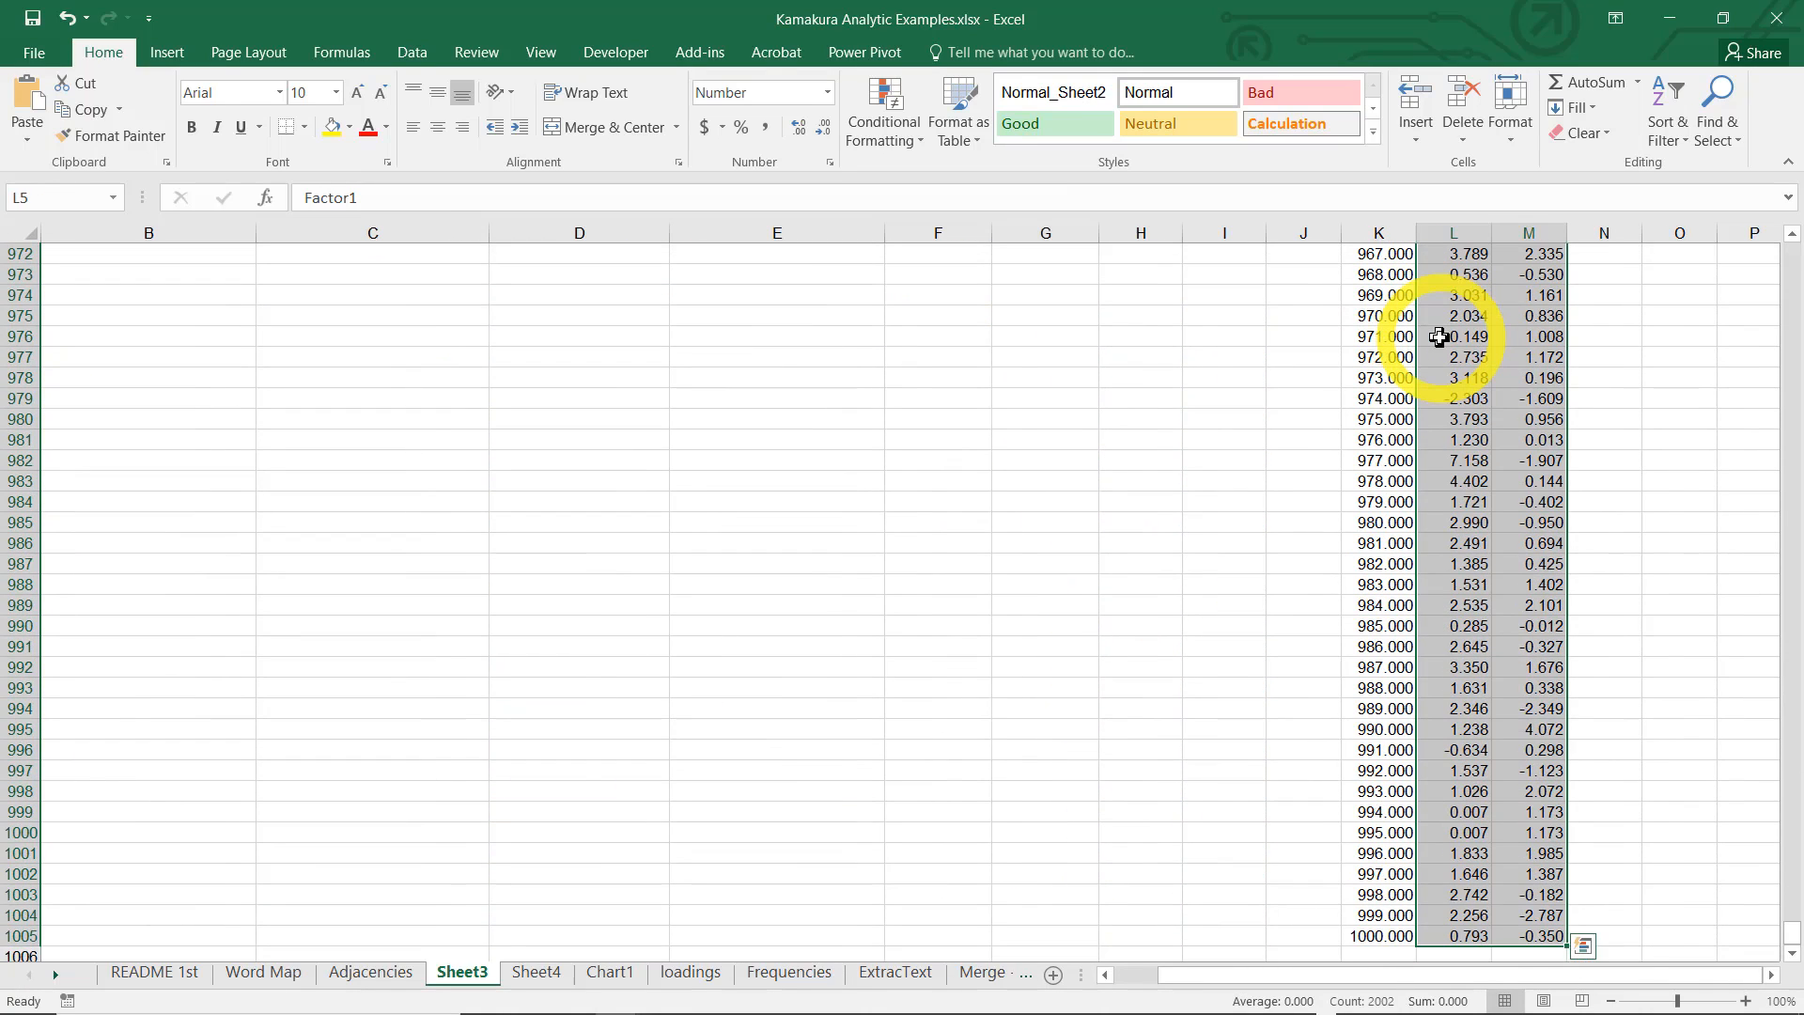
pyautogui.hotkey('ctrl', 'c')
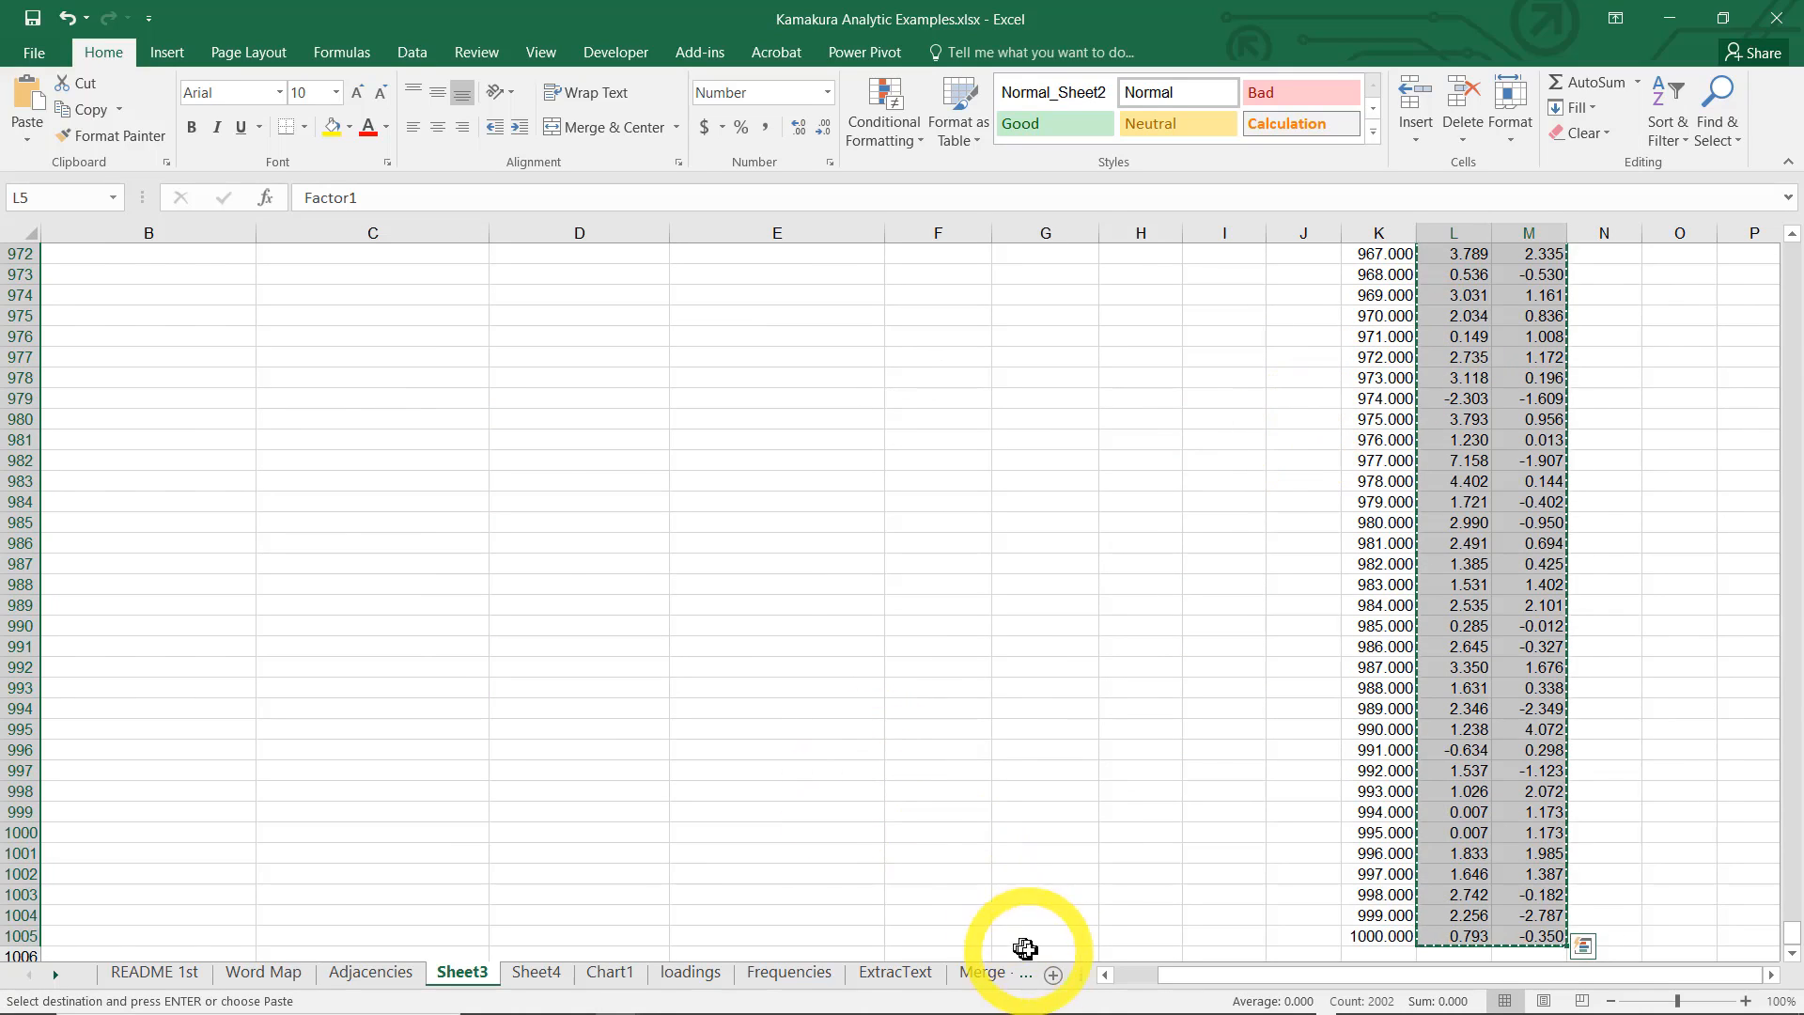
pyautogui.click(1053, 974)
pyautogui.click(122, 252)
pyautogui.click(28, 104)
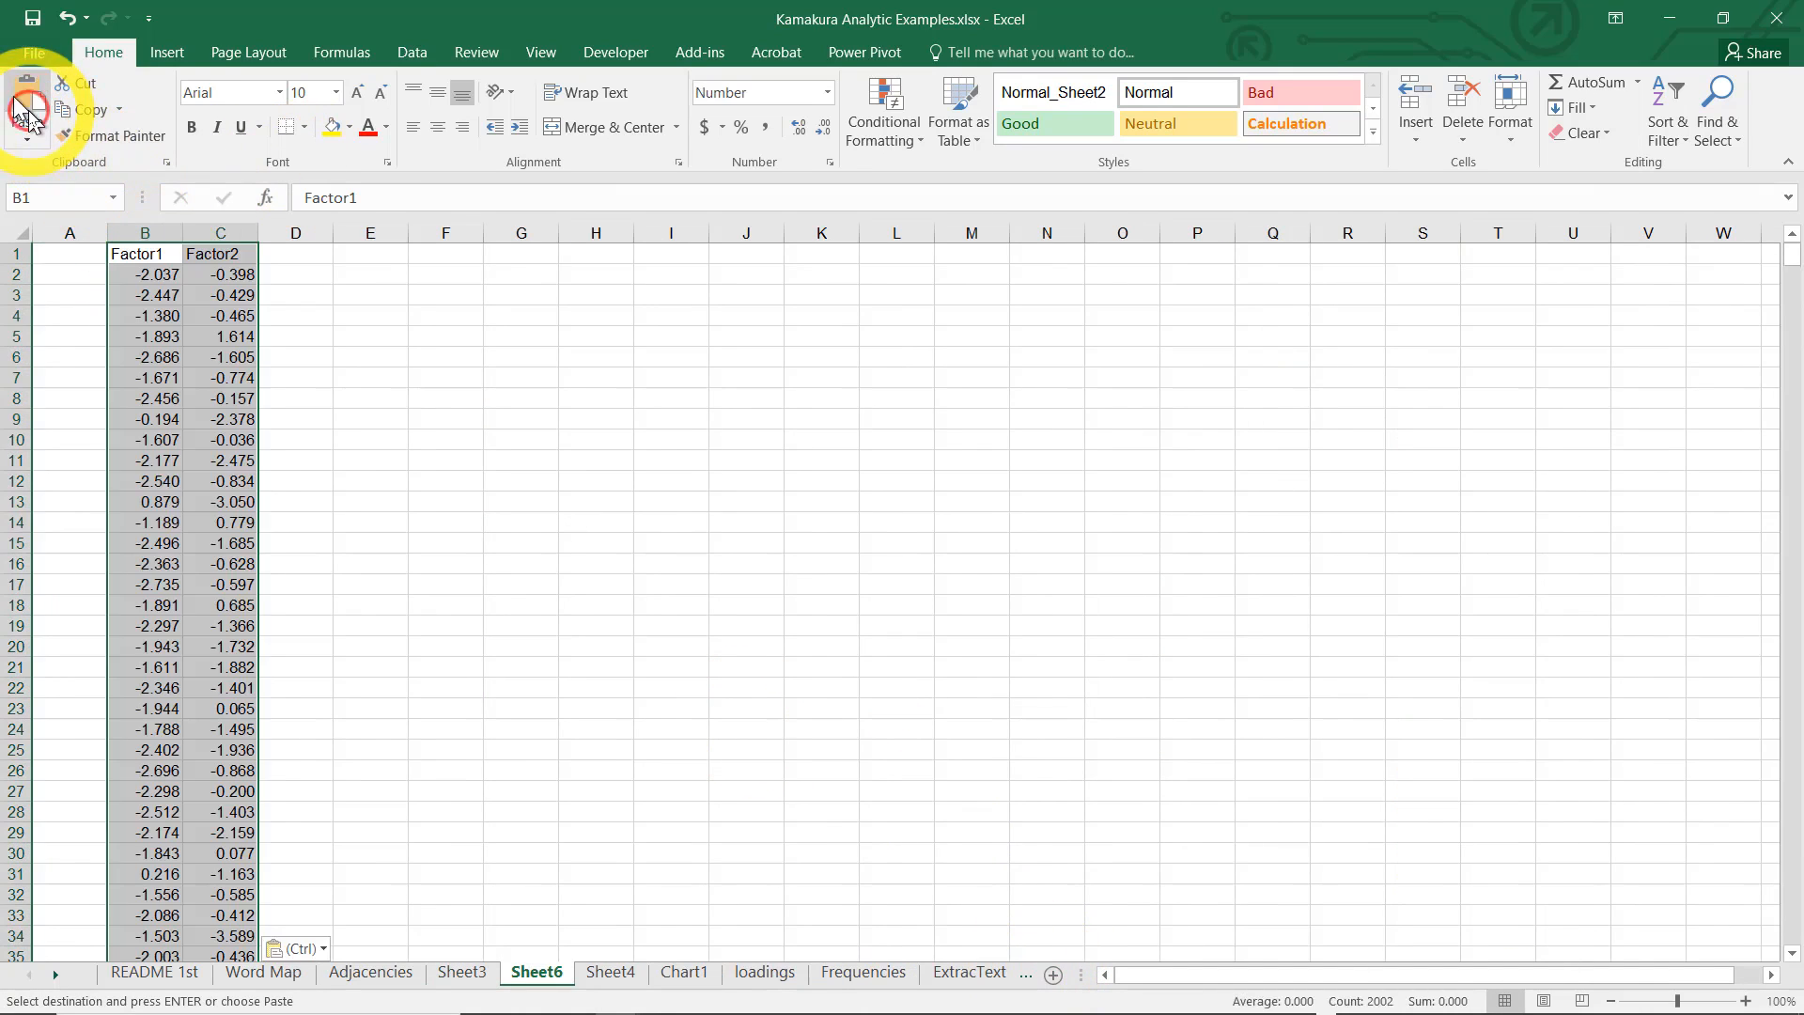
# Rename the new worksheet with the factor scores as scores
pyautogui.doubleClick(537, 972)
pyautogui.write('scores')
pyautogui.press('Return')
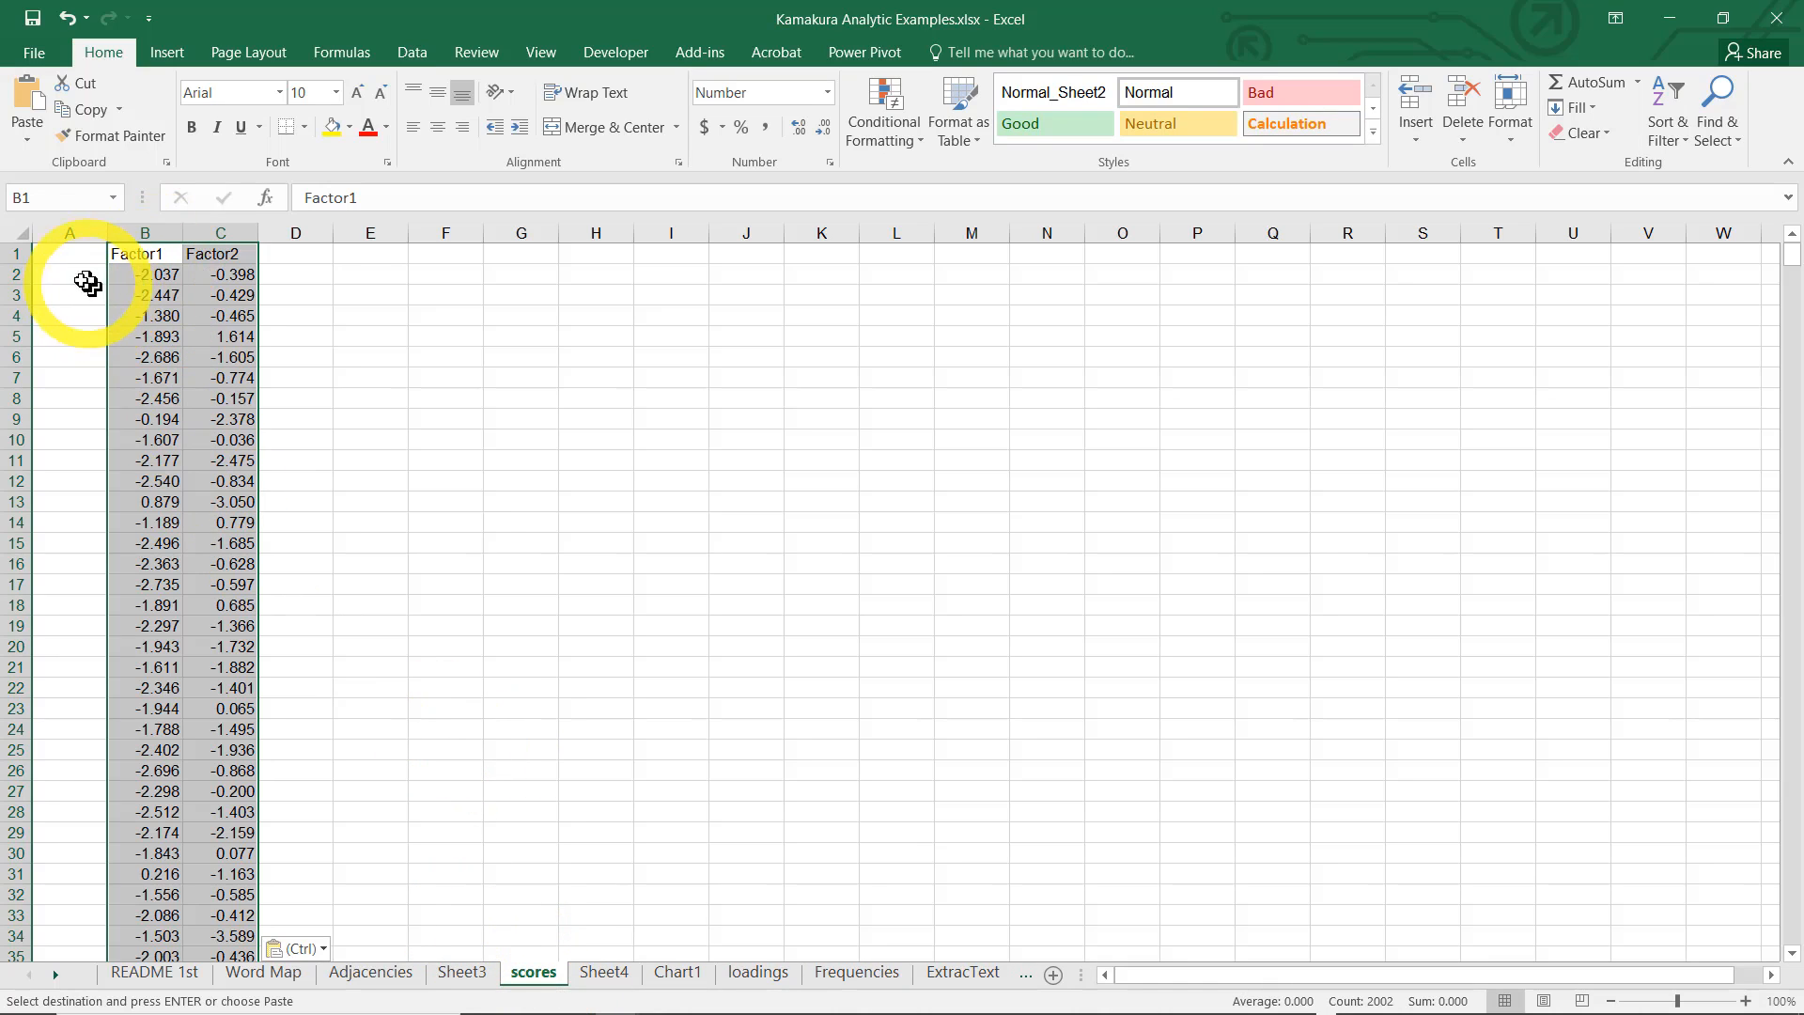
# Copy the full Rating column from the ExtracText sheet into column A of the scores sheet
pyautogui.click(77, 278)
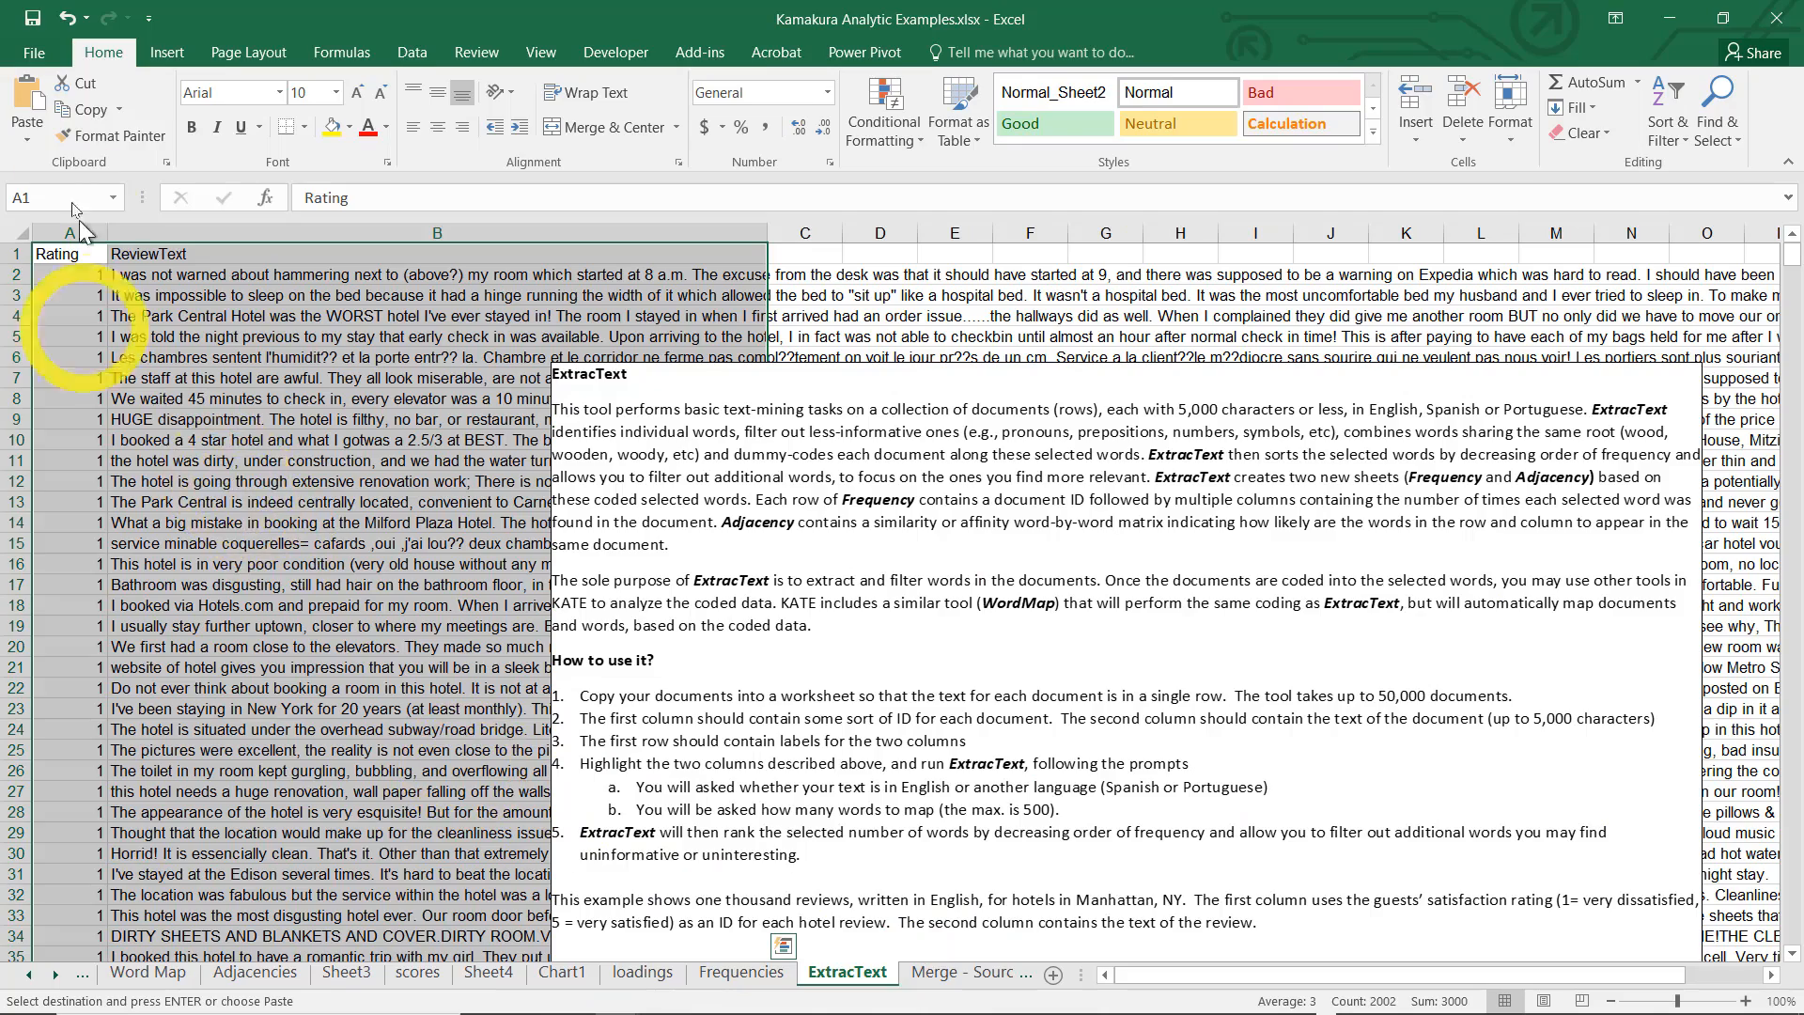
pyautogui.click(57, 254)
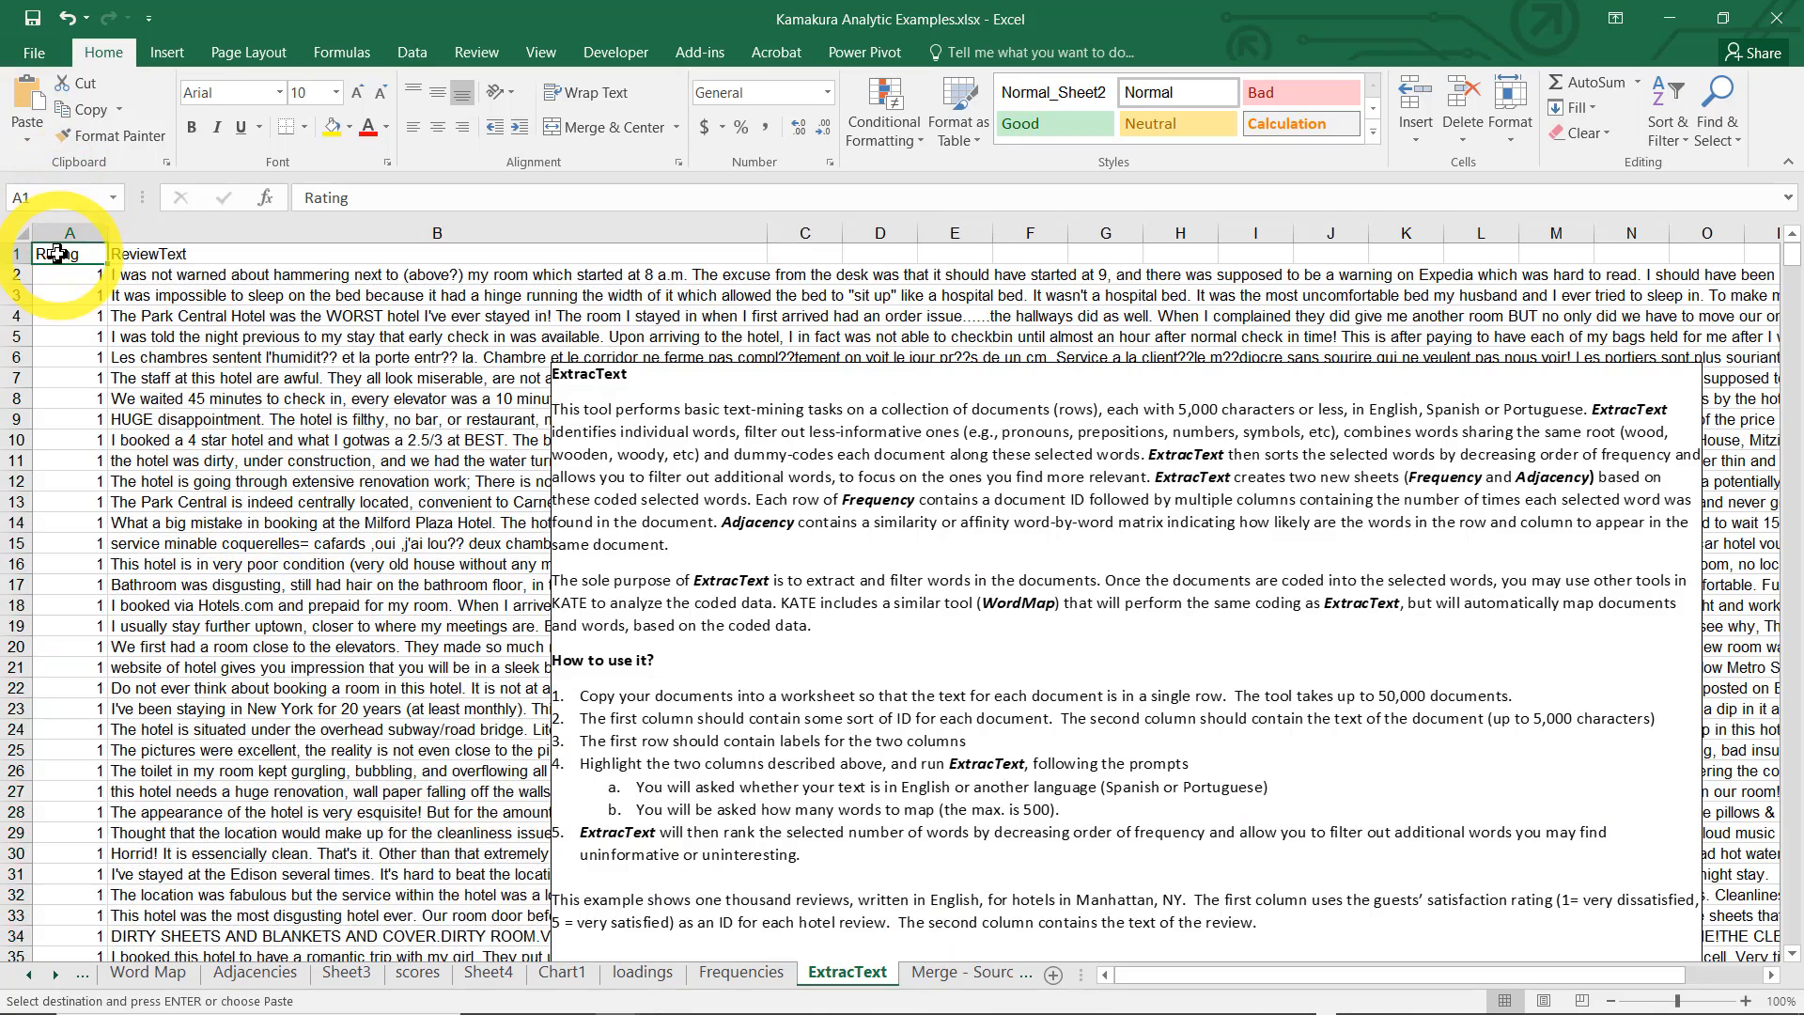
pyautogui.hotkey('shift', 'End')
pyautogui.hotkey('shift', 'Down')
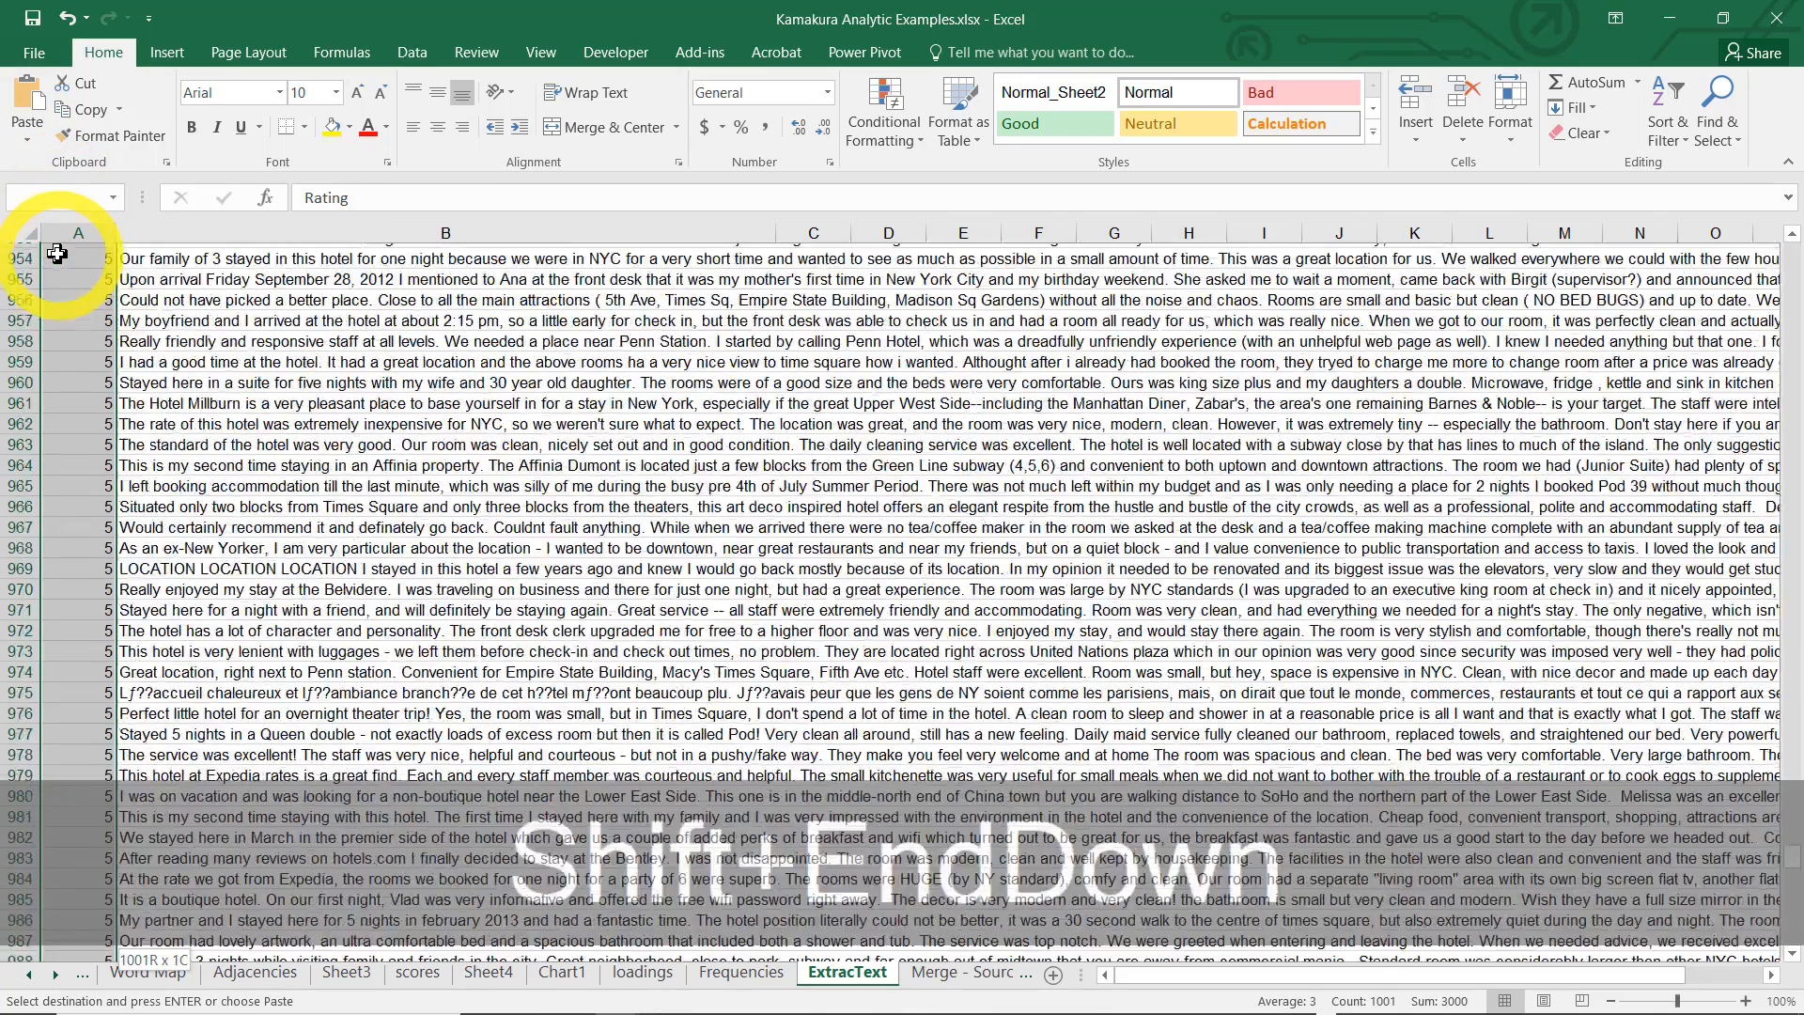
pyautogui.hotkey('ctrl', 'c')
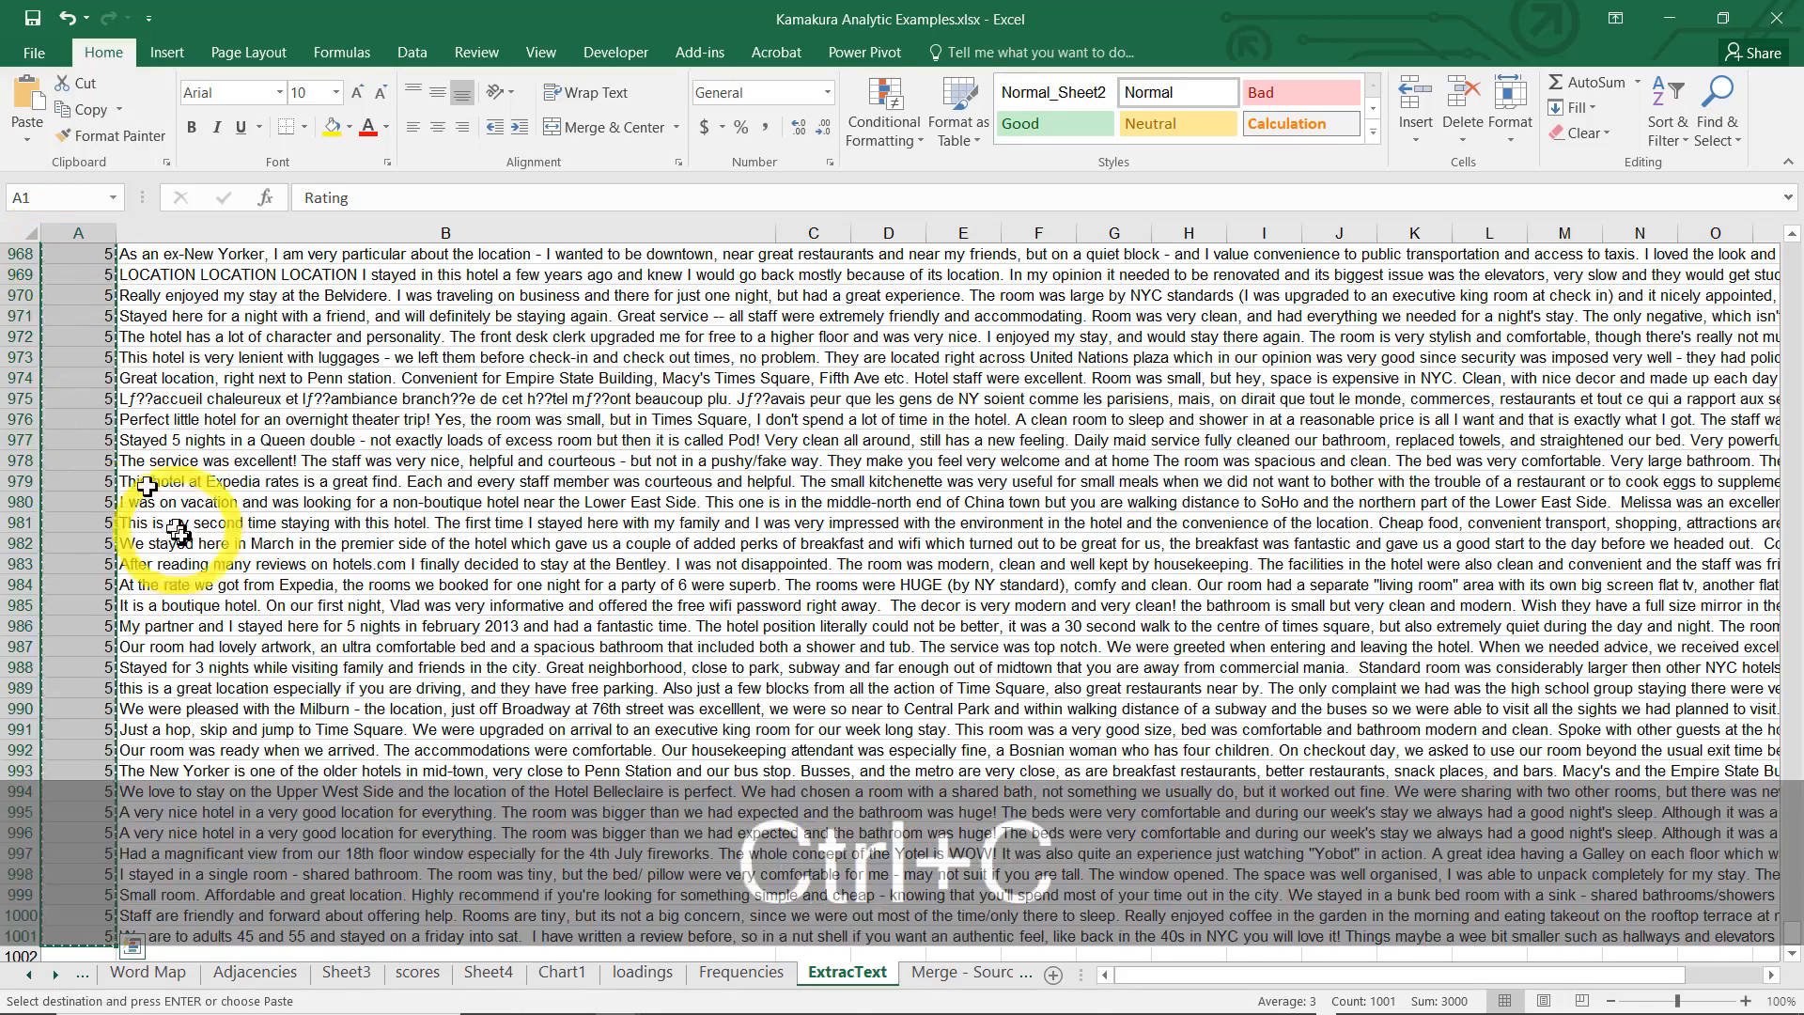
pyautogui.click(417, 972)
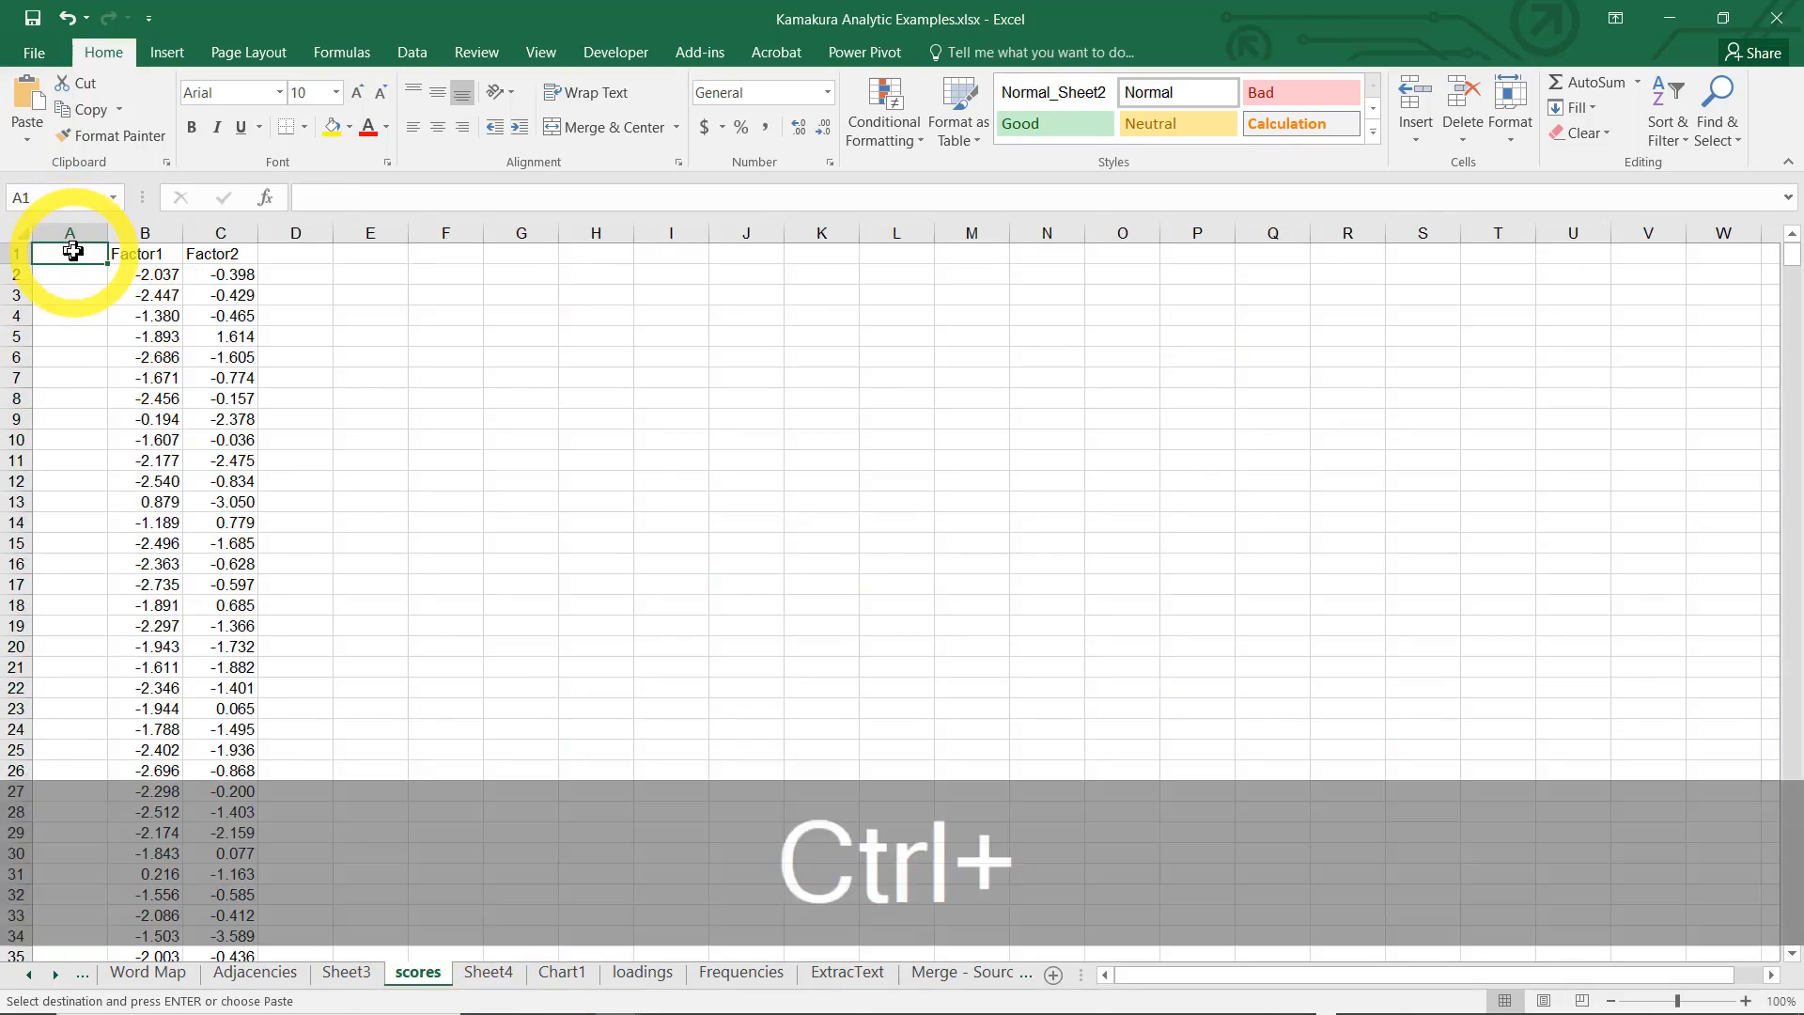
pyautogui.hotkey('ctrl', 'v')
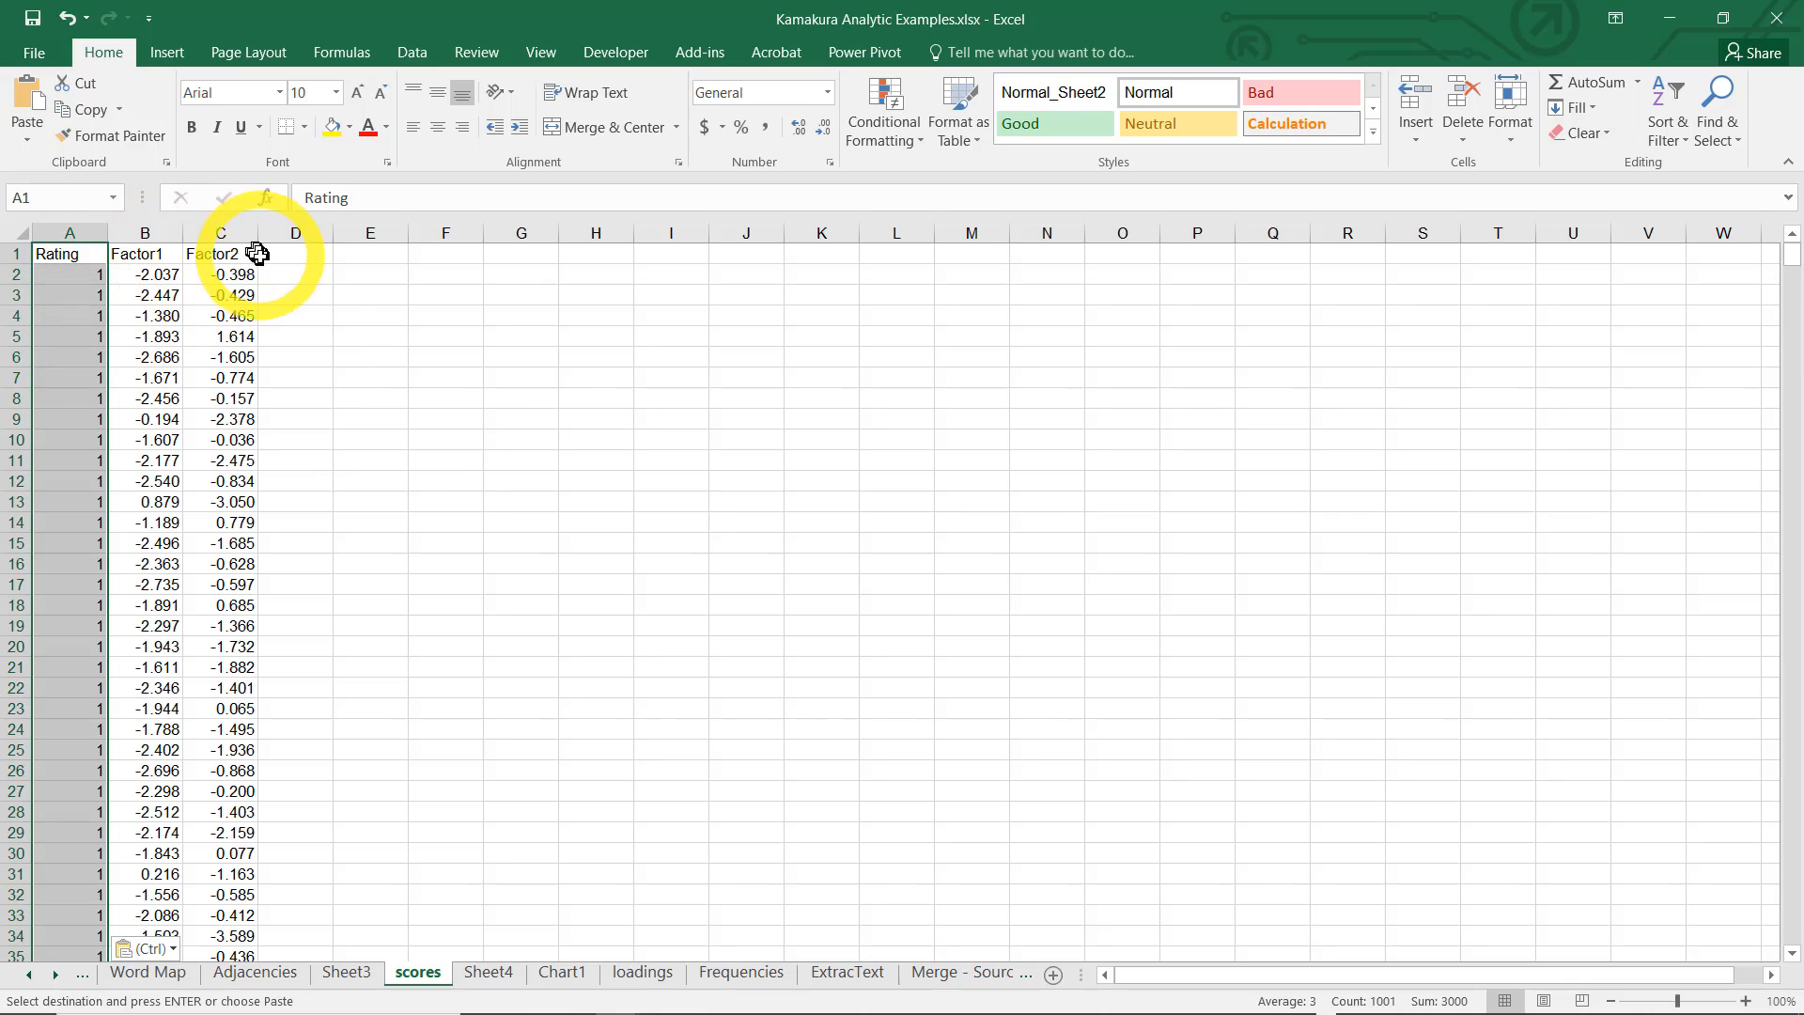
# Create a Scatterplot with Labels from $A$1:$C$1001 of the scores sheet, keeping the labels in place without jitter
pyautogui.click(703, 54)
pyautogui.click(182, 91)
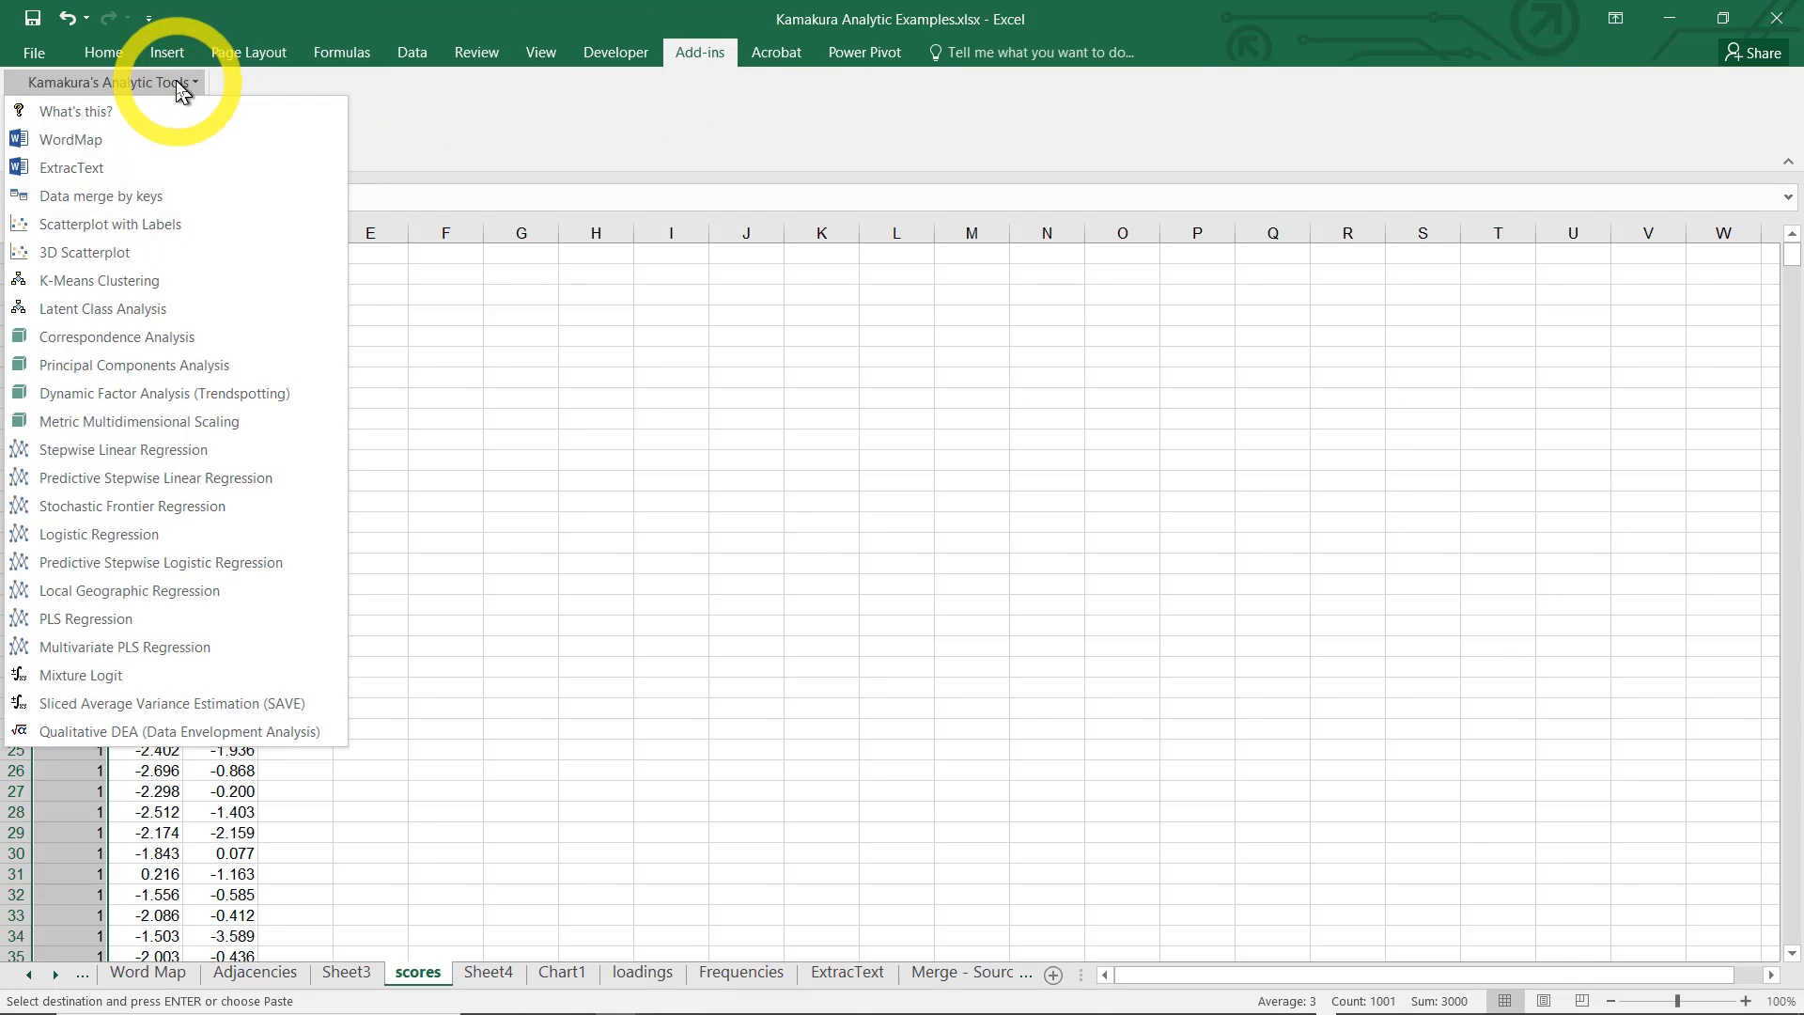
pyautogui.click(151, 222)
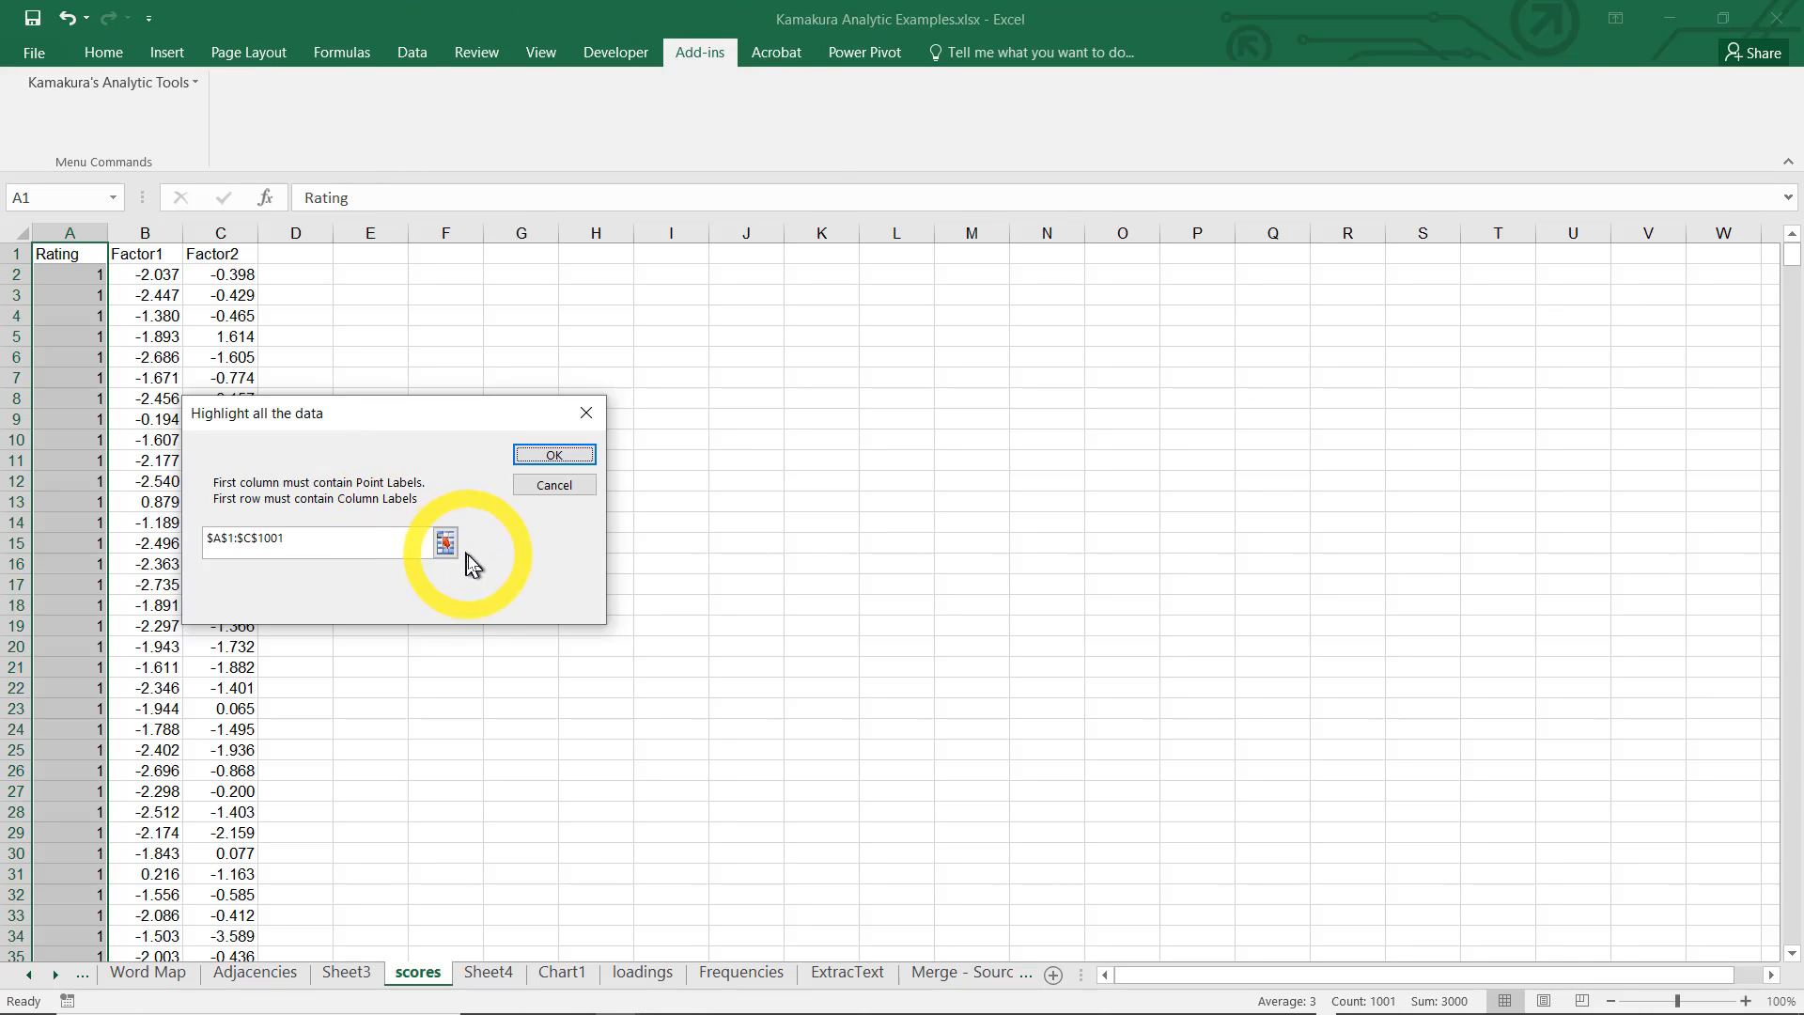
pyautogui.click(554, 456)
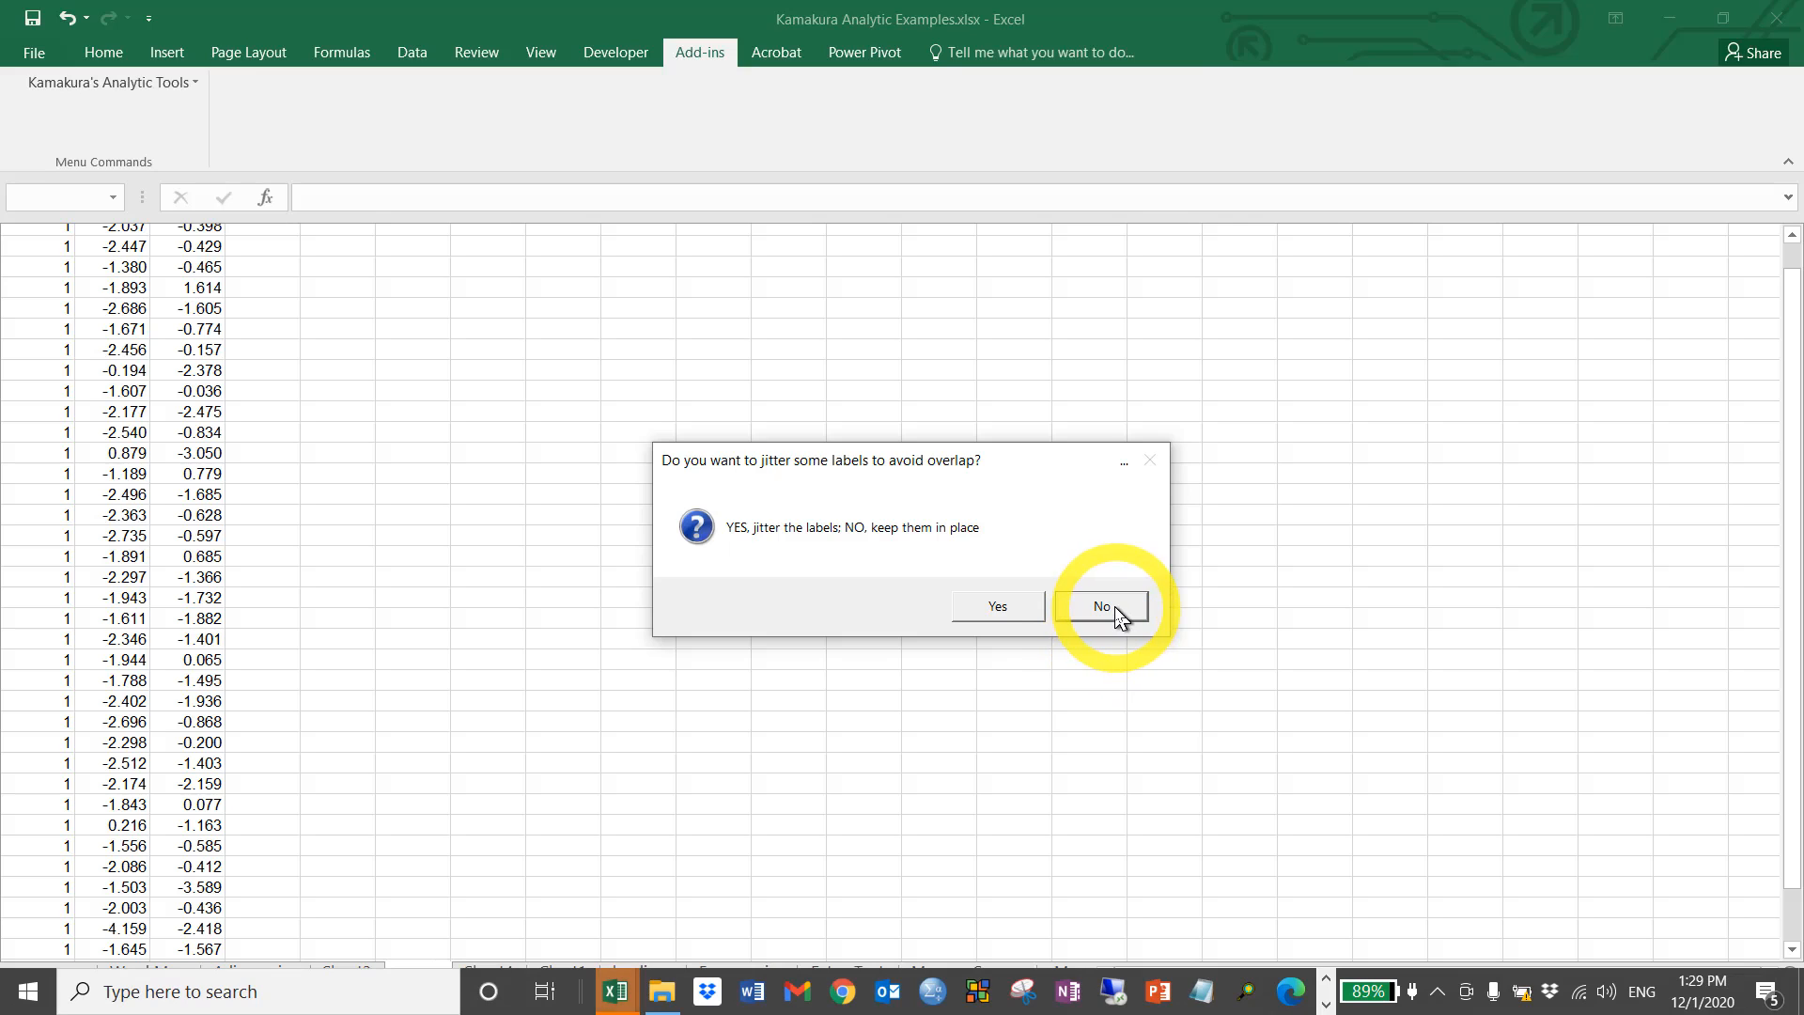
pyautogui.click(1101, 606)
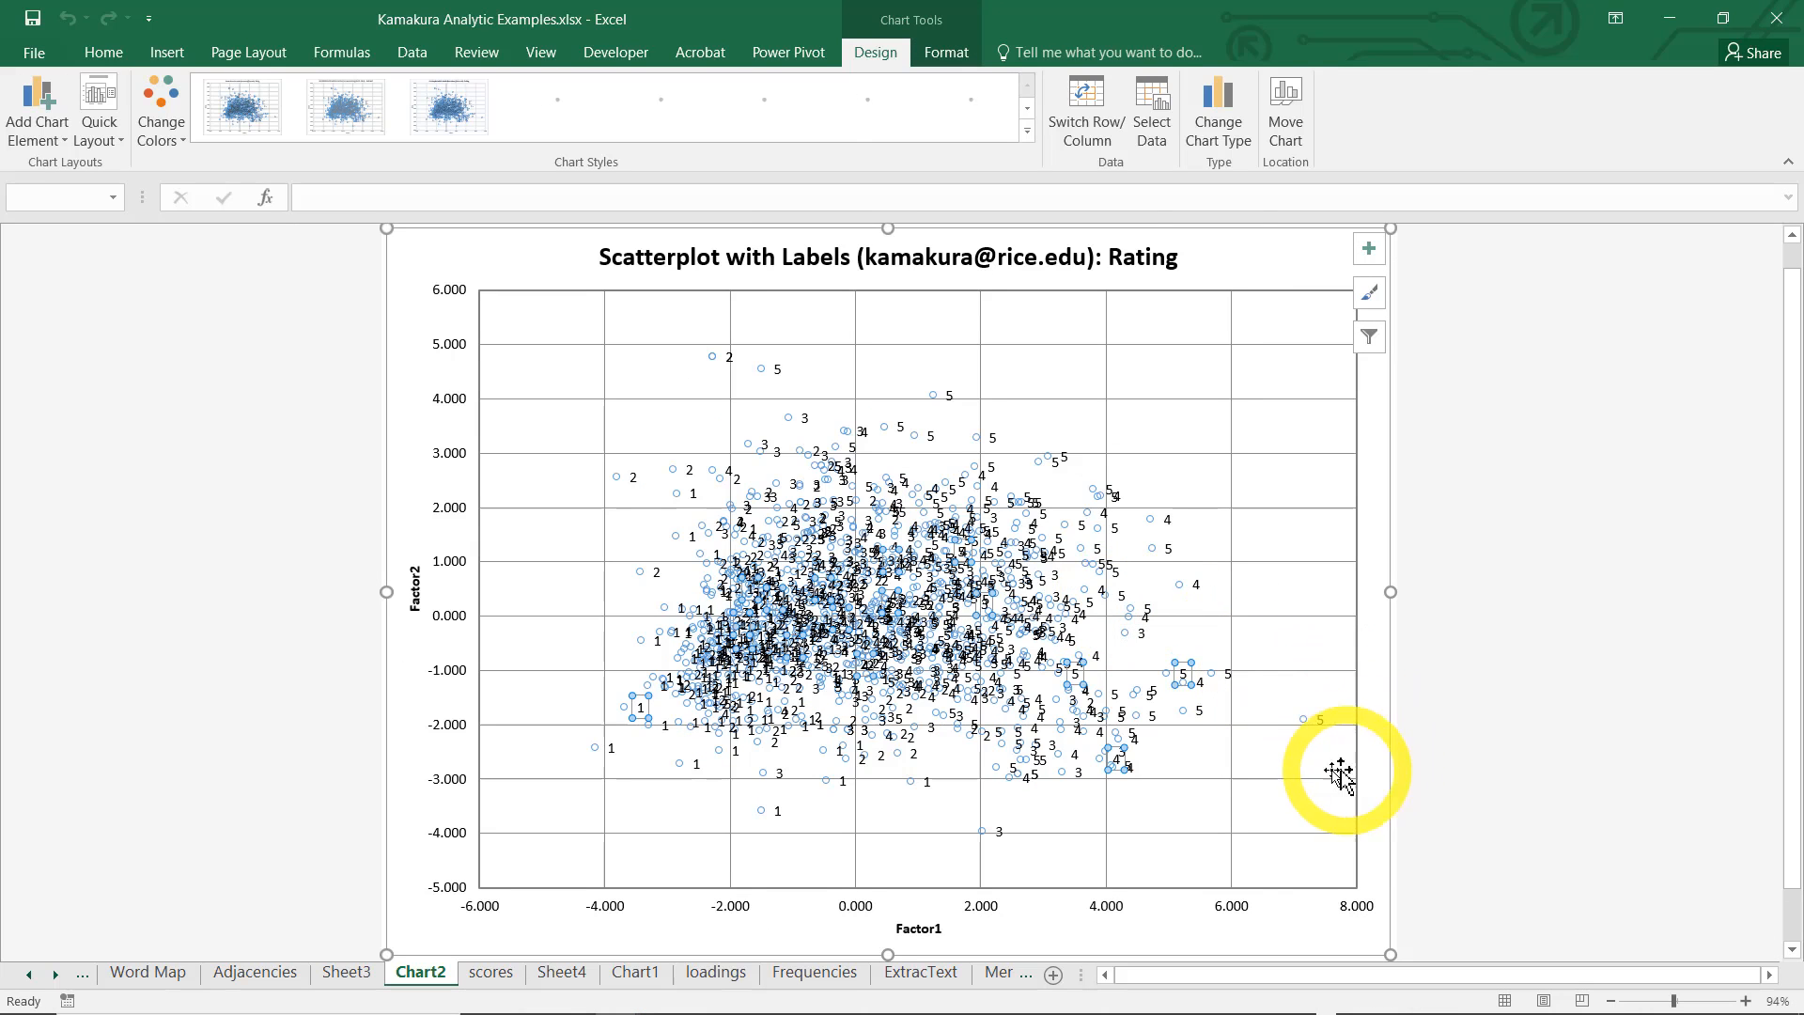
# Set the label position of the rating data labels to Center so they sit on their points
pyautogui.click(1183, 716)
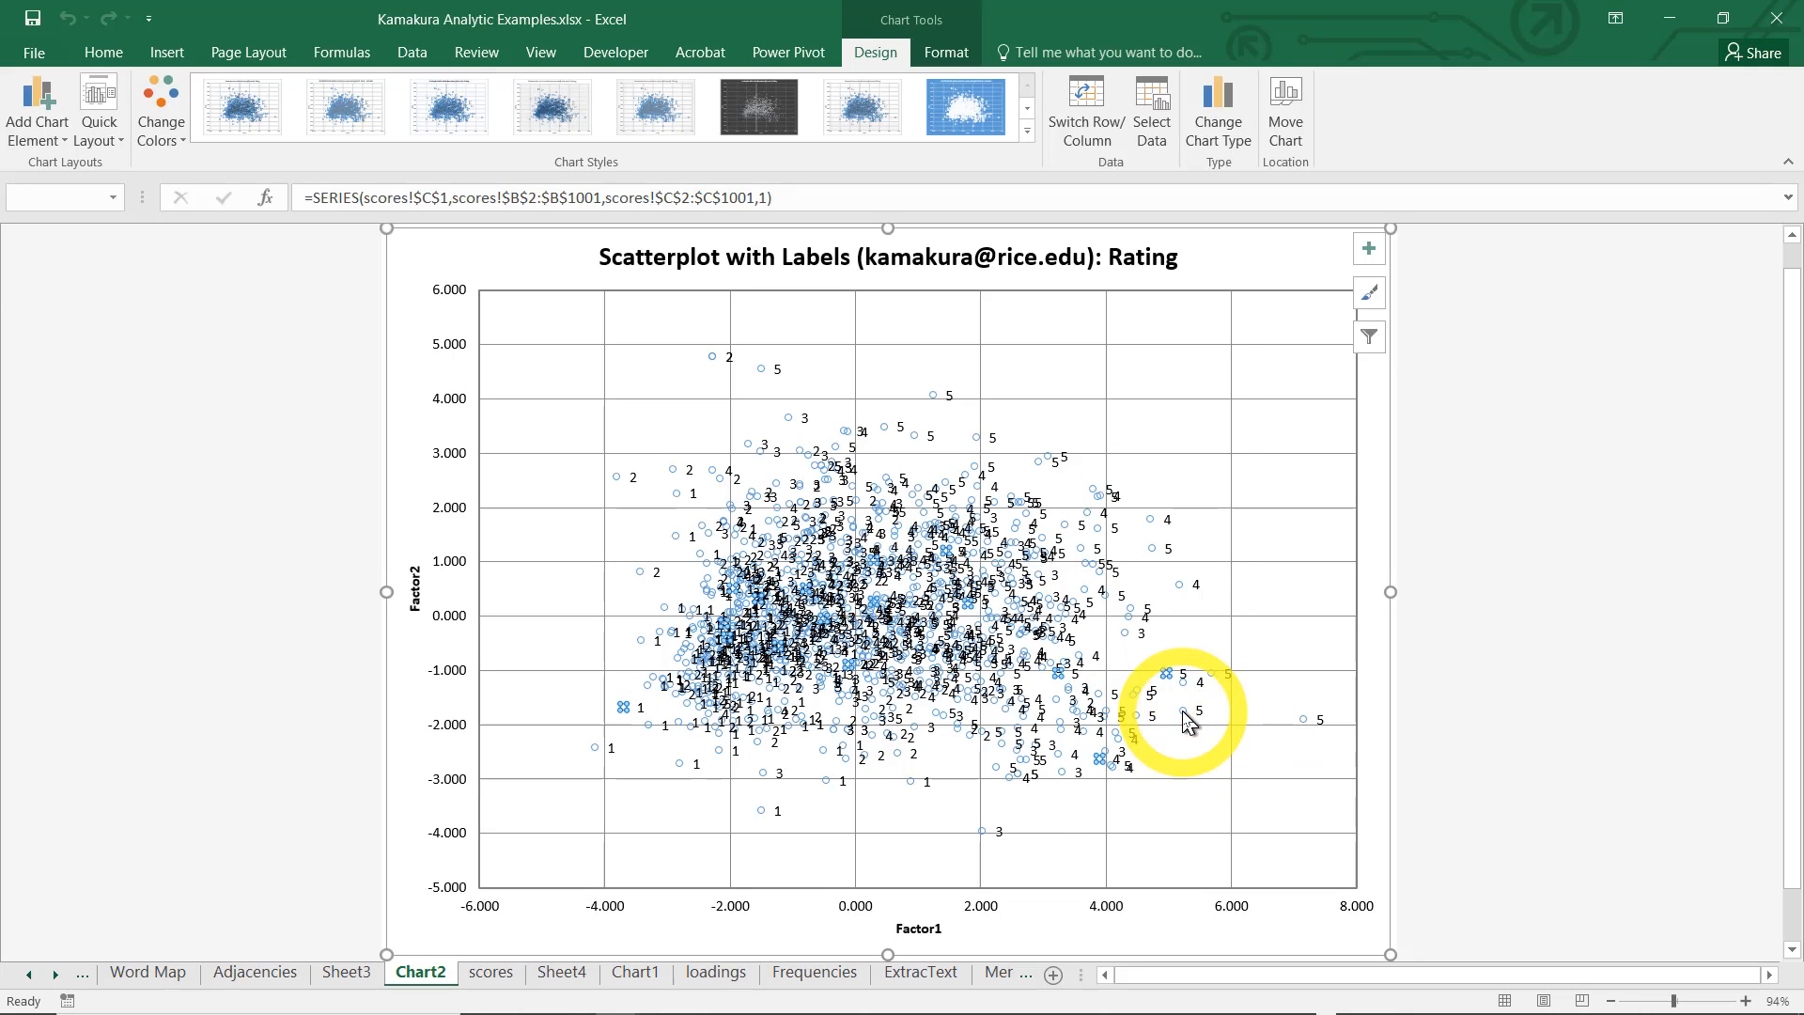
pyautogui.rightClick(1175, 682)
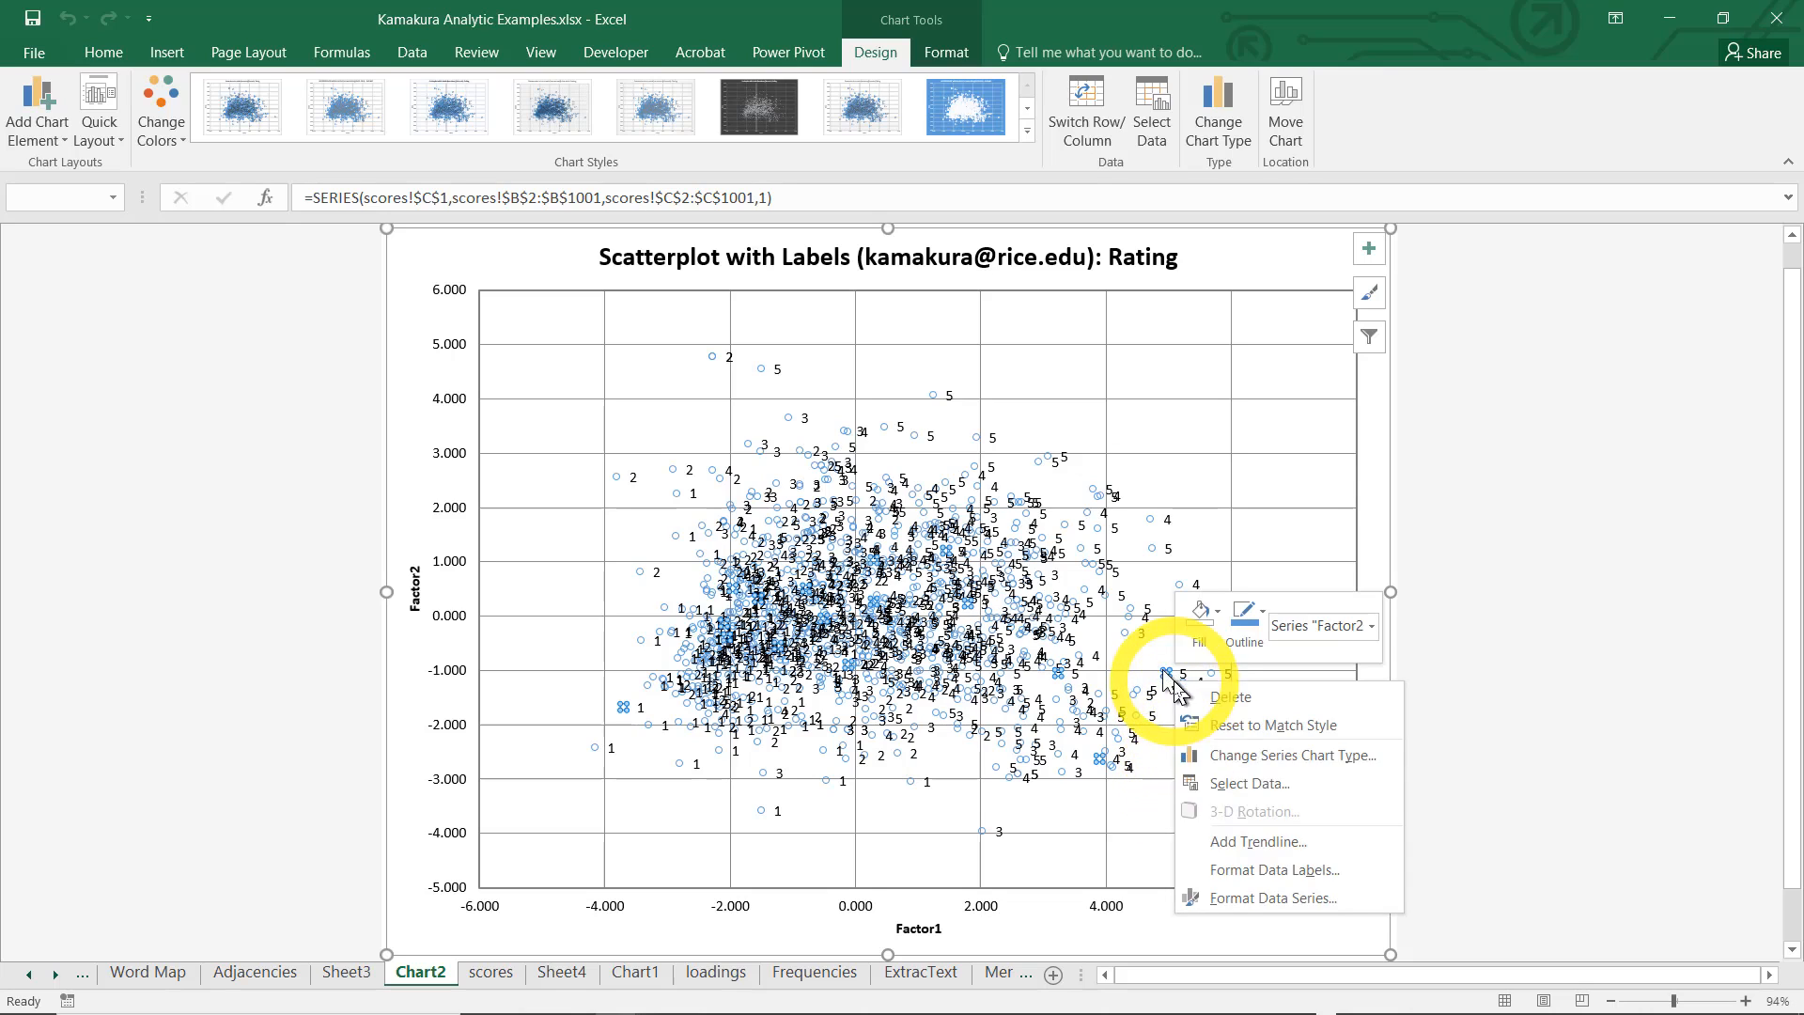
pyautogui.click(1218, 870)
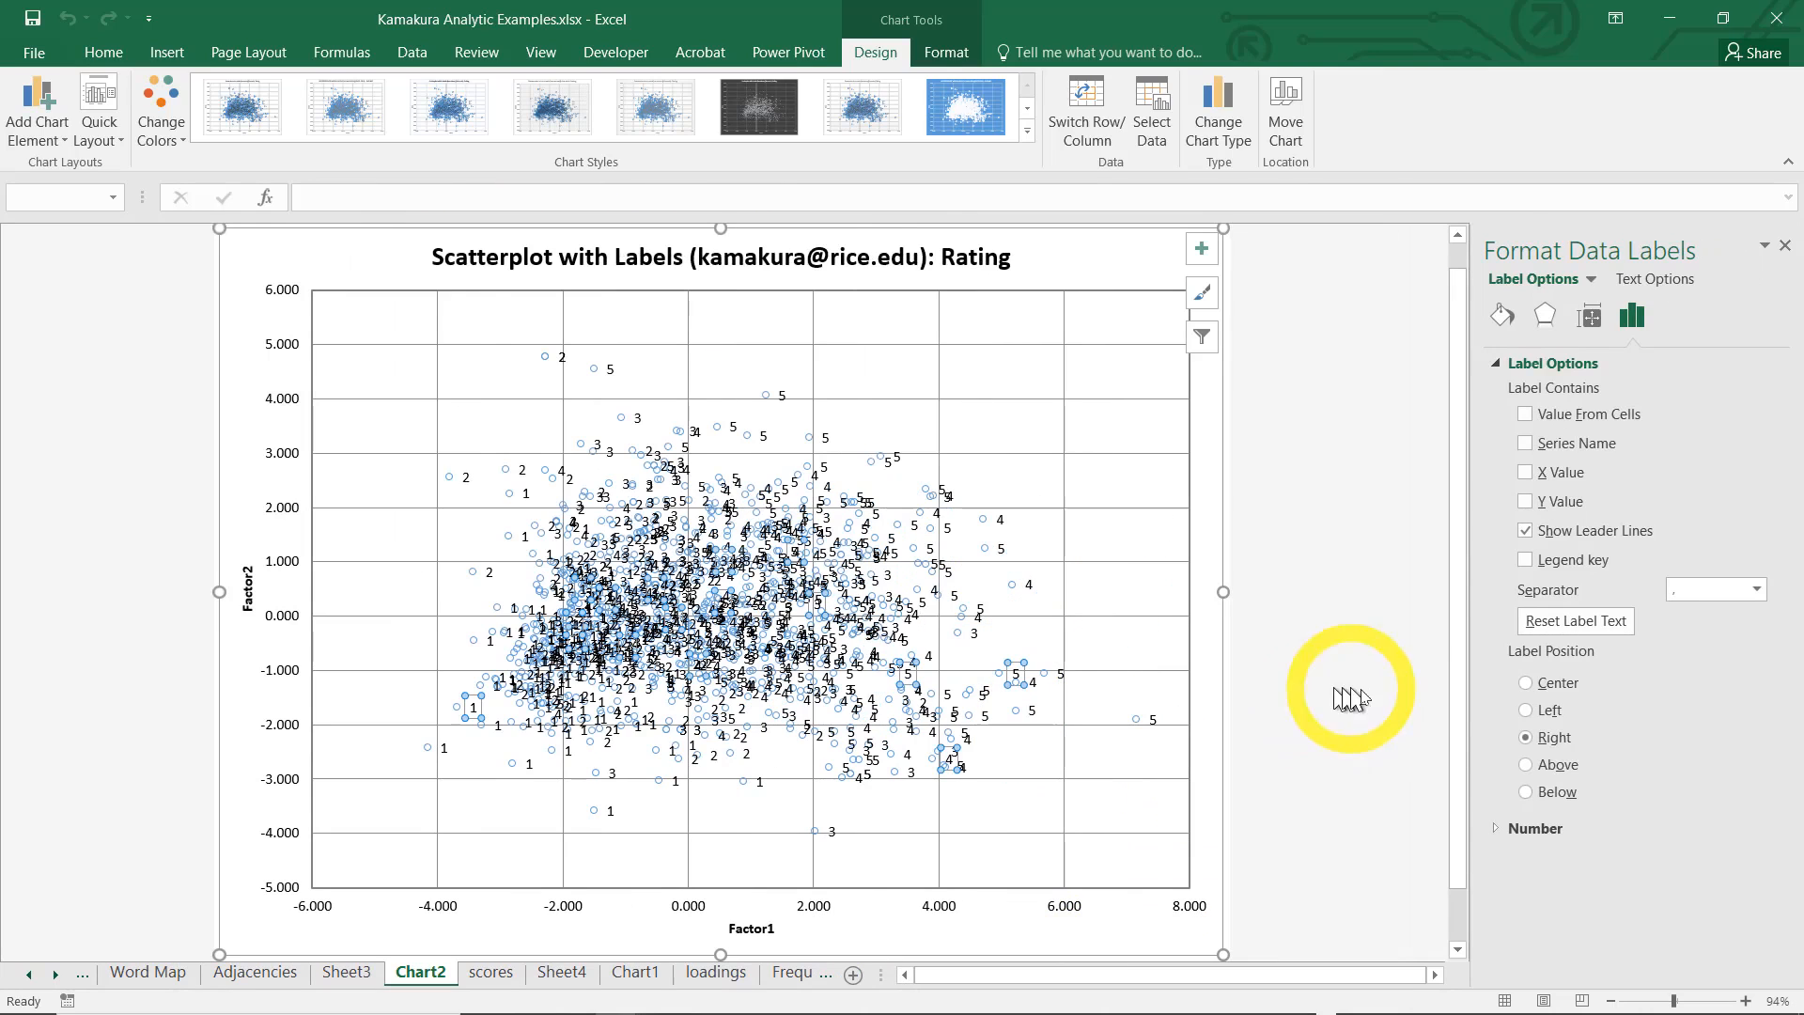
pyautogui.click(1525, 683)
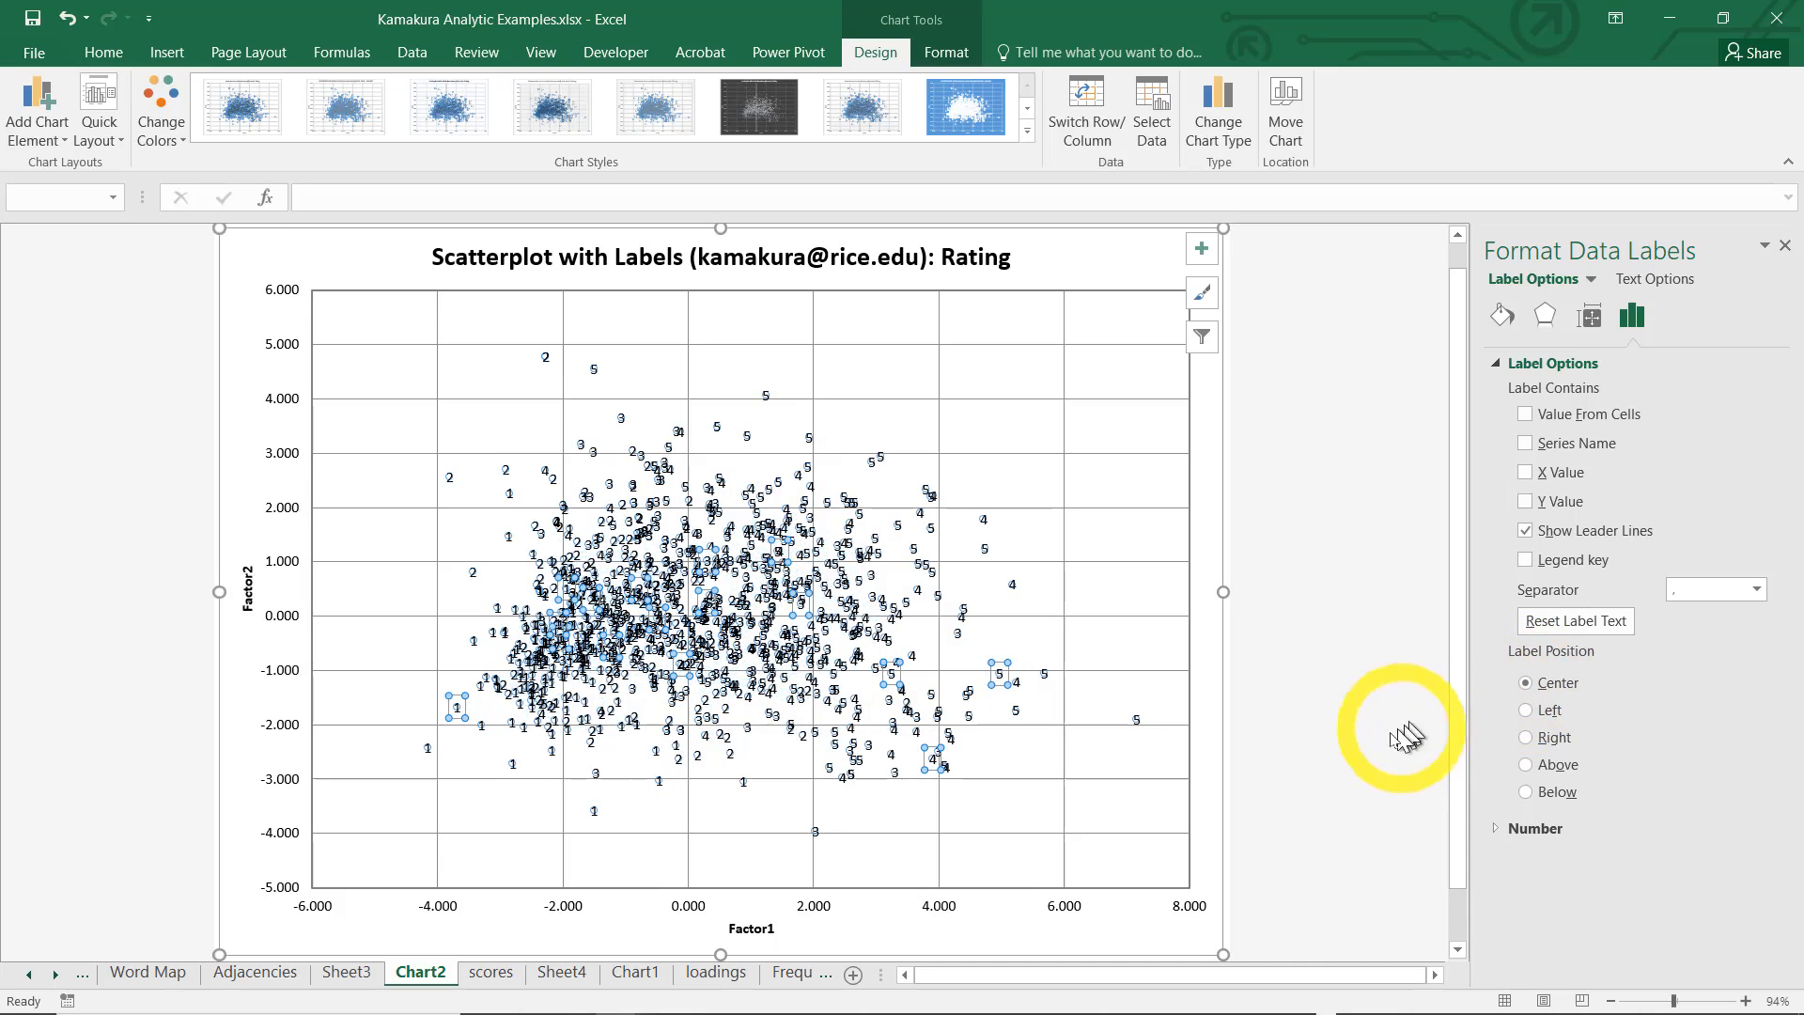
pyautogui.click(1339, 598)
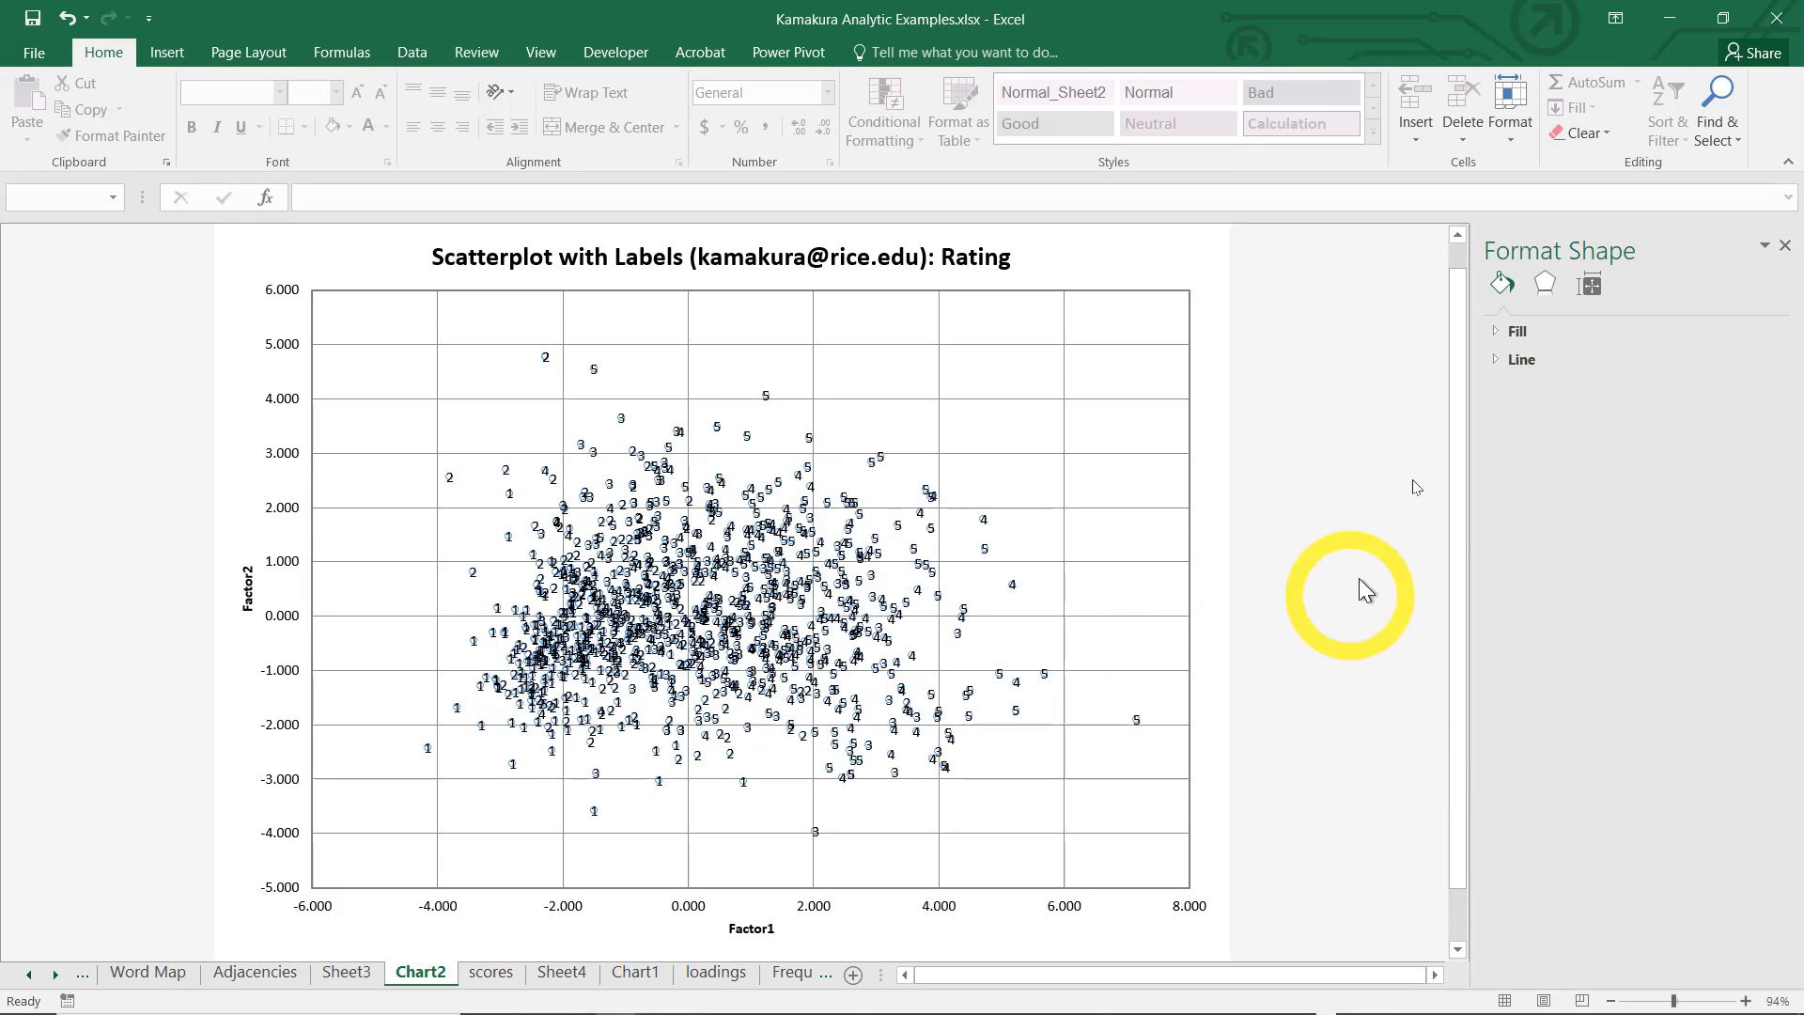
# Select the rating data labels again and open their fill and border formatting options
pyautogui.click(1544, 282)
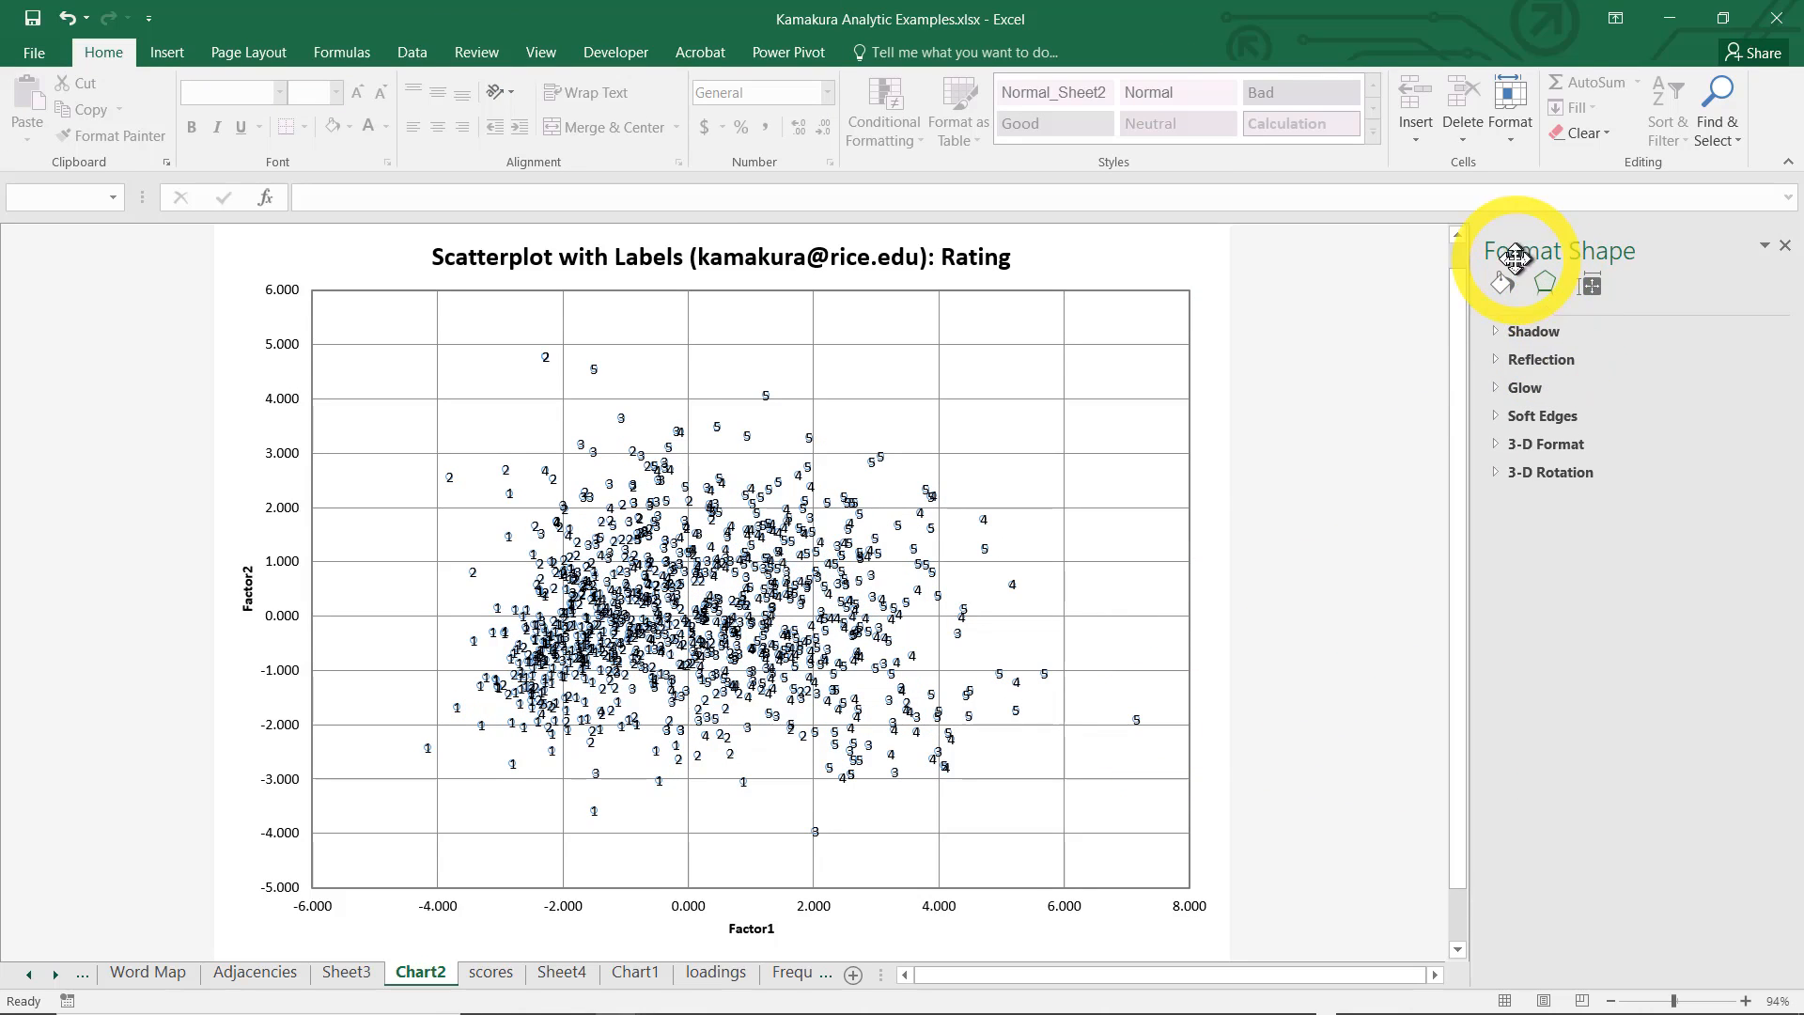
pyautogui.click(984, 548)
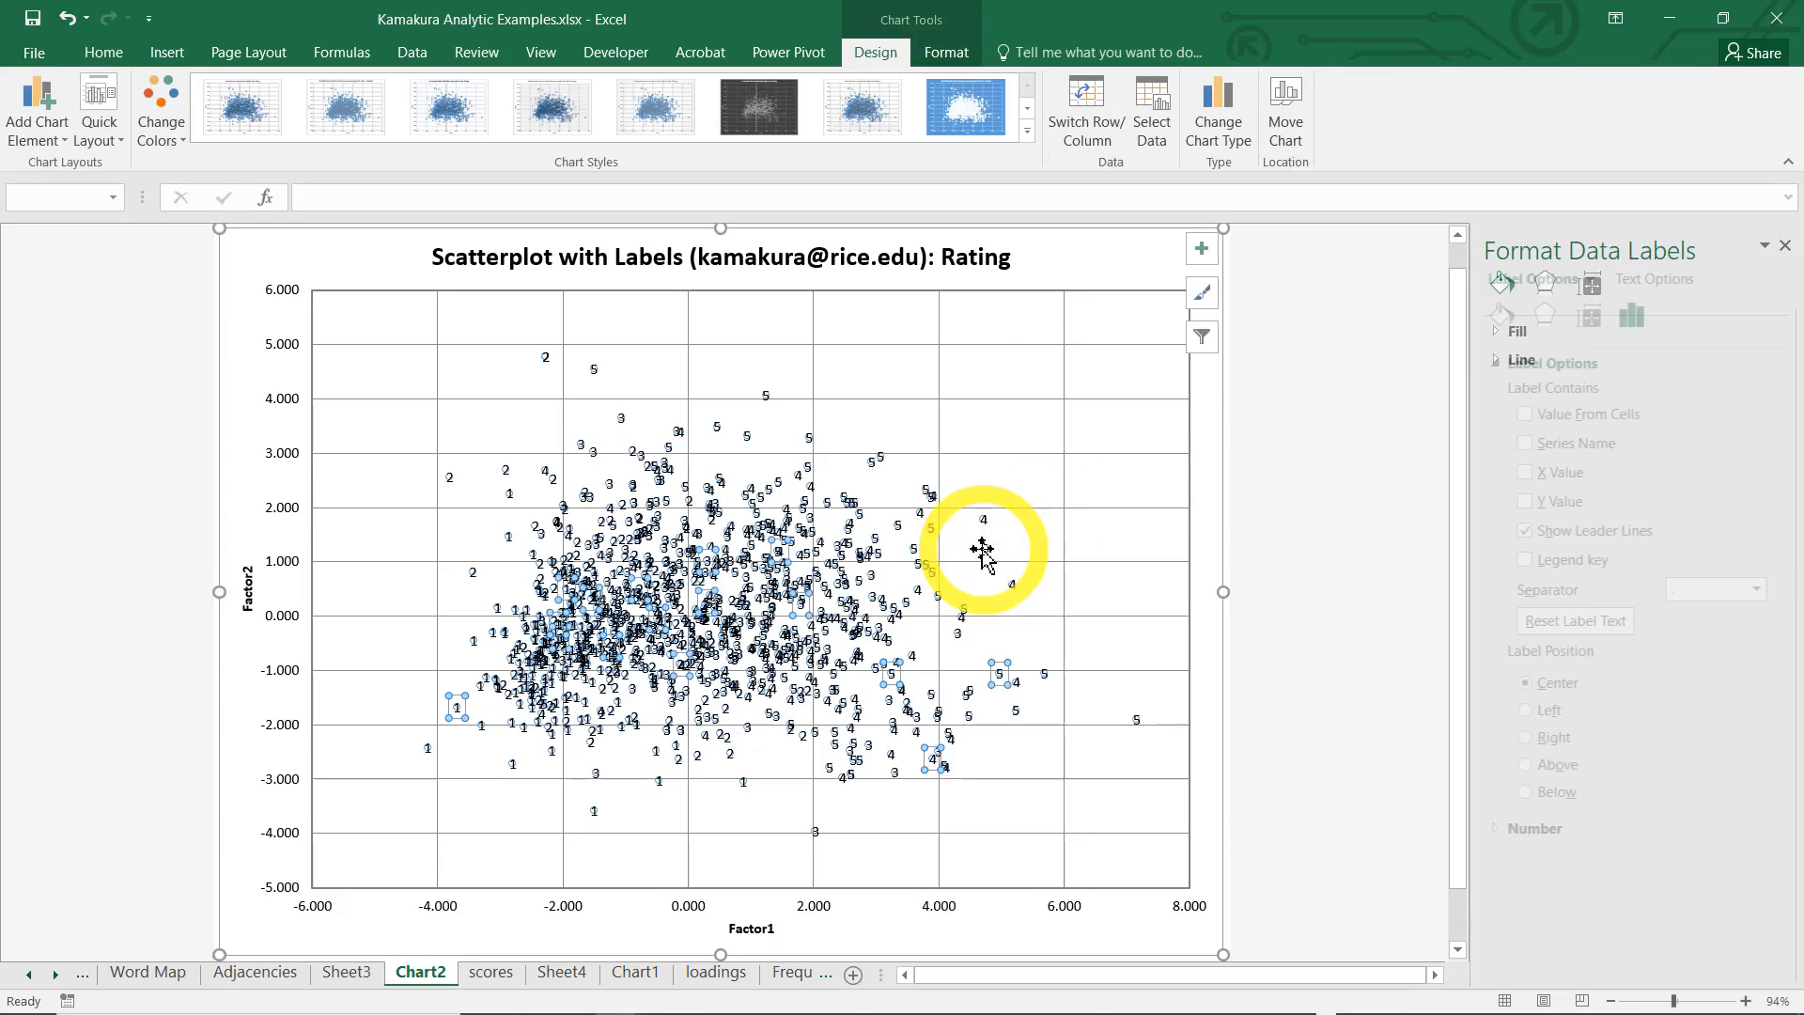
pyautogui.click(1546, 315)
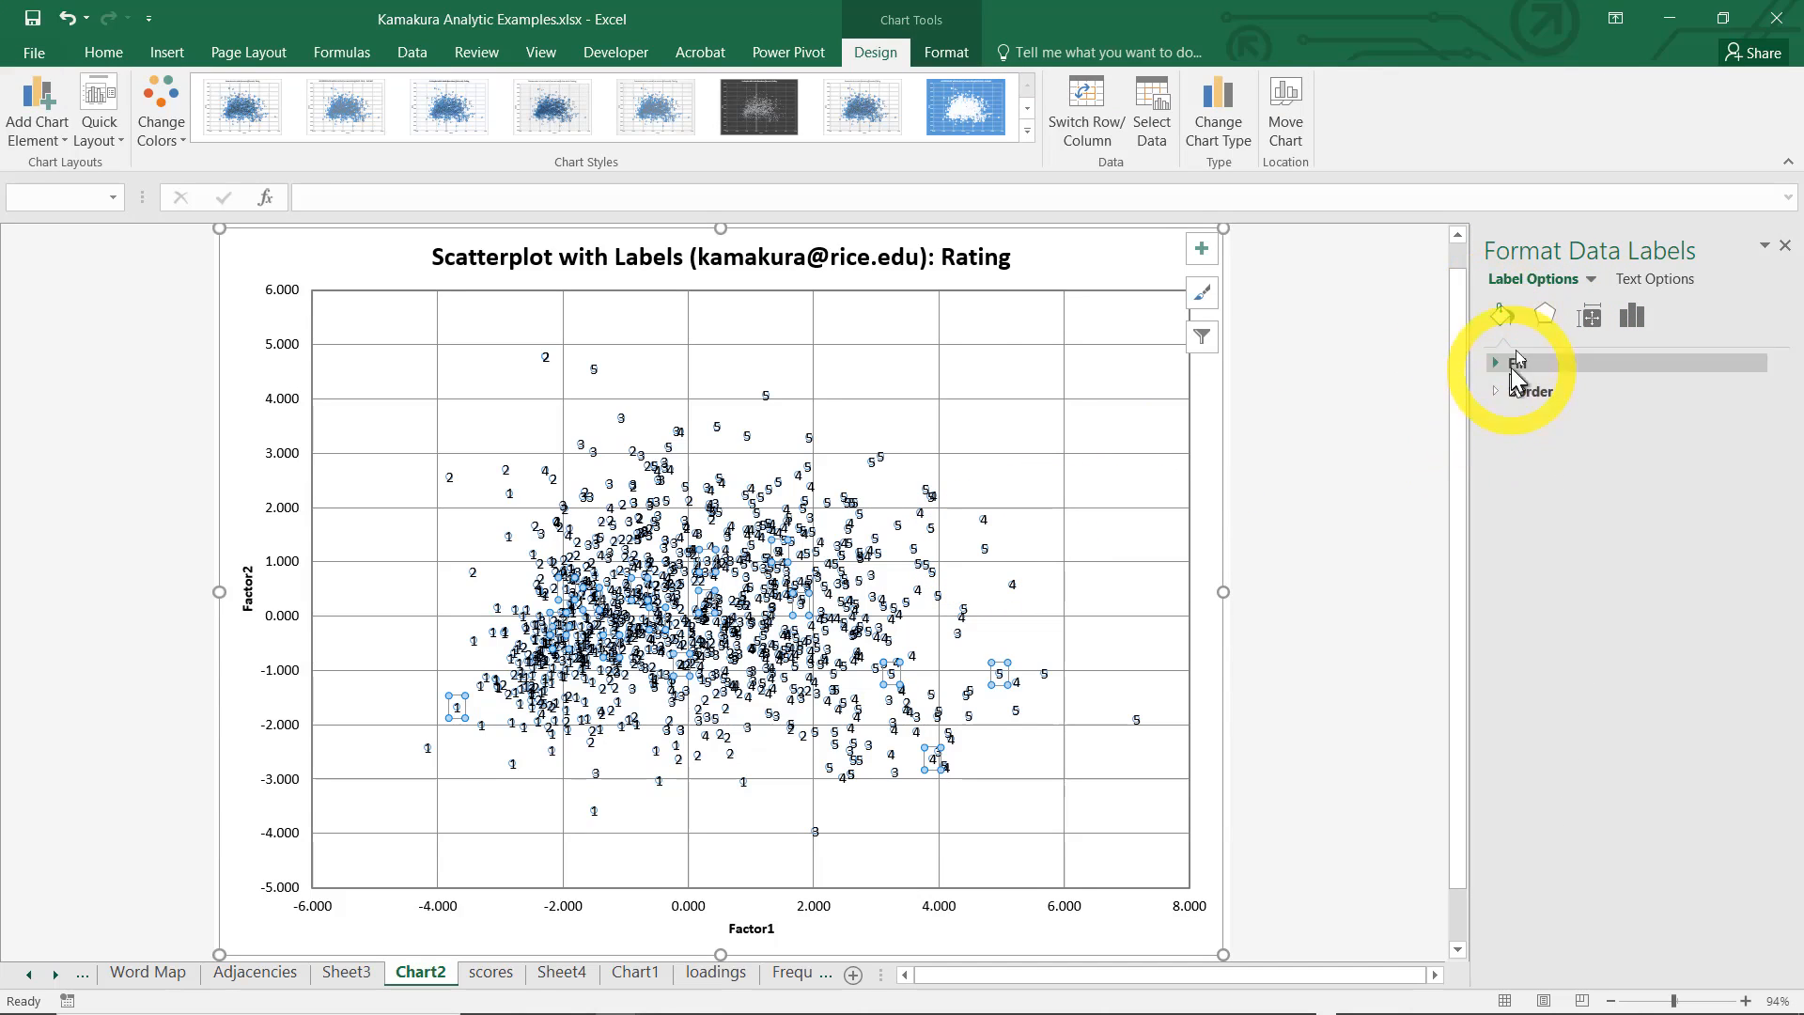